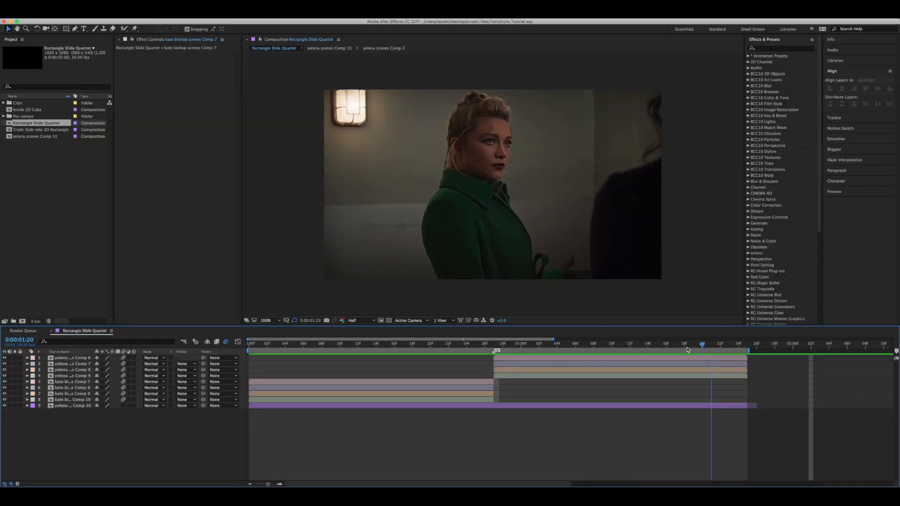
Review the Rectangle Slide Quartet composition's basic settings and close them without changes.
left_click_drag(498, 399, 394, 398)
left_click(105, 15)
left_click(124, 33)
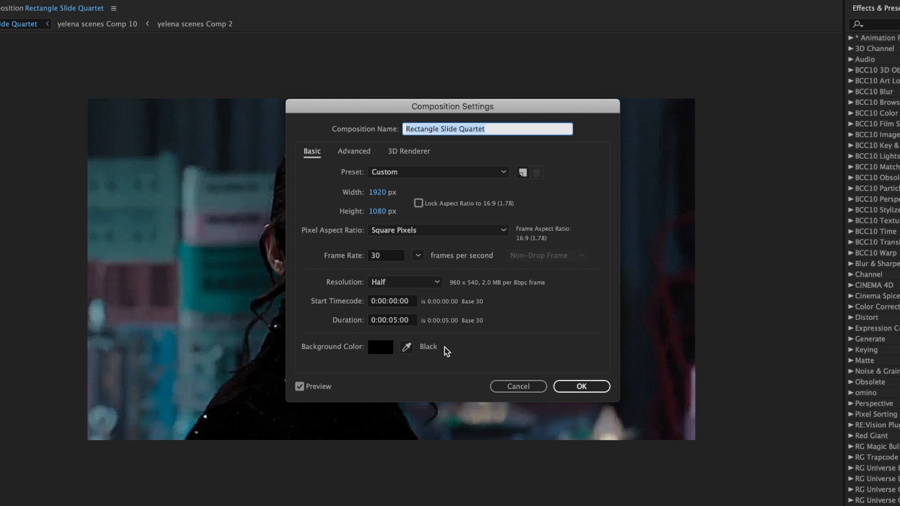
left_click(565, 392)
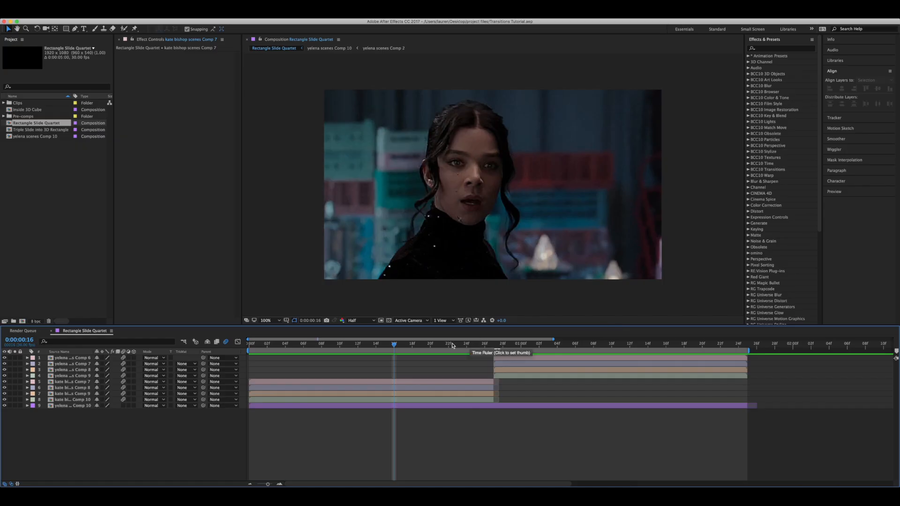
Temporarily hide the four kate bishop layers one by one to inspect each clip and the background layer, with all layers shown again.
left_click_drag(452, 345, 435, 362)
left_click(410, 383)
left_click(442, 398, "shift")
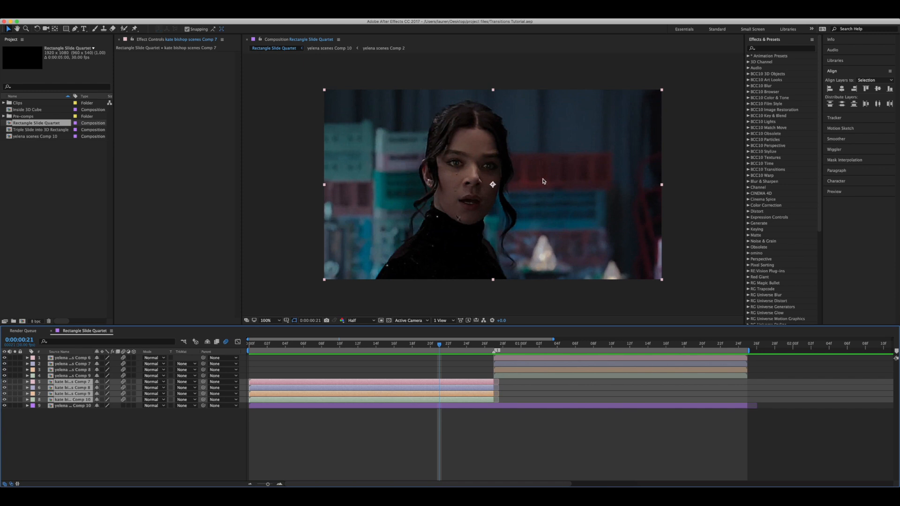
left_click(48, 423)
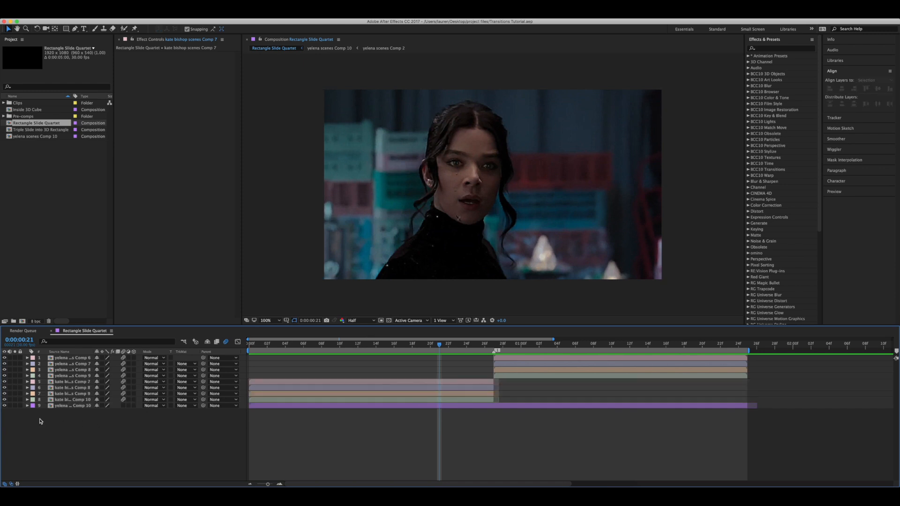
left_click_drag(5, 383, 4, 392)
left_click(5, 393)
left_click(5, 399)
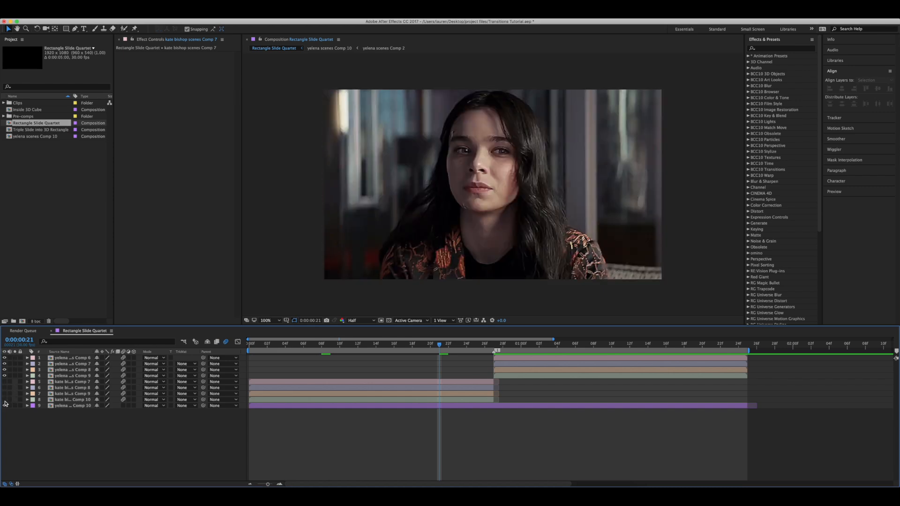
left_click_drag(443, 348, 701, 346)
left_click_drag(616, 369, 403, 368)
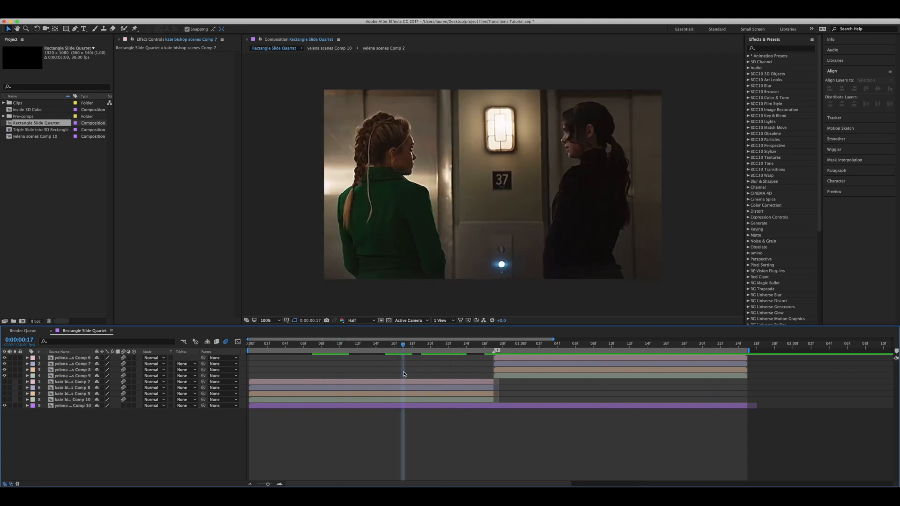
left_click(403, 382)
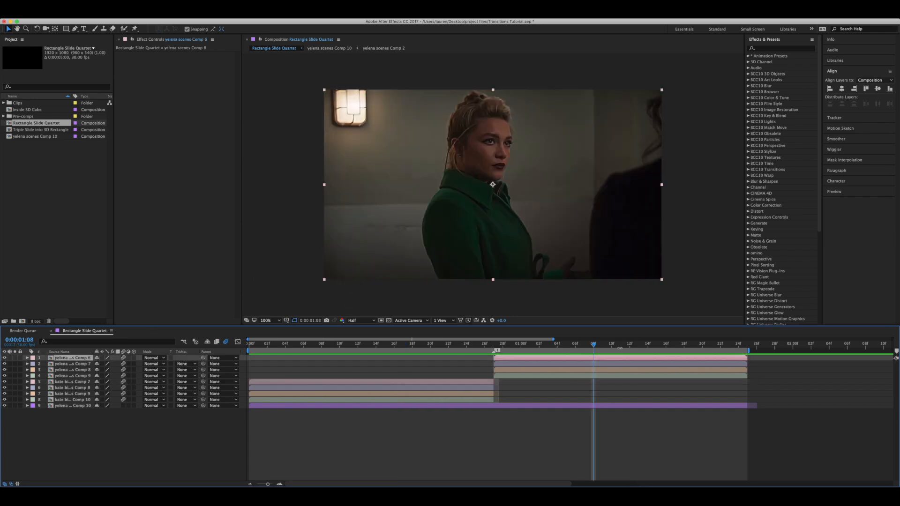
Temporarily hide yelena scenes Comp 6, 7 and 8 to view the clips beneath, and show them again.
left_click_drag(5, 358, 5, 373)
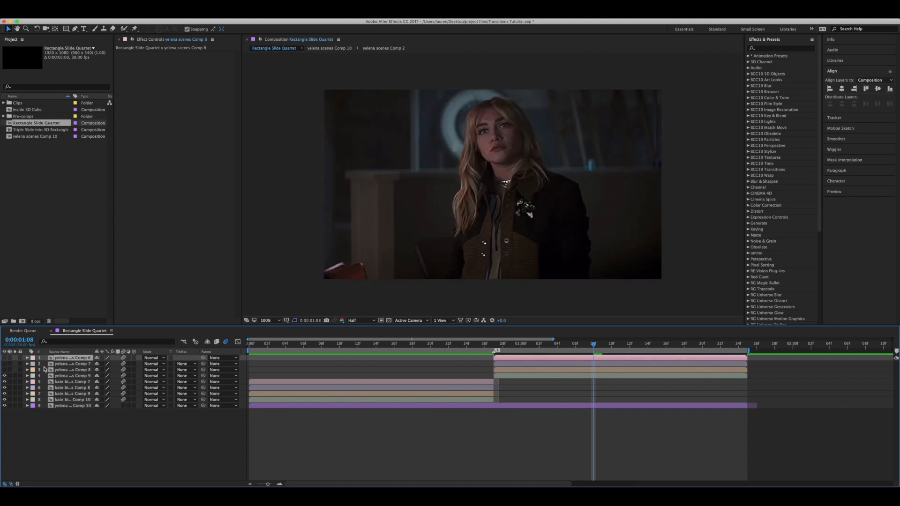
left_click_drag(5, 372, 4, 358)
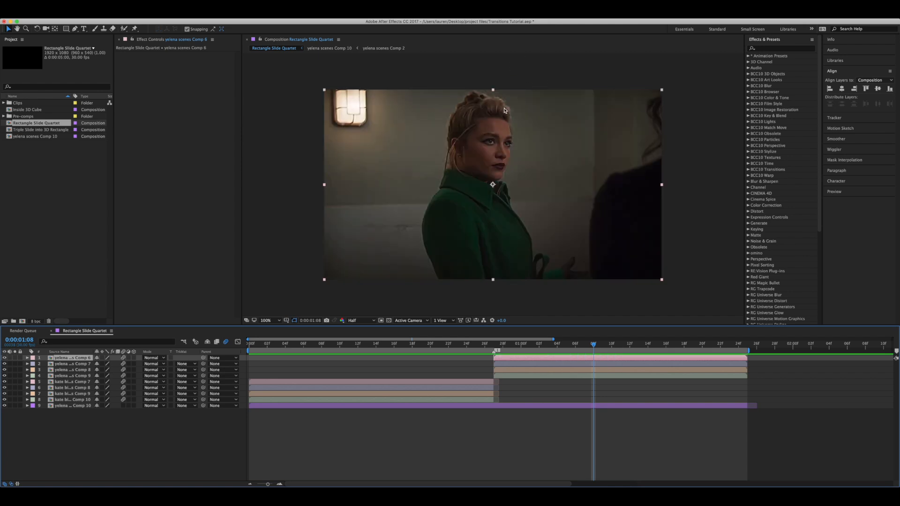
left_click(477, 346)
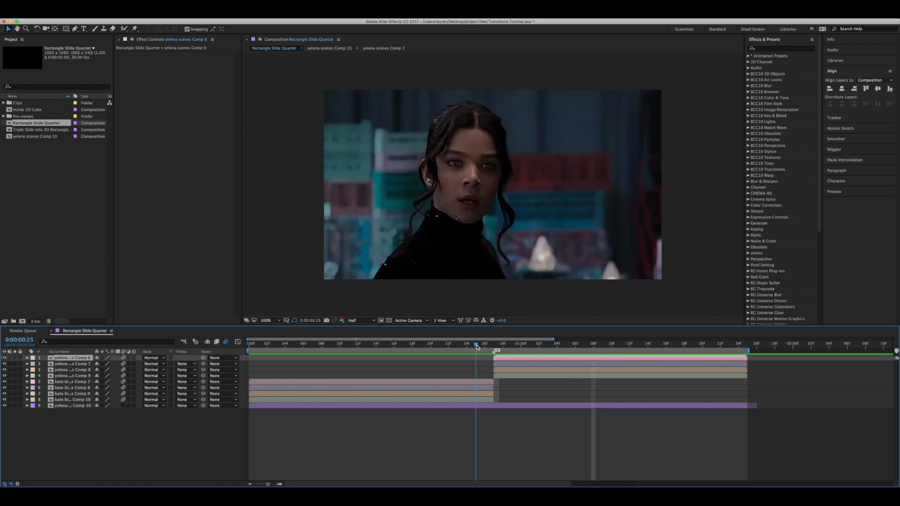
Examine how the kate bishop layers pair by label color with the yelena layers across the cut.
left_click(475, 383)
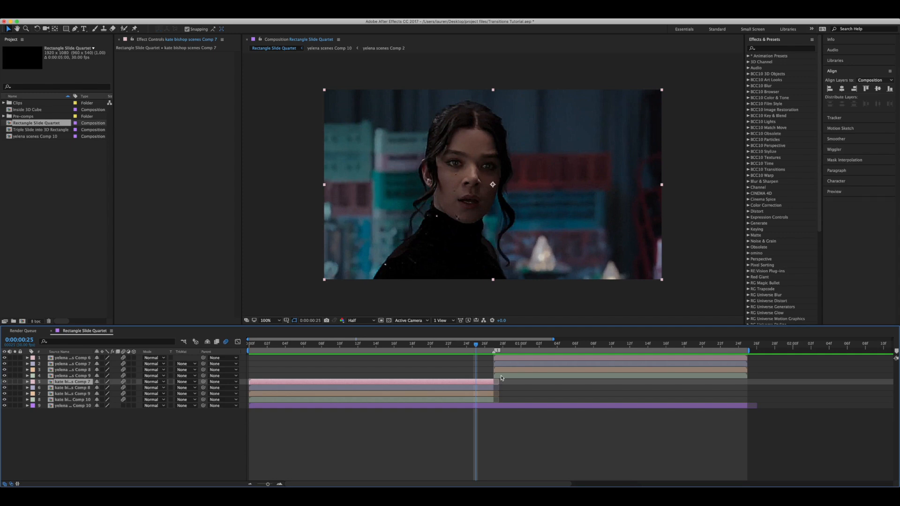
left_click(505, 391)
left_click(500, 358)
left_click(486, 383)
left_click(484, 387)
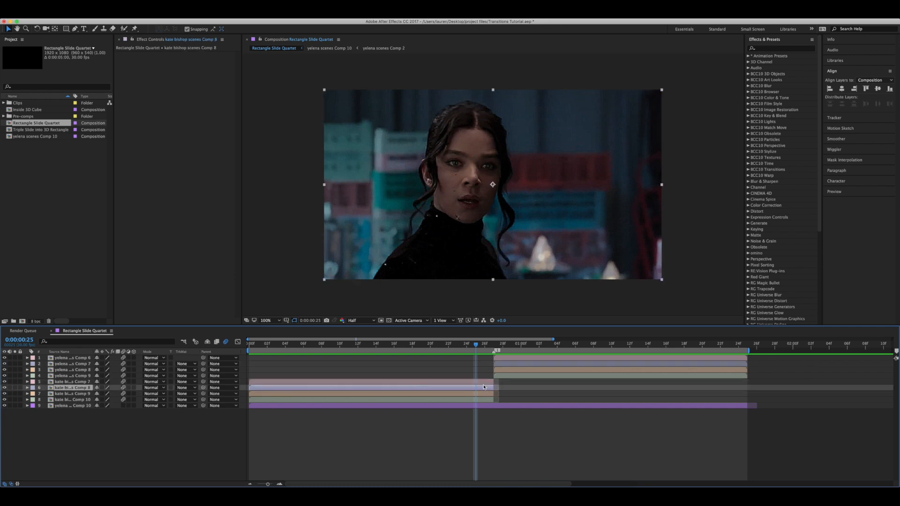
left_click(479, 399)
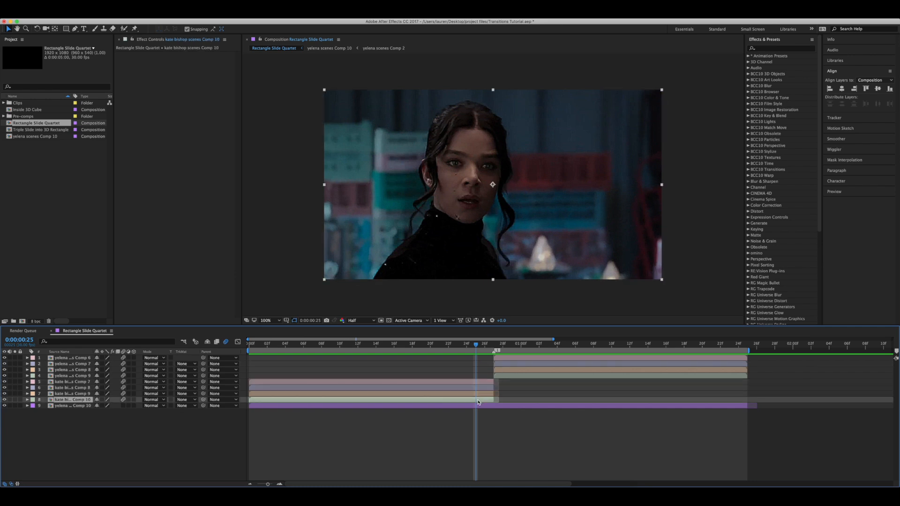
left_click(516, 377)
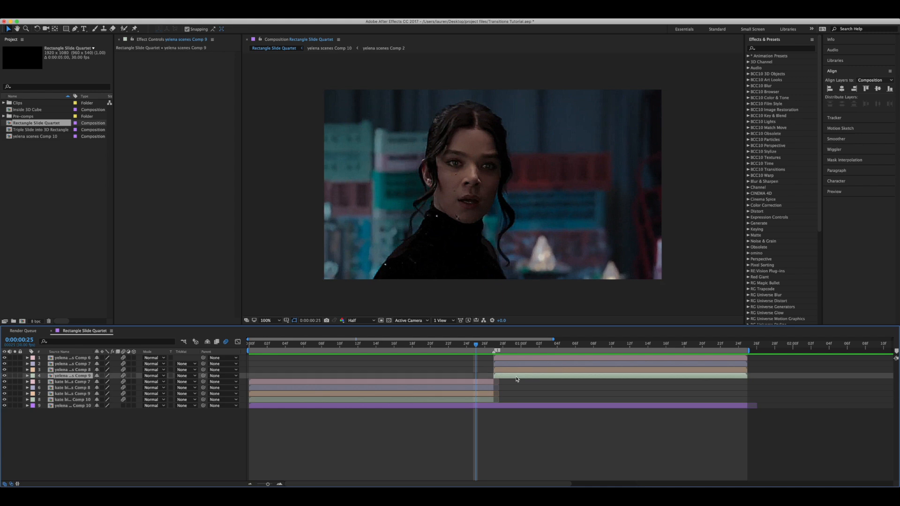
left_click(491, 395)
left_click(503, 371)
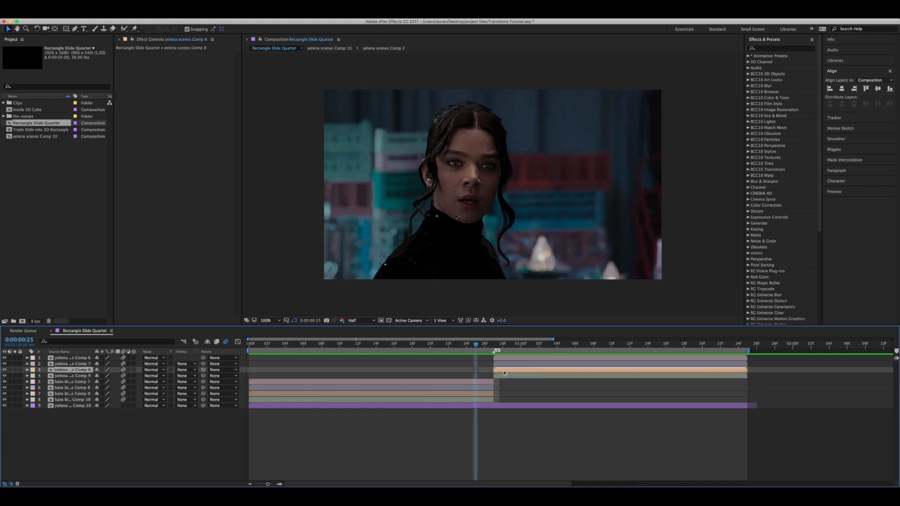
Hide the yelena scenes Comp 10 background layer with the playhead at the composition start.
left_click(388, 405)
key("Home")
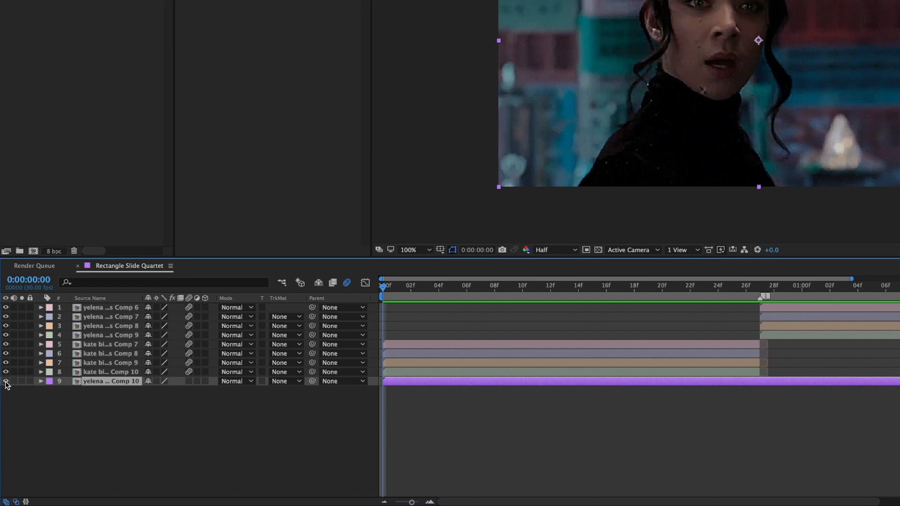
left_click(6, 382)
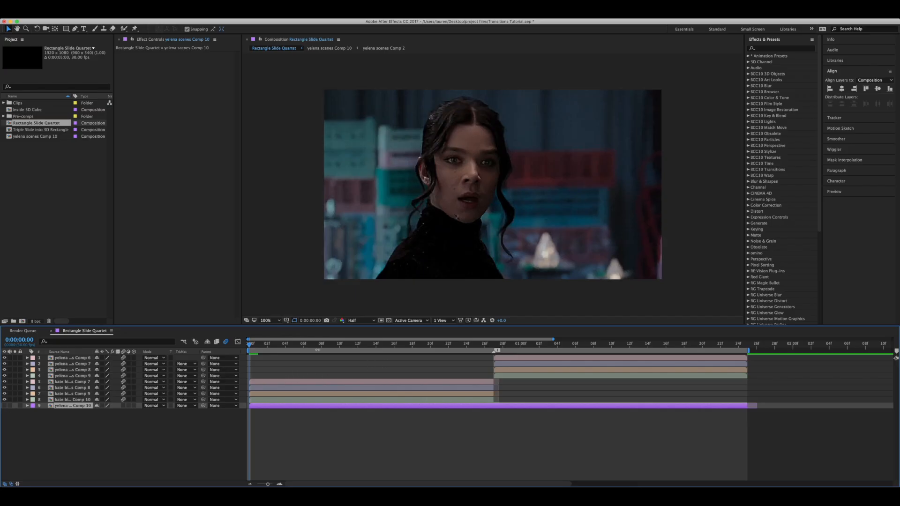
Solo the kate bishop scenes Comp 10 and yelena scenes Comp 9 layers and scrub through them.
left_click(287, 401)
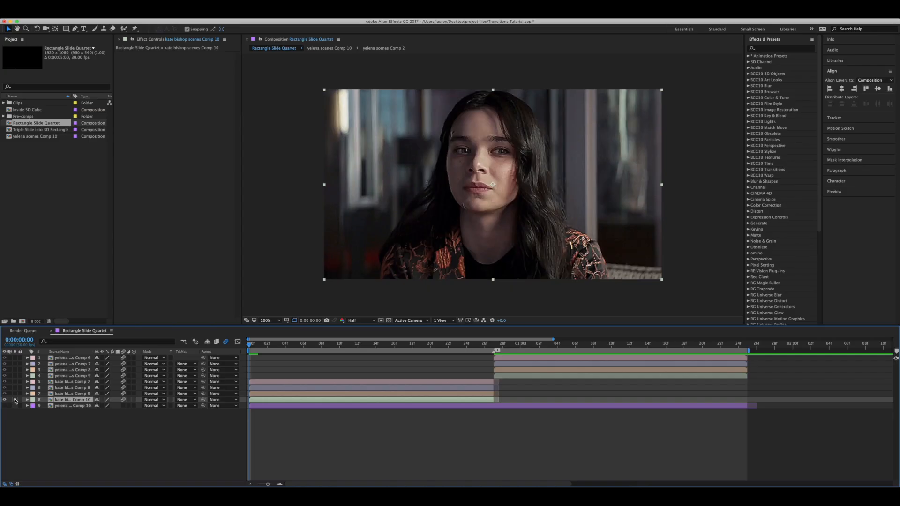
left_click(524, 373)
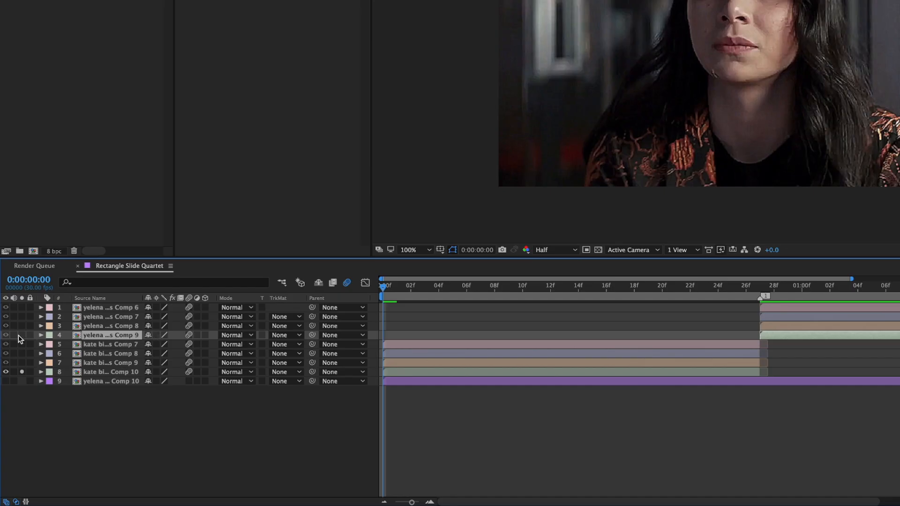
left_click(579, 285)
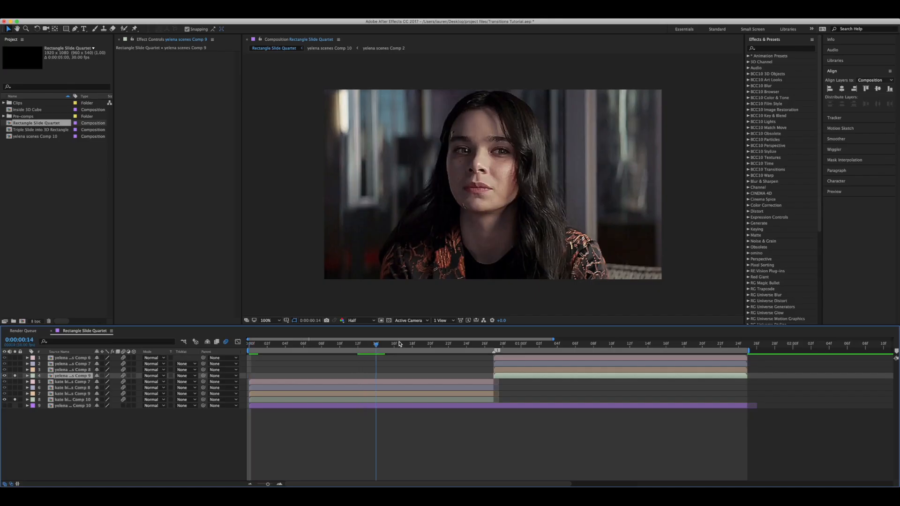
left_click_drag(400, 344, 330, 377)
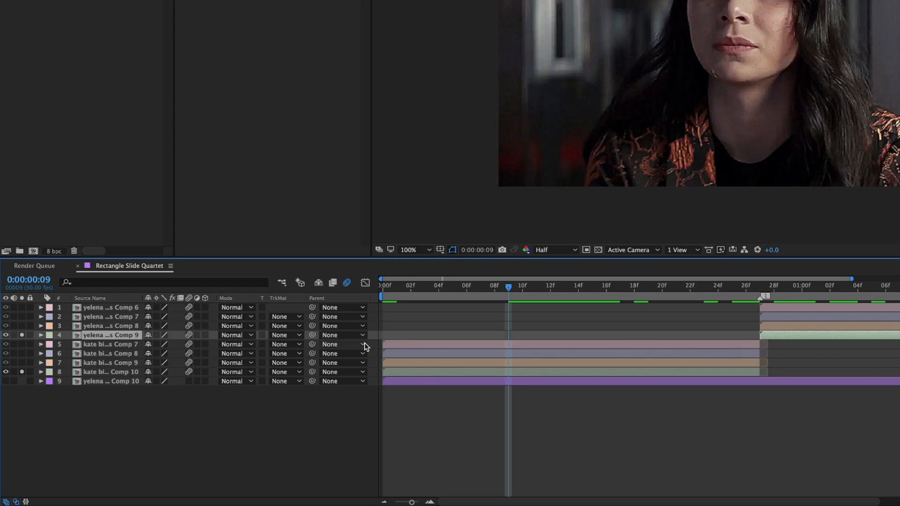
Move the playhead to frame 5 and apply the Motion Tile effect to the kate bishop scenes Comp 10 layer.
left_click_drag(329, 347, 291, 350)
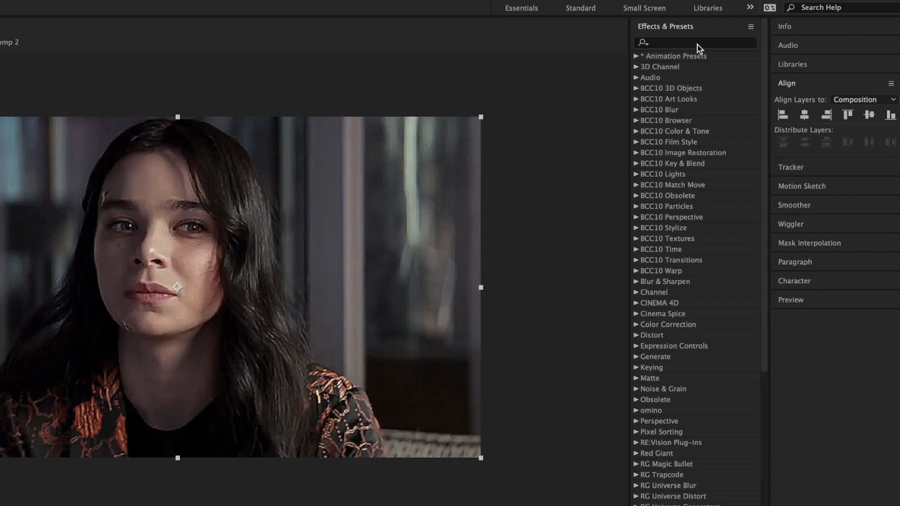
left_click(778, 48)
type("motion")
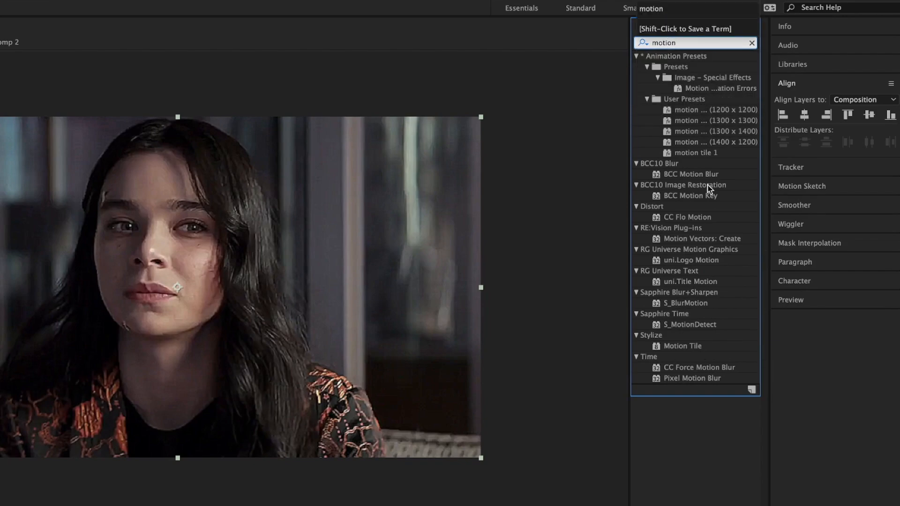
left_click(683, 350)
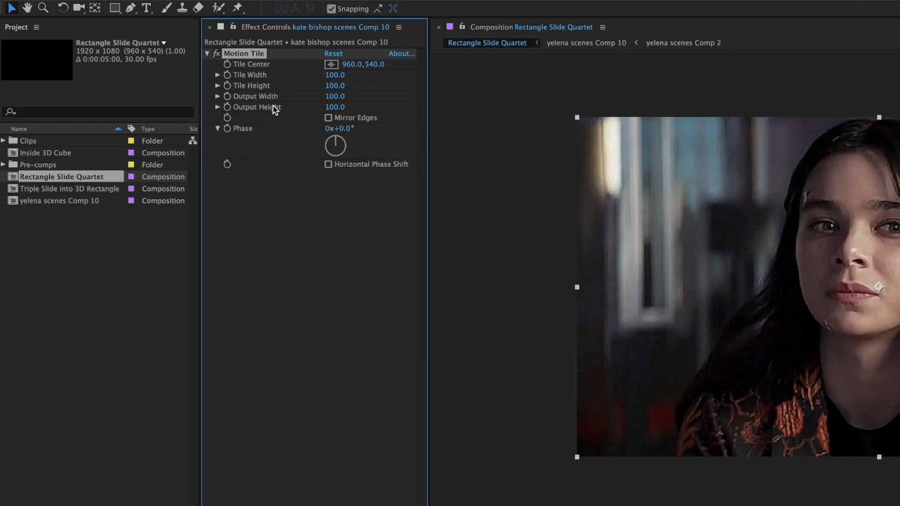
Set Motion Tile's output width and output height to 300, with Mirror Edges enabled.
left_click(334, 96)
type("300")
key("Tab")
type("300")
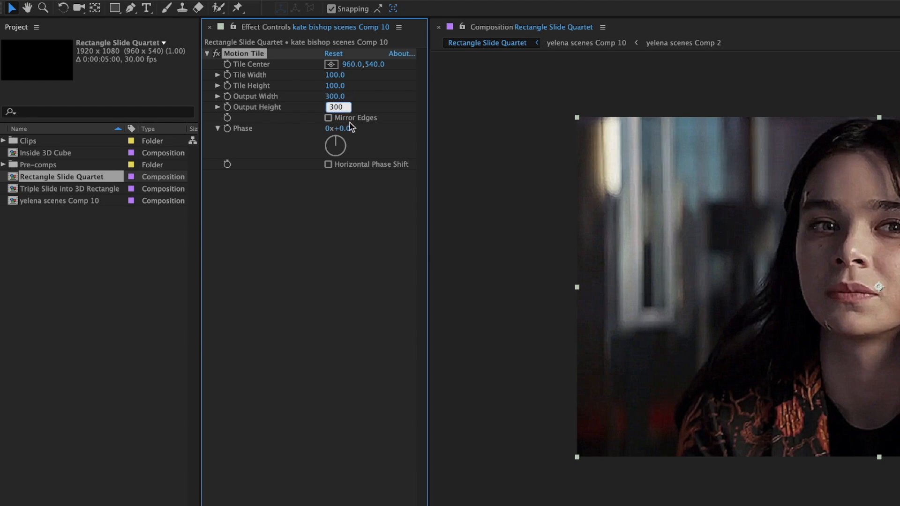
key("Return")
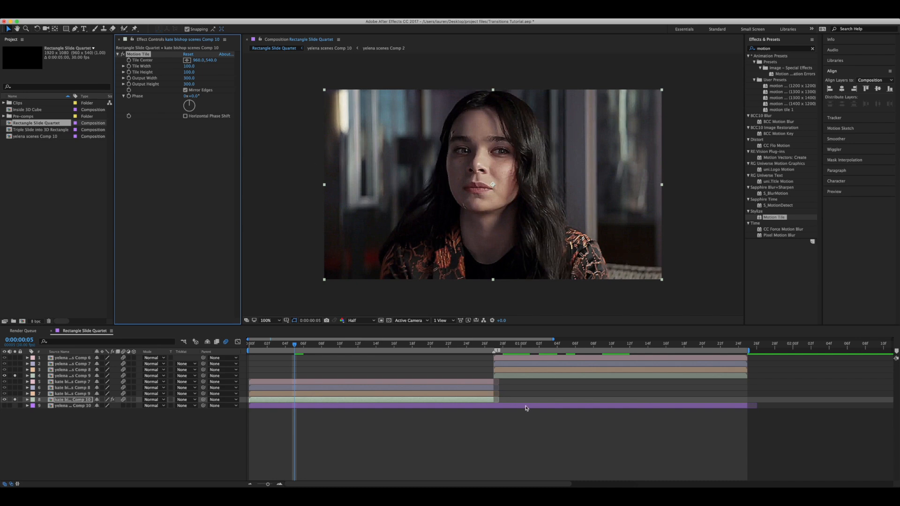
Paste the Motion Tile effect onto yelena scenes Comp 6 through 9 and kate bishop scenes Comp 7 through 9.
left_click(511, 376)
key("super+v")
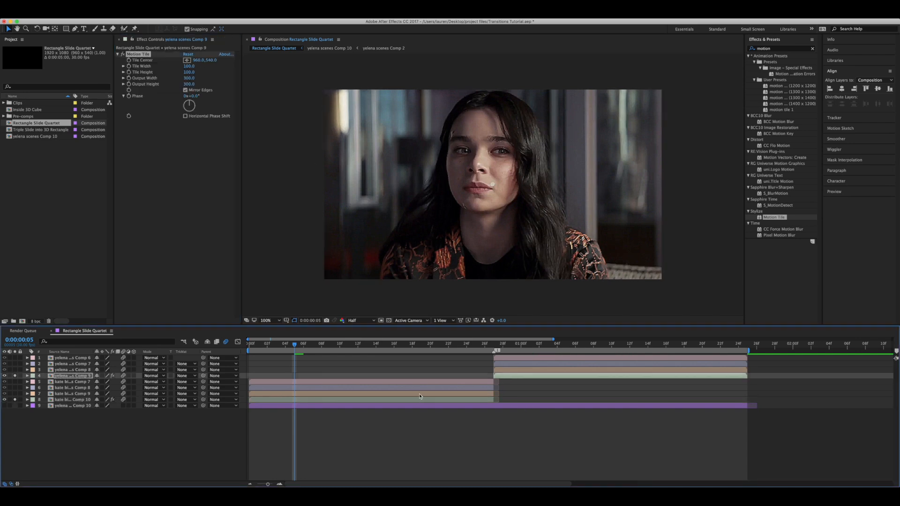
left_click(420, 392)
left_click(421, 382, "shift")
key("super+v")
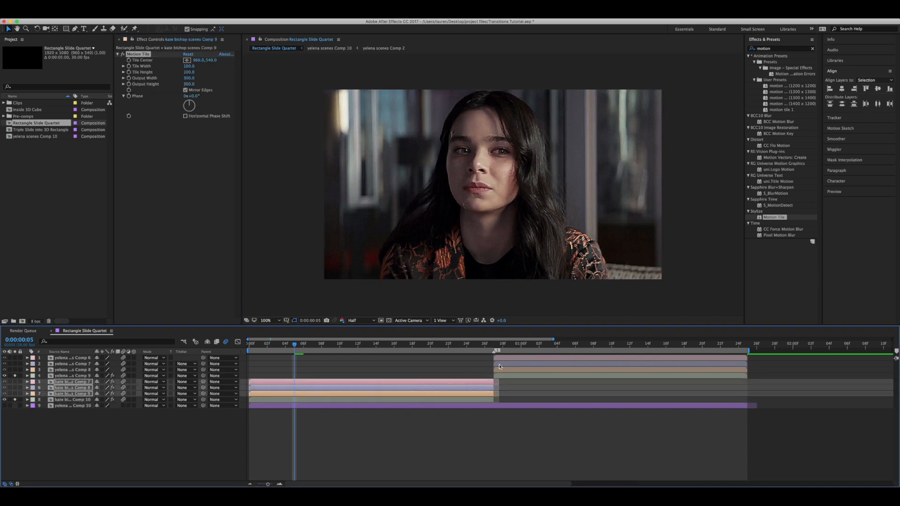
left_click(506, 370)
left_click(506, 359, "shift")
key("super+v")
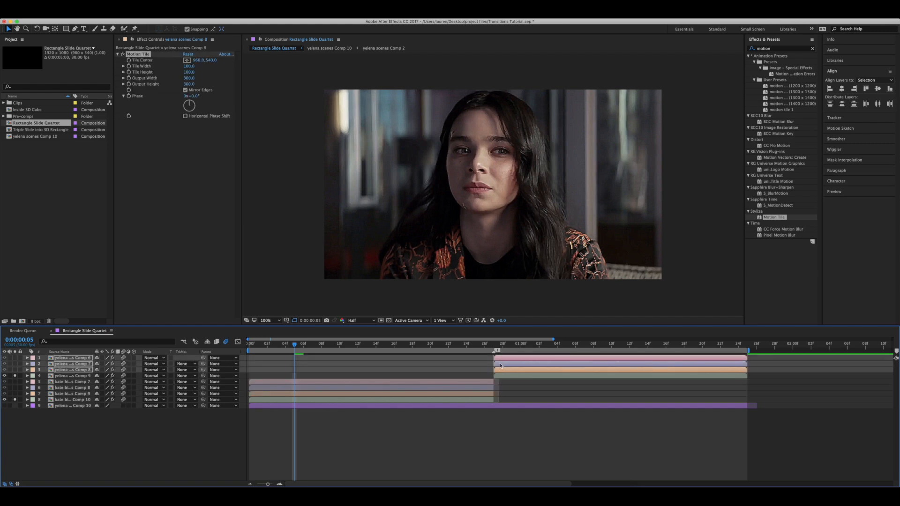
left_click(143, 149)
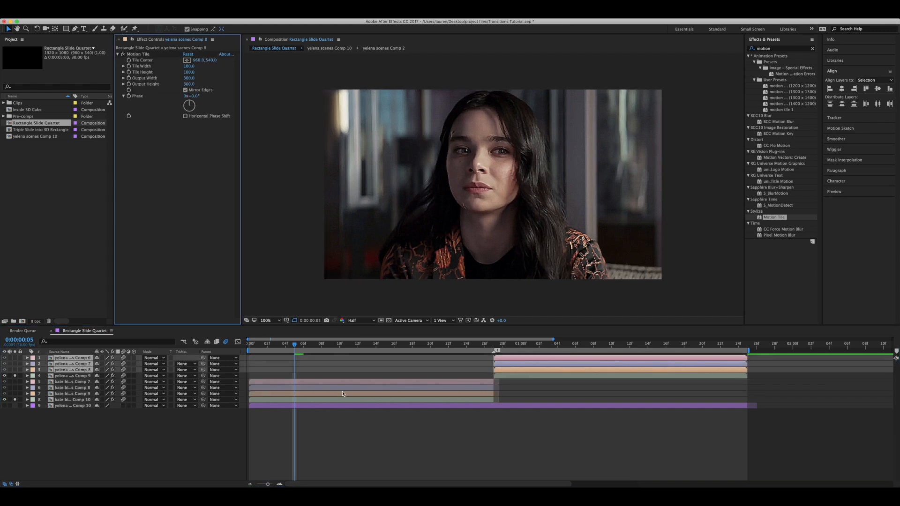
left_click(341, 377)
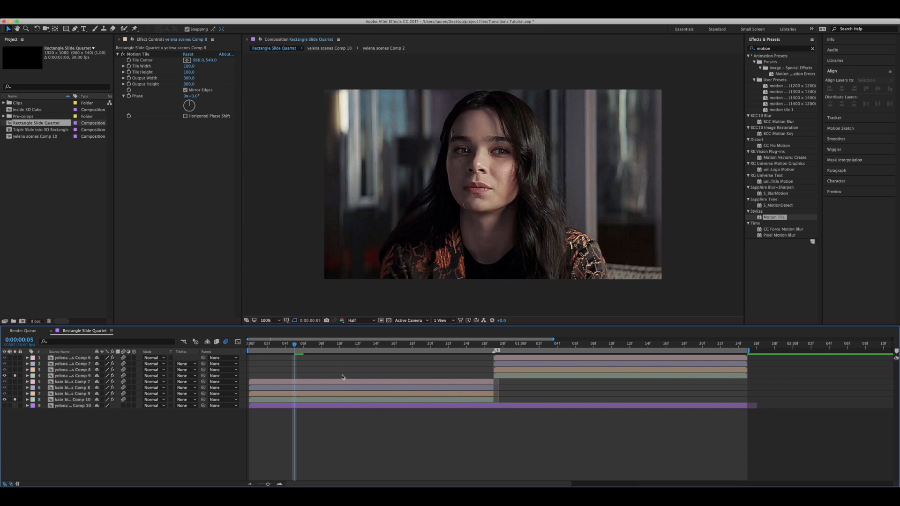
Keyframe kate bishop scenes Comp 10's Y Position at 540 on frame 5 and 1616 on frame 26.
left_click(336, 401)
key("p")
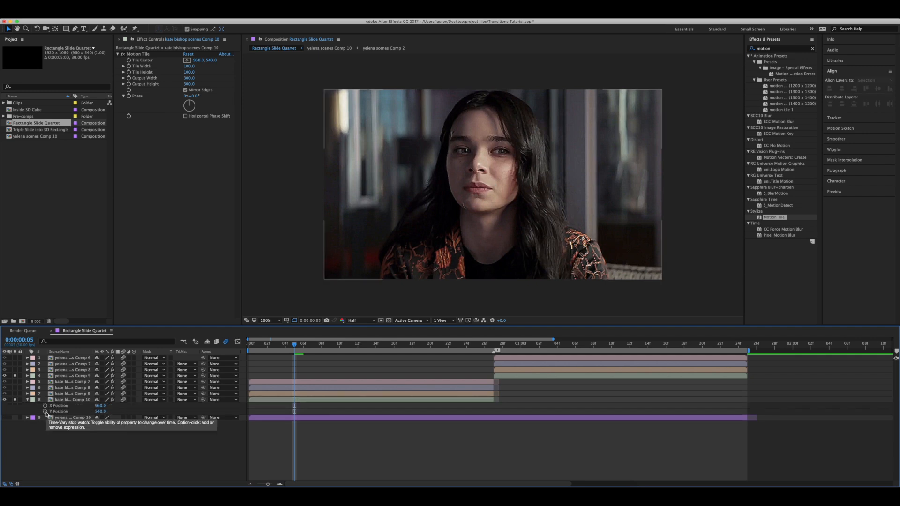
left_click(46, 411)
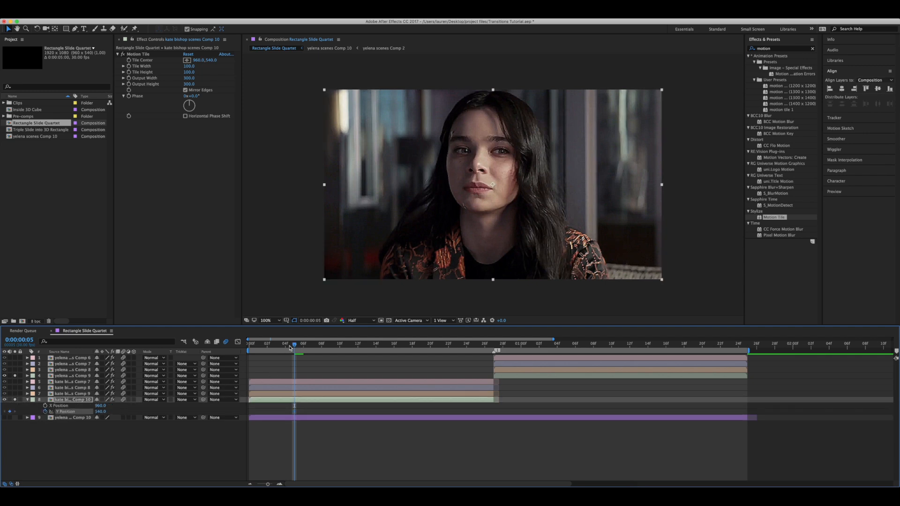
left_click_drag(294, 345, 487, 372)
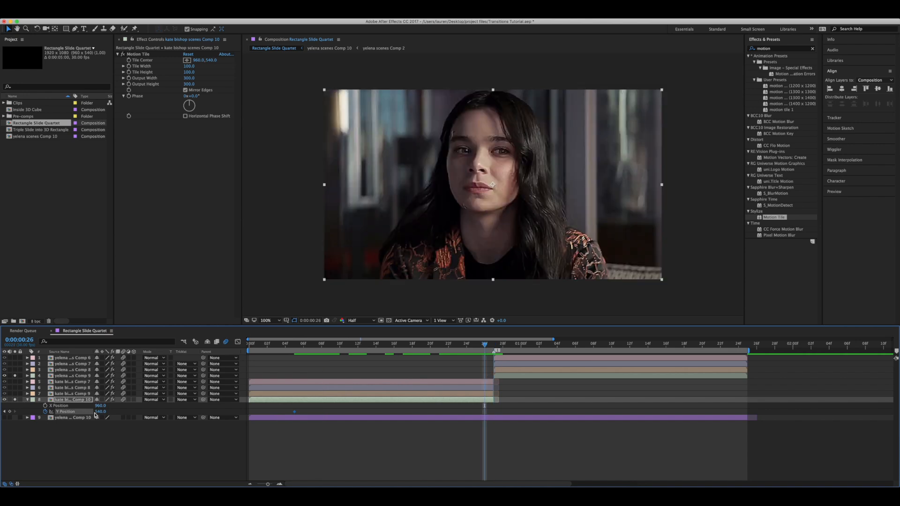
left_click_drag(99, 411, 493, 377)
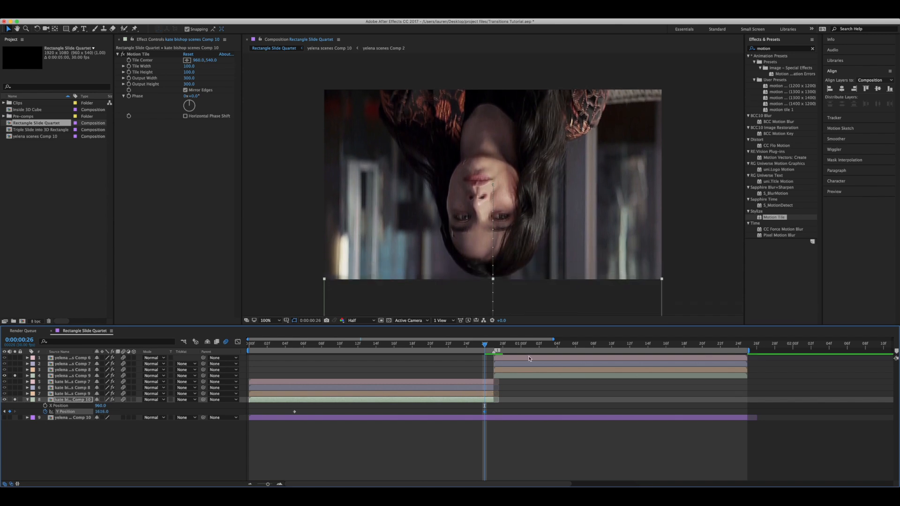
Move kate bishop scenes Comp 10's last Y Position keyframe to frame 27 and apply Easy Ease to both Y Position keyframes.
left_click_drag(485, 412, 493, 413)
left_click_drag(517, 406, 255, 415)
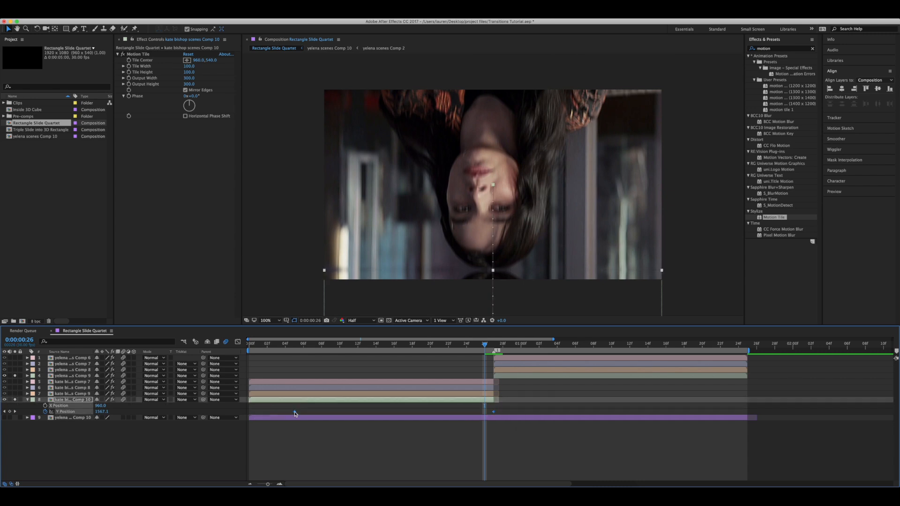
right_click(294, 412)
mouse_move(347, 482)
left_click(390, 443)
Shape kate bishop scenes Comp 10's Y Position value graph into a slow start with a steep rise at the last keyframe.
left_click(237, 342)
left_click(438, 373)
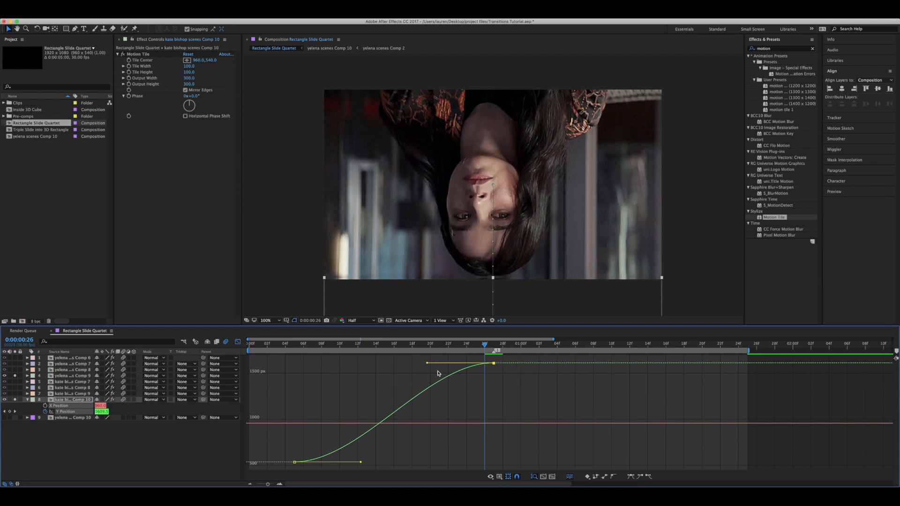
left_click_drag(427, 364, 490, 444)
left_click_drag(360, 462, 494, 462)
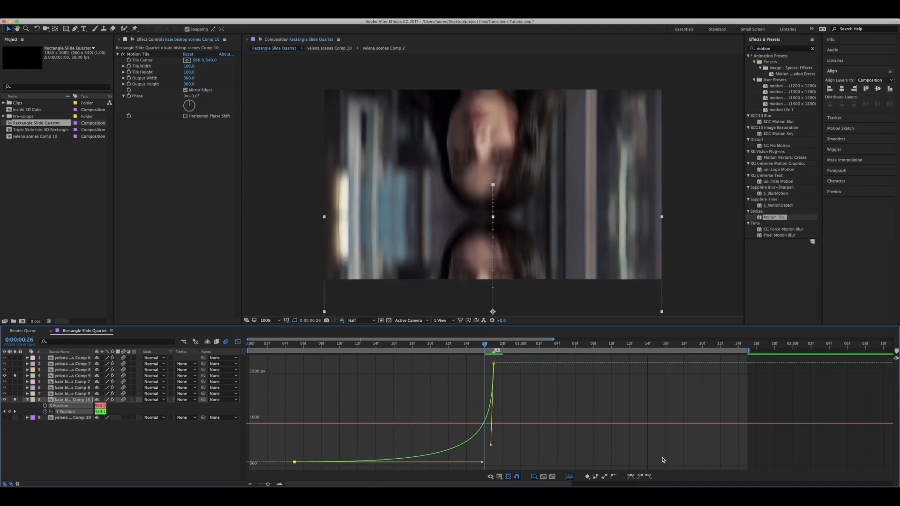
left_click(237, 342)
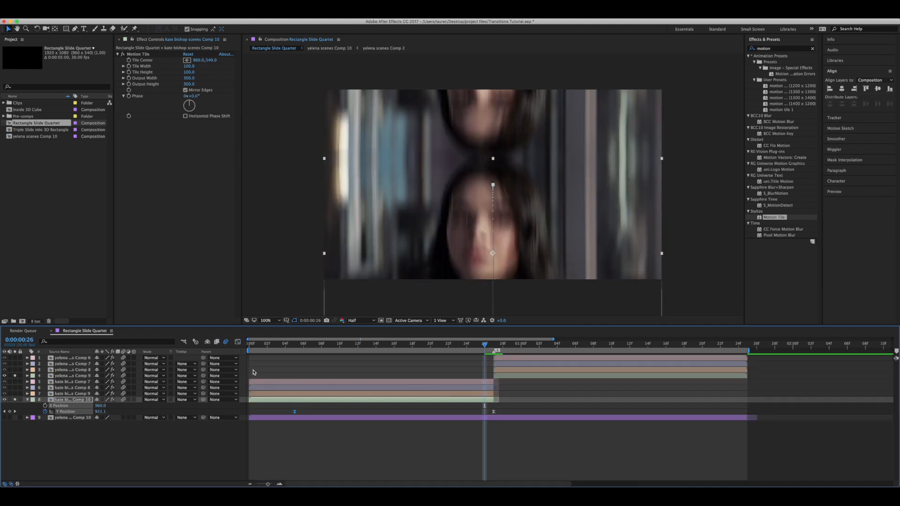
Select yelena scenes Comp 9 at frame 27, reveal its Position and separate the dimensions.
left_click(492, 346)
left_click(497, 377)
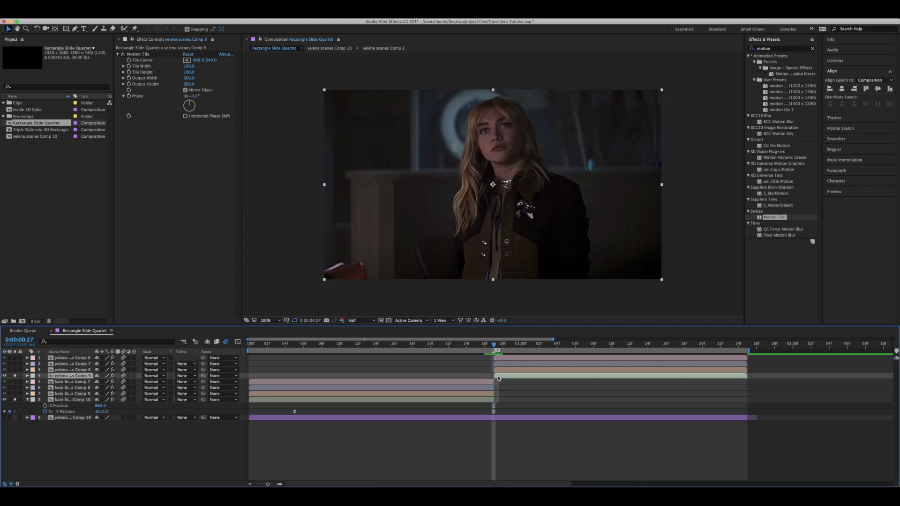
key("p")
right_click(57, 382)
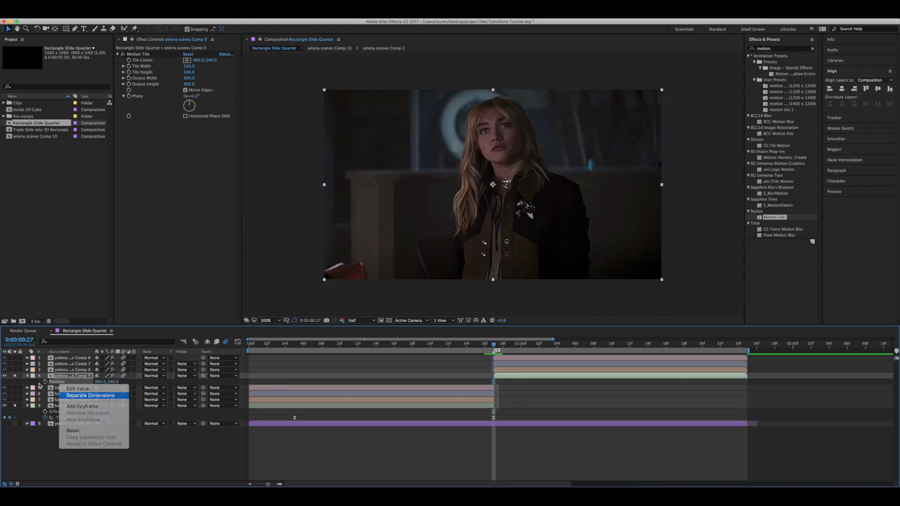
left_click(90, 394)
Keyframe yelena scenes Comp 9's Y Position at -521 on frame 27 and 540 at 0:00:01:21.
left_click(711, 346)
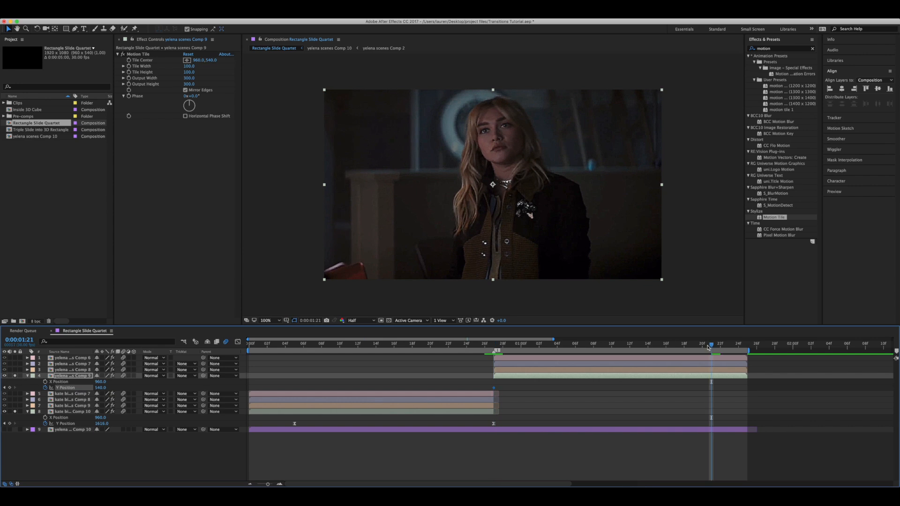
left_click(10, 388)
left_click(4, 387)
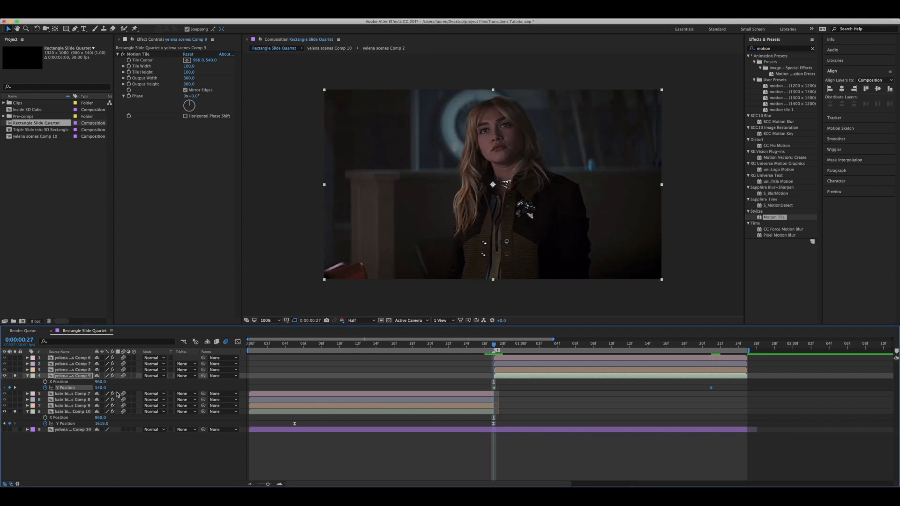
left_click_drag(100, 387, 70, 390)
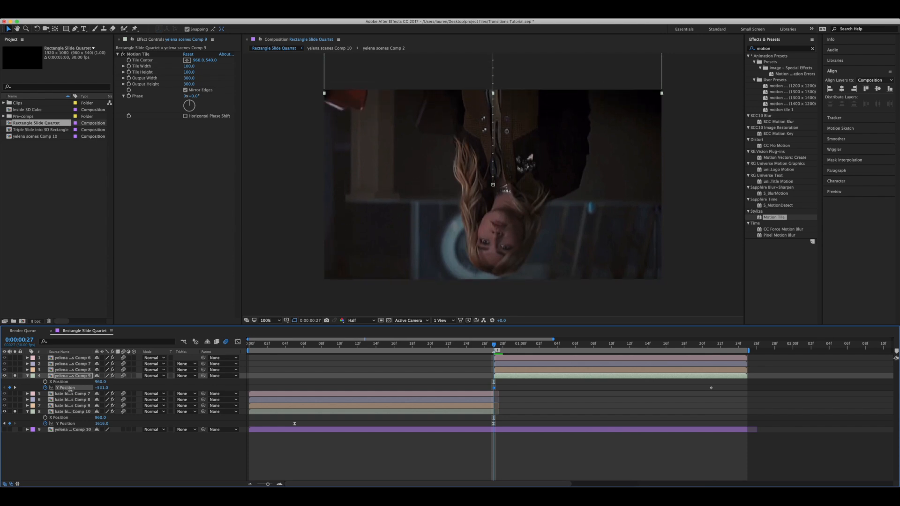
Apply Easy Ease to both of yelena scenes Comp 9's Y Position keyframes.
right_click(710, 388)
mouse_move(749, 470)
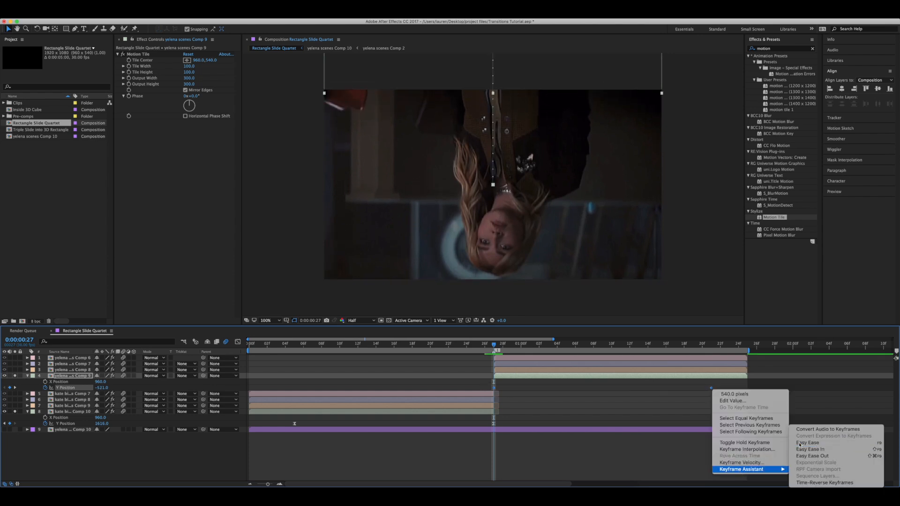
left_click(799, 444)
Shape yelena scenes Comp 9's Y Position value graph into a steep start that eases slowly into the last keyframe.
key("shift+F3")
left_click(711, 363)
left_click(640, 364)
left_click(711, 363)
left_click_drag(639, 363, 493, 363)
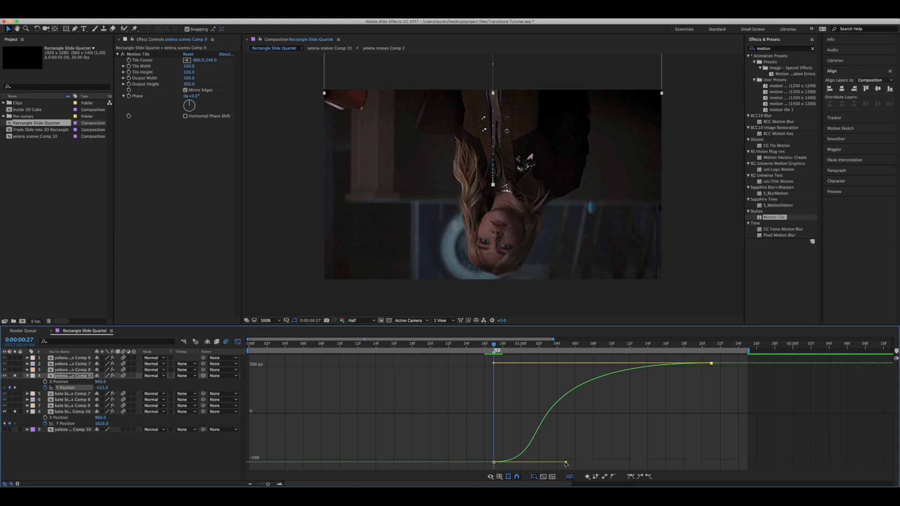
left_click_drag(565, 463, 497, 463)
key("shift+F3")
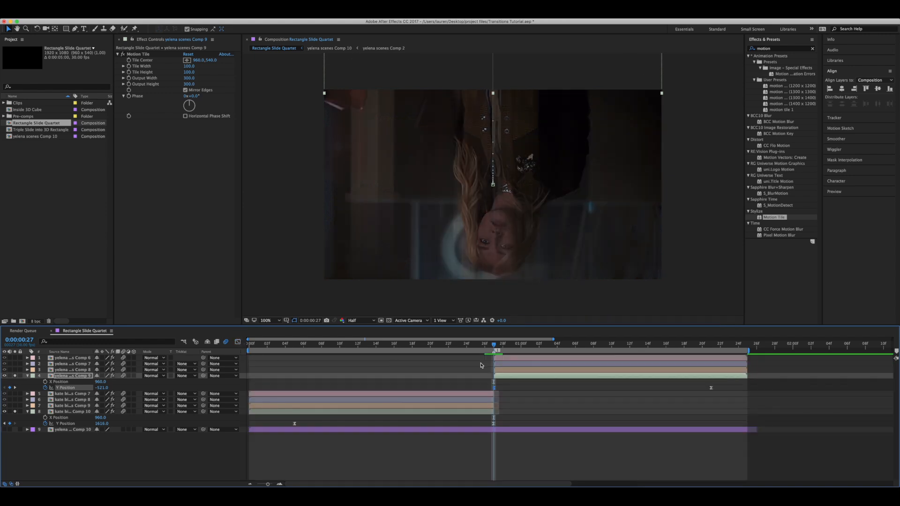
Move yelena scenes Comp 9's first Y Position keyframe one frame earlier, to frame 26.
mouse_move(494, 390)
left_click(505, 353)
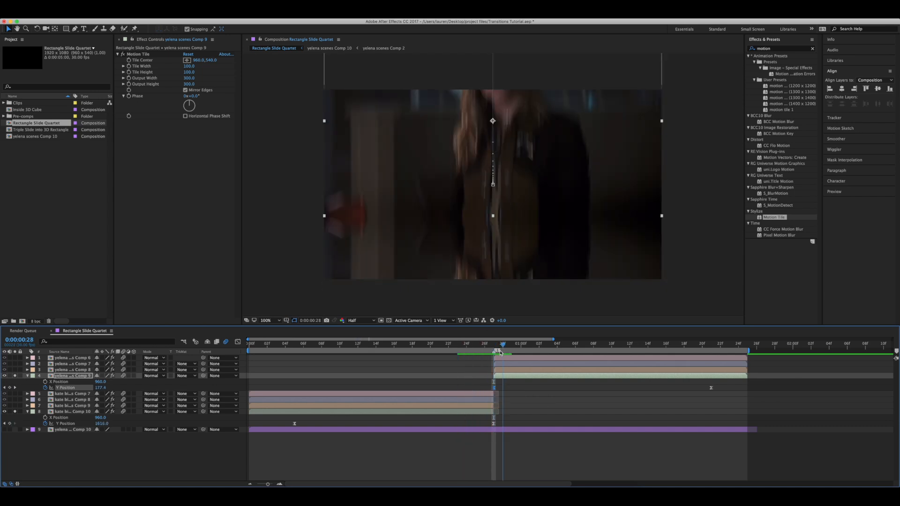
left_click(497, 353)
left_click_drag(494, 388, 485, 388)
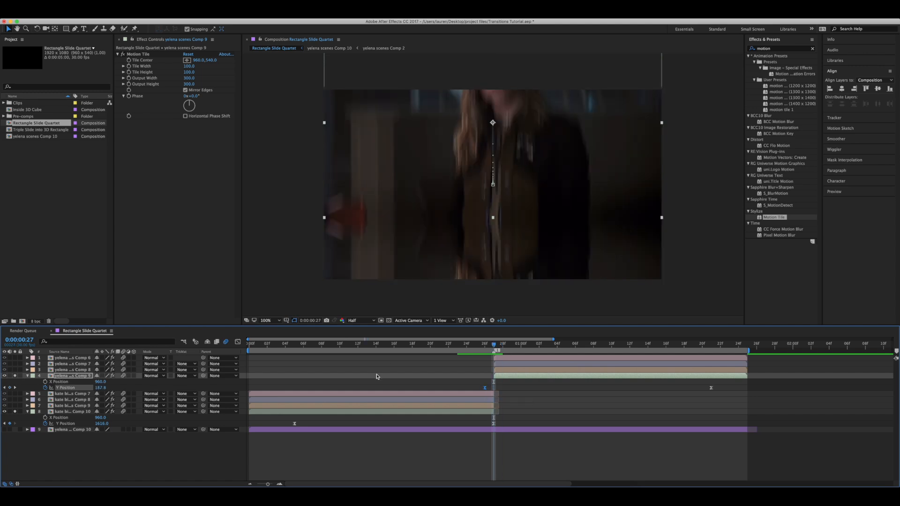
Shorten the first keyframe's outgoing handle in yelena scenes Comp 9's Y Position value graph to soften the curve.
left_click(237, 341)
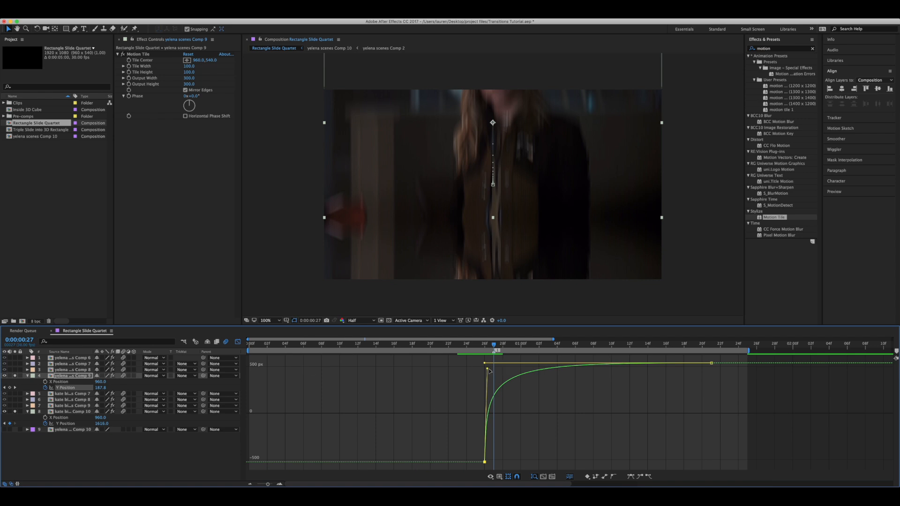
left_click_drag(487, 370, 487, 381)
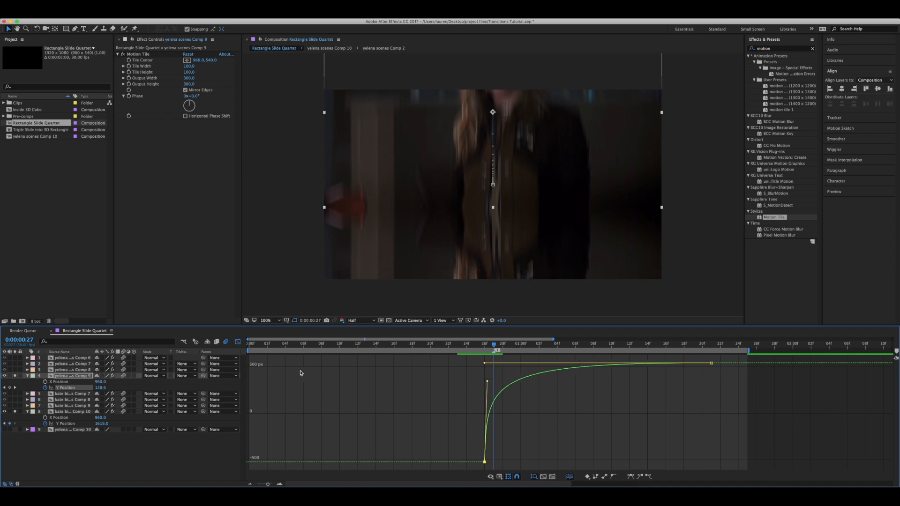
left_click(504, 477)
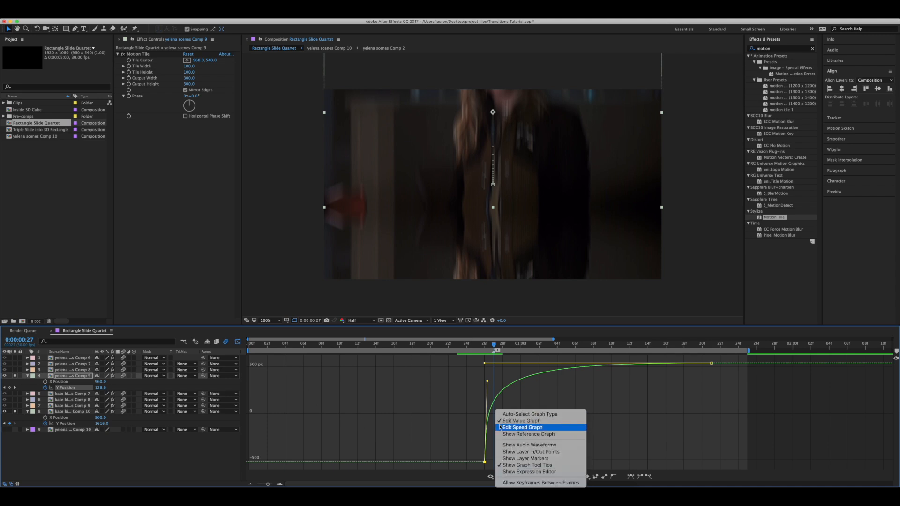
left_click(442, 417)
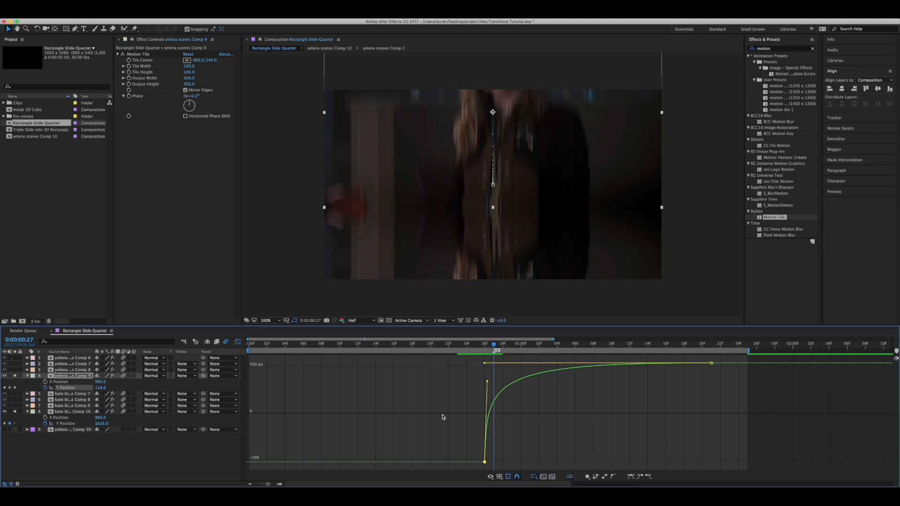
left_click(238, 342)
Preview the slide, and extend the motion by moving Comp 10's first Y keyframe to frame 0 and yelena Comp 9's last to its layer end.
left_click_drag(459, 348, 183, 370)
key("space")
left_click_drag(295, 425, 250, 426)
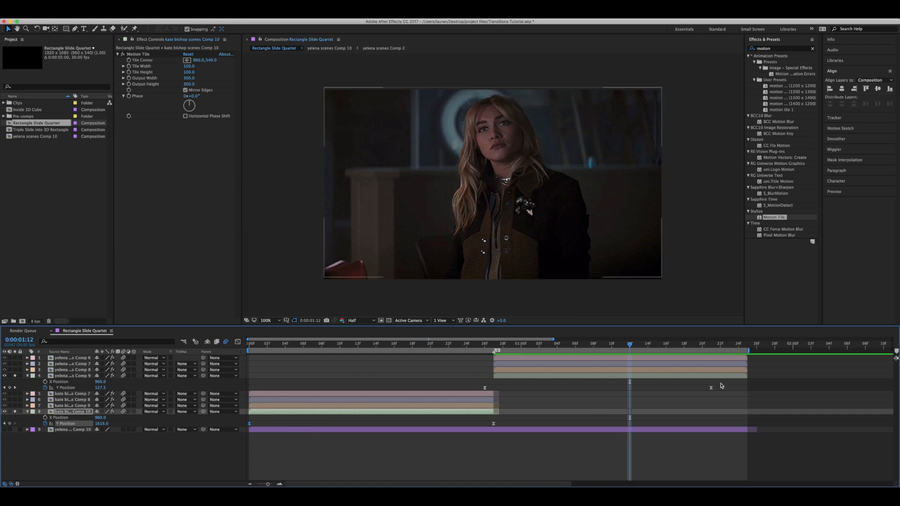
left_click_drag(710, 388, 747, 388)
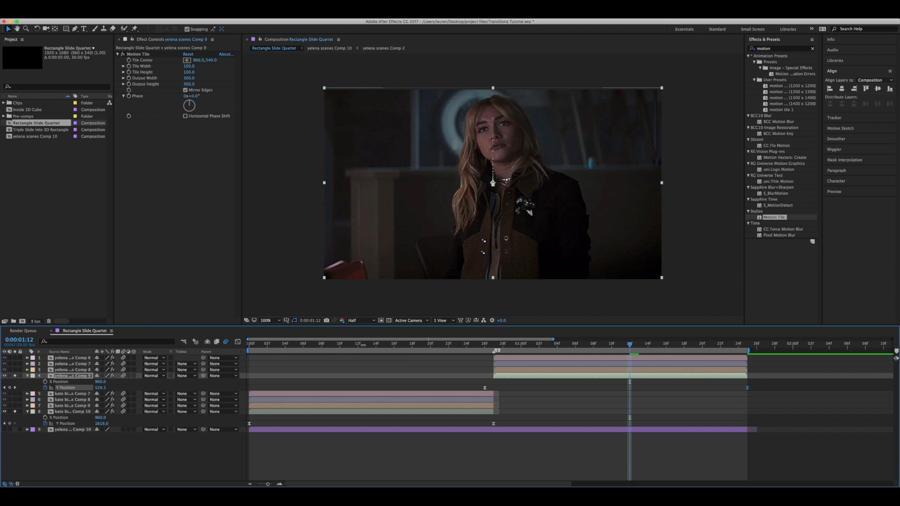
Shorten the steep handles in the Y Position value graphs of yelena scenes Comp 9 and kate bishop scenes Comp 10.
left_click(237, 341)
left_click_drag(487, 371, 487, 406)
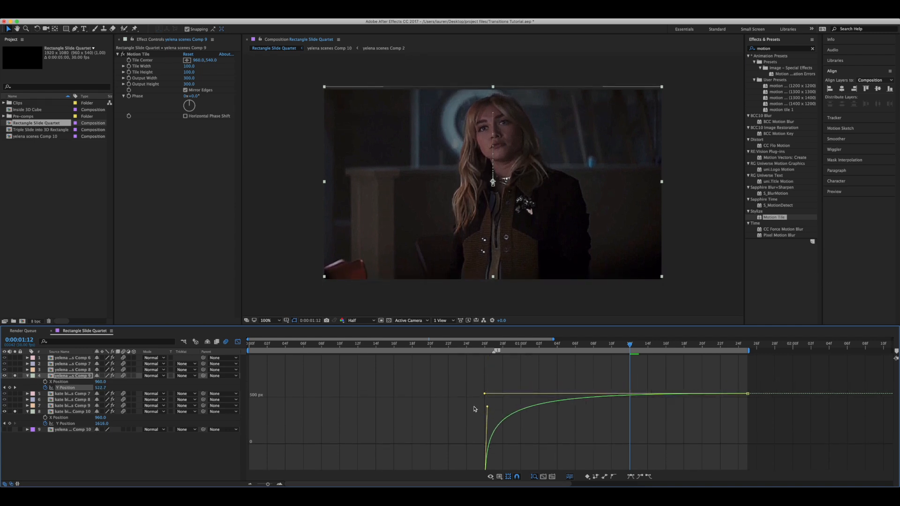
left_click(66, 423)
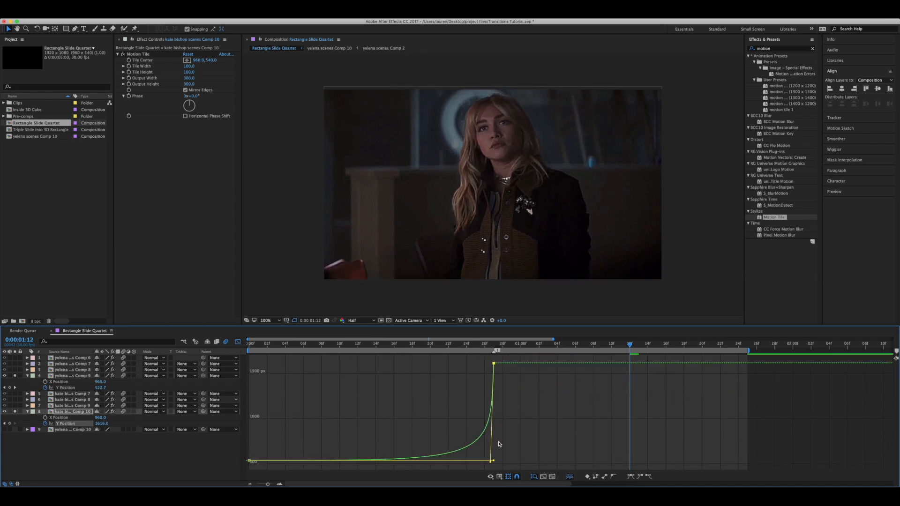
left_click_drag(491, 466, 491, 455)
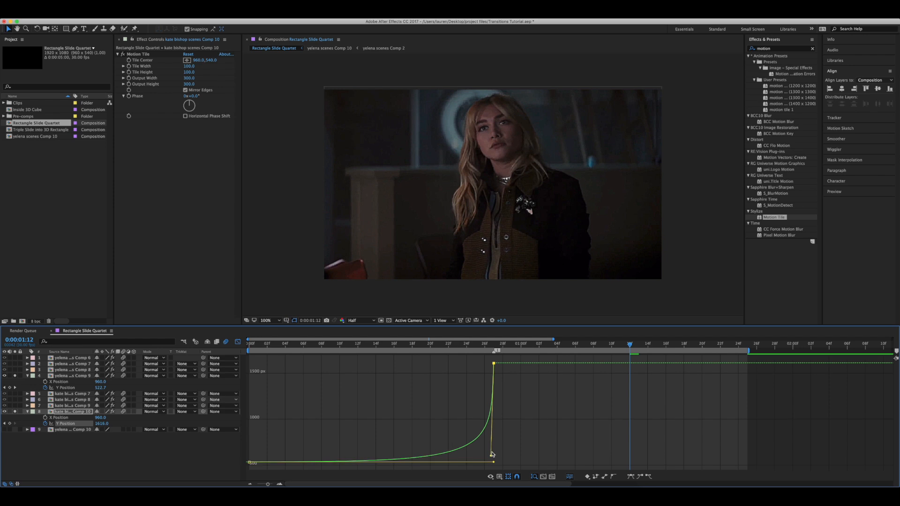
left_click(238, 342)
Paste kate bishop scenes Comp 10's Y Position keyframes onto kate bishop scenes Comp 8 at frame 0, and solo Comp 8 to preview the slide.
left_click(376, 344)
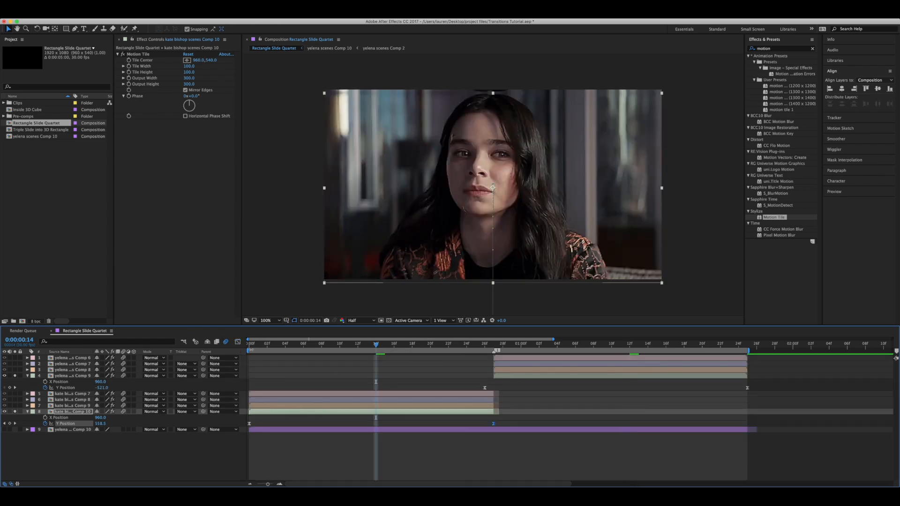
key("Home")
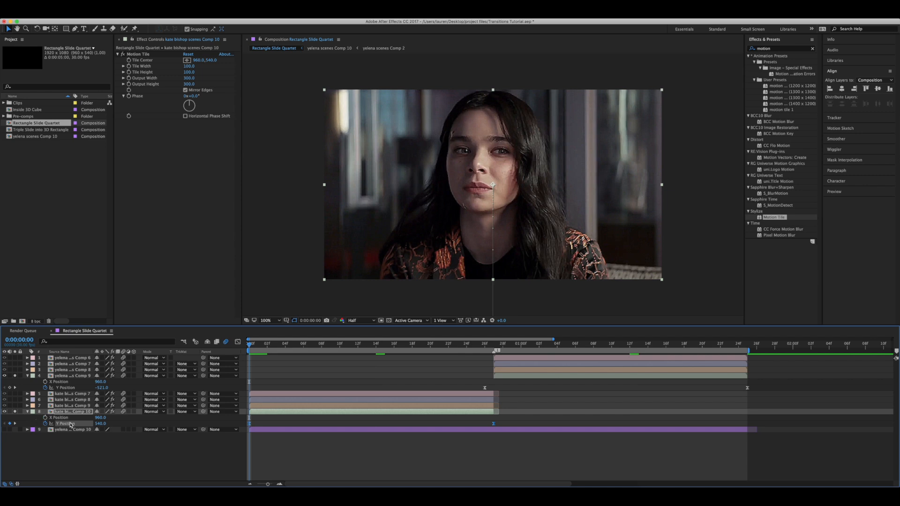
left_click(260, 401)
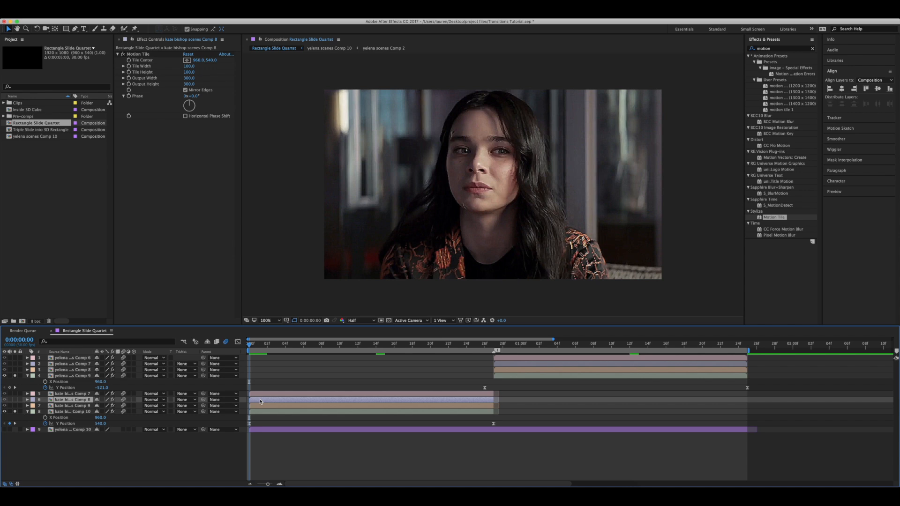
key("super+v")
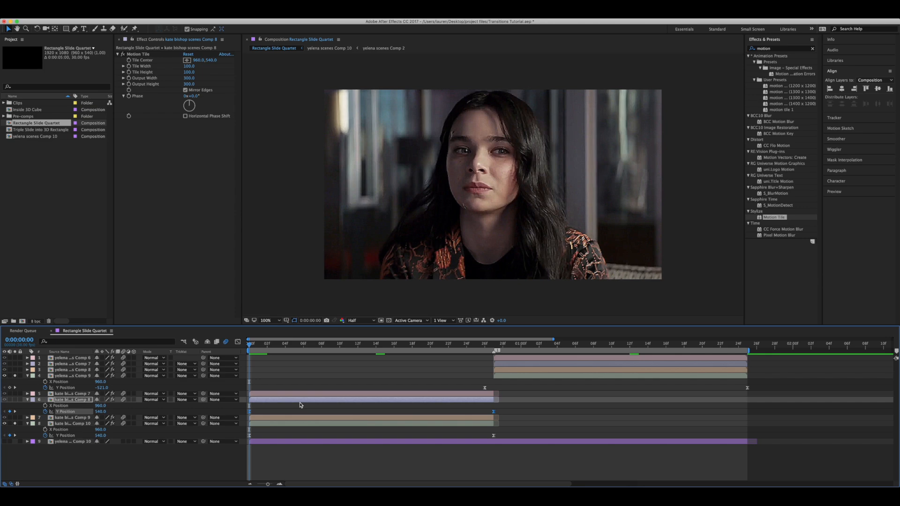
left_click(16, 399)
key("space")
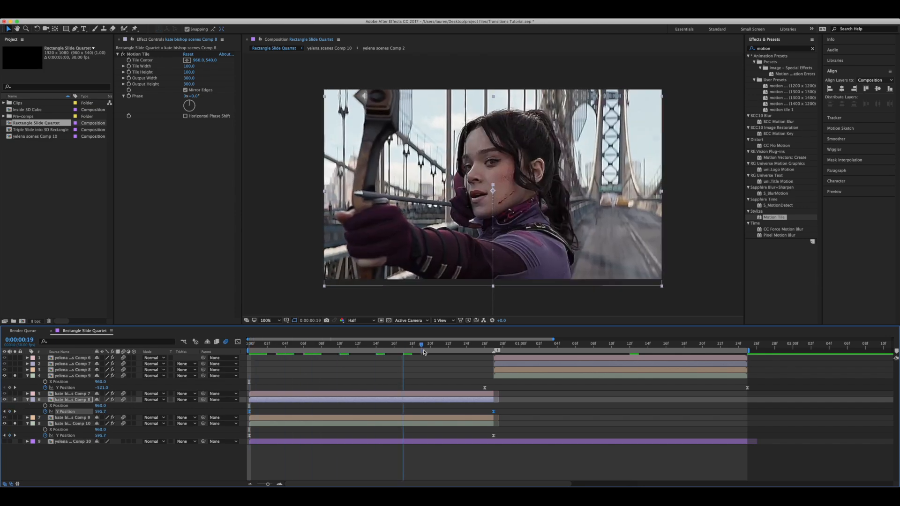
left_click_drag(484, 355, 446, 357)
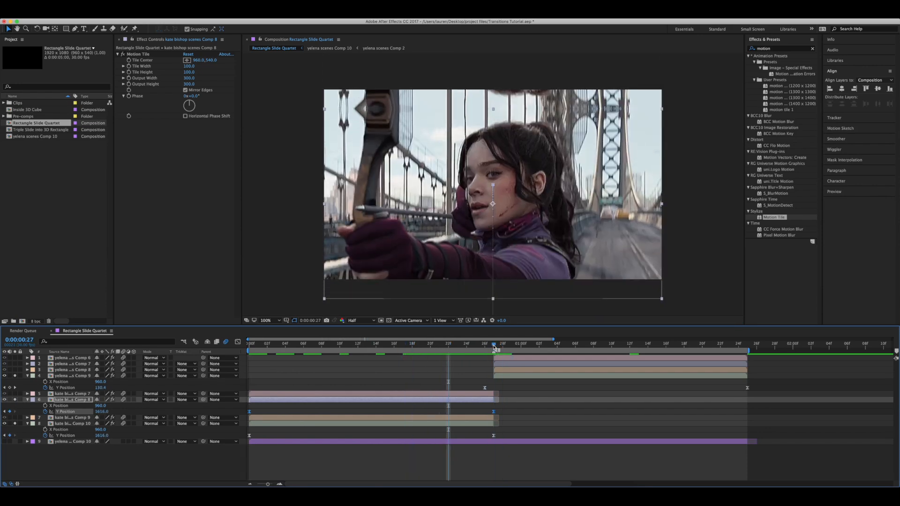
Solo yelena scenes Comp 7 and paste yelena scenes Comp 9's Y Position keyframes onto it at frame 26.
left_click(493, 348)
left_click(75, 364)
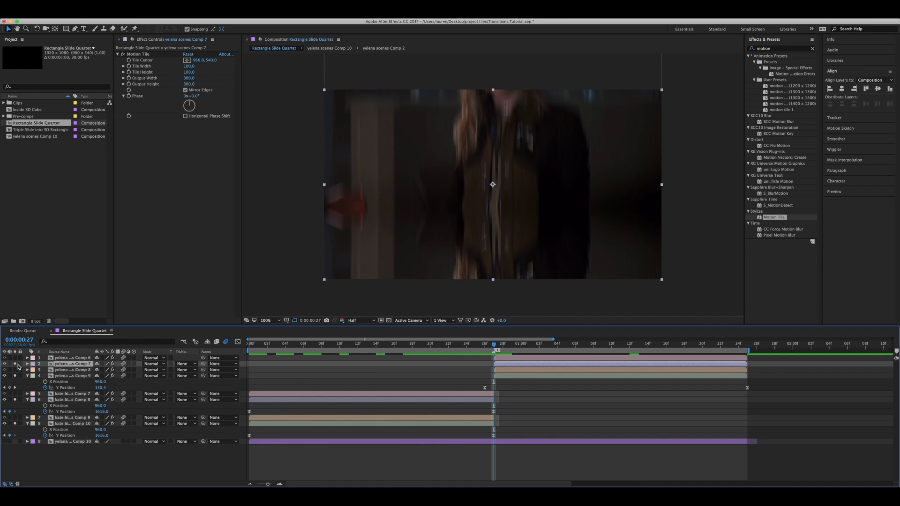
left_click(15, 365)
left_click(505, 376)
left_click(76, 387)
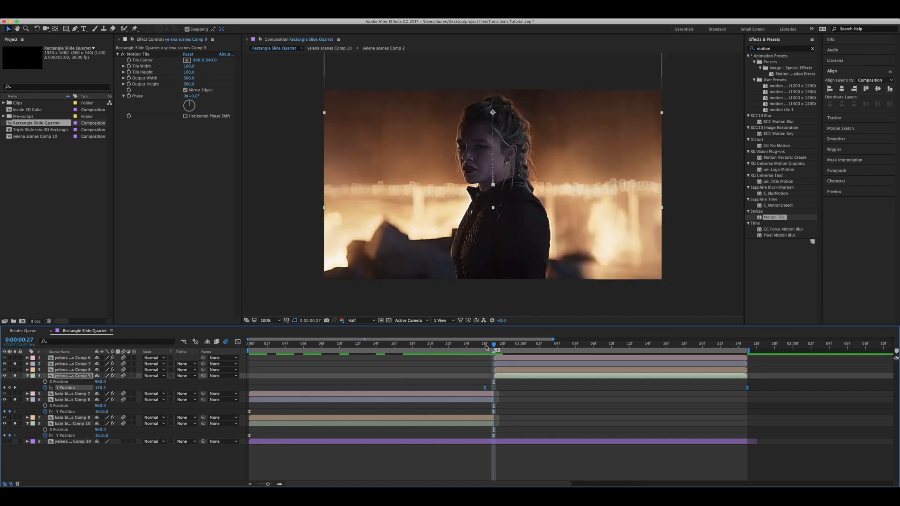
key("Page_Up")
left_click(504, 367)
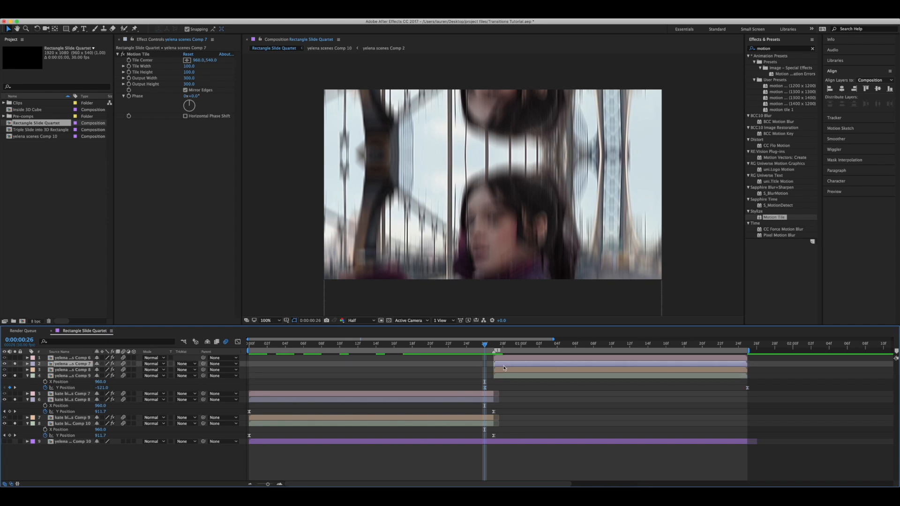
key("Return")
key("ctrl+v")
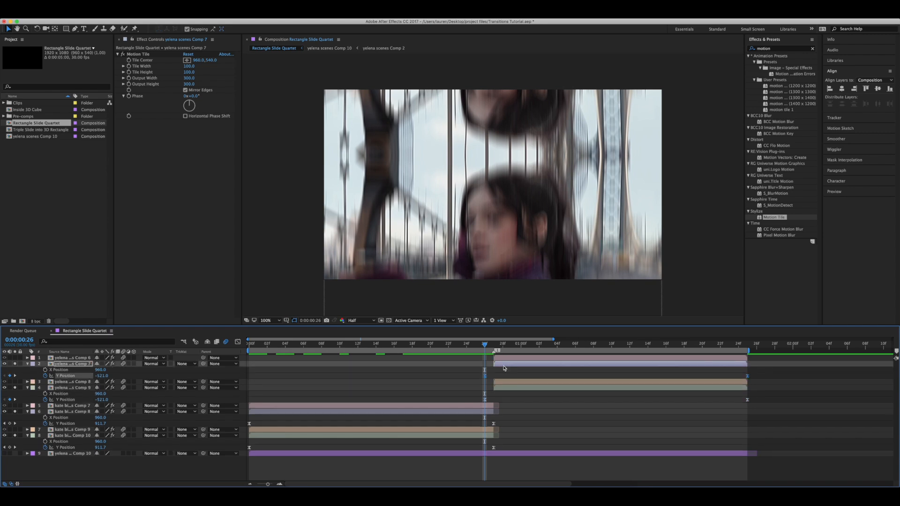
Preview the slide up to 0:00:01:10 and collapse the Position properties of kate bishop scenes Comp 8 and 10 and yelena scenes Comp 7 and 9.
left_click_drag(485, 344, 658, 369)
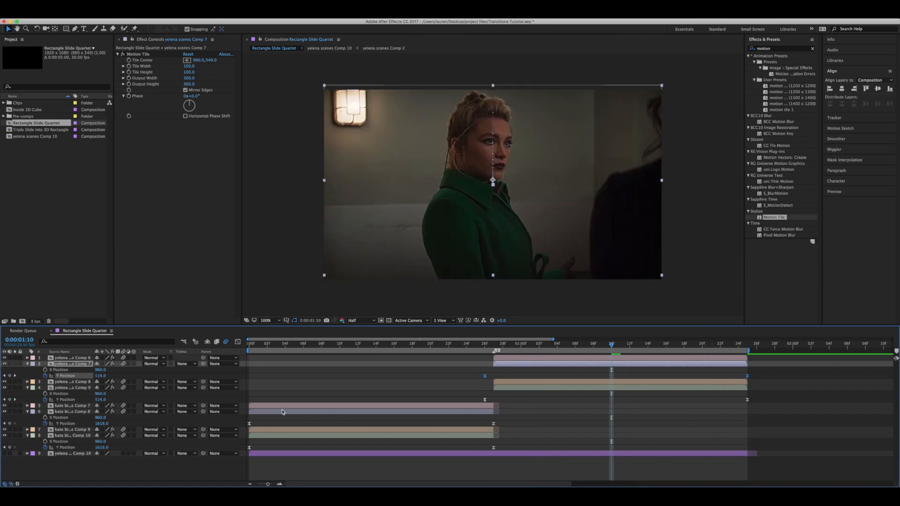
left_click(282, 412)
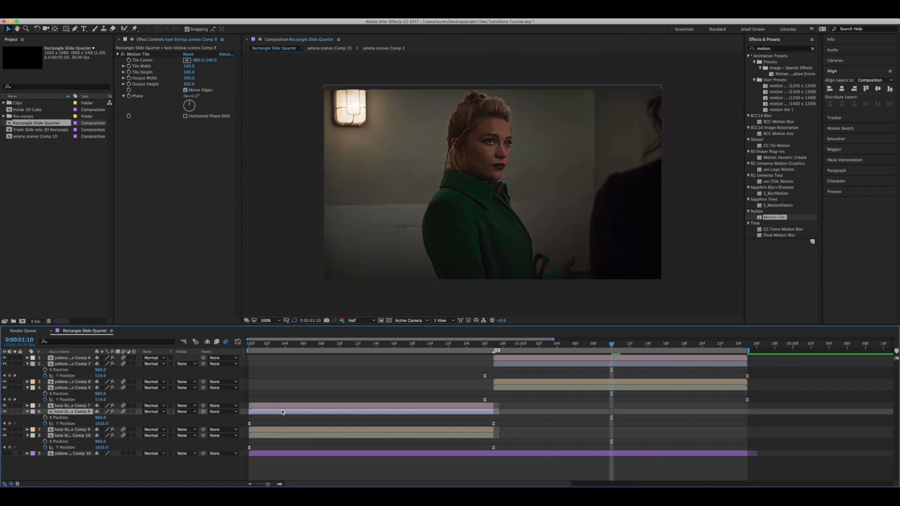
left_click(287, 415)
left_click(288, 412)
key("p")
left_click(286, 423)
key("p")
left_click(510, 364)
key("p")
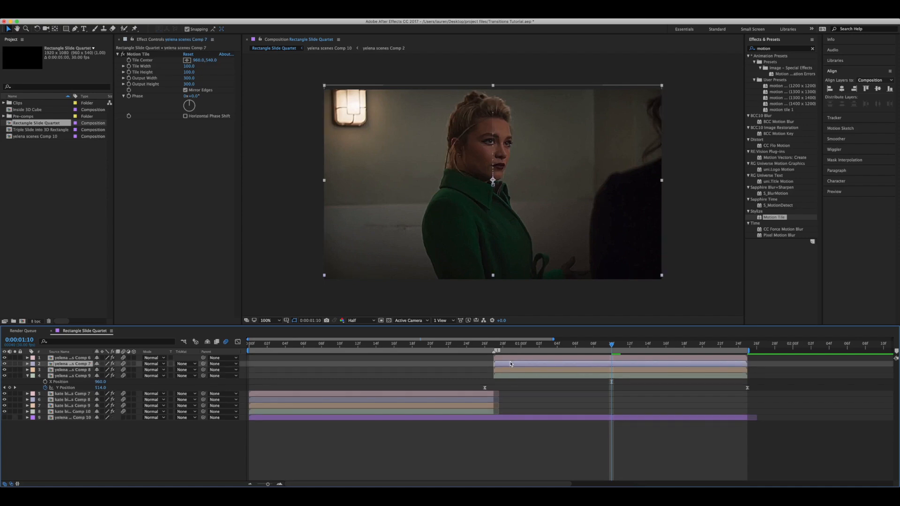
left_click(506, 377)
key("p")
On kate bishop scenes Comp 9, separate the Position dimensions, keyframe Y Position at frame 0, and set it to -539 at frame 26.
left_click_drag(337, 346, 249, 346)
left_click(291, 394)
key("p")
right_click(65, 399)
left_click(89, 412)
left_click(45, 406)
left_click_drag(432, 345, 485, 346)
left_click_drag(96, 407, 97, 408)
Move kate bishop scenes Comp 9's last Y Position keyframe to frame 27 and apply Easy Ease to both keyframes.
left_click_drag(484, 406, 494, 406)
left_click_drag(521, 401, 247, 409)
right_click(249, 406)
mouse_move(287, 483)
left_click(349, 444)
Reshape kate bishop scenes Comp 9's Y Position graph to start slowly and accelerate steeply into the last keyframe.
left_click(237, 342)
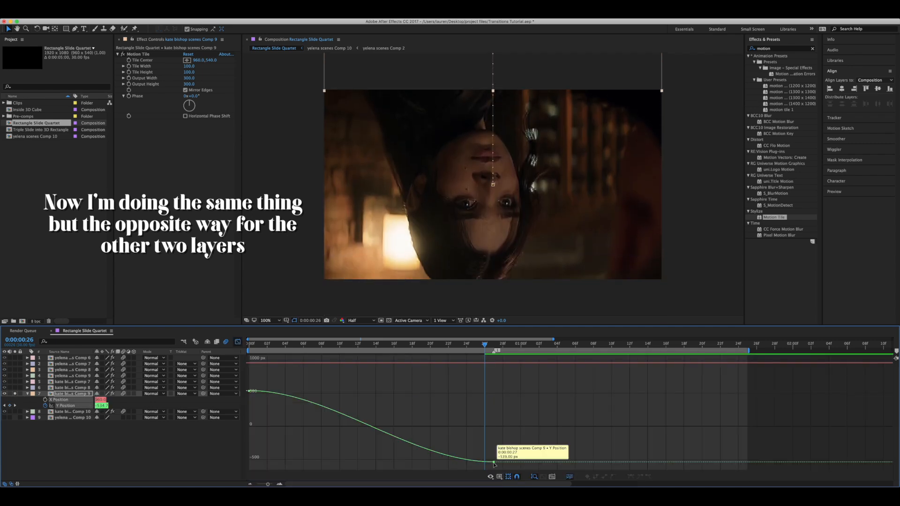
left_click(493, 462)
left_click_drag(412, 462, 554, 398)
left_click_drag(331, 391, 495, 391)
left_click(237, 342)
Paste kate bishop scenes Comp 9's Y Position keyframes onto kate bishop scenes Comp 7 at frame 0.
key("Home")
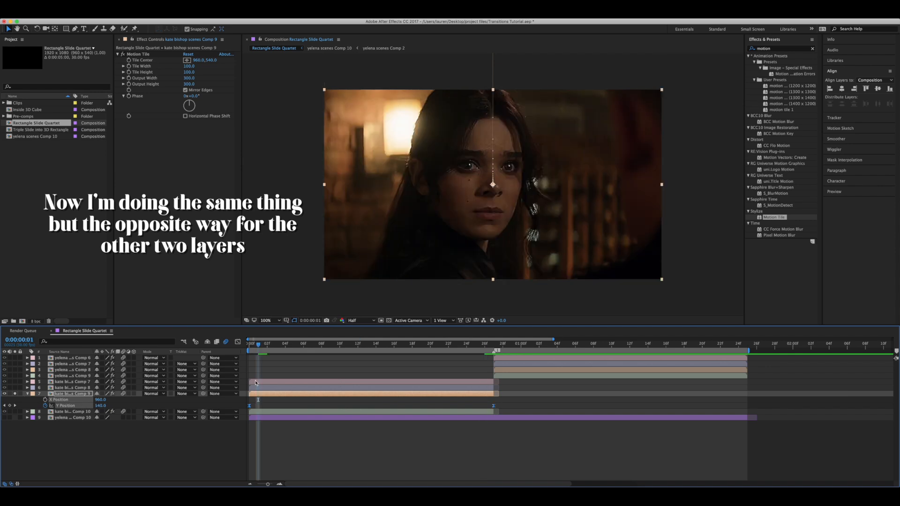
left_click(366, 382)
key("super+v")
Solo yelena scenes Comp 8, separate its Position dimensions, and keyframe Y Position from frame 27 with a starting value of 1620.
left_click(494, 345)
left_click(505, 370)
key("p")
right_click(68, 377)
left_click(94, 390)
left_click(45, 382)
left_click(15, 370)
mouse_move(494, 350)
left_mouse_down()
mouse_move(738, 345)
mouse_move(367, 345)
mouse_move(493, 346)
left_mouse_up()
key("super+z")
left_click(10, 381)
left_click_drag(101, 381, 131, 374)
Move yelena scenes Comp 8's resting Y Position keyframe close to the layer end and apply Easy Ease to the keyframes.
left_click_drag(481, 378, 745, 386)
right_click(738, 381)
mouse_move(762, 461)
left_click(679, 472)
Reshape yelena scenes Comp 8's Y Position graph to start steeply and settle slowly, and move the first keyframe to frame 26.
left_click(237, 342)
left_click(493, 363)
left_click_drag(657, 462, 493, 463)
left_click_drag(575, 364, 447, 454)
left_click(238, 342)
left_click_drag(494, 382, 475, 382)
left_click(237, 342)
left_click(238, 342)
Copy yelena scenes Comp 8's Y Position keyframes onto yelena scenes Comp 6 at frame 26 and scrub back to preview the slide.
left_click(485, 344)
left_click(66, 381)
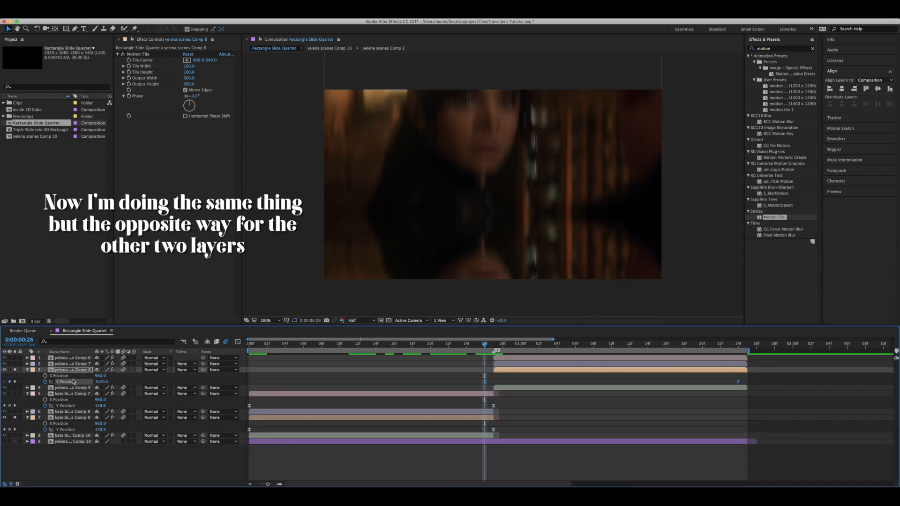
left_click(73, 358)
right_click(599, 485)
left_click(603, 472)
key("super+v")
left_click_drag(484, 344, 455, 344)
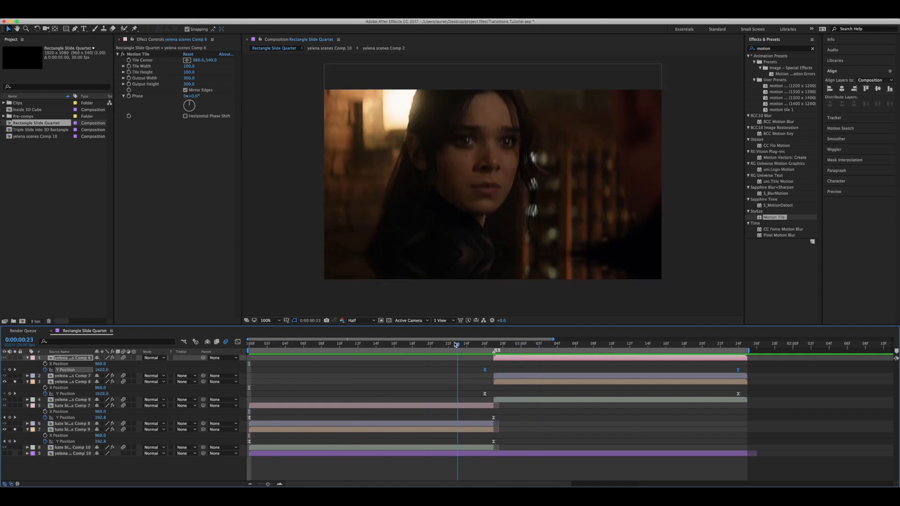
Turn off the remaining solos and stack each kate bishop layer directly beneath the yelena layer with the same label color.
left_click(509, 420)
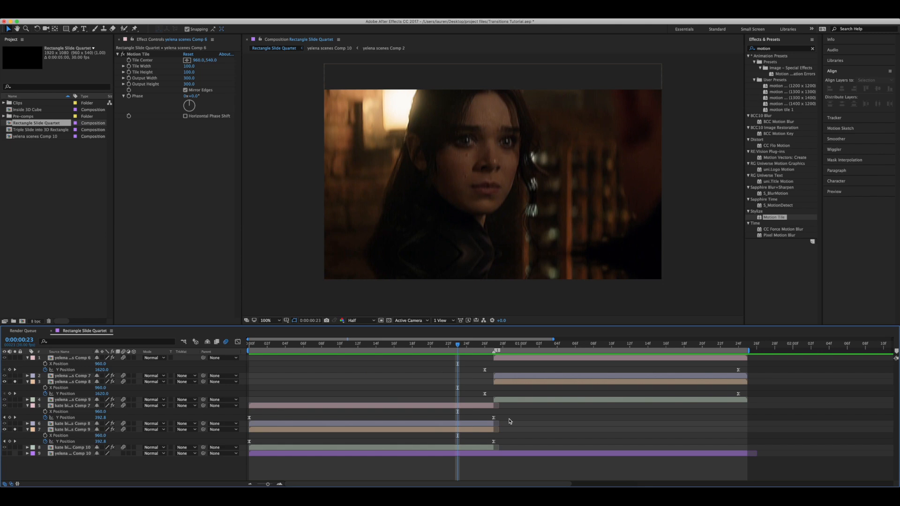
left_click(507, 400)
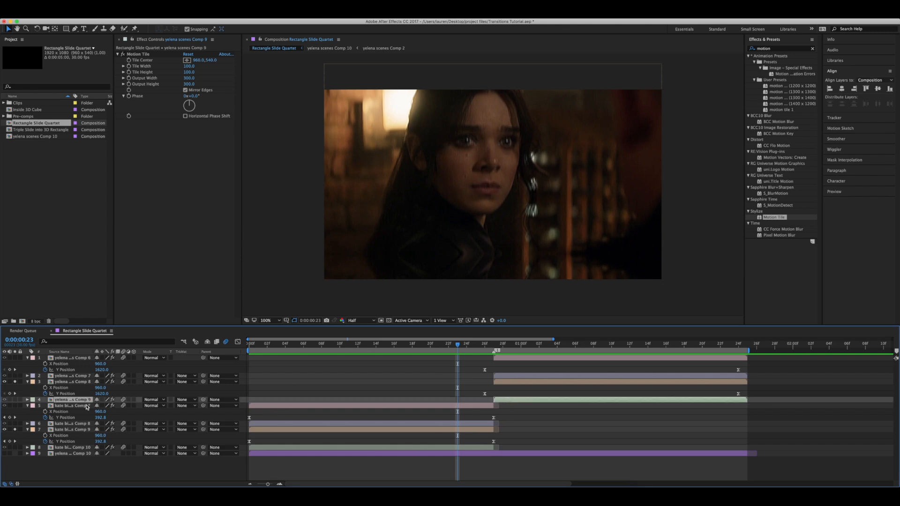
left_click(14, 430)
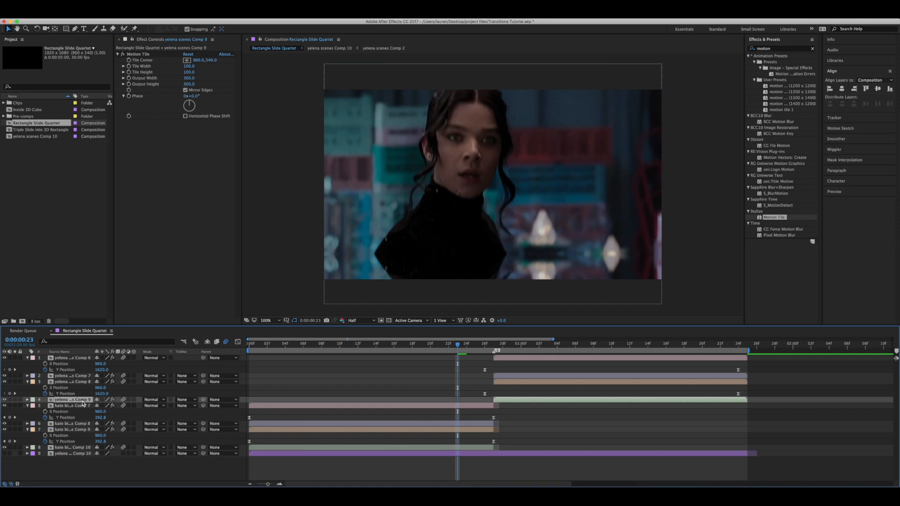
left_click_drag(78, 436, 77, 444)
mouse_move(69, 382)
left_mouse_down()
mouse_move(67, 419)
mouse_move(71, 378)
mouse_move(74, 397)
left_mouse_up()
left_click(66, 442)
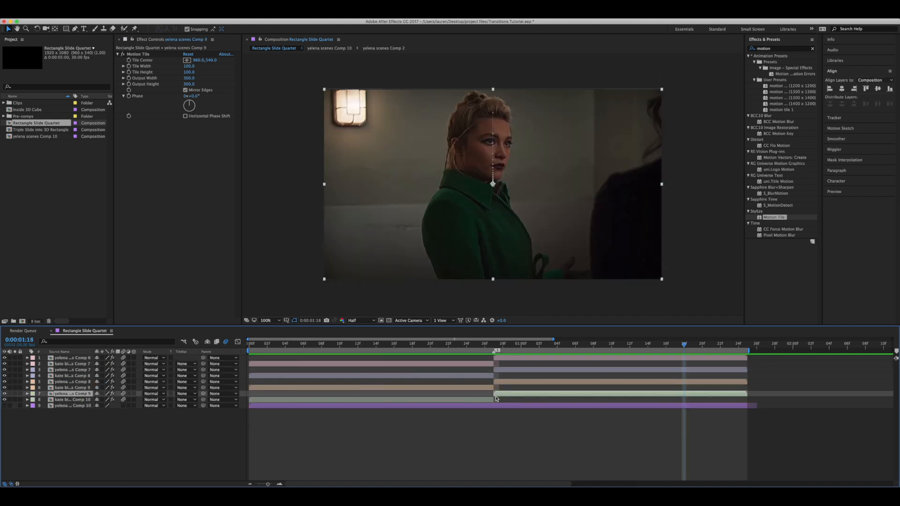
Pre-compose yelena scenes Comp 9 with kate bishop scenes Comp 10 and give the pre-comp the Sea Foam label.
left_click(487, 400, "shift")
right_click(487, 400)
left_click(512, 429)
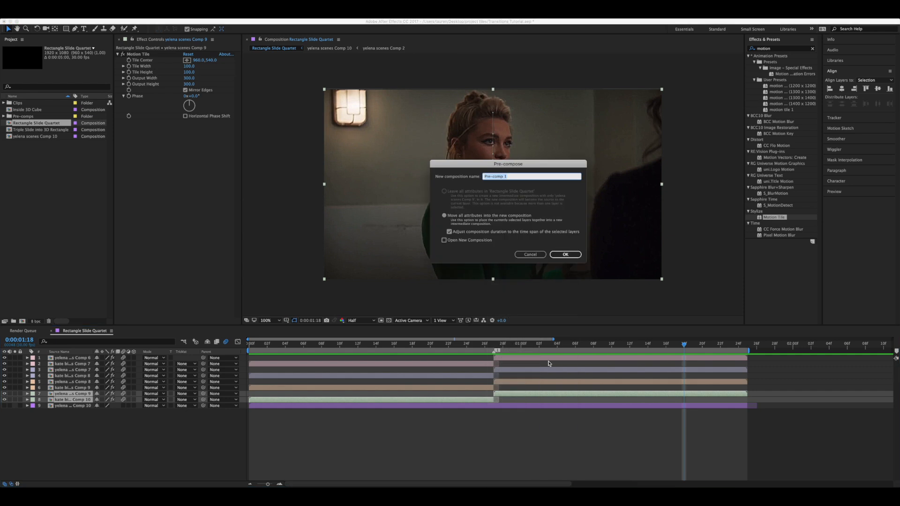
left_click(570, 258)
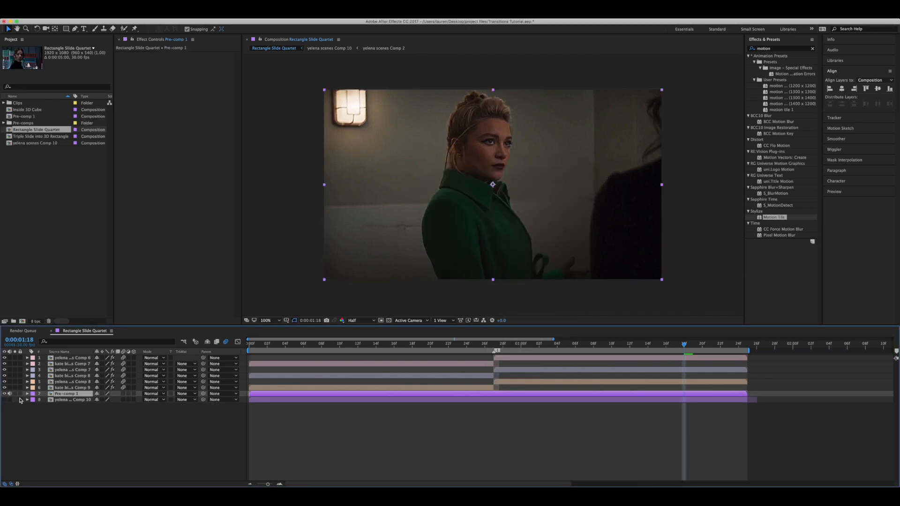
left_click(33, 394)
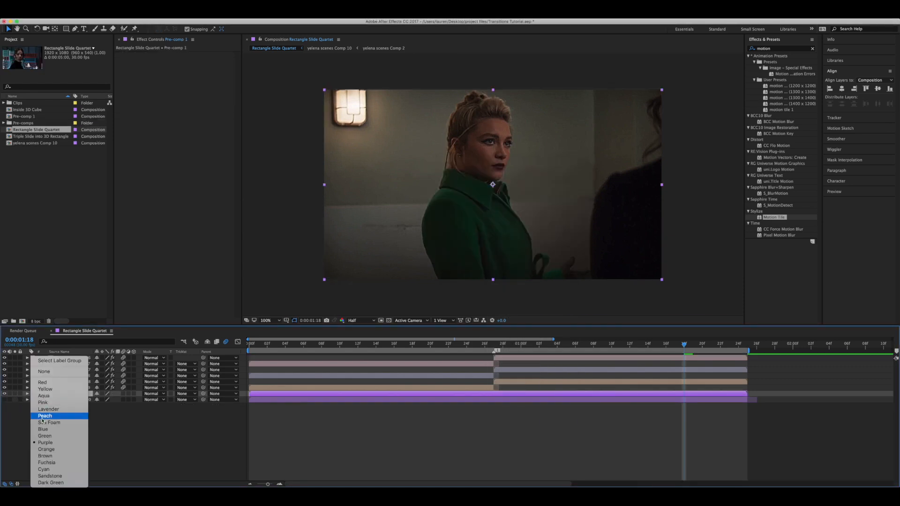
left_click(38, 436)
left_click(66, 382)
left_click(32, 394)
left_click(43, 422)
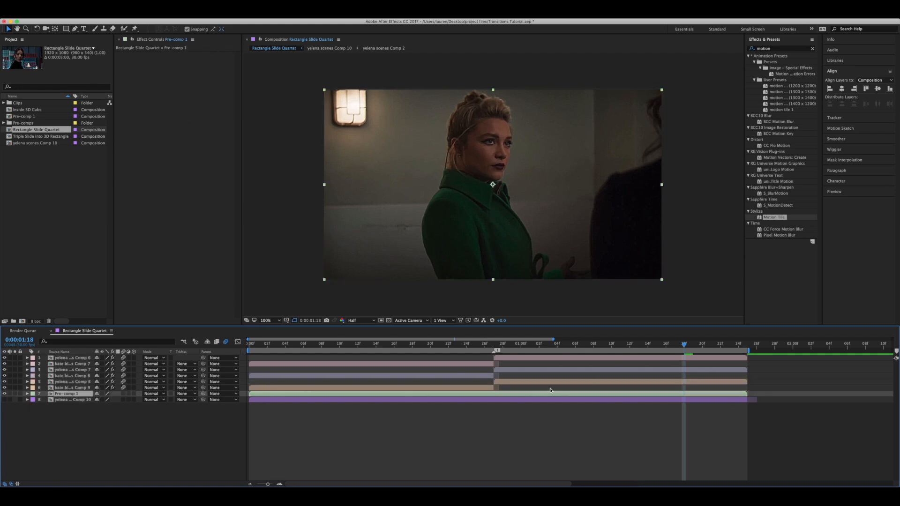
Pre-compose yelena scenes Comp 8 with kate bishop scenes Comp 9 and give the pre-comp the Peach label.
left_click(539, 382)
left_click(478, 389, "shift")
right_click(478, 389)
left_click(499, 463)
left_click(572, 255)
left_click(32, 382)
left_click(41, 416)
Pre-compose yelena scenes Comp 7 with kate bishop scenes Comp 8 and give the pre-comp the Lavender label.
left_click(502, 371)
left_click(478, 377, "shift")
right_click(477, 376)
left_click(565, 254)
left_click(32, 370)
left_click(47, 409)
Pre-compose yelena scenes Comp 6 with kate bishop scenes Comp 7 and give the pre-comp the Pink label.
left_click(501, 359)
right_click(480, 364)
left_click(499, 462)
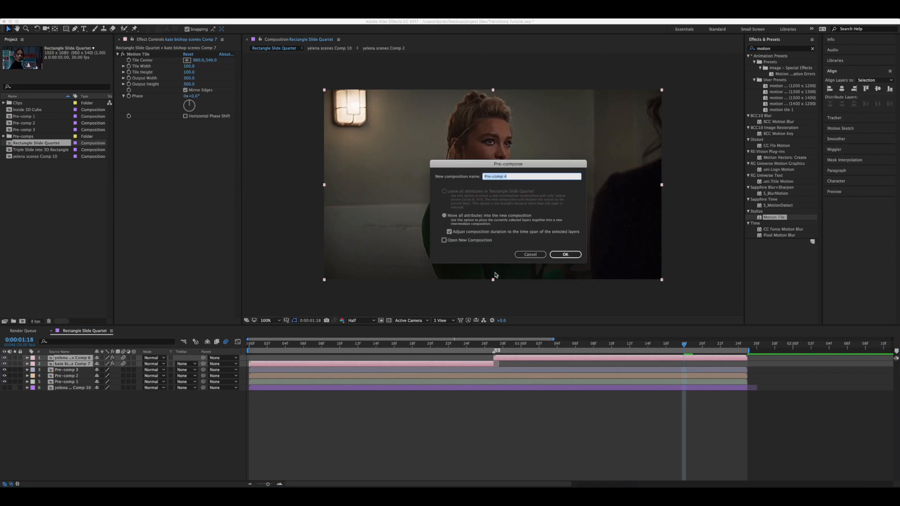
left_click(565, 254)
left_click(32, 358)
left_click(42, 382)
Scrub the transition to frame 7, select Pre-comp 4, and show the Proportional Grid over the composition.
left_click(441, 390)
left_click_drag(486, 347, 494, 350)
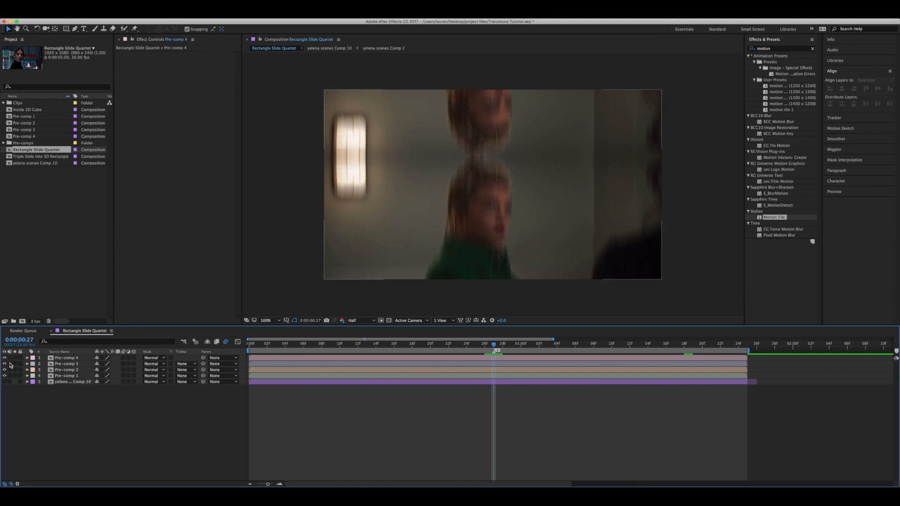
left_click_drag(358, 345, 312, 345)
left_click(314, 358)
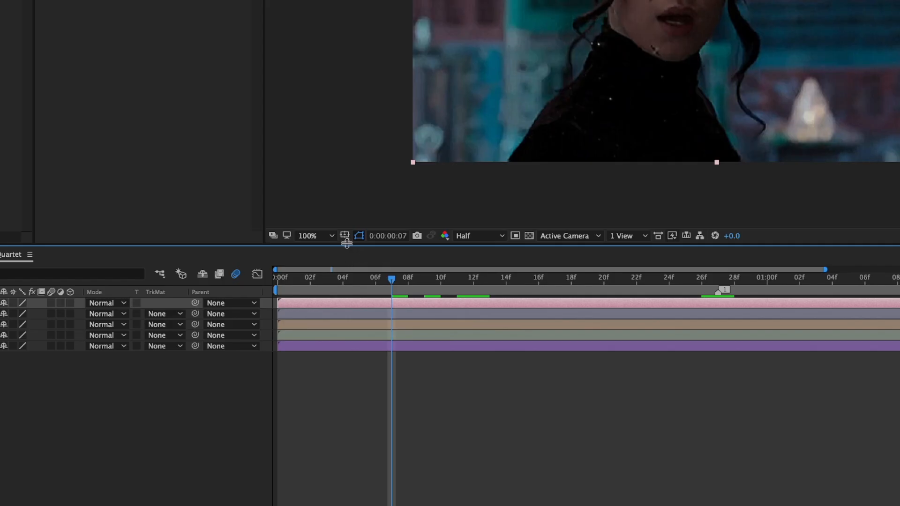
left_click(288, 320)
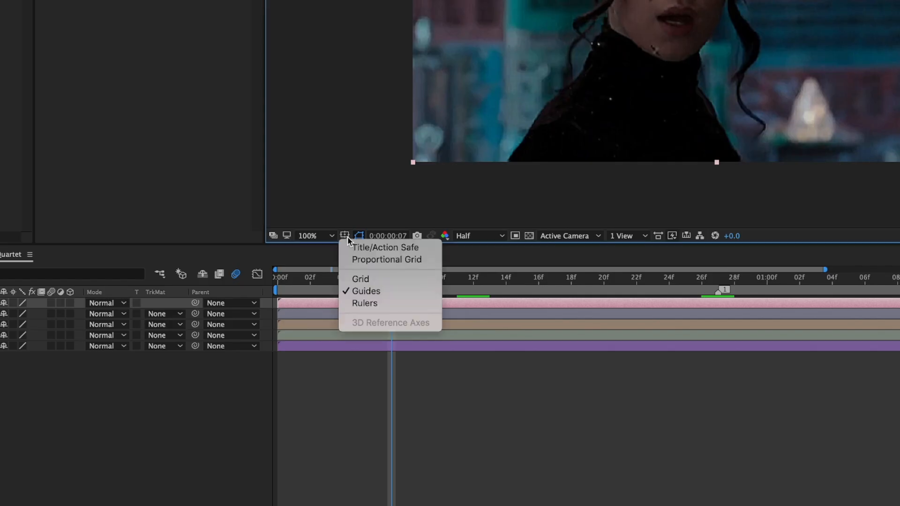
left_click(376, 260)
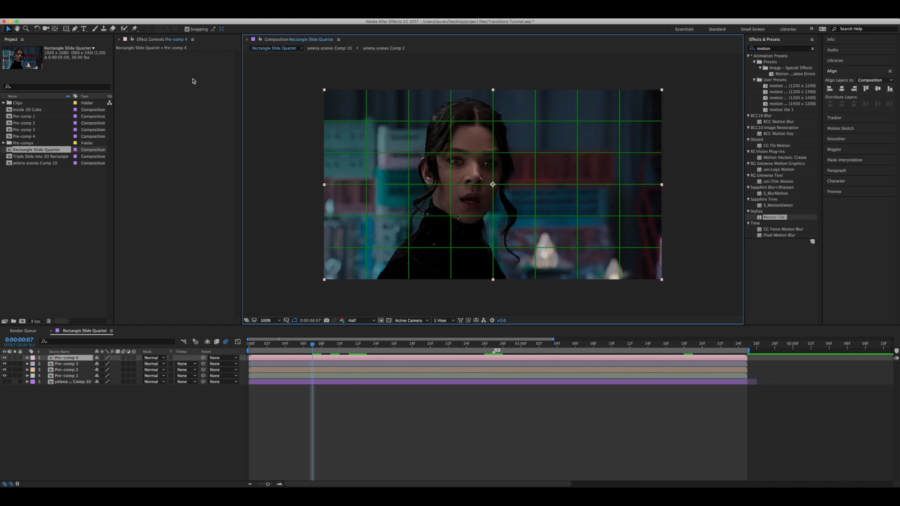
Draw a full-height rectangle mask on Pre-comp 4 spanning the two middle grid columns, and preview the transition.
left_click(67, 29)
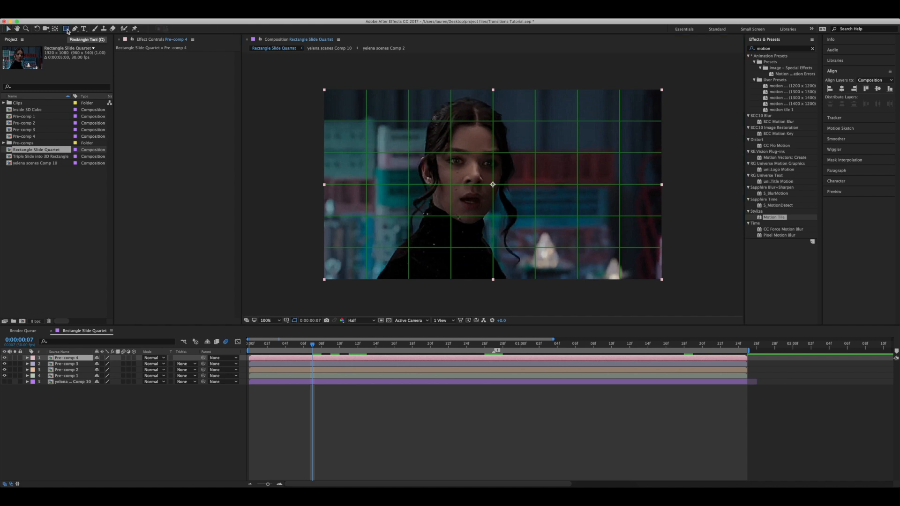
left_click(451, 89)
left_click_drag(451, 90, 534, 280)
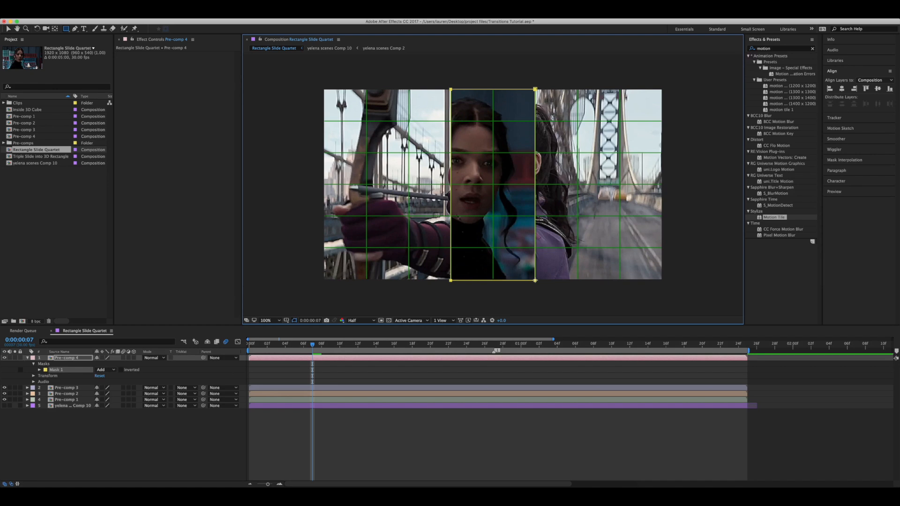
key("v")
key("space")
left_click_drag(600, 345, 647, 345)
left_click(616, 366)
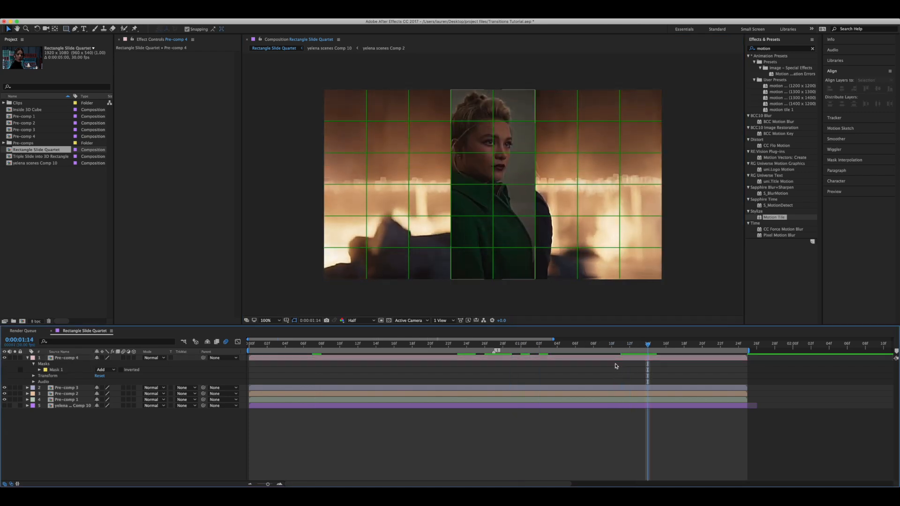
Shift Pre-comp 4's mask slightly left to frame the faces, preview it, and hide the Proportional Grid.
left_click(534, 359)
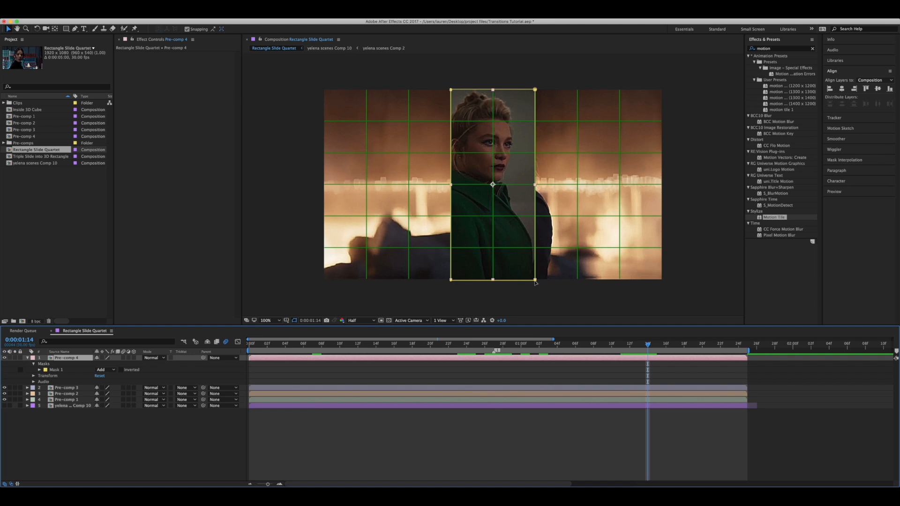
left_click_drag(530, 279, 512, 270)
key("space")
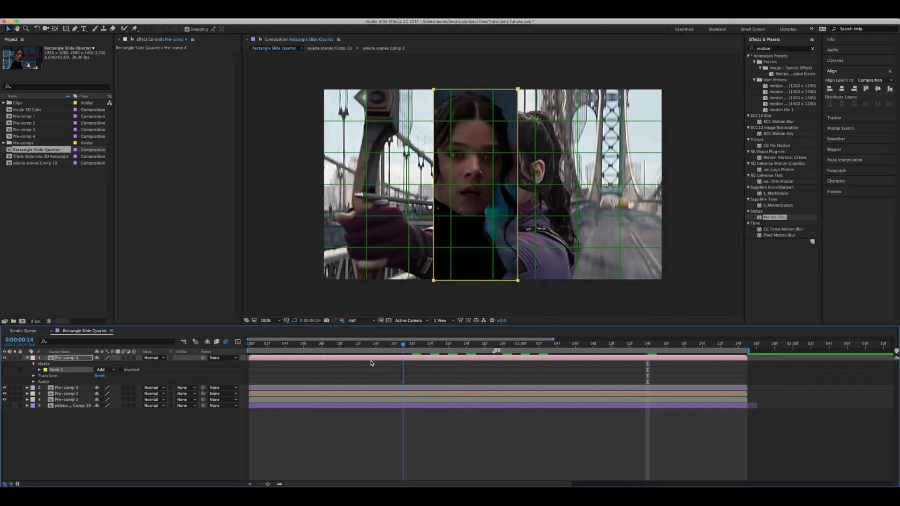
key("space")
left_click(438, 386)
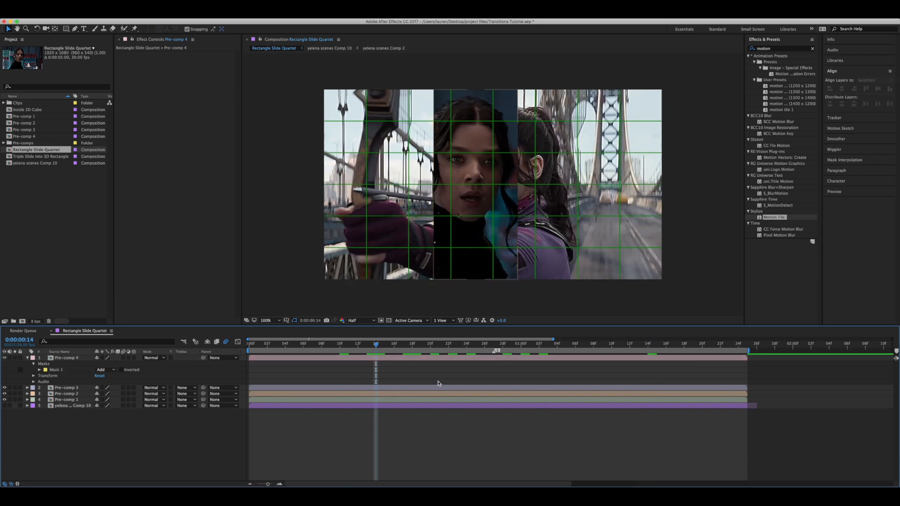
left_click(286, 321)
left_click(307, 336)
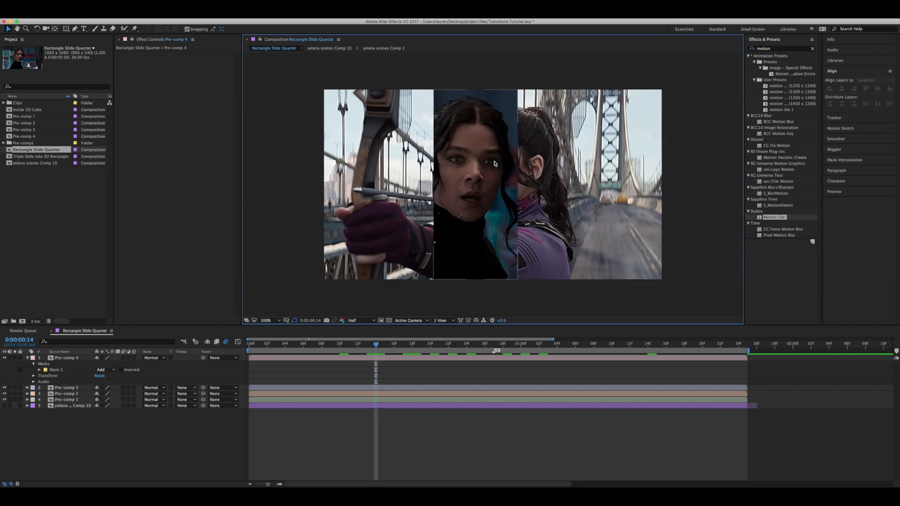
Inside Pre-comp 4, set kate bishop scenes Comp 7's X Position to 997.
double_click(391, 360)
left_click(385, 366)
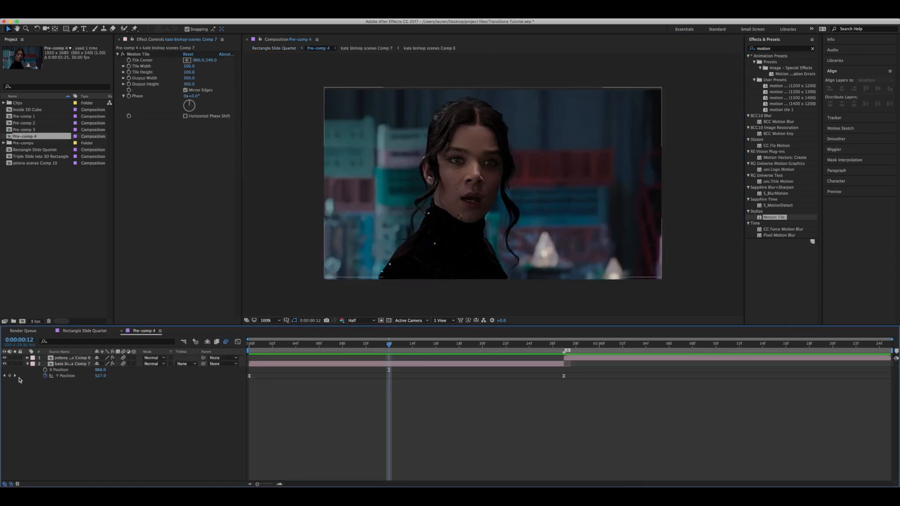
left_click_drag(99, 370, 112, 370)
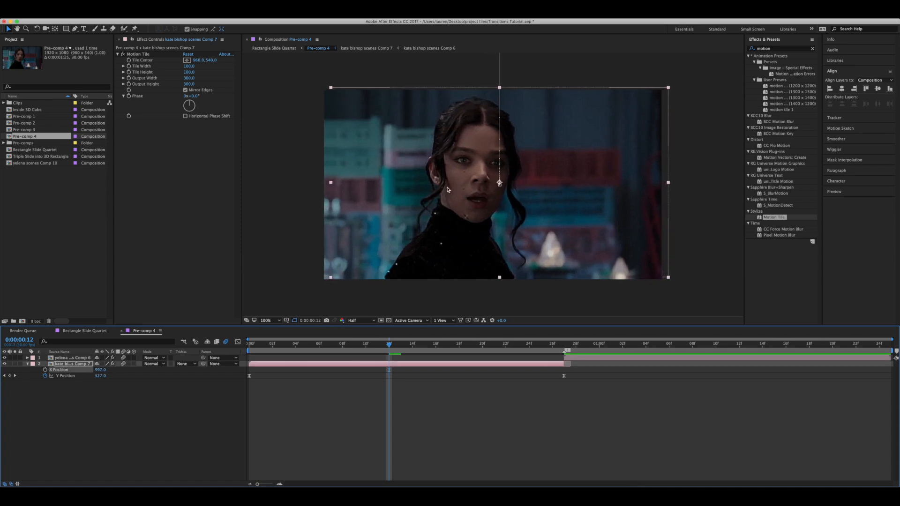
left_click(348, 388)
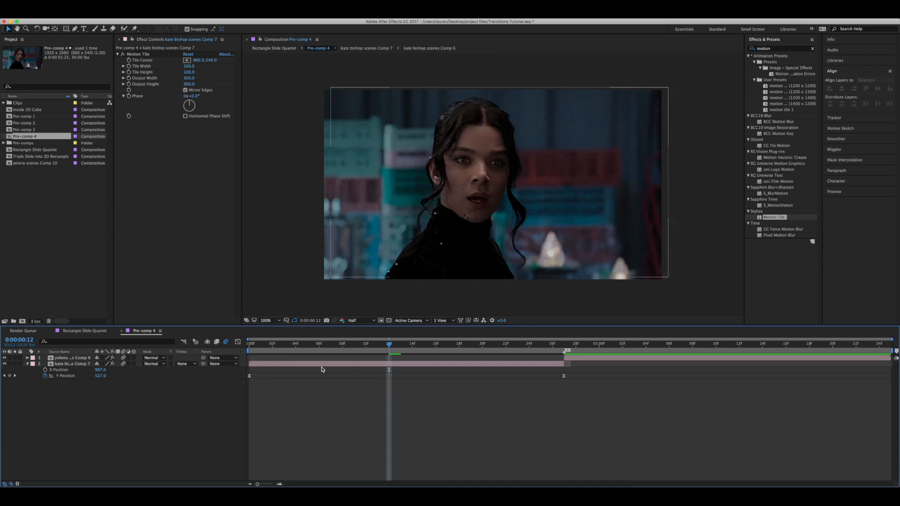
Return to the Rectangle Slide Quartet composition and play the masked transition.
left_click(102, 332)
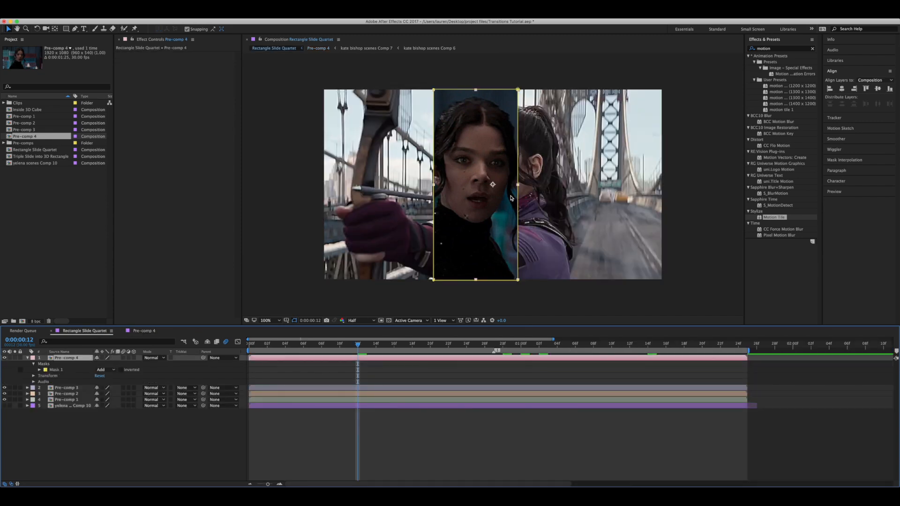
left_click(408, 375)
key("space")
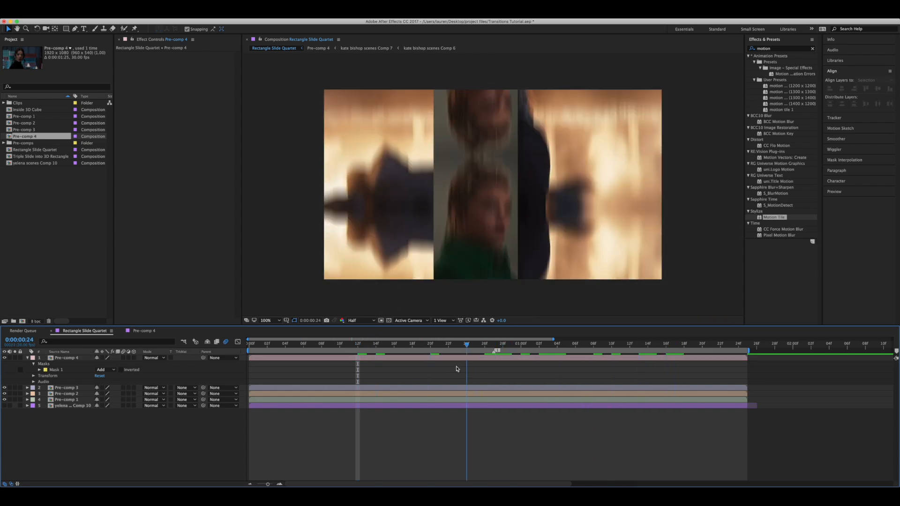
key("space")
Show the Proportional Grid and move Pre-comp 4's anchor point to the centre of its masked rectangle.
left_click(289, 320)
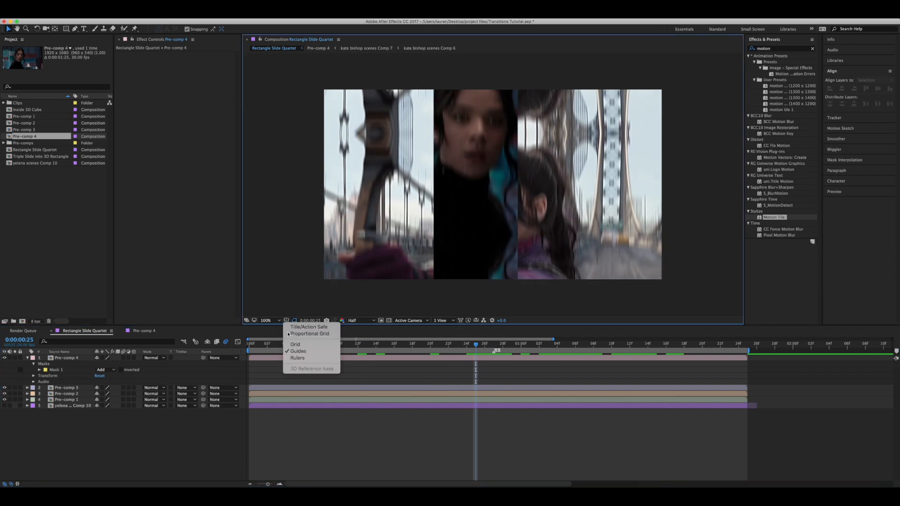
left_click(310, 333)
left_click(351, 357)
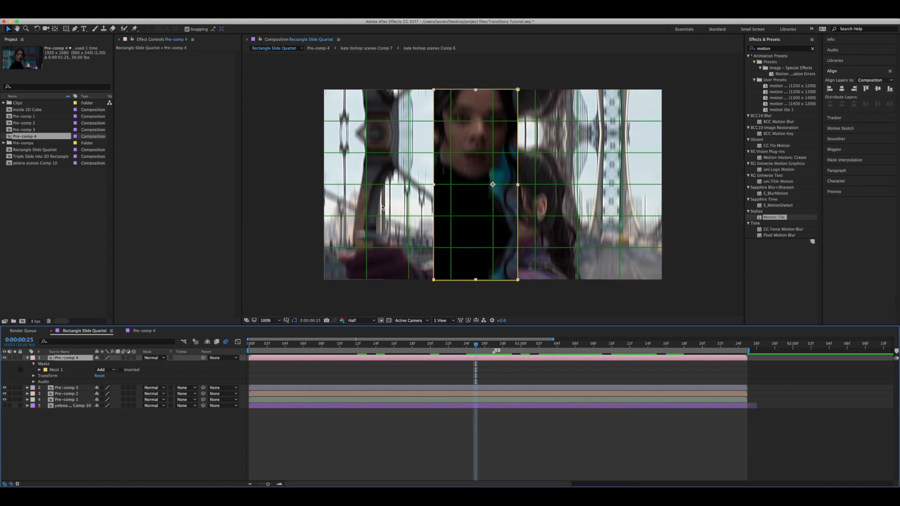
key("y")
left_click(492, 184)
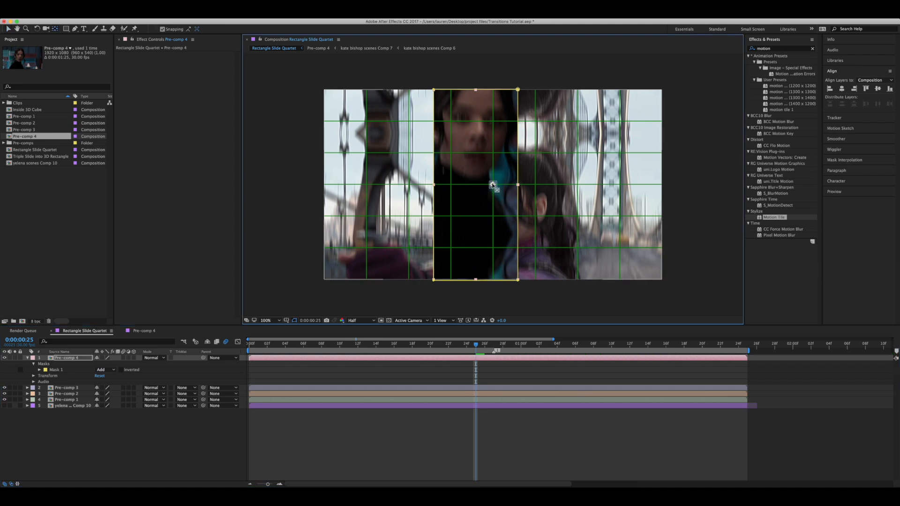
left_click_drag(493, 185, 475, 185)
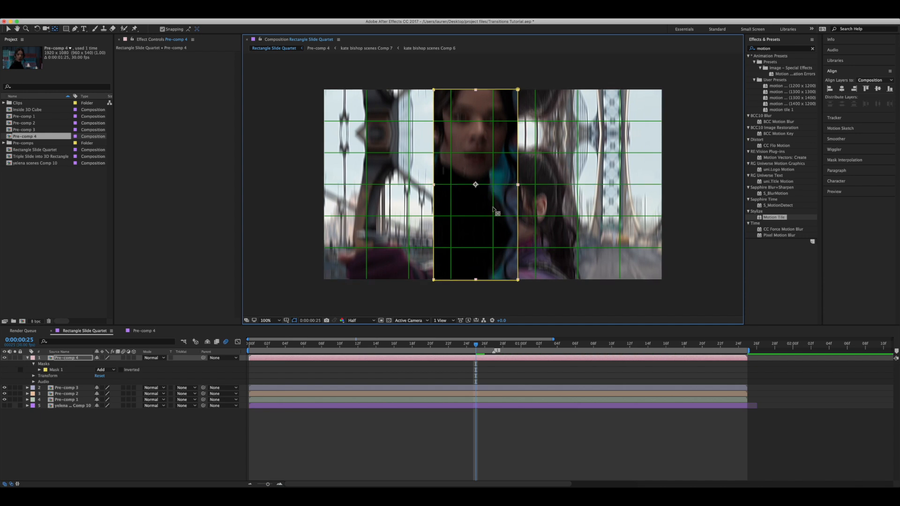
Place Pre-comp 4's rectangle in the first two grid columns, set its Scale to 80%, and preview the result.
key("v")
left_click_drag(480, 216, 375, 217)
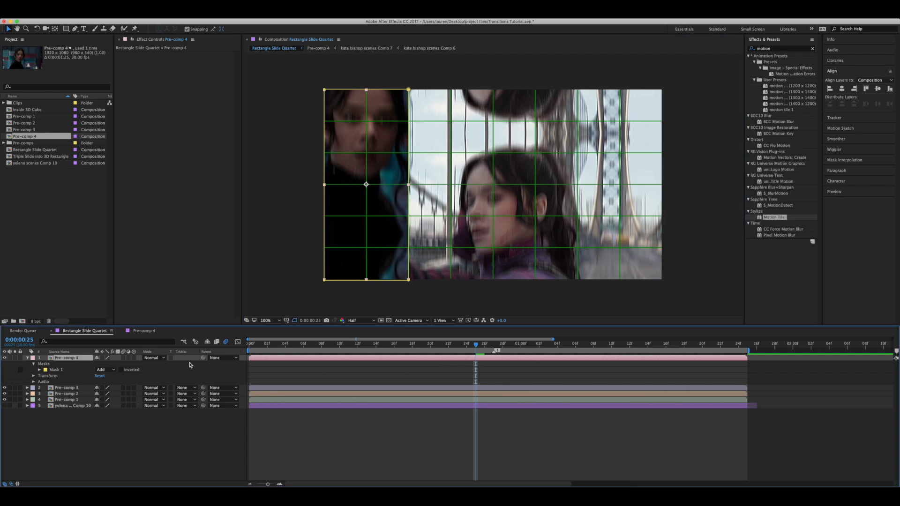
key("s")
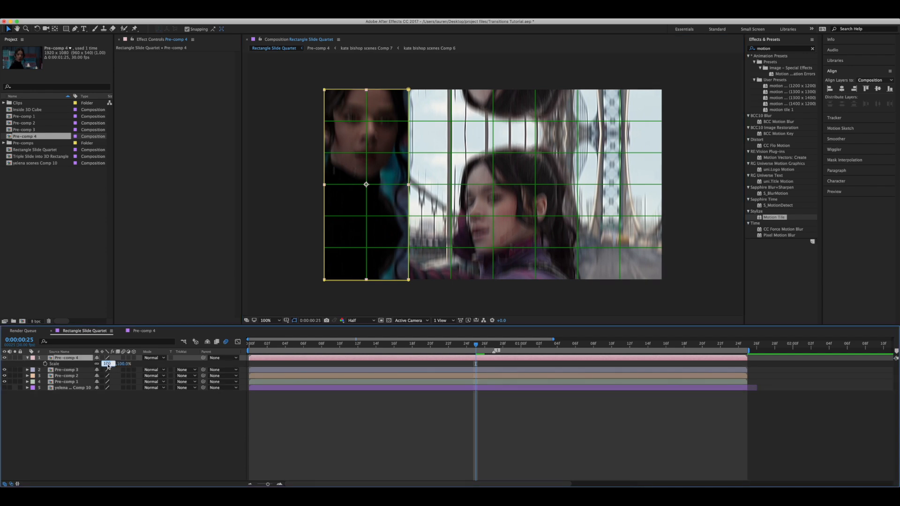
key("Return")
left_click_drag(475, 345, 291, 368)
key("space")
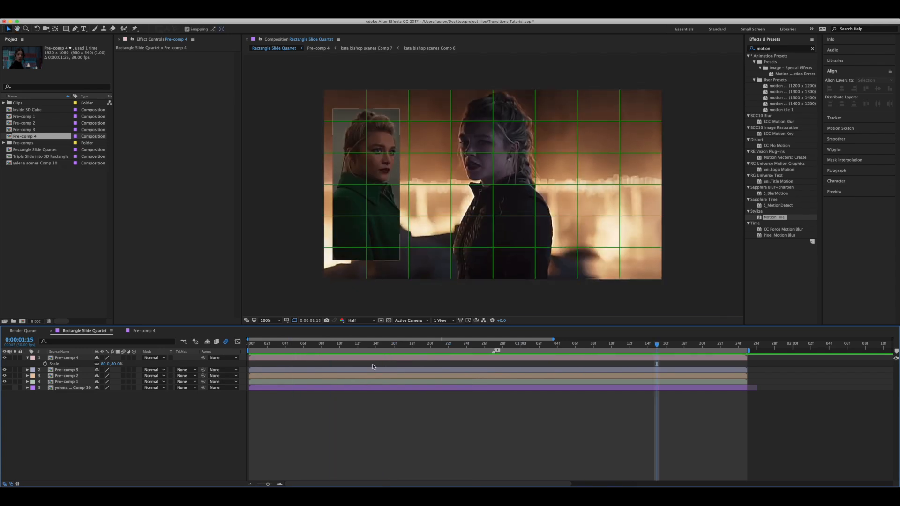
Copy Mask 1 from Pre-comp 4 and paste it onto Pre-comp 3.
left_click(373, 369)
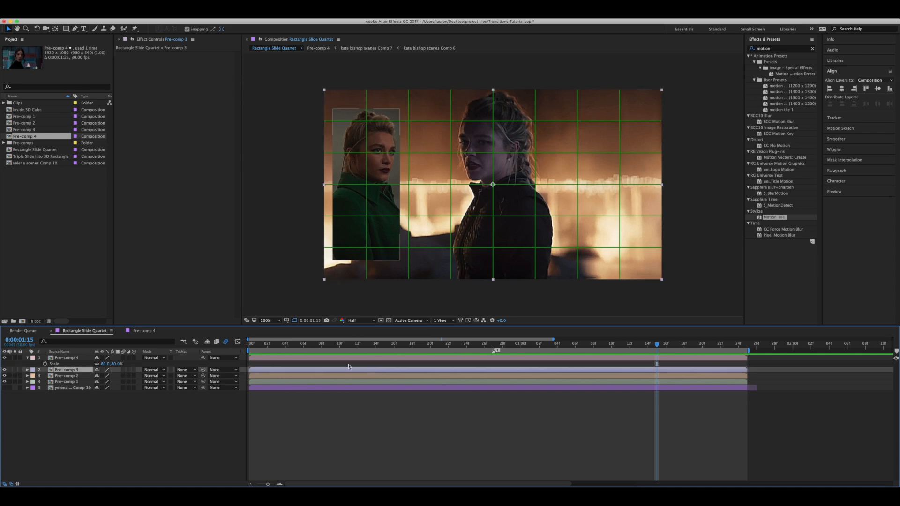
left_click(438, 347)
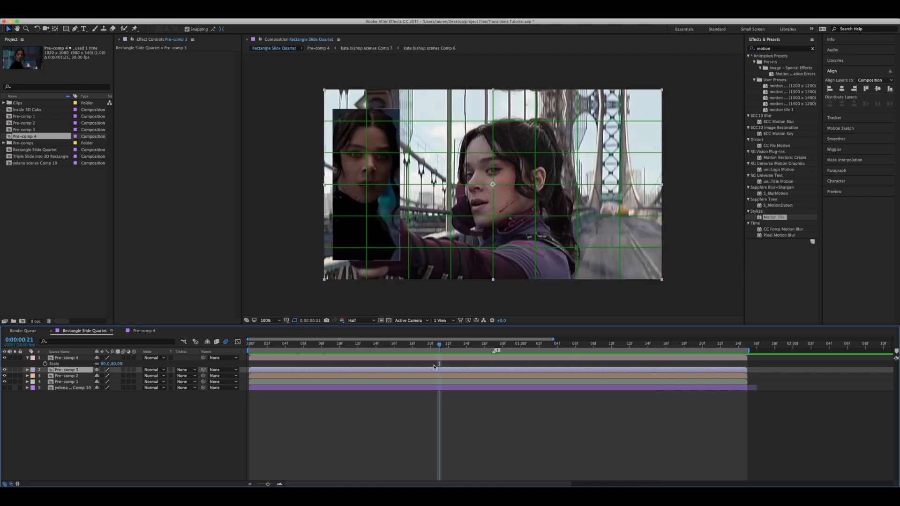
left_click(438, 357)
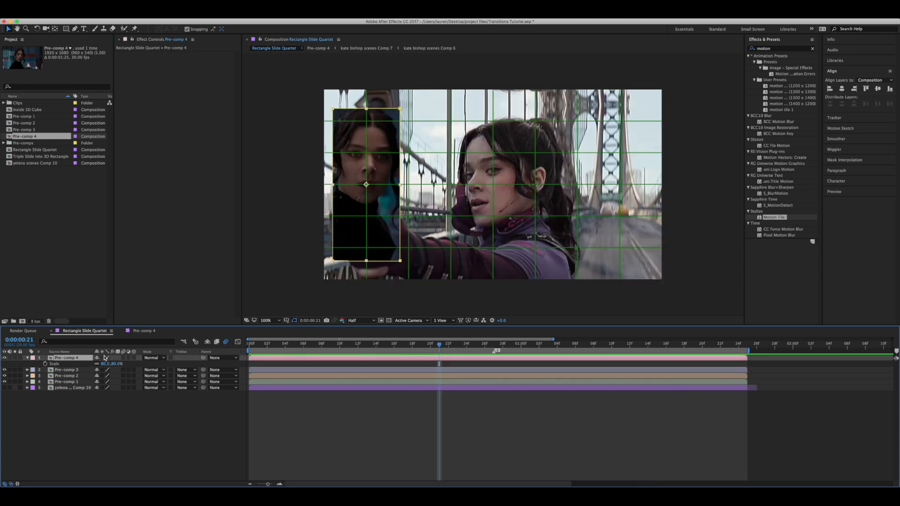
key("m")
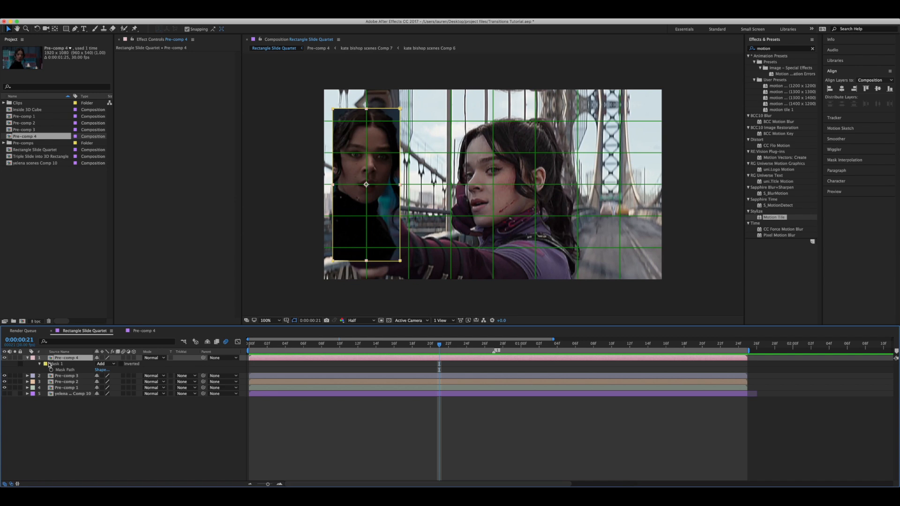
left_click(57, 365)
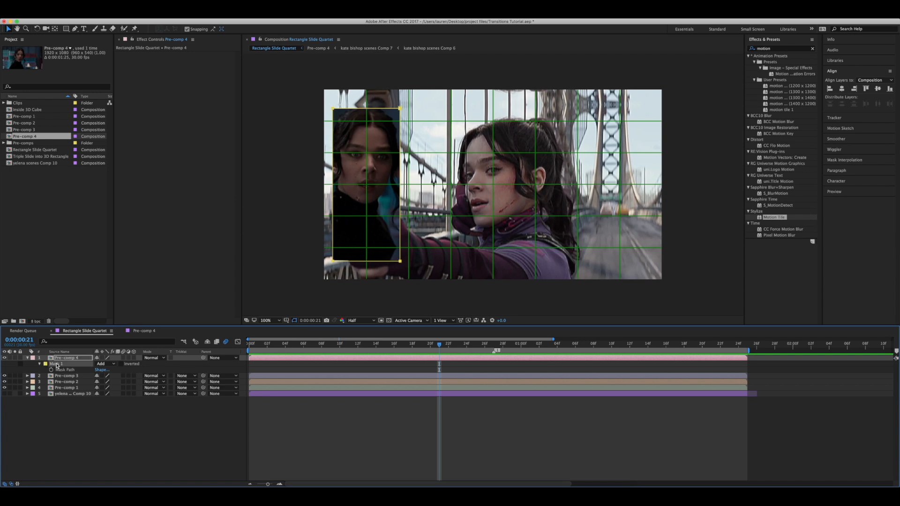
left_click(349, 377)
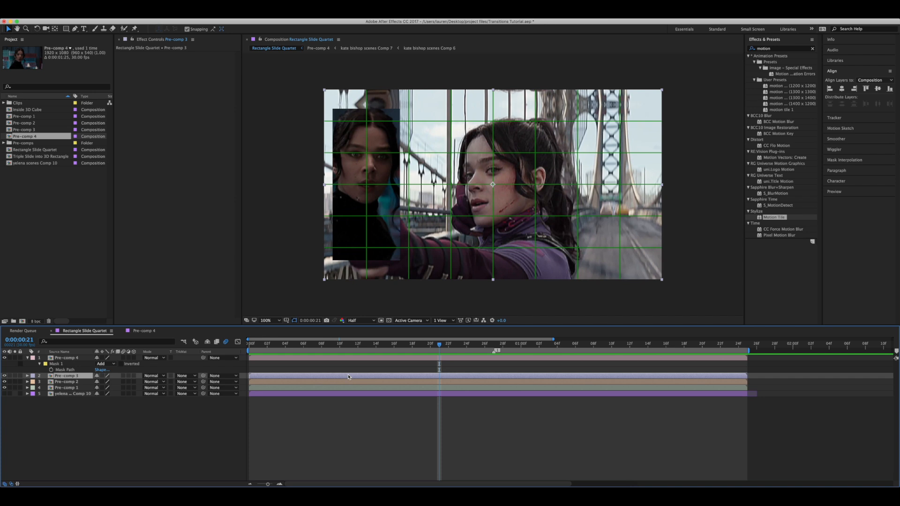
key("Return")
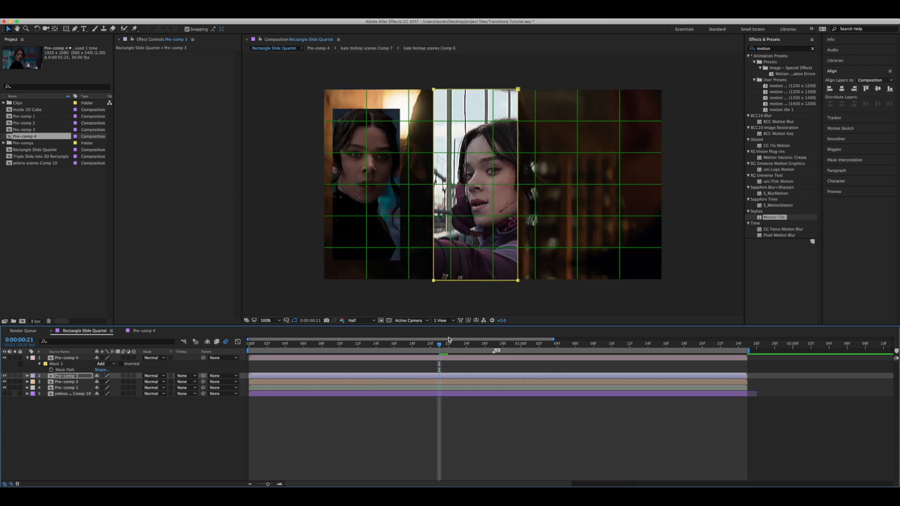
Shift Pre-comp 3's mask slightly right, scale the layer to 80%, and place it in the third and fourth grid columns.
left_click_drag(518, 280, 535, 280)
left_click_drag(521, 344, 621, 344)
key("s")
left_click(106, 381)
type("80")
key("Return")
left_click_drag(496, 201, 454, 201)
Paste the mask onto Pre-comp 2, solo the layer, and shift the mask slightly right to frame the faces.
left_click(476, 389)
key("super+v")
left_click(15, 388)
left_click_drag(518, 281, 531, 280)
left_click_drag(620, 345, 566, 363)
Unsolo Pre-comp 2, set its Scale to 80%, and place it in the fifth and sixth grid columns.
left_click(15, 387)
key("s")
left_click(105, 394)
type("80")
key("Return")
left_click_drag(492, 201, 535, 201)
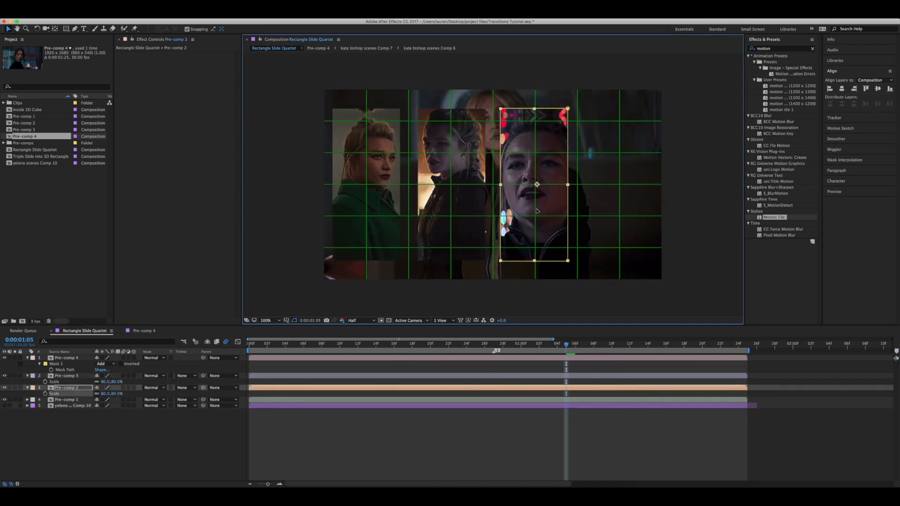
Paste the mask onto Pre-comp 1, shift it slightly right, and nudge the kate bishop clip inside Pre-comp 1 to the right.
left_click(421, 400)
left_click_drag(510, 273, 515, 273)
left_click_drag(566, 345, 394, 368)
double_click(391, 399)
left_click(369, 365)
left_click_drag(493, 201, 505, 201)
left_click(100, 331)
Set Pre-comp 1's Scale to 80% and place it in the last two grid columns with solo off.
left_click_drag(393, 345, 622, 354)
key("s")
left_click(106, 406)
type("80")
key("Return")
left_click_drag(492, 184, 619, 201)
left_click(15, 400)
Nudge Pre-comp 2's rectangle slightly so it is centred in the fifth and sixth grid columns.
left_click(538, 187)
left_click_drag(538, 187, 542, 188)
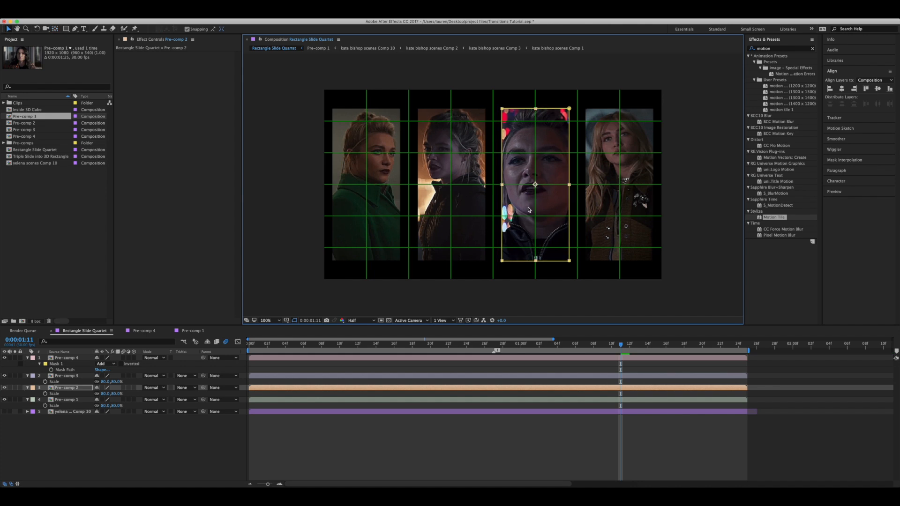
left_click(518, 370)
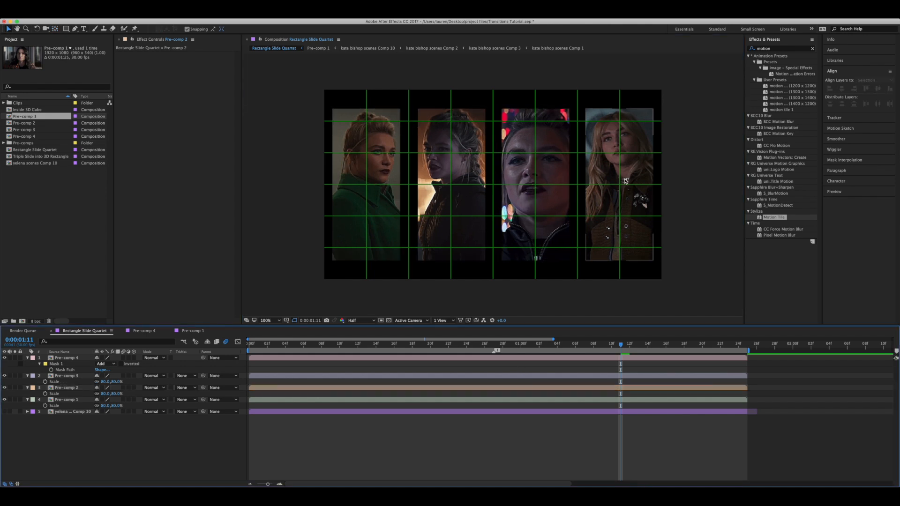
Hide the Proportional Grid and play the four-rectangle transition from the beginning.
left_click(285, 321)
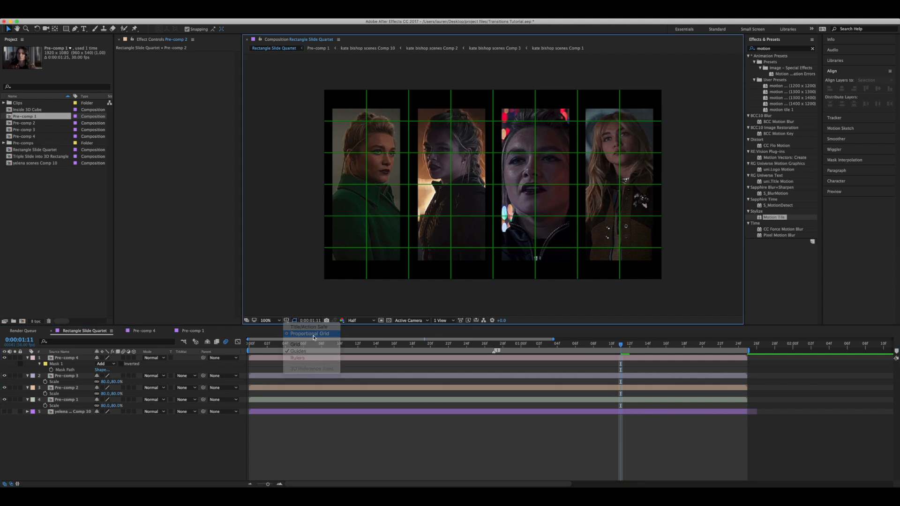
left_click(300, 334)
left_click_drag(537, 347, 245, 396)
key("space")
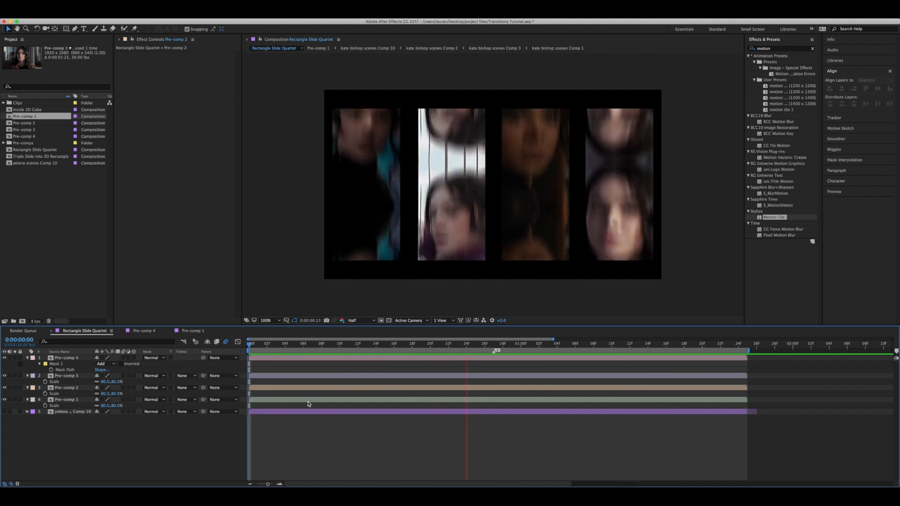
key("space")
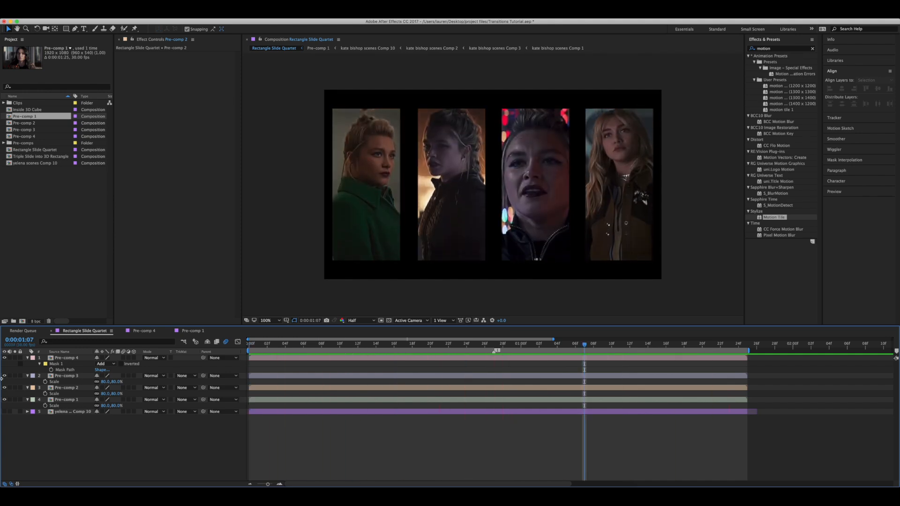
Try the yelena scenes Comp 10 layer as a background behind the four rectangles.
left_click(5, 412)
left_click_drag(522, 347, 375, 347)
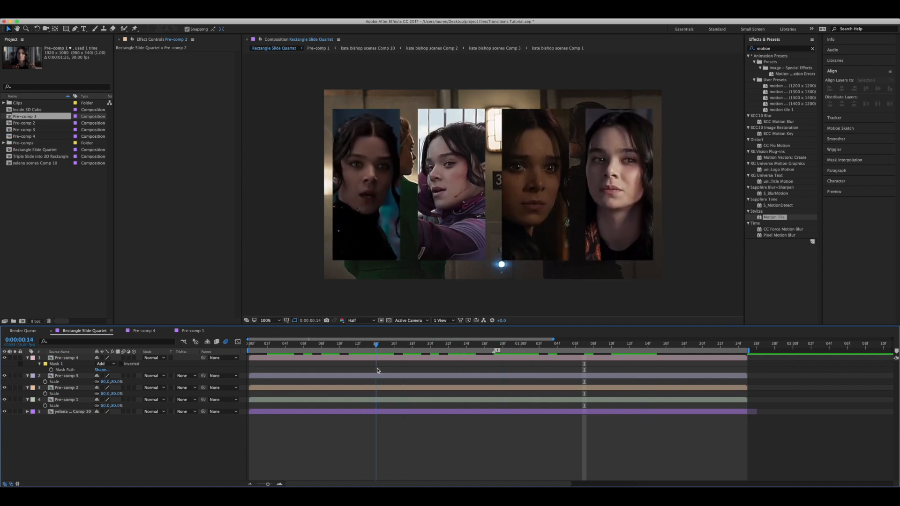
left_click(4, 412)
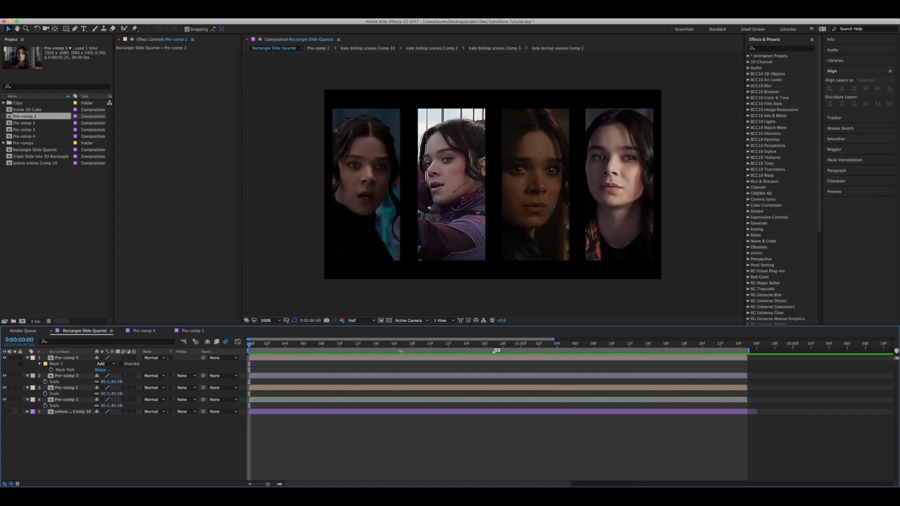
Enable motion blur on Pre-comp 1, Pre-comp 2, Pre-comp 3 and Pre-comp 4.
left_click(300, 358)
left_click(287, 400, "shift")
left_click(123, 357)
left_click(384, 417)
Separate Pre-comp 1's Position dimensions and keyframe X Position from about -220, off-screen left, at frame 0 to its slot at frame 23.
left_click(391, 401)
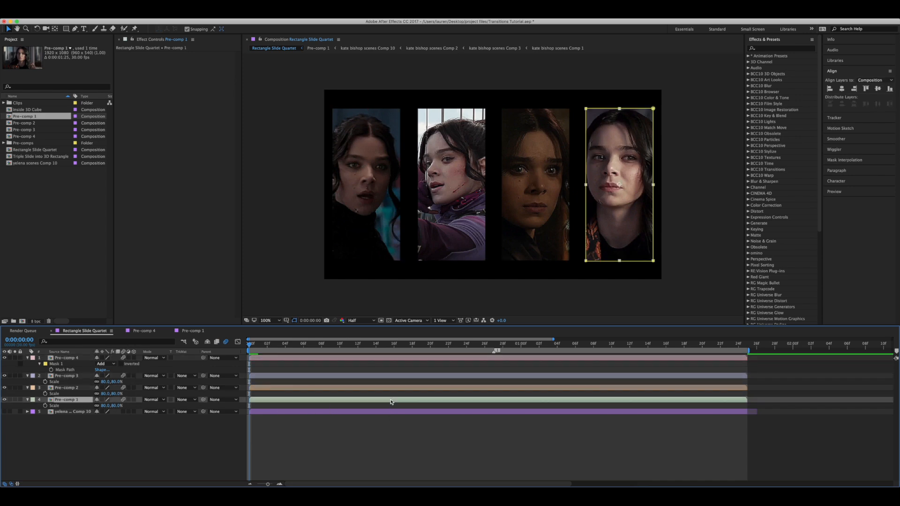
right_click(82, 406)
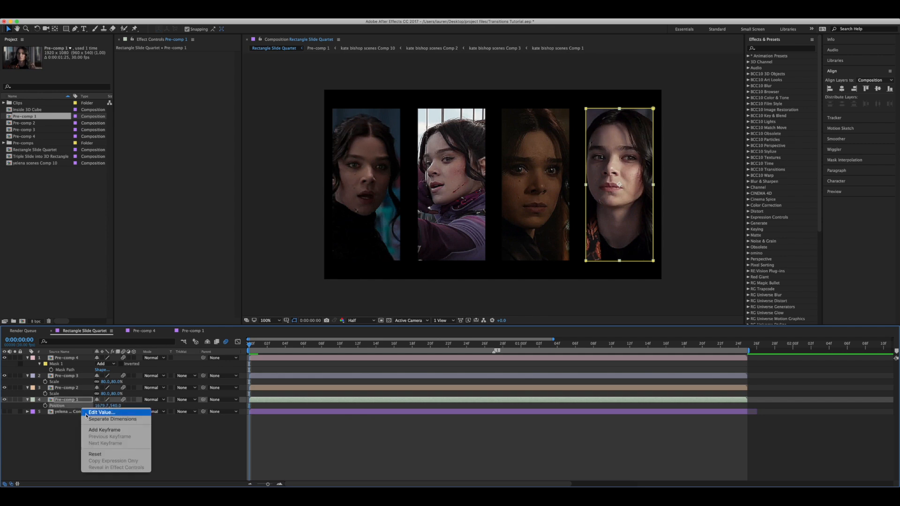
left_click(90, 419)
left_click(35, 412)
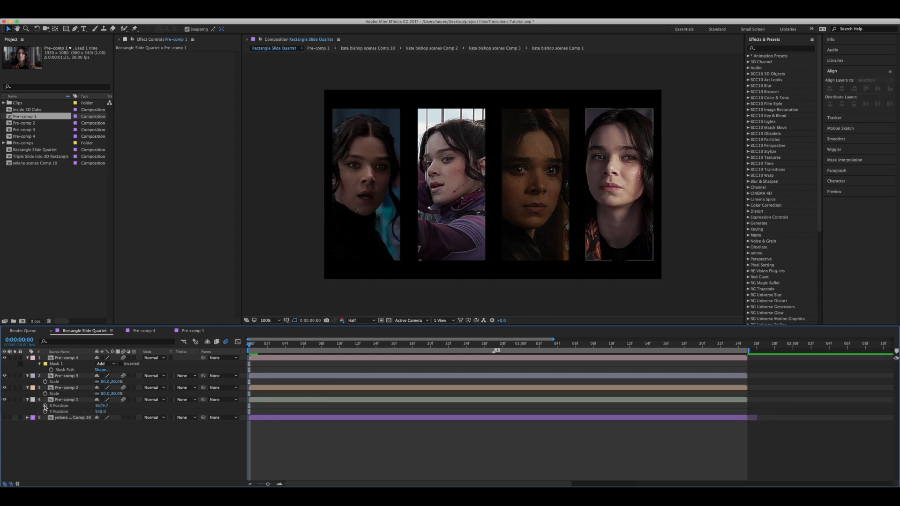
left_click(45, 406)
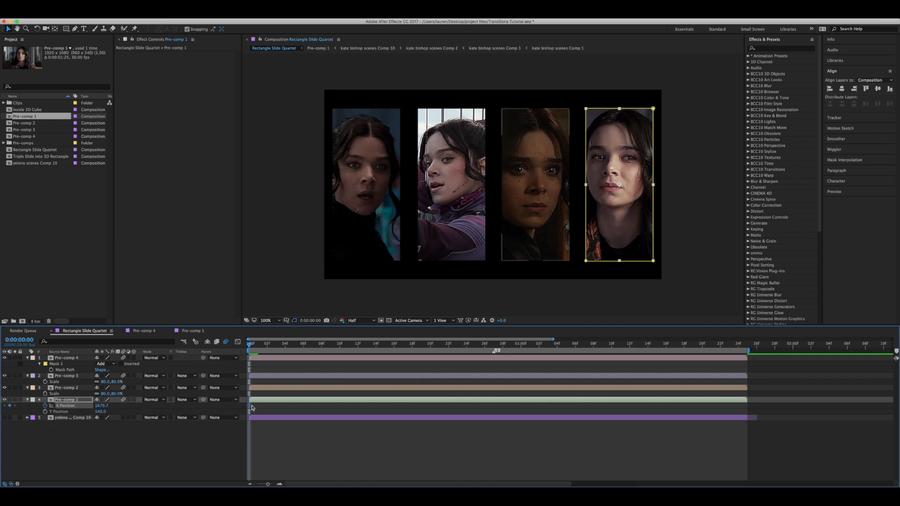
left_click_drag(249, 408, 457, 406)
left_click_drag(104, 406, 46, 415)
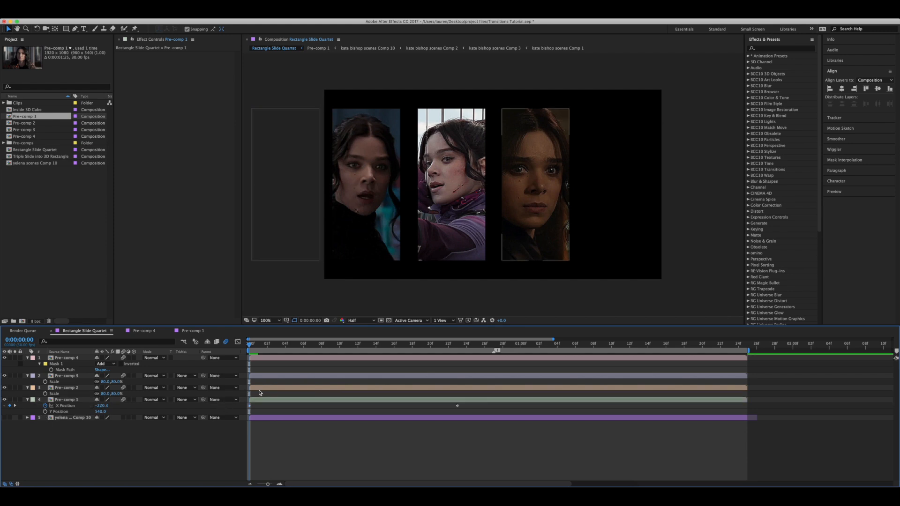
Separate Pre-comp 2's Position dimensions and keyframe X Position from about -228 at frame 0 to its slot at frame 23.
left_click(260, 391)
right_click(63, 393)
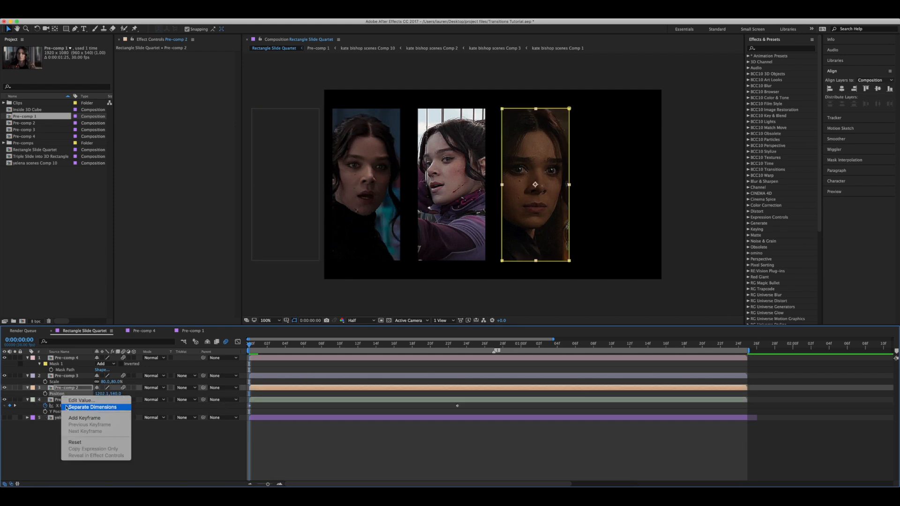
left_click(77, 408)
left_click(46, 394)
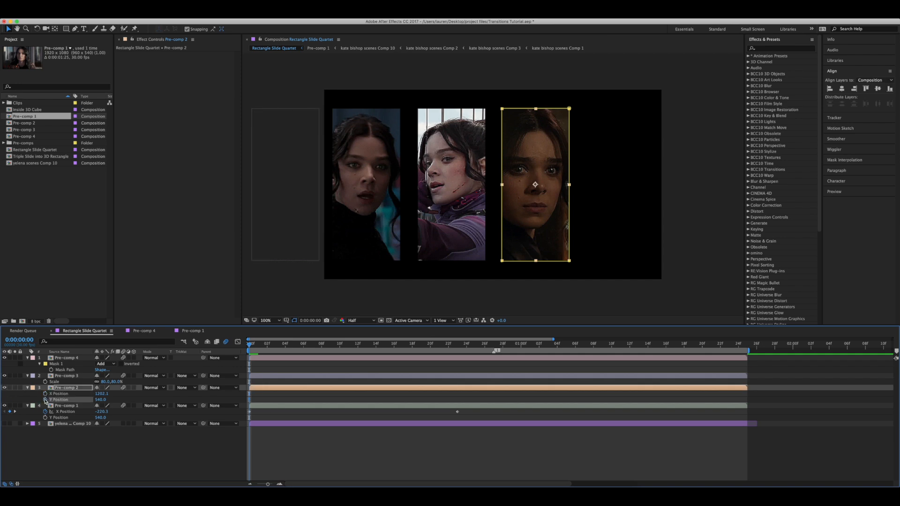
left_click_drag(101, 393, 61, 393)
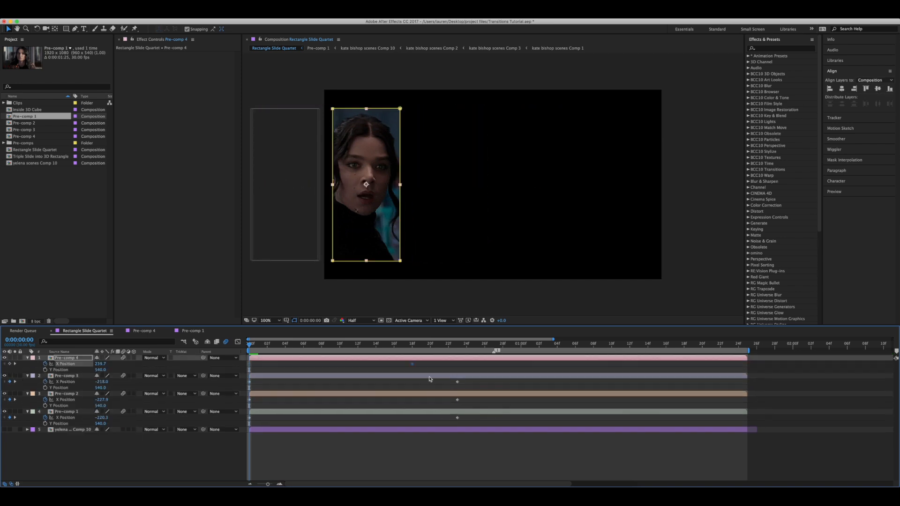
Set Pre-comp 4's X Position at frame 0 to about -230, off-screen left, and preview the slide-in.
left_click_drag(101, 364, 90, 368)
key("shift+Left")
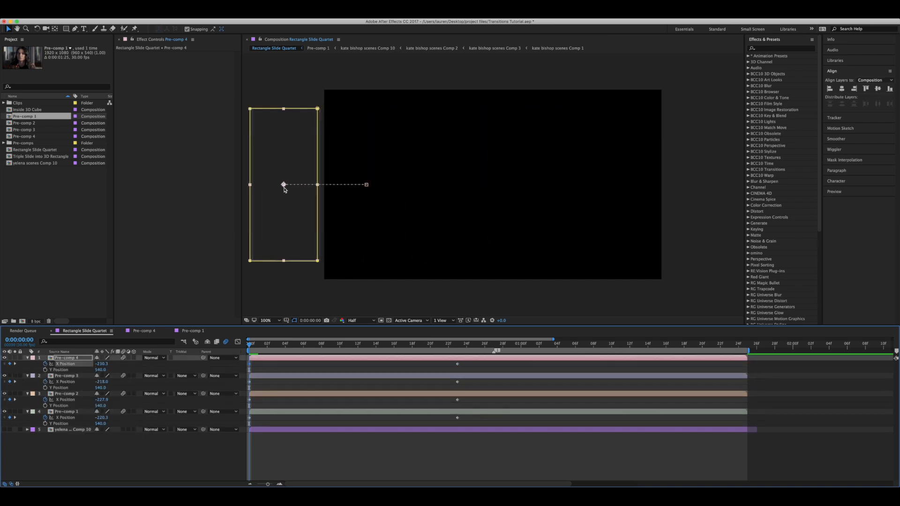
left_click_drag(250, 349, 478, 338)
key("space")
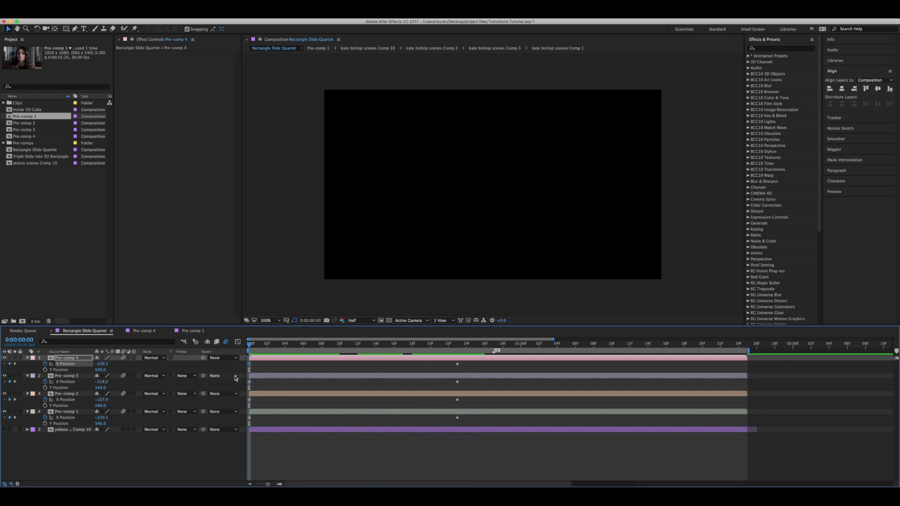
key("space")
Apply Easy Ease to all four pre-comps' X Position keyframes and move their end keyframes to frame 29.
left_click_drag(473, 365, 280, 432)
right_click(250, 401)
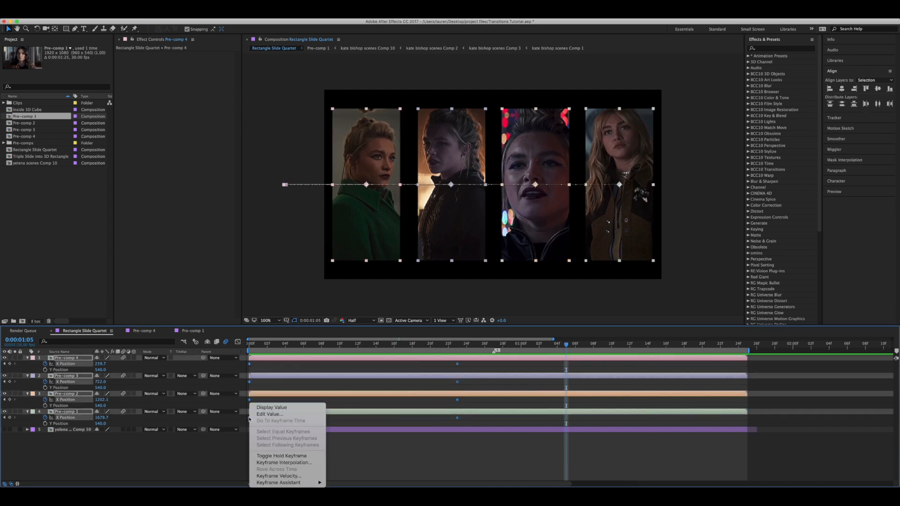
mouse_move(281, 482)
left_click(356, 443)
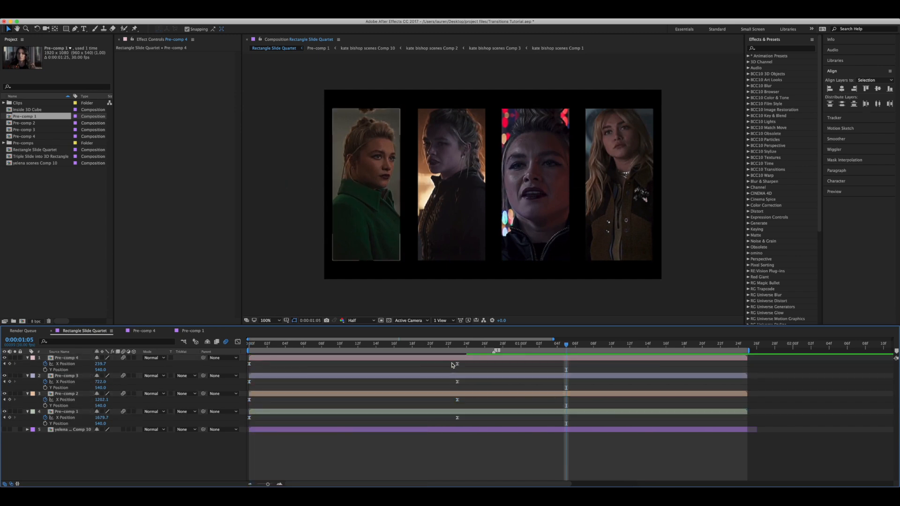
left_click_drag(458, 418, 516, 414)
left_click_drag(511, 346, 558, 382)
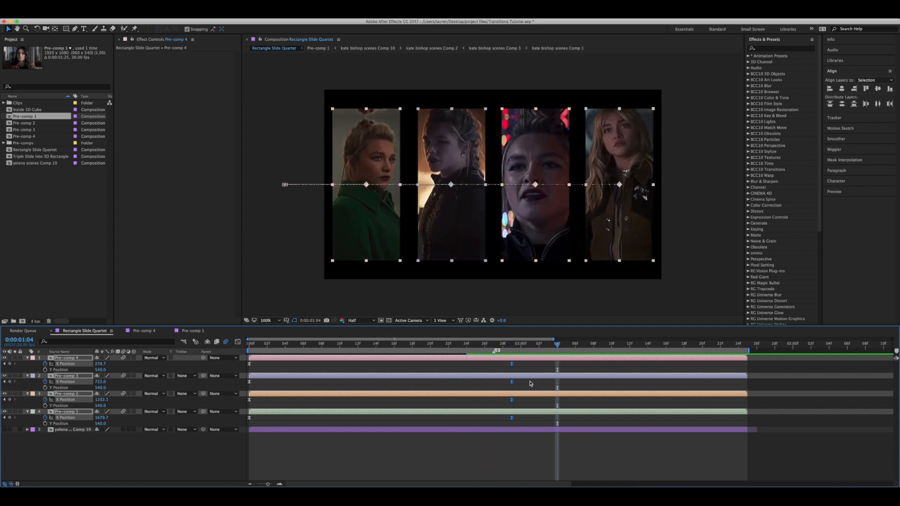
Stretch the incoming ease handles of all four pre-comps' end X Position keyframes back to frame 0 on the value graph.
left_click(238, 342)
left_click(238, 342)
left_click(238, 342)
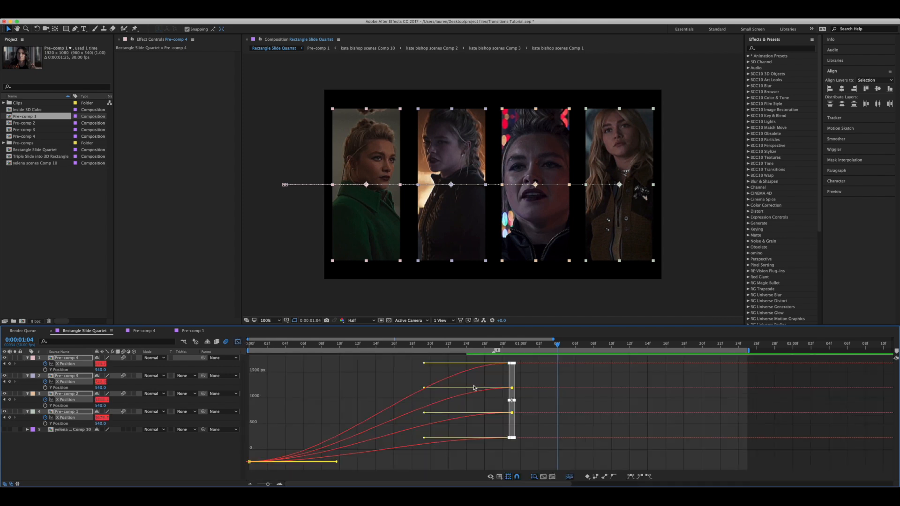
left_click_drag(424, 365, 194, 382)
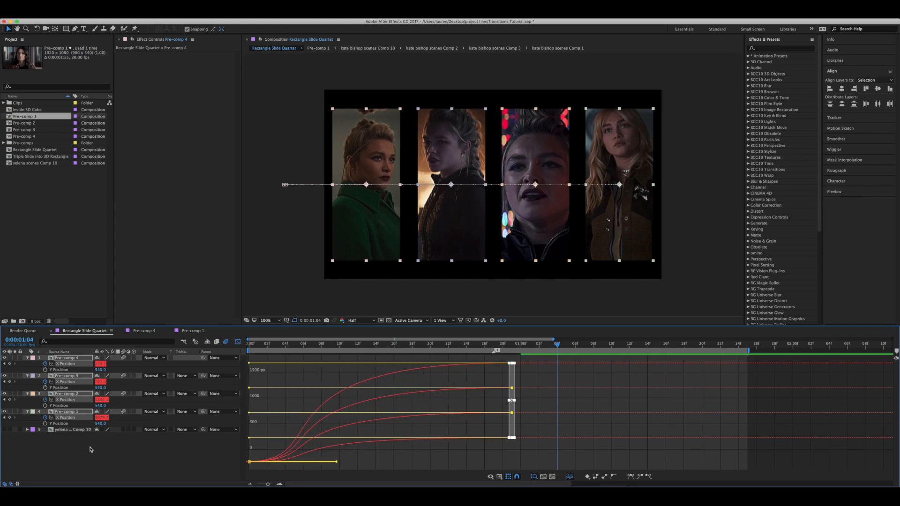
Pull each pre-comp's starting X Position handle up and back toward frame 0 for a steep, fast start, and preview the slide-in.
left_click(66, 442)
left_click(65, 417)
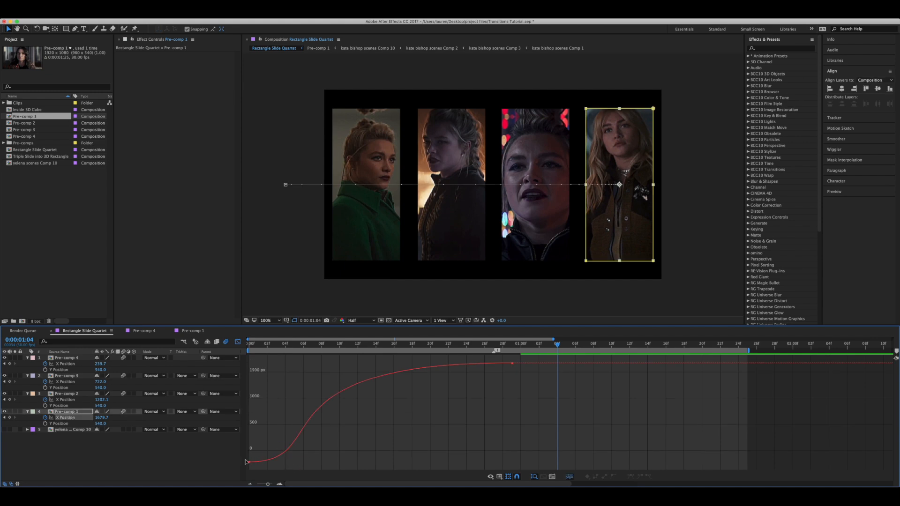
left_click(248, 462)
left_click_drag(335, 463, 194, 382)
left_click_drag(336, 462, 234, 375)
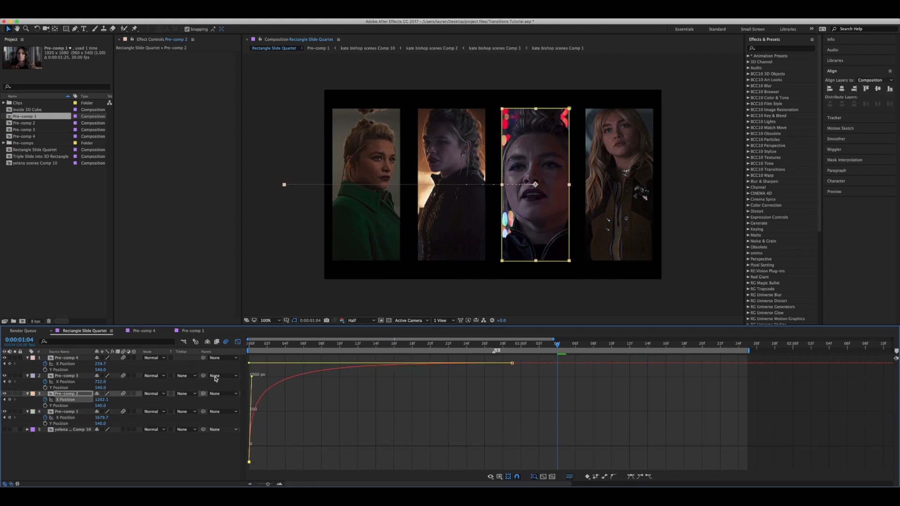
left_click(65, 381)
left_click(66, 364)
left_click_drag(267, 346, 247, 345)
left_click(238, 342)
key("space")
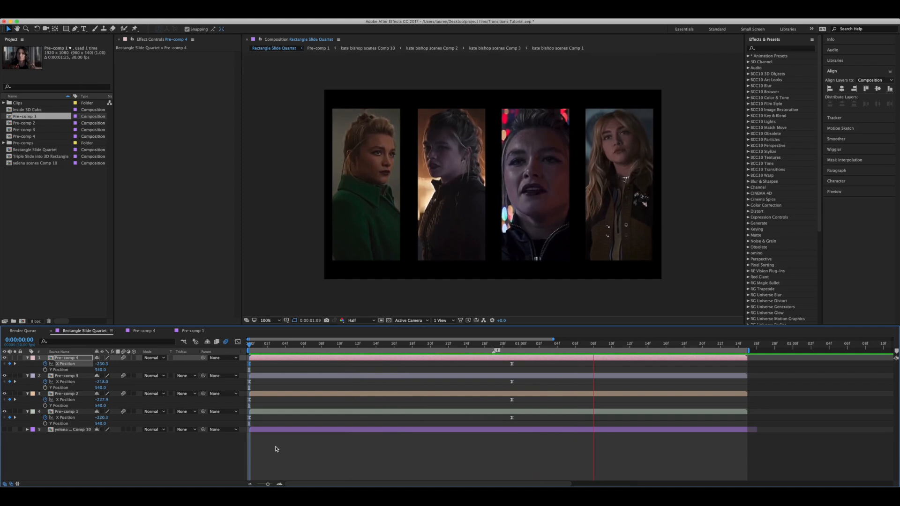
key("space")
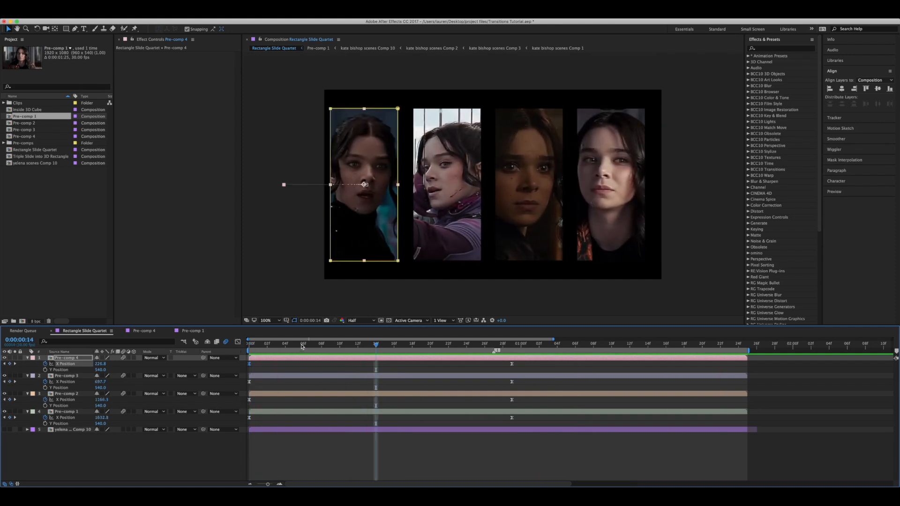
key("space")
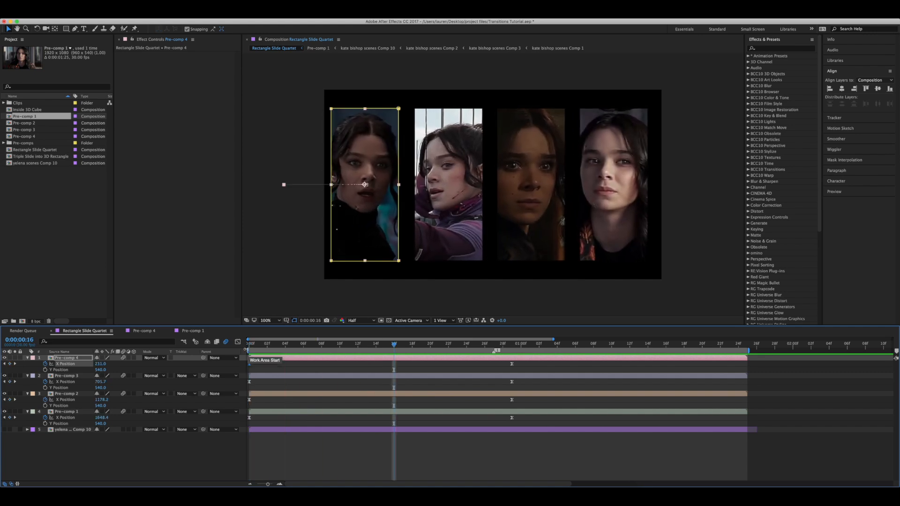
Shorten the starting X Position curve handles of Pre-comp 4 and Pre-comp 3 to soften their slide-in.
left_click(238, 343)
left_click_drag(252, 380, 247, 404)
left_click(87, 383)
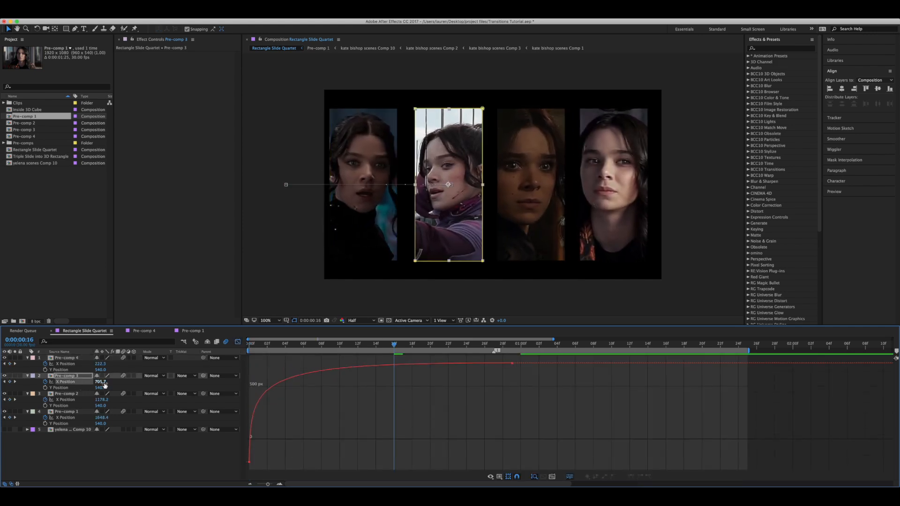
left_click(248, 463)
left_click_drag(252, 382, 248, 402)
Lower the starting X Position curve handles of Pre-comp 2 and Pre-comp 1, and preview the slide-in from frame 0.
left_click(89, 399)
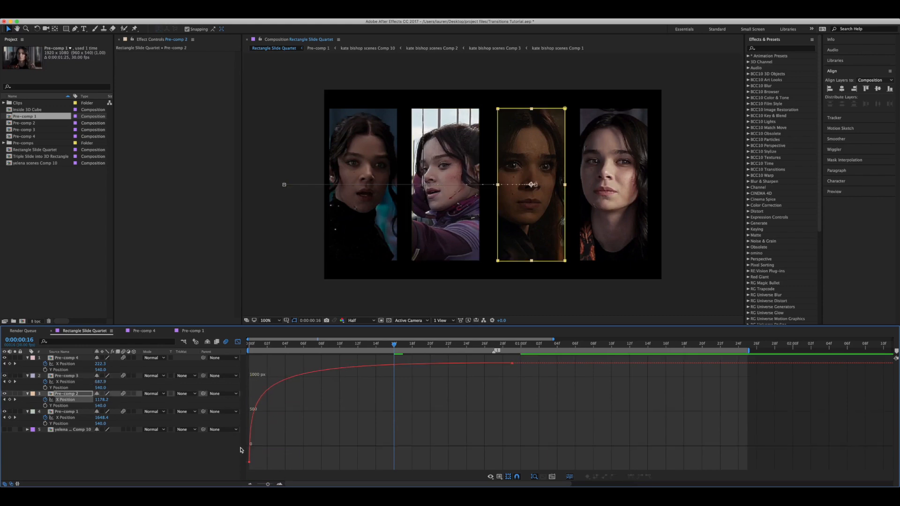
left_click(249, 461)
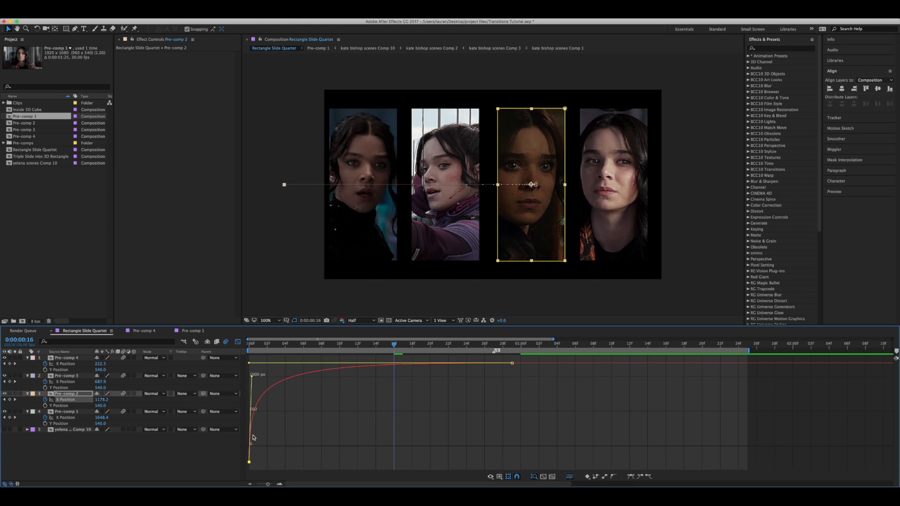
left_click_drag(256, 394, 246, 404)
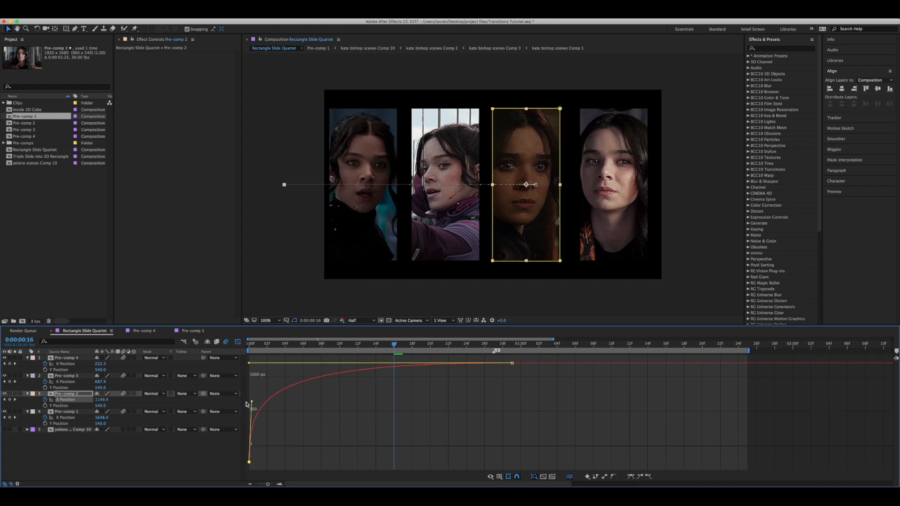
left_click(90, 418)
left_click(249, 461)
left_click_drag(252, 377, 252, 411)
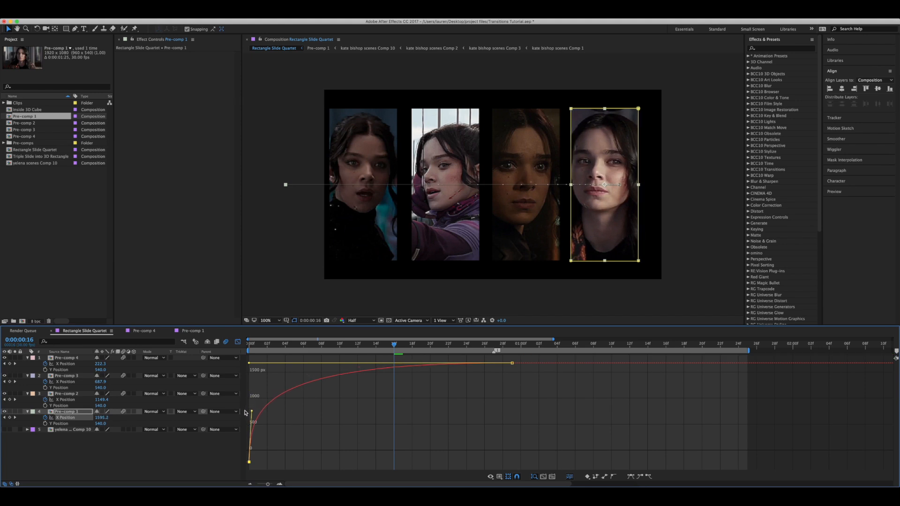
left_click(238, 343)
key("space")
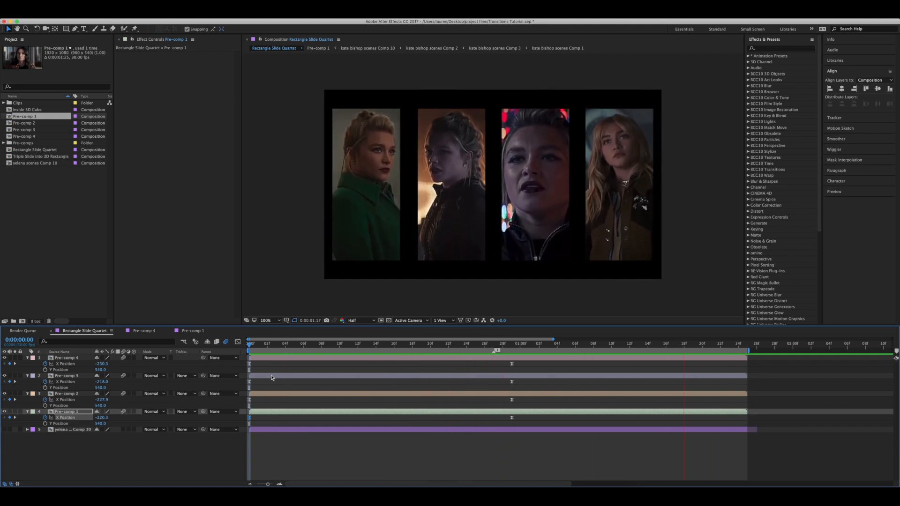
Make the yelena scenes Comp 10 layer visible, preview it behind the rectangles, and enable its motion blur.
left_click(591, 432)
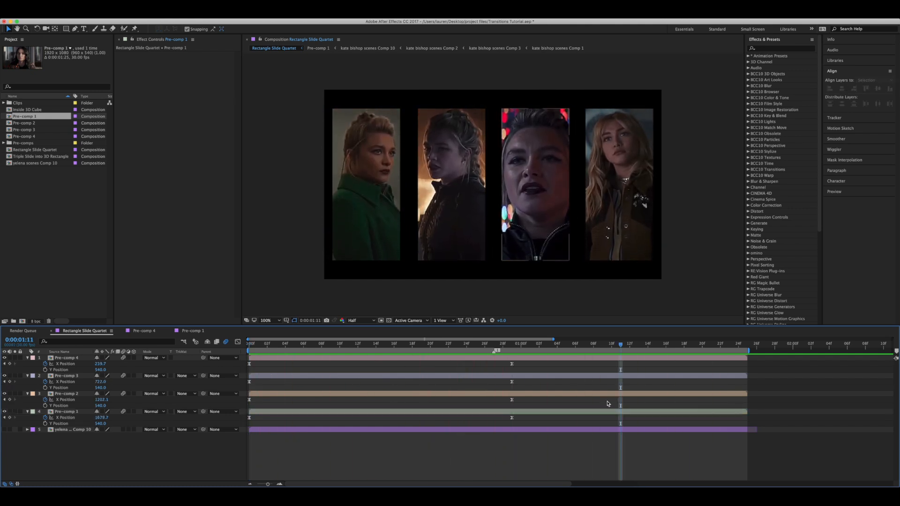
left_click(592, 430)
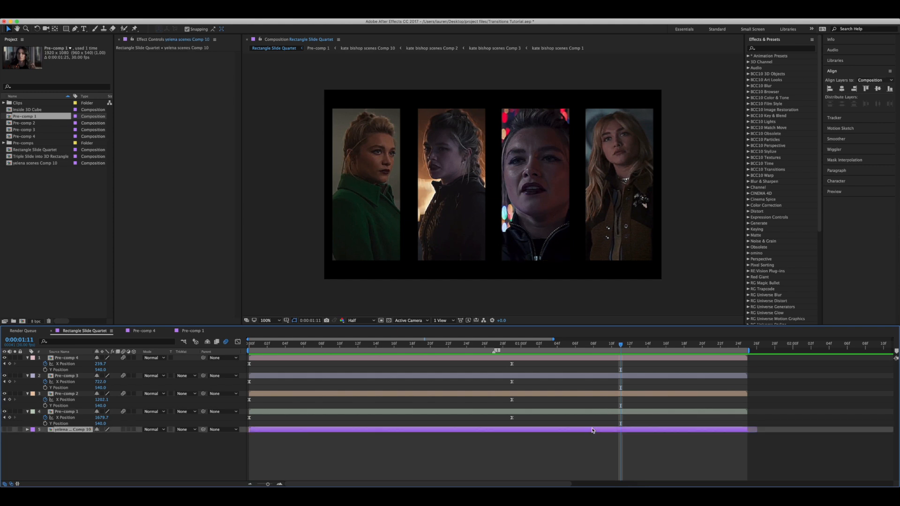
left_click(5, 430)
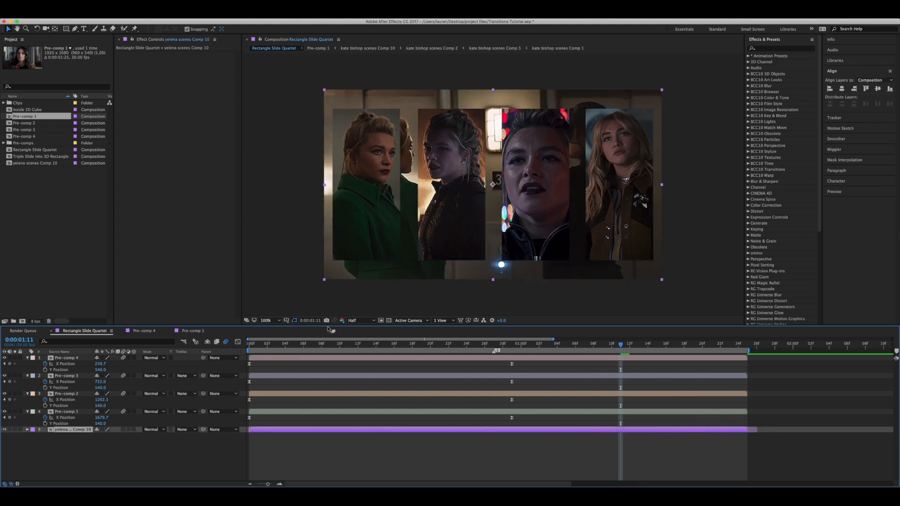
key("space")
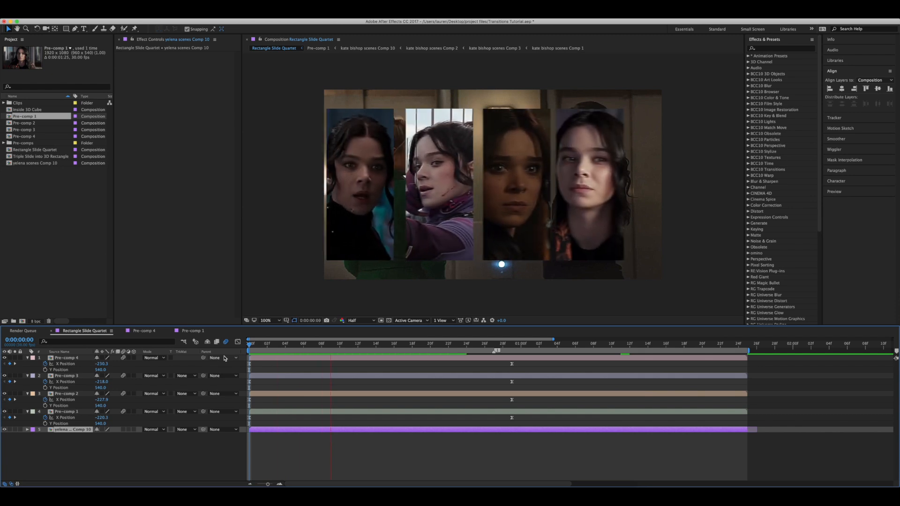
key("space")
left_click_drag(275, 346, 240, 351)
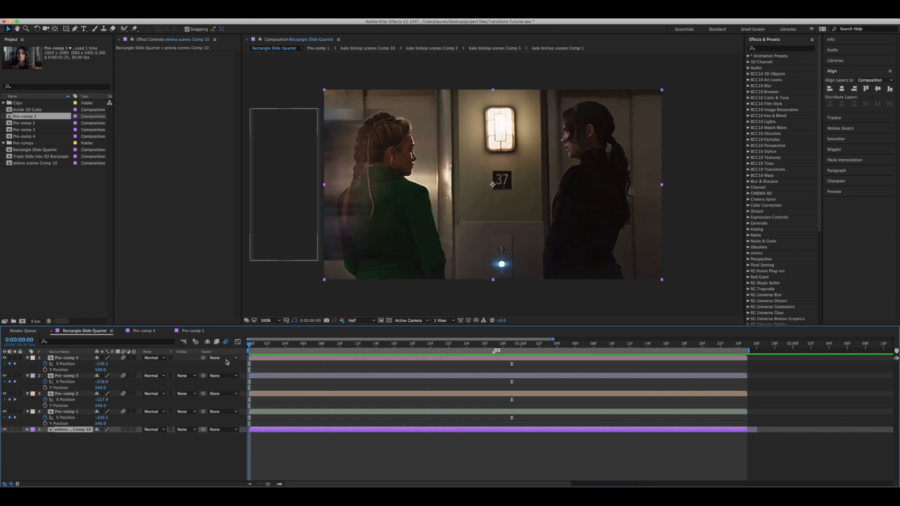
left_click(123, 429)
Apply the Motion Tile effect to yelena scenes Comp 10 with Output Width and Output Height at 300.
left_click(771, 47)
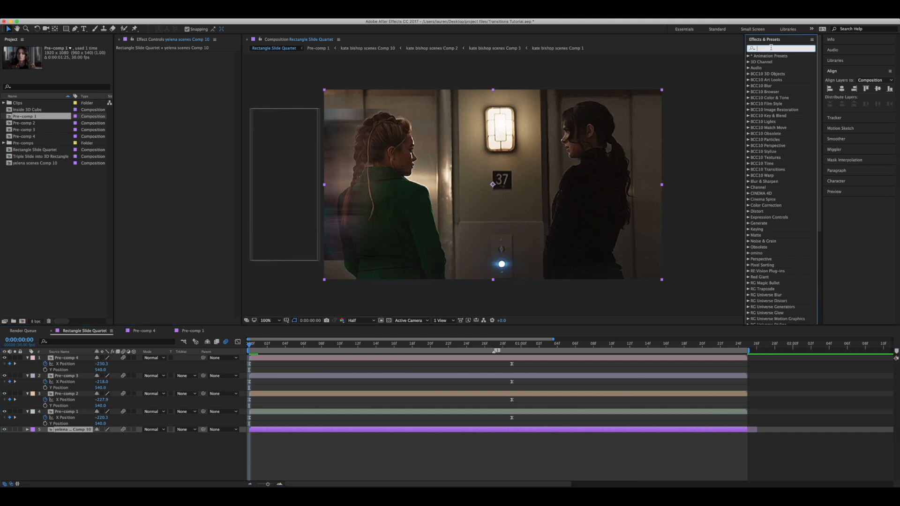
type("motion")
left_click(781, 218)
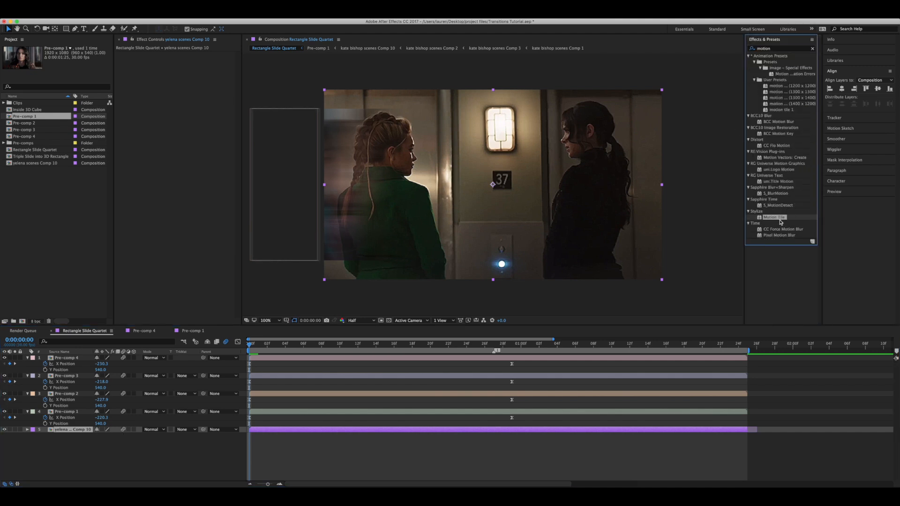
double_click(780, 218)
left_click(190, 78)
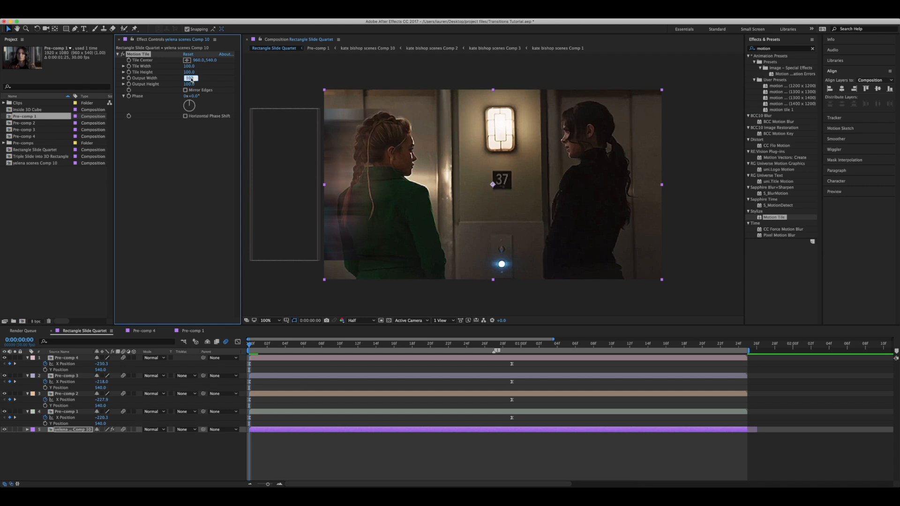
key("Tab")
type("300")
key("Return")
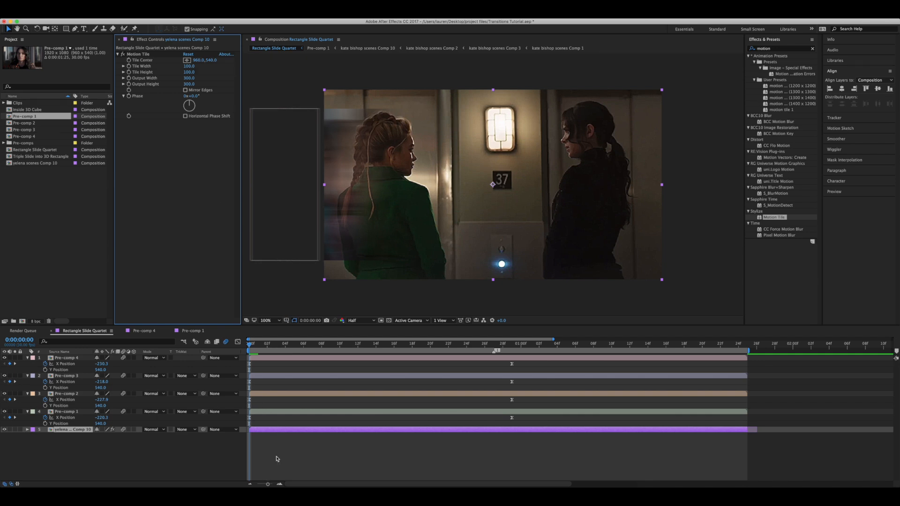
Separate yelena scenes Comp 10's Position dimensions and keyframe X Position from about 3852 at frame 0 to 960 at frame 29.
key("p")
right_click(67, 438)
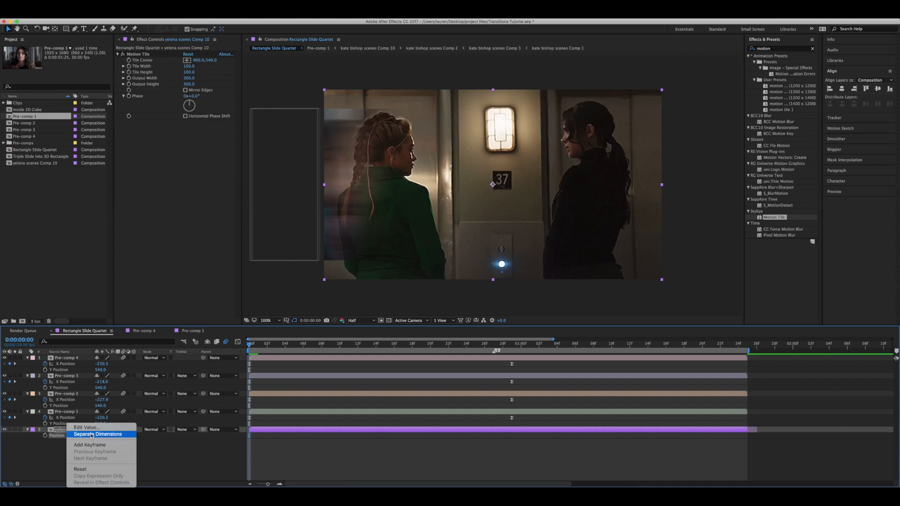
left_click(91, 435)
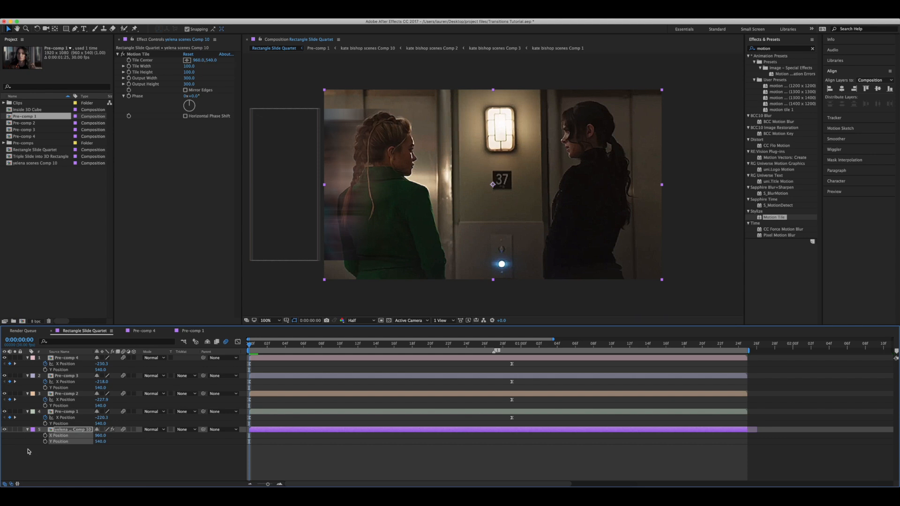
left_click_drag(250, 437, 512, 445)
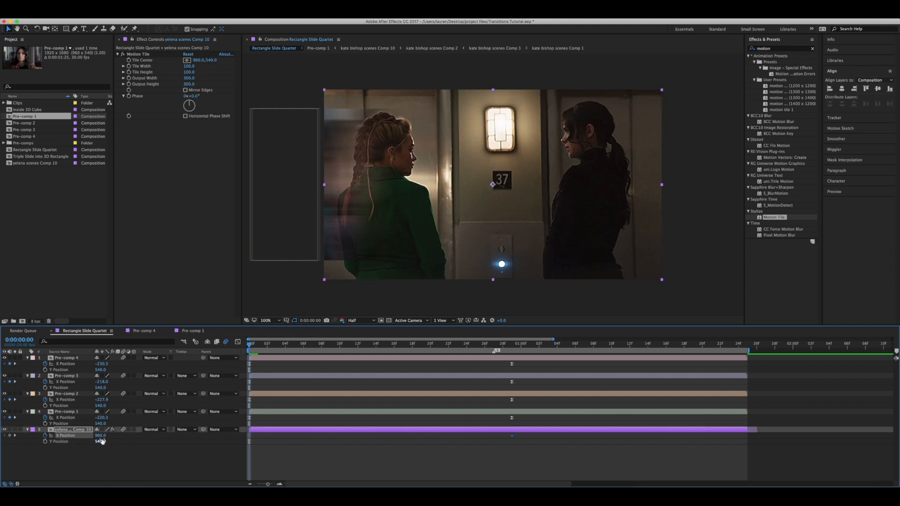
left_click_drag(101, 435, 623, 407)
left_click_drag(106, 435, 494, 428)
left_click_drag(548, 422, 591, 417)
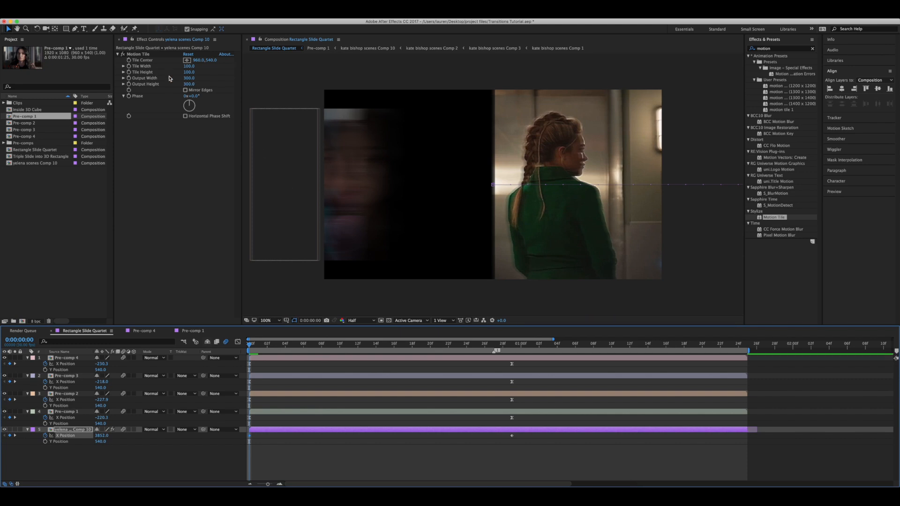
Set Motion Tile's Output Width to 400 and reduce yelena scenes Comp 10's X Position at frame 0 to about 3825.
type("440")
key("Return")
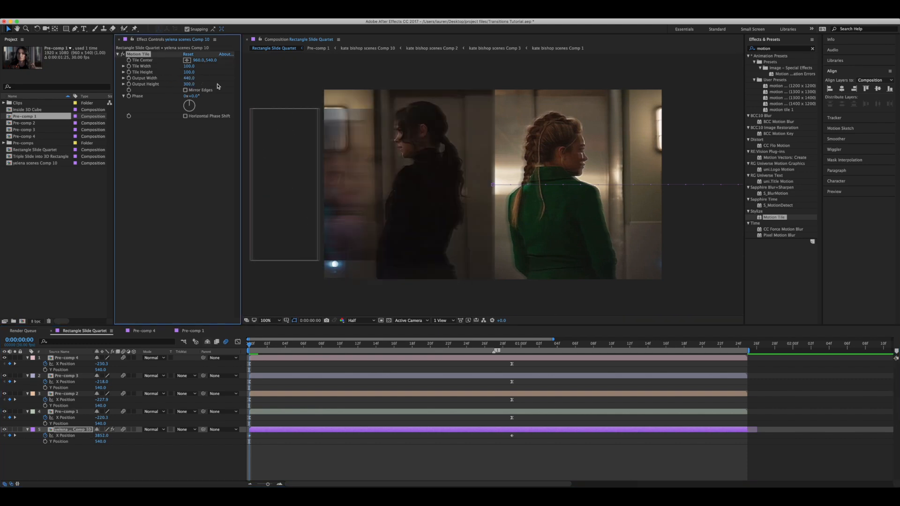
left_click(190, 79)
type("400")
key("Return")
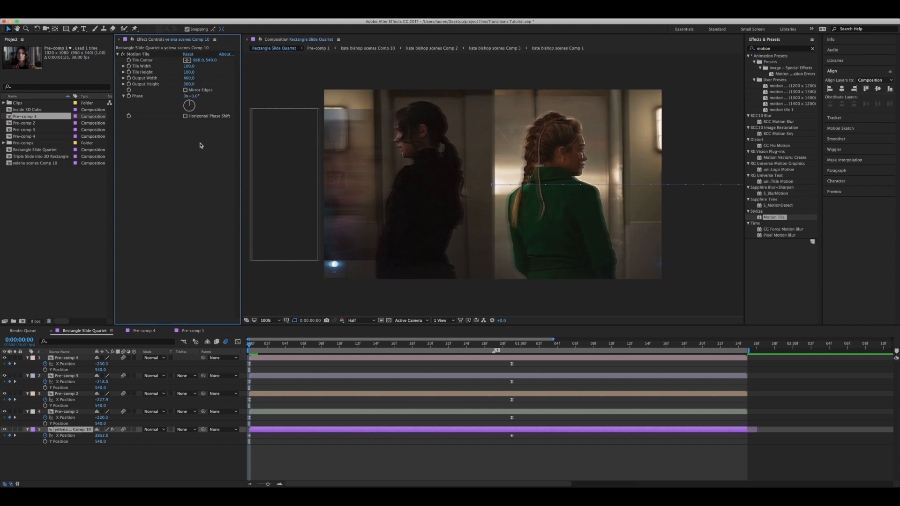
left_click_drag(102, 436, 93, 436)
Apply Easy Ease to both X Position keyframes of yelena scenes Comp 10.
left_click_drag(522, 437, 229, 439)
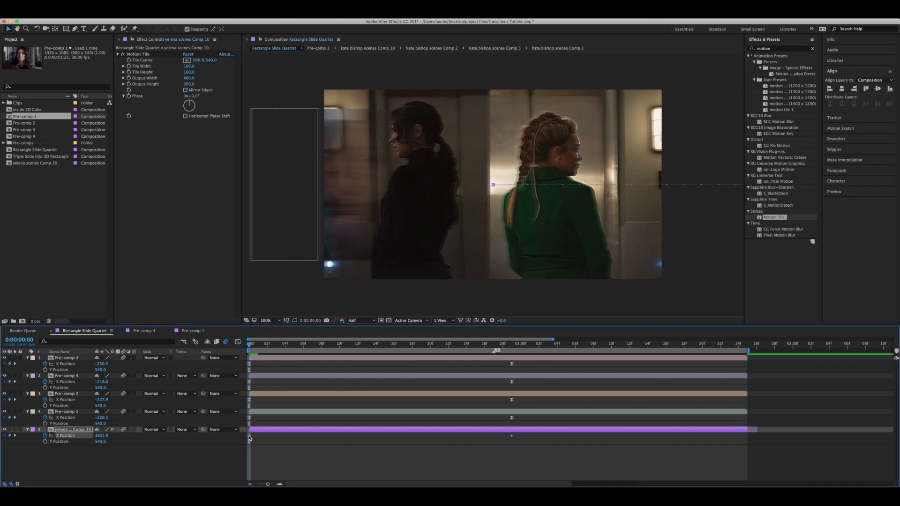
right_click(249, 436)
mouse_move(281, 483)
left_click(355, 450)
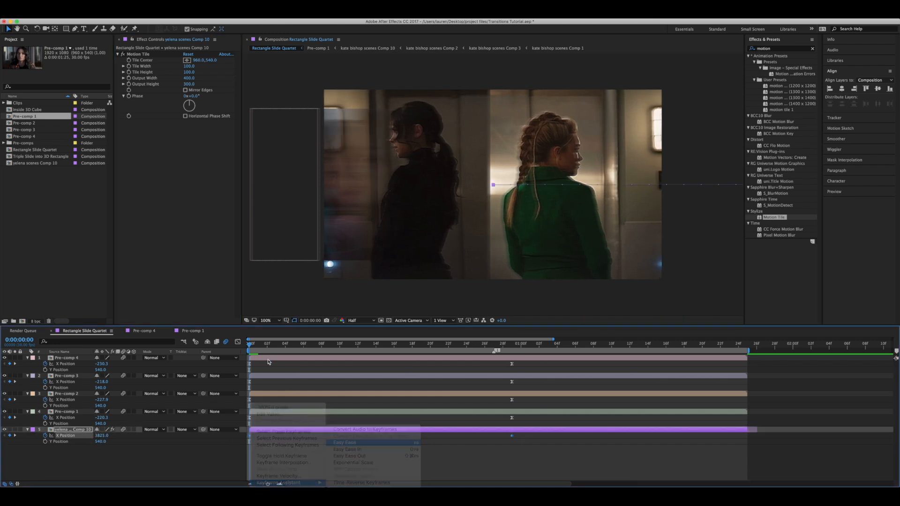
Reshape yelena scenes Comp 10's X Position curve by pulling both ease handles back to frame 0 for a fast start and long slowdown.
key("shift+F3")
left_click(511, 463)
left_click_drag(424, 463, 248, 463)
left_click_drag(337, 363, 250, 364)
left_click(238, 343)
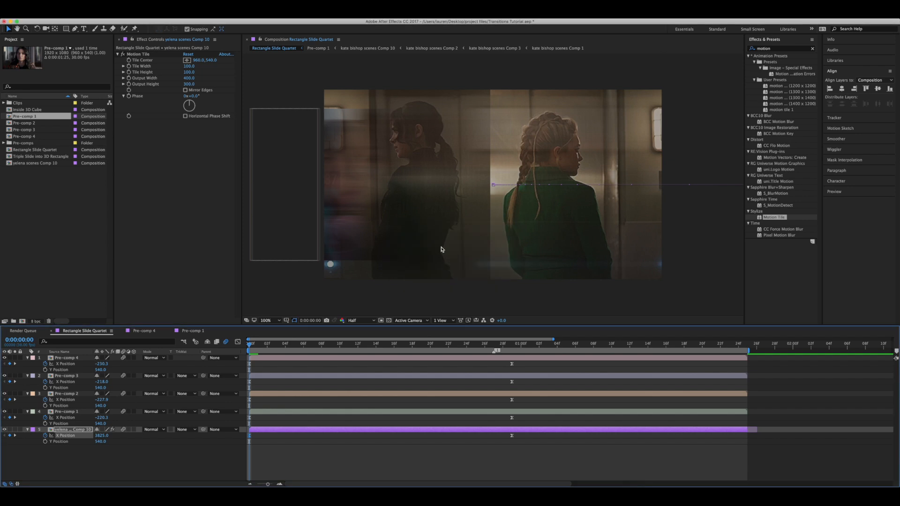
Move yelena scenes Comp 10's first X Position keyframe to just before frame 0 and preview the background slide.
left_click(262, 453)
left_click_drag(250, 436, 243, 437)
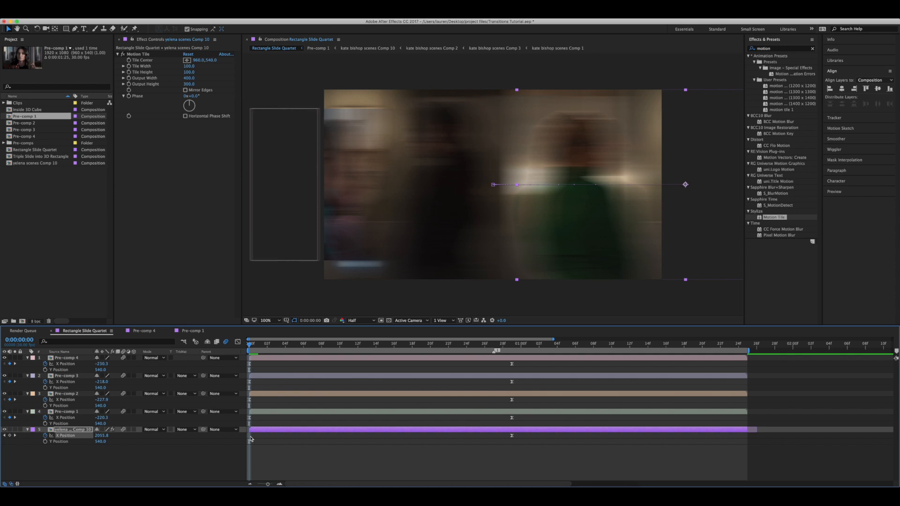
left_click(180, 458)
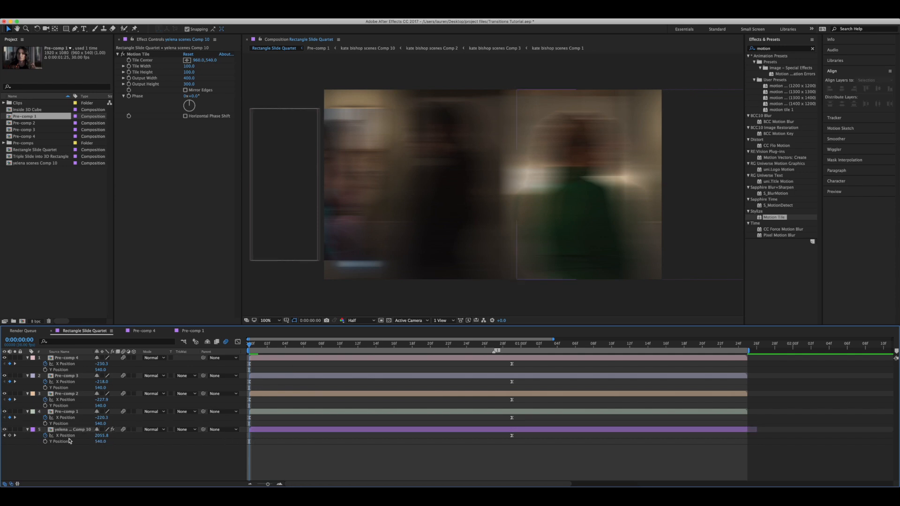
left_click(63, 436)
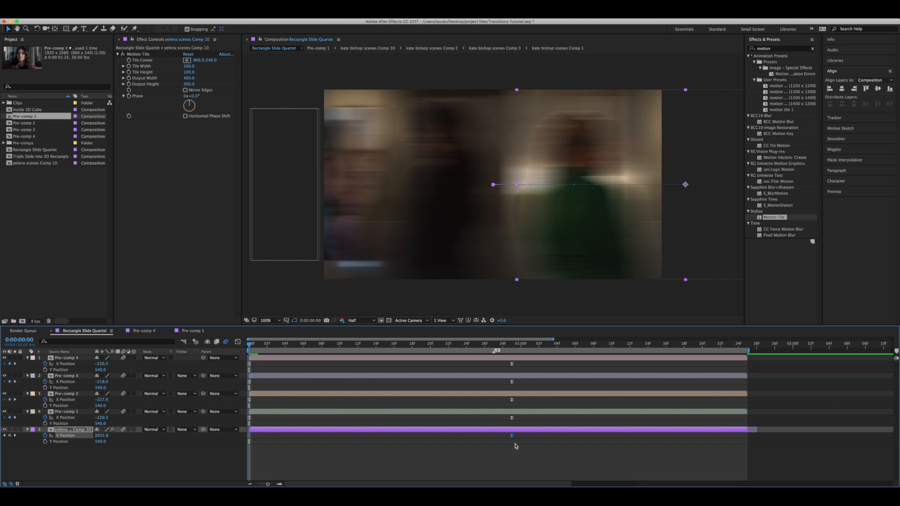
left_click_drag(513, 438, 517, 444)
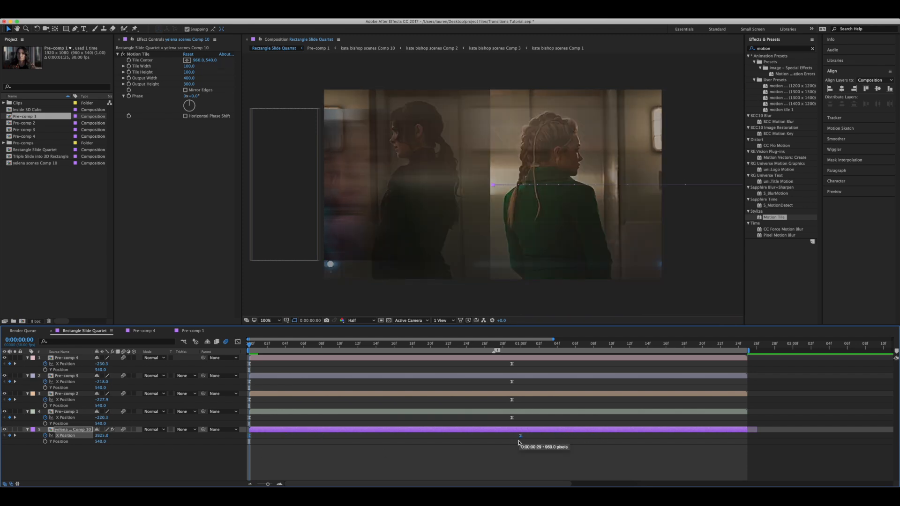
left_click_drag(520, 443, 513, 443)
key("space")
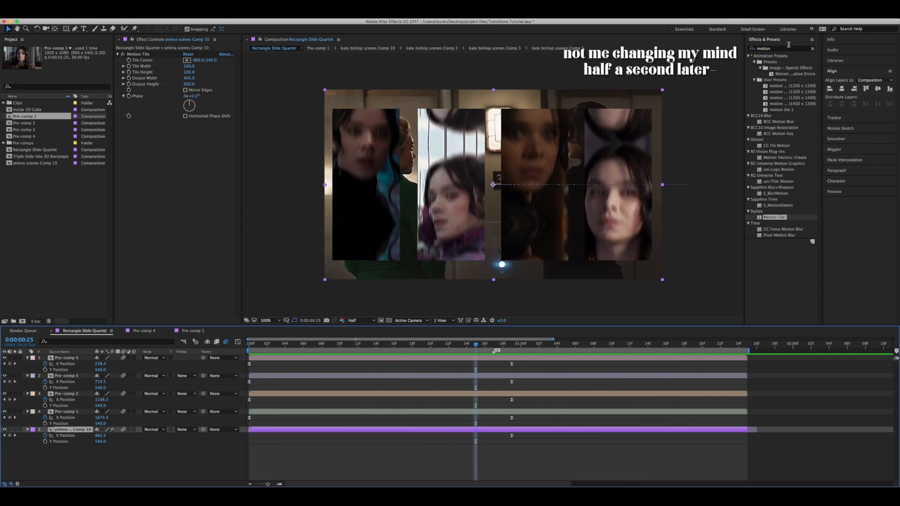
Apply S_HalfTone to yelena scenes Comp 10 with Dots Frequency 175 and Dots Lighten 0.090.
left_click_drag(781, 49, 740, 52)
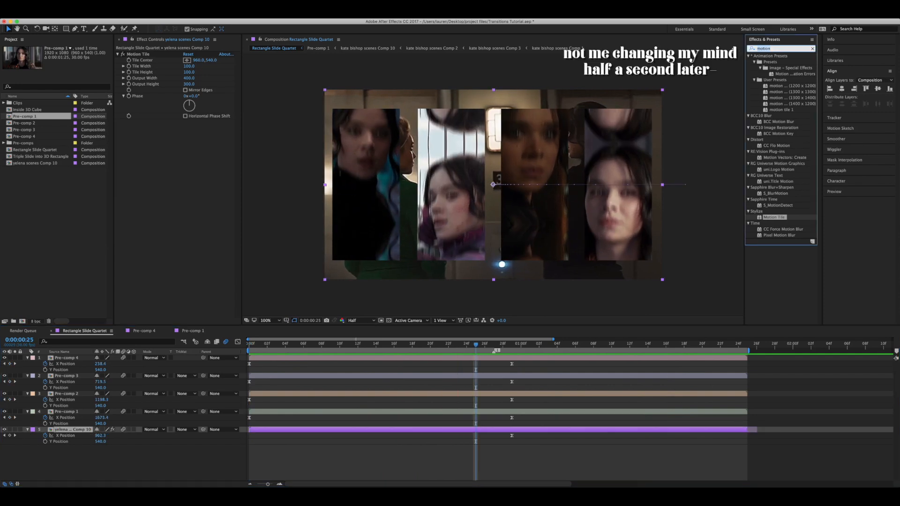
type("halft")
left_click_drag(774, 86, 236, 150)
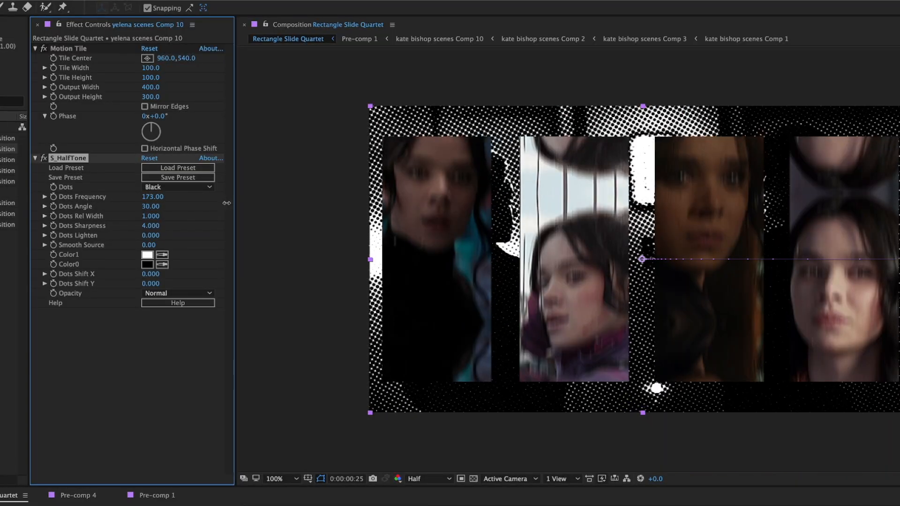
left_click_drag(226, 203, 229, 203)
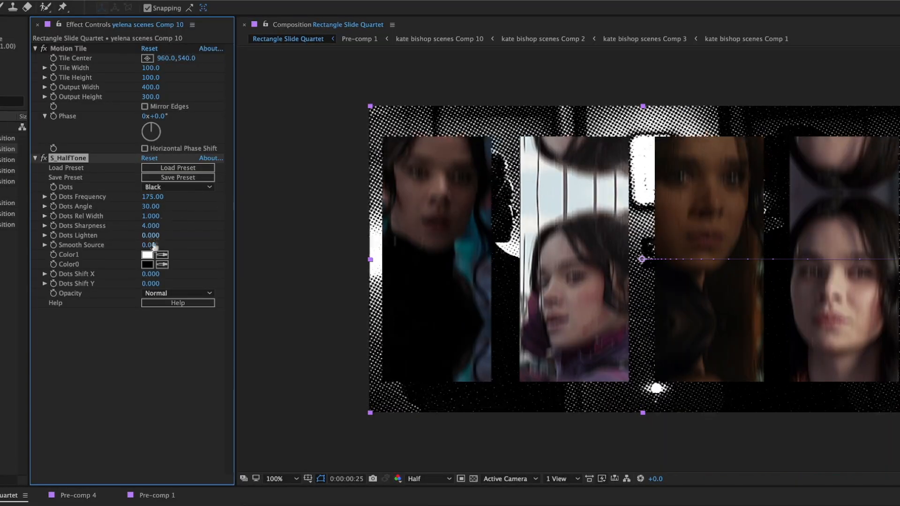
left_click_drag(152, 235, 161, 235)
Sample a dark purple from the composition for the halftone's Color1 and lighten it to the muted purple 716978.
left_click(162, 255)
left_click(475, 169)
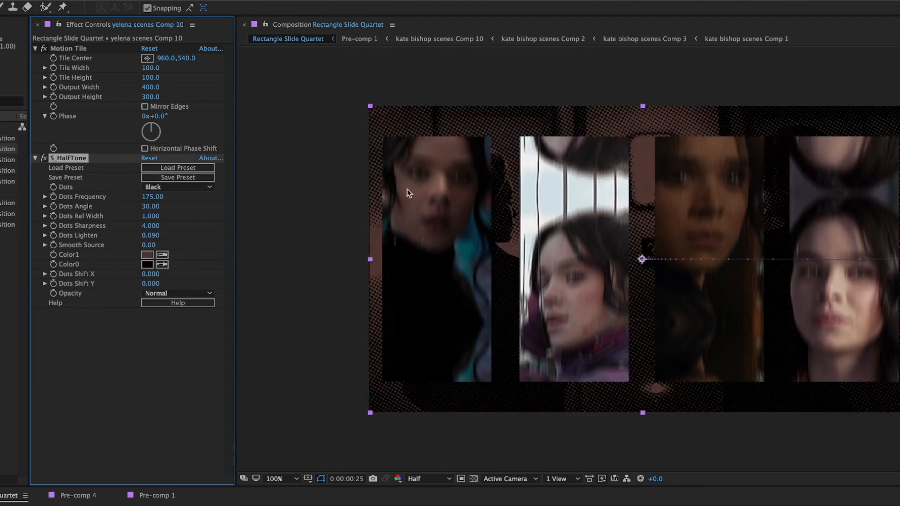
left_click(162, 254)
left_click(622, 352)
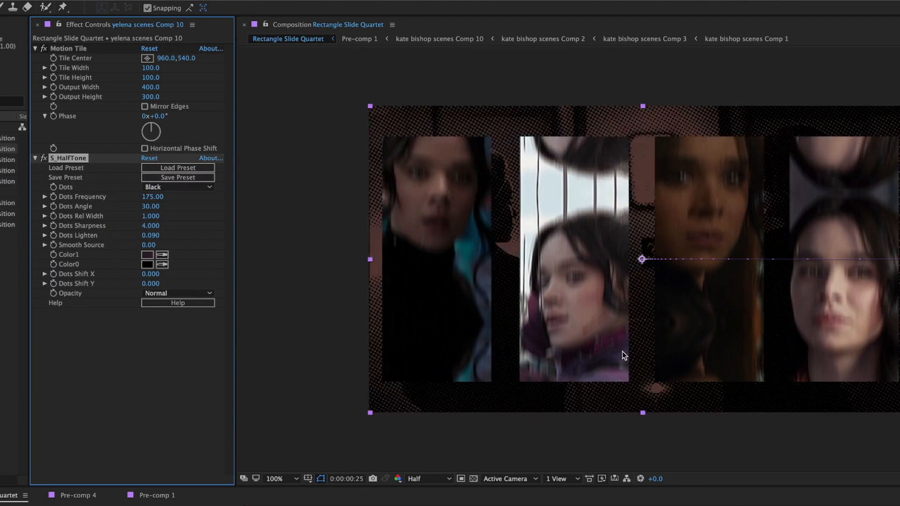
left_click(147, 255)
left_click(263, 410)
left_click(225, 412)
mouse_move(226, 412)
left_mouse_down()
mouse_move(229, 390)
mouse_move(216, 438)
left_mouse_up()
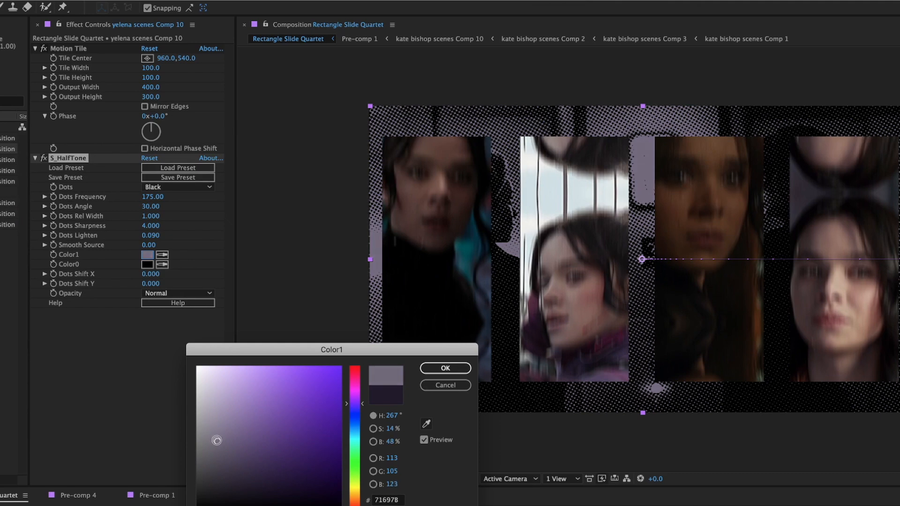
left_click(443, 368)
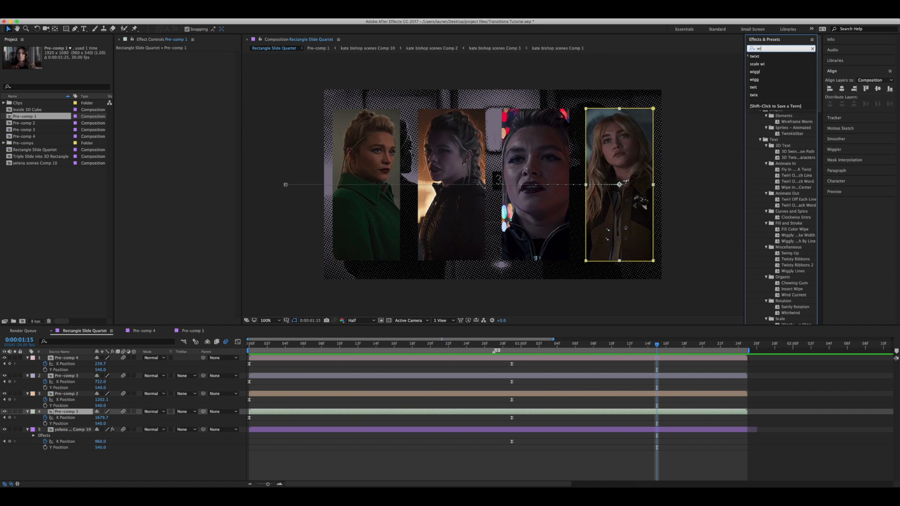
Apply the minimal wiggle preset to Pre-comp 1 and preview its motion from frame 0.
left_click(782, 122)
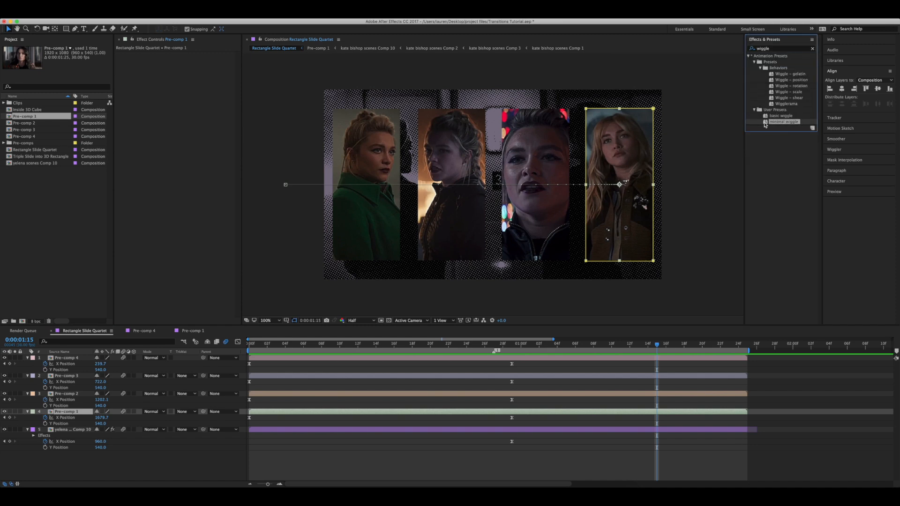
left_click_drag(779, 159, 671, 412)
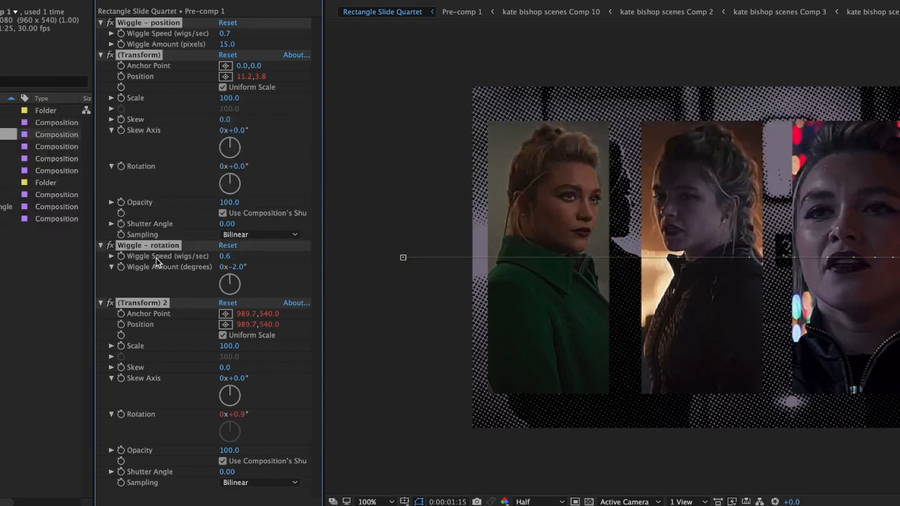
left_click(289, 411)
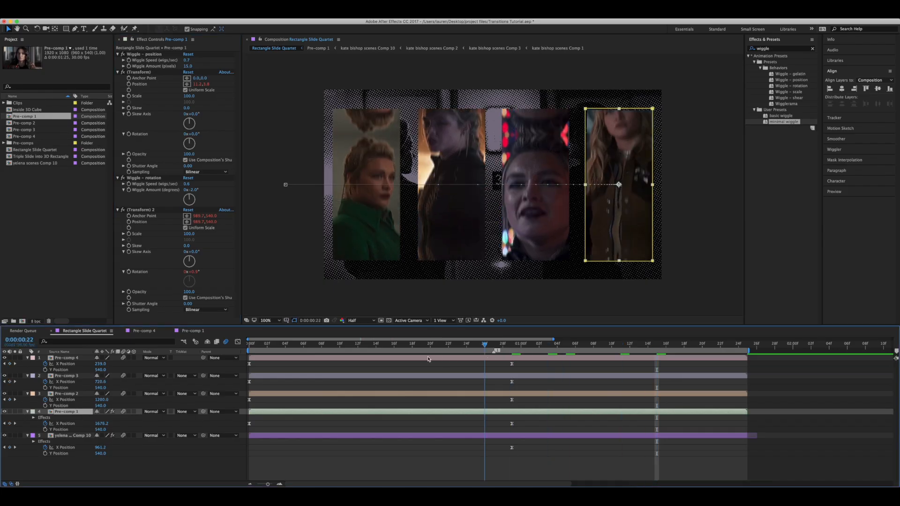
left_click_drag(429, 359, 233, 370)
key("space")
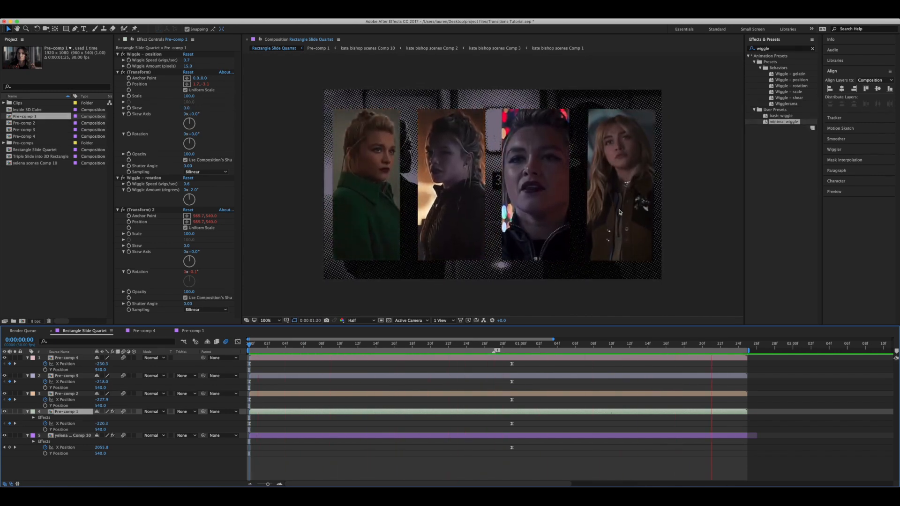
key("space")
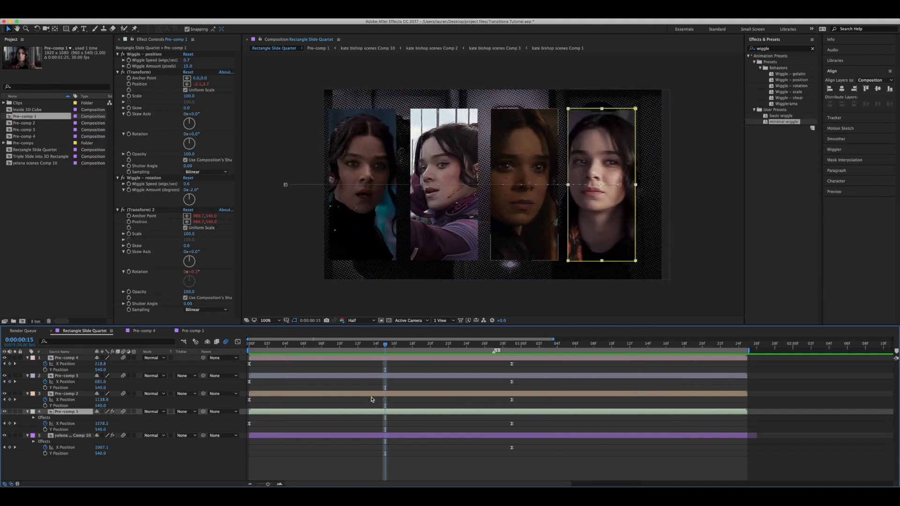
Copy all of Pre-comp 1's wiggle and Transform effects onto Pre-comp 2.
left_click(370, 406)
left_click(371, 411)
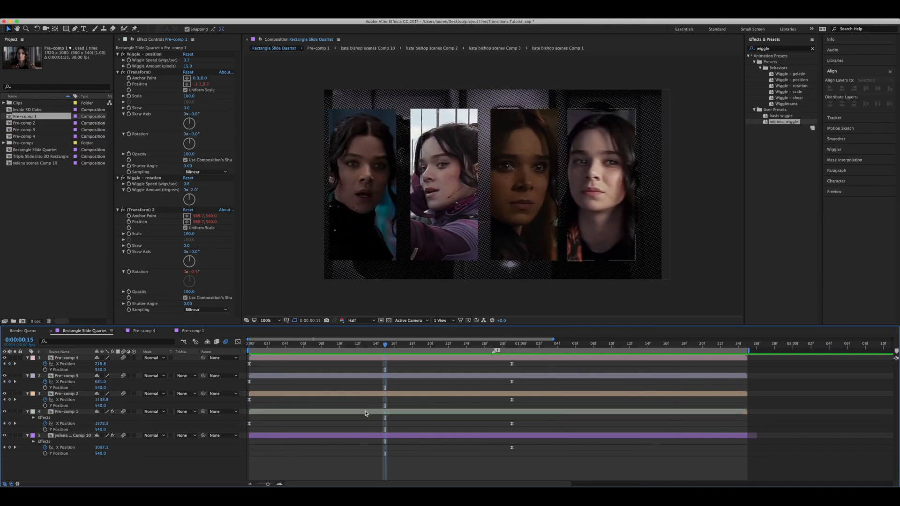
left_click(160, 59)
key("super+a")
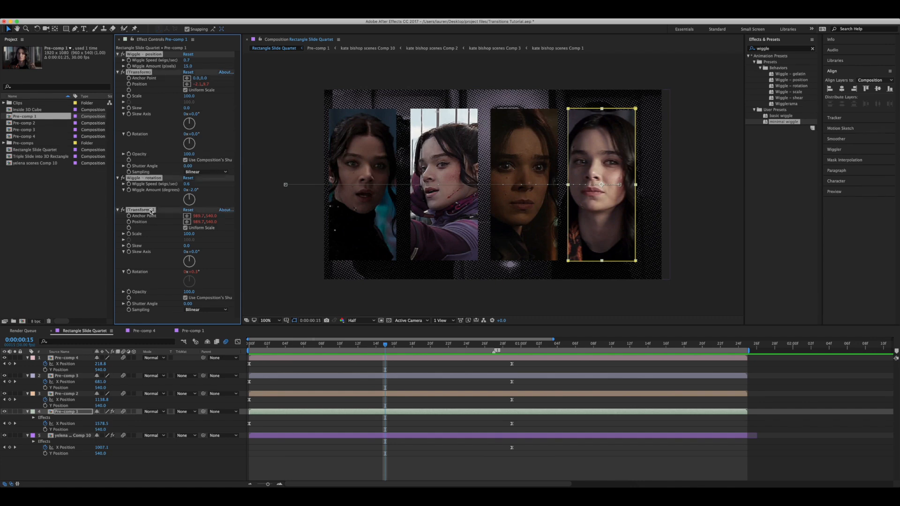
key("super+c")
left_click(596, 394)
key("super+v")
Paste the copied wiggle effects onto Pre-comp 3 and Pre-comp 4, and preview all four rectangles.
left_click(883, 347)
left_click(708, 376)
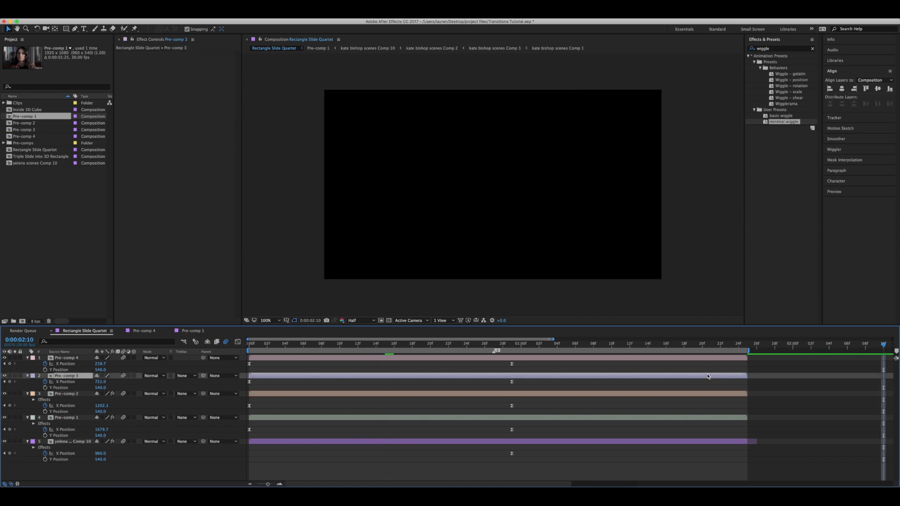
key("super+v")
left_click(253, 345)
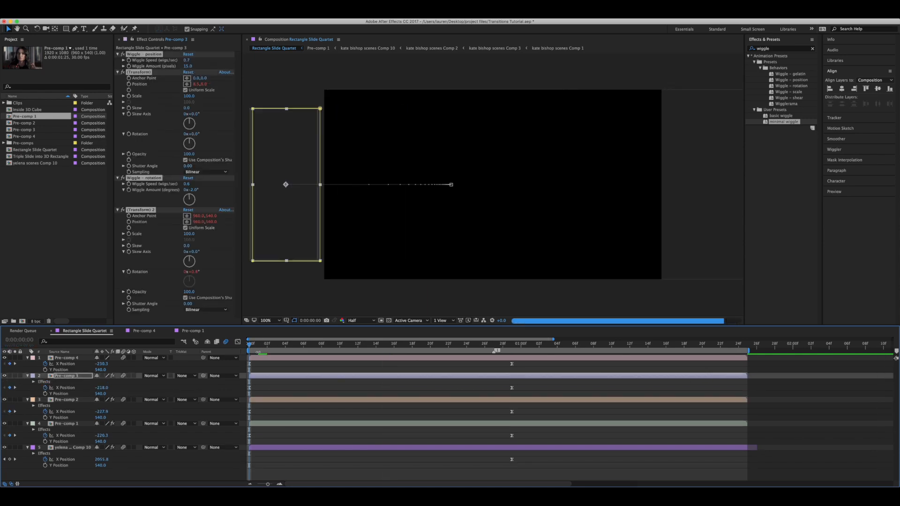
left_click(262, 359)
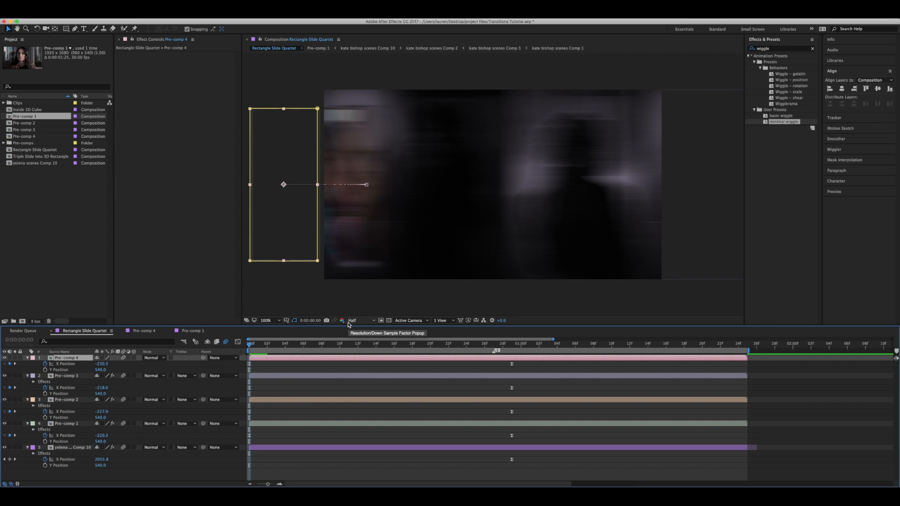
key("super+v")
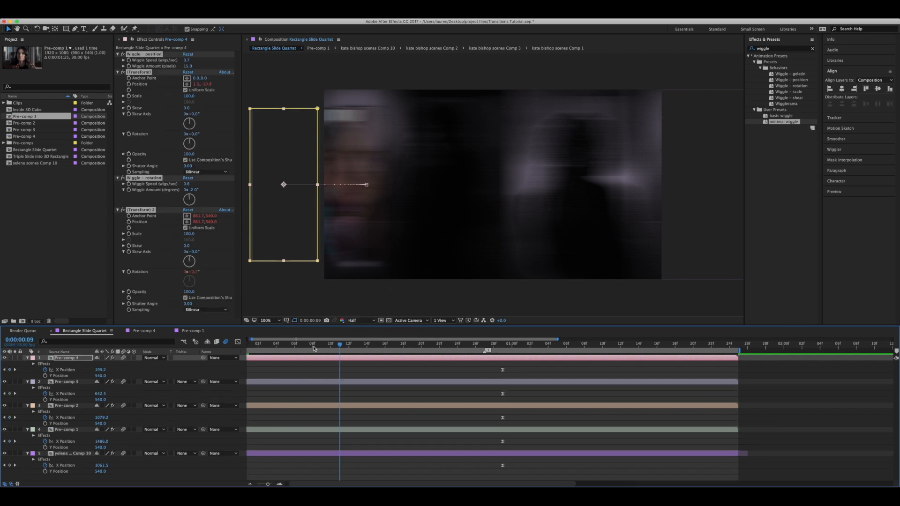
left_click_drag(340, 346, 312, 345)
left_click_drag(292, 485, 283, 484)
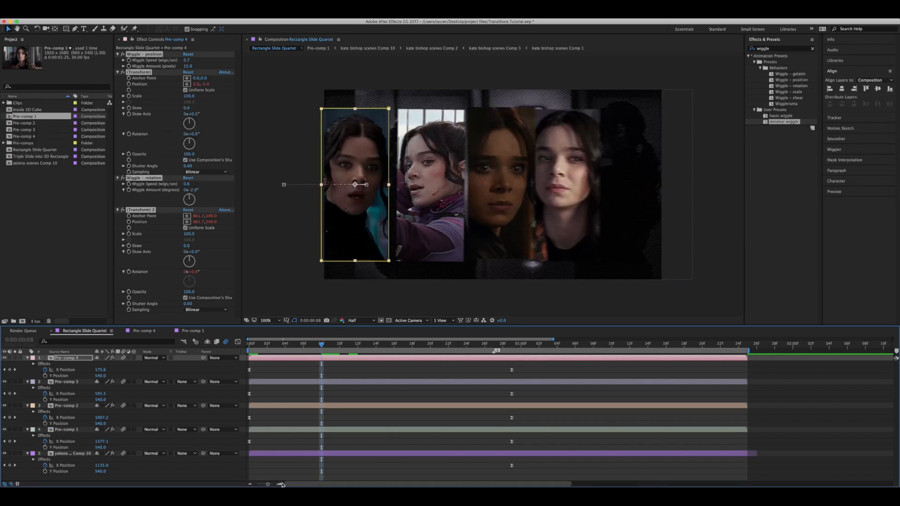
left_click_drag(322, 346, 429, 360)
left_click(415, 368)
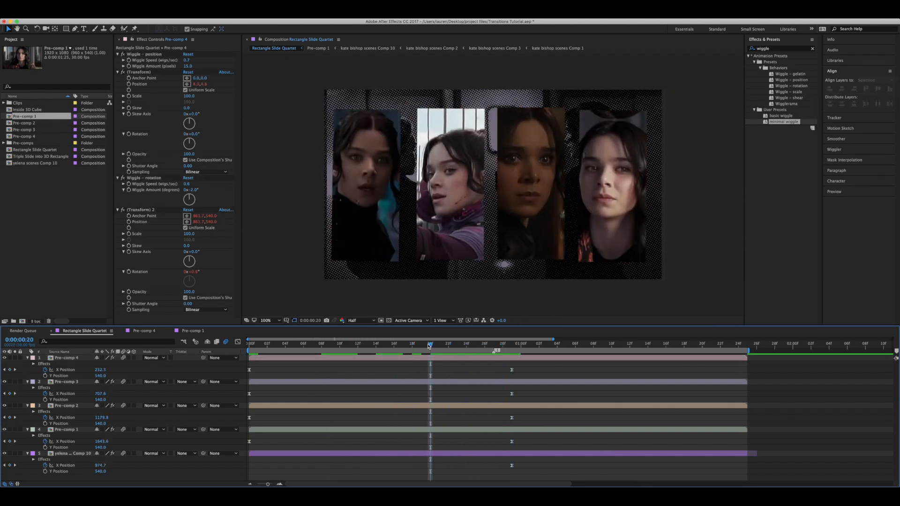
key("space")
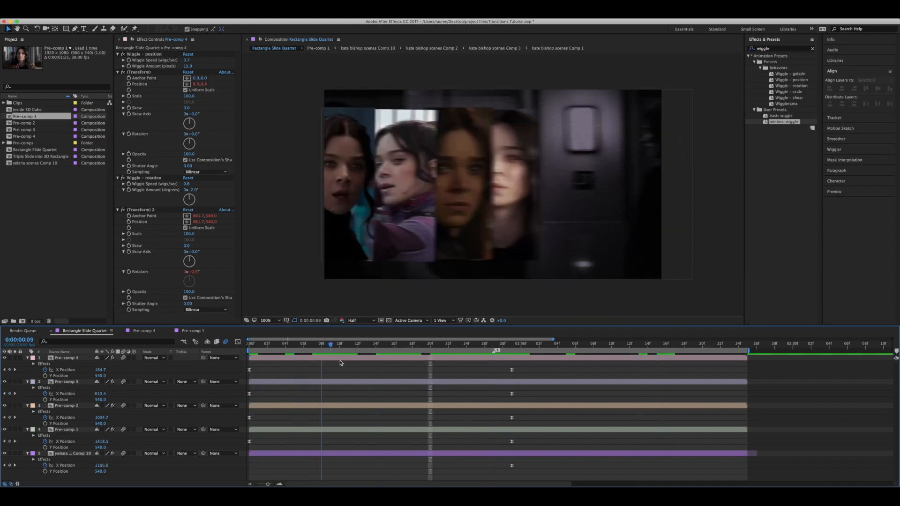
Keyframe yelena scenes Comp 10's Scale from 100% at frame 27 to 123% at 0:00:01:24.
left_click(488, 347)
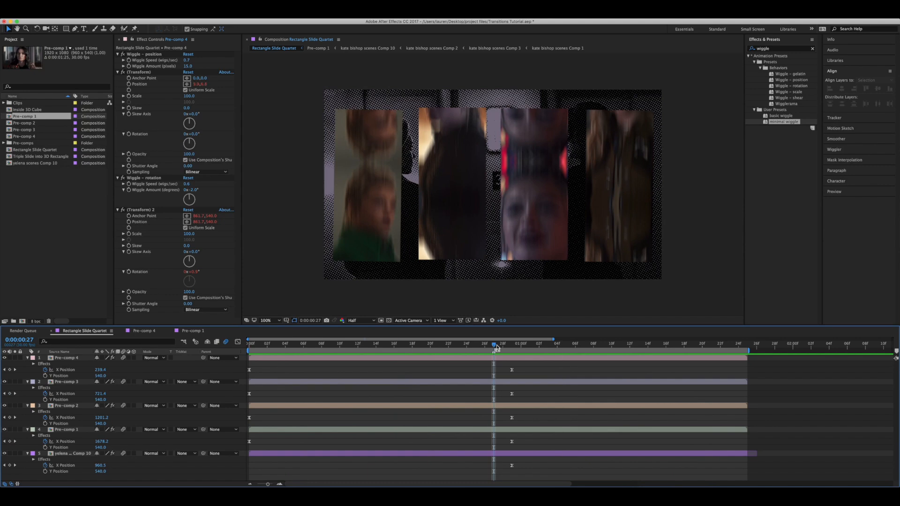
left_click(486, 453)
key("s")
left_click(45, 459)
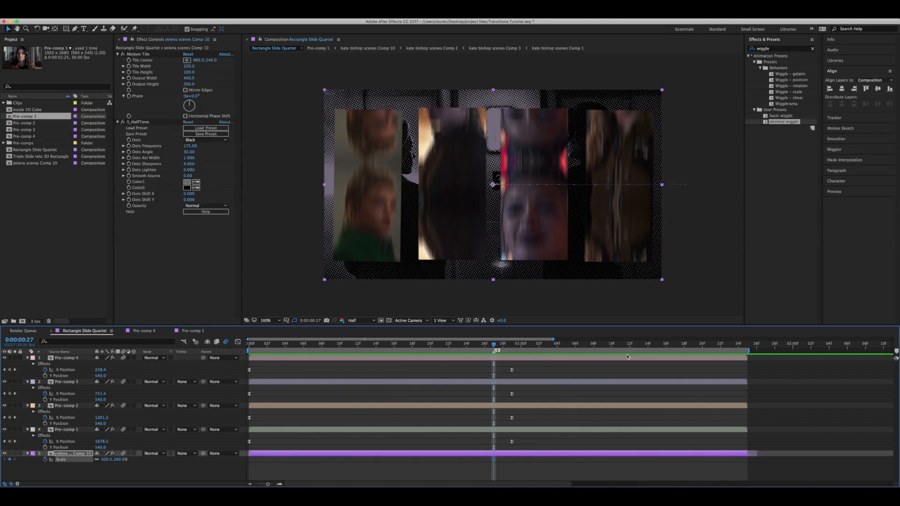
left_click(721, 346)
left_click(738, 346)
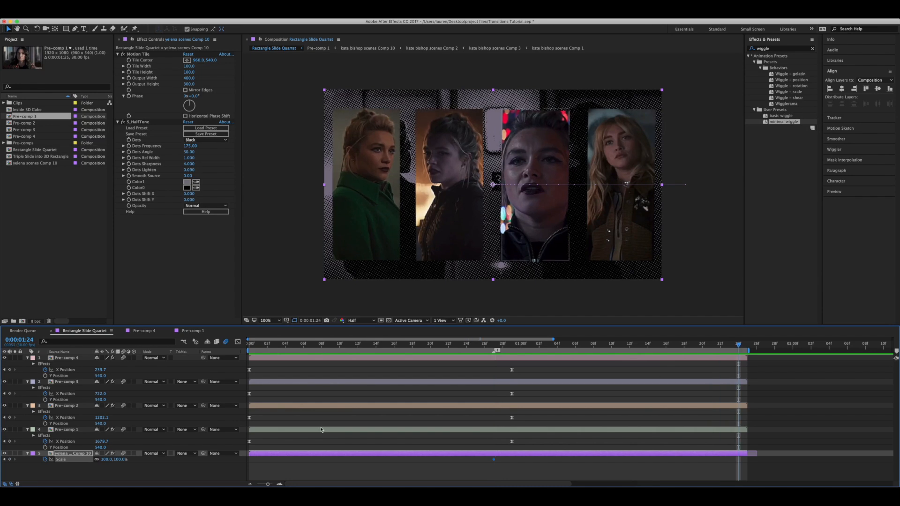
left_click_drag(109, 460, 119, 459)
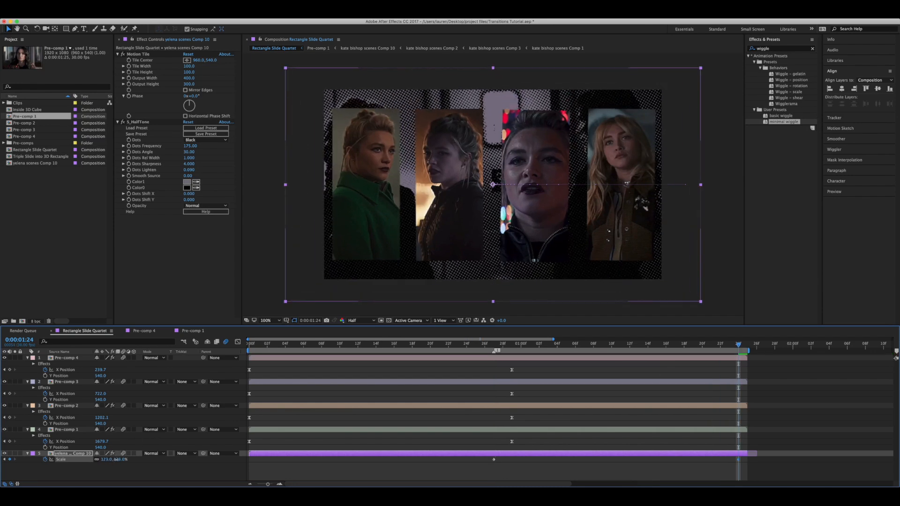
Apply Easy Ease to both Scale keyframes of yelena scenes Comp 10.
left_click_drag(744, 458, 470, 463)
right_click(494, 462)
mouse_move(526, 476)
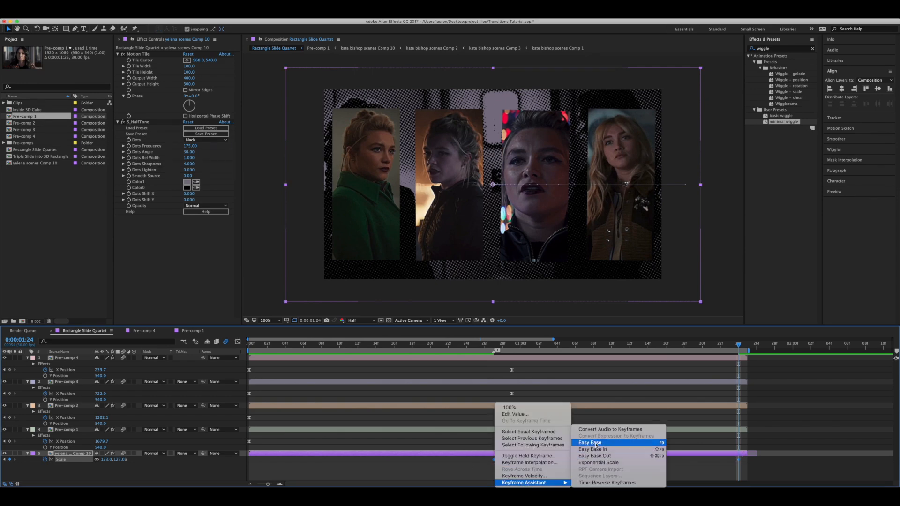
left_click(596, 445)
Reshape yelena scenes Comp 10's Scale curve by pulling both ease handles back to frame 27 for a fast start and long slowdown, and preview.
left_click(237, 343)
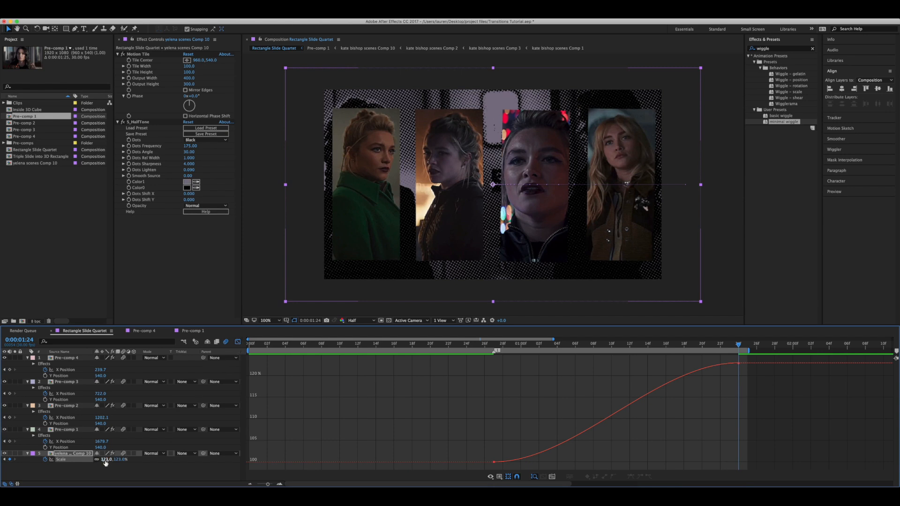
left_click(738, 364)
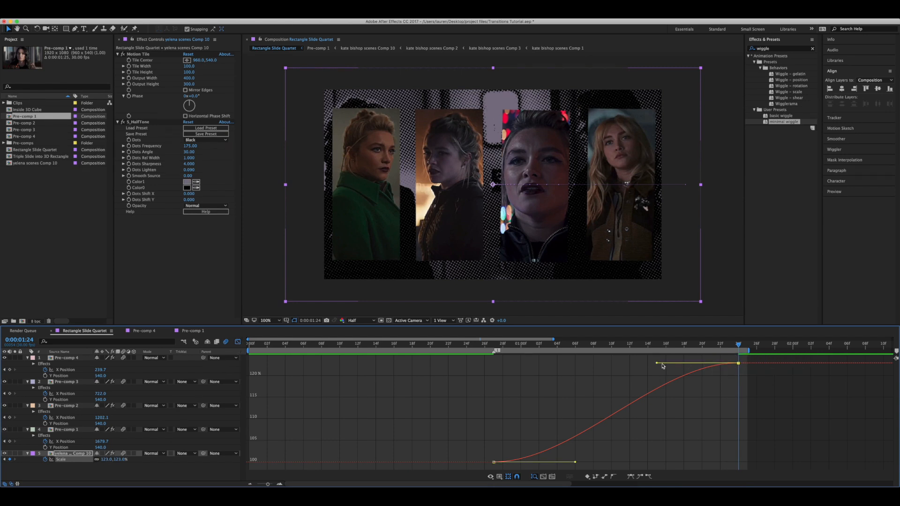
left_click_drag(655, 365, 493, 363)
left_click_drag(574, 462, 477, 462)
left_click_drag(408, 349, 395, 350)
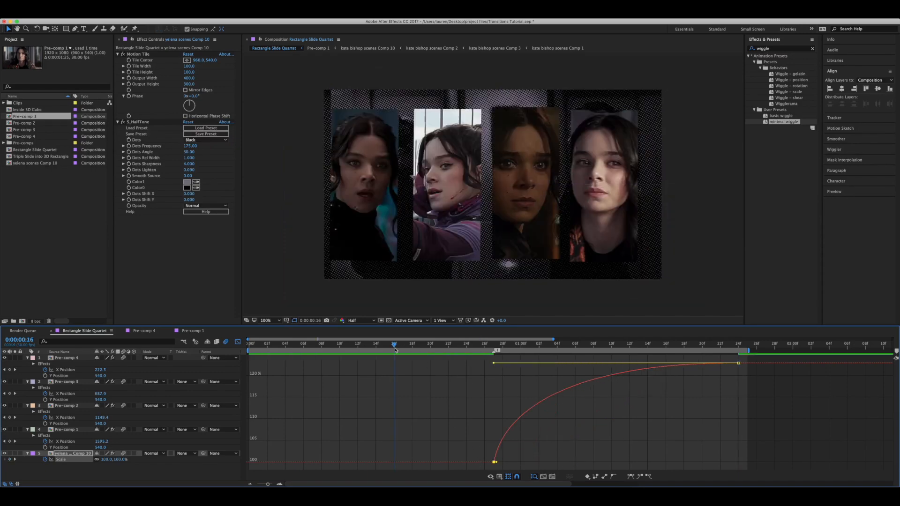
key("space")
key("space")
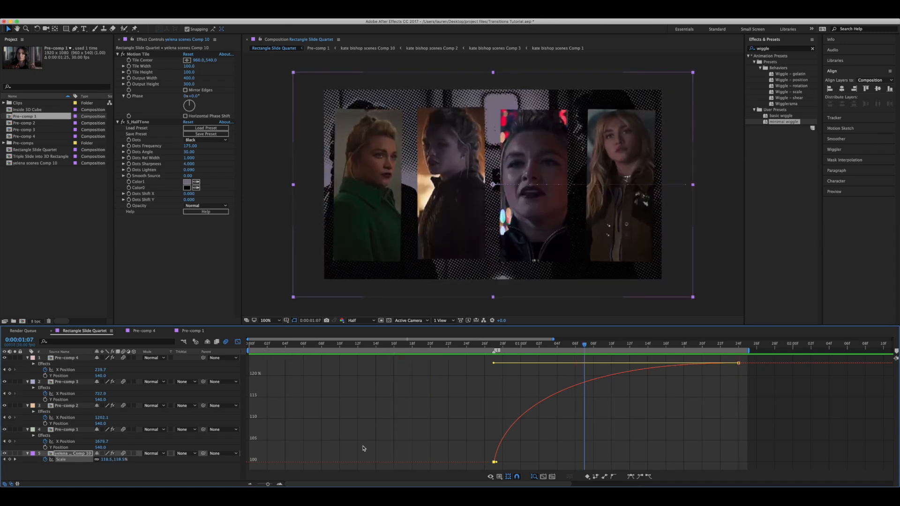
Start yelena scenes Comp 10's Scale animation at frame 9 and stretch both ease handles into an S-curve steepest near frame 27, and preview.
left_click_drag(489, 466, 636, 450)
left_click(494, 345)
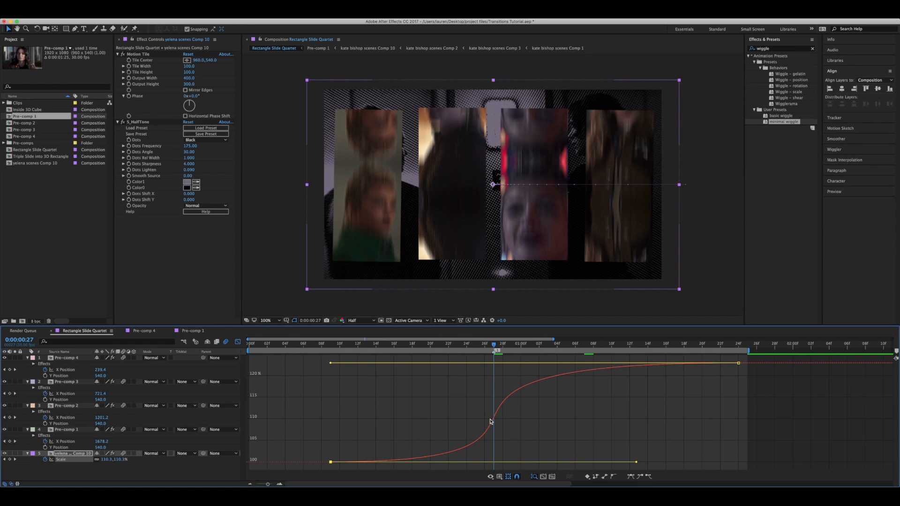
left_click(238, 341)
key("Home")
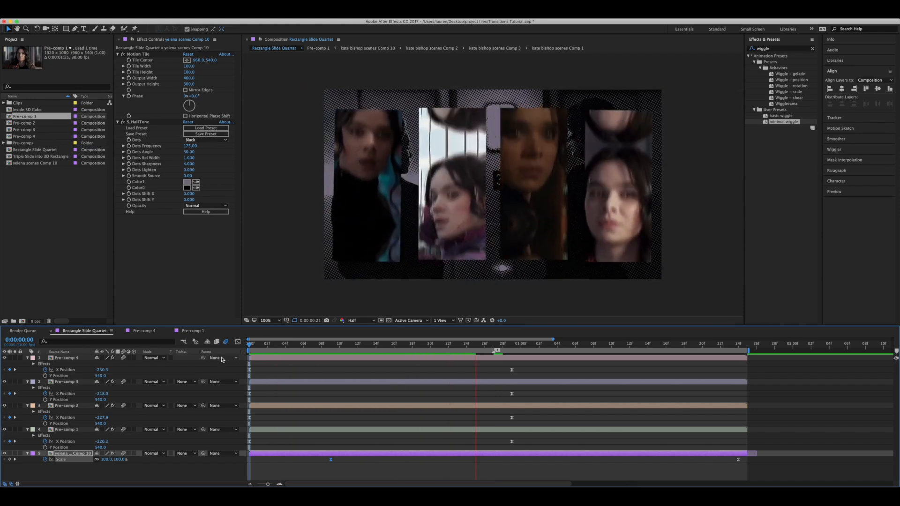
key("space")
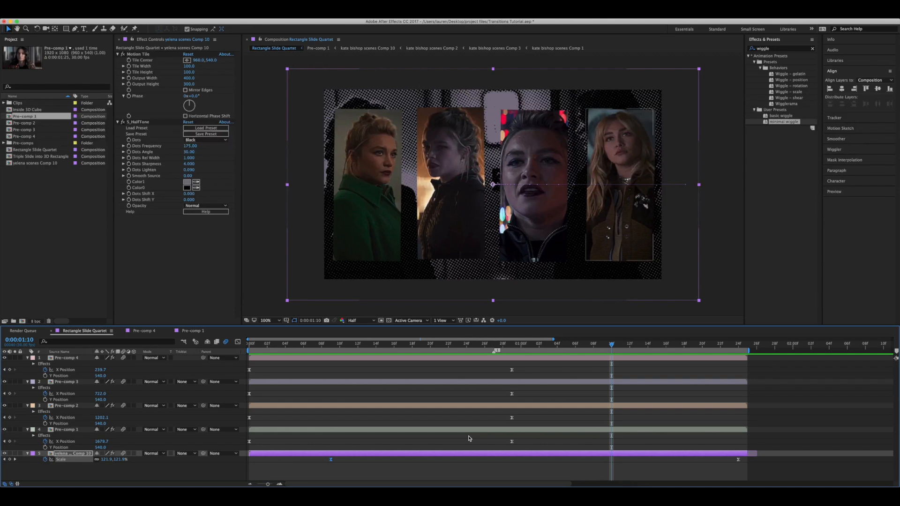
left_click(541, 445)
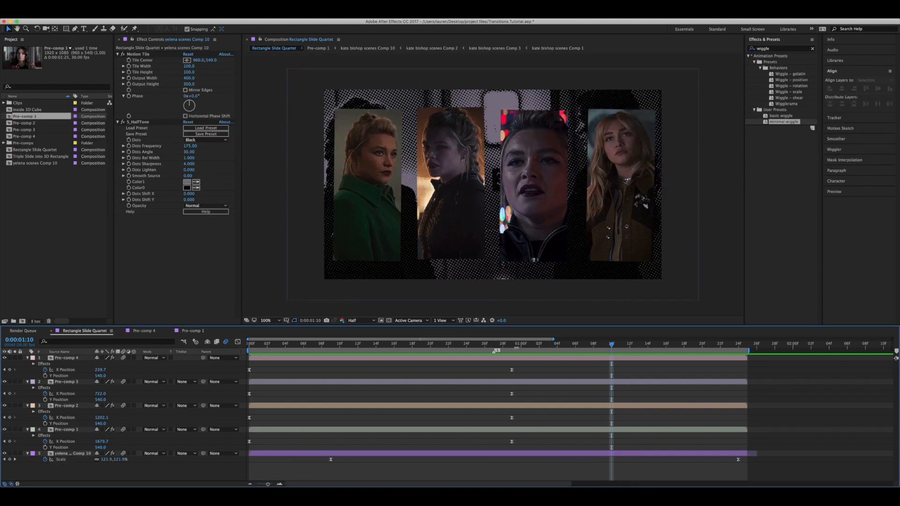
key("space")
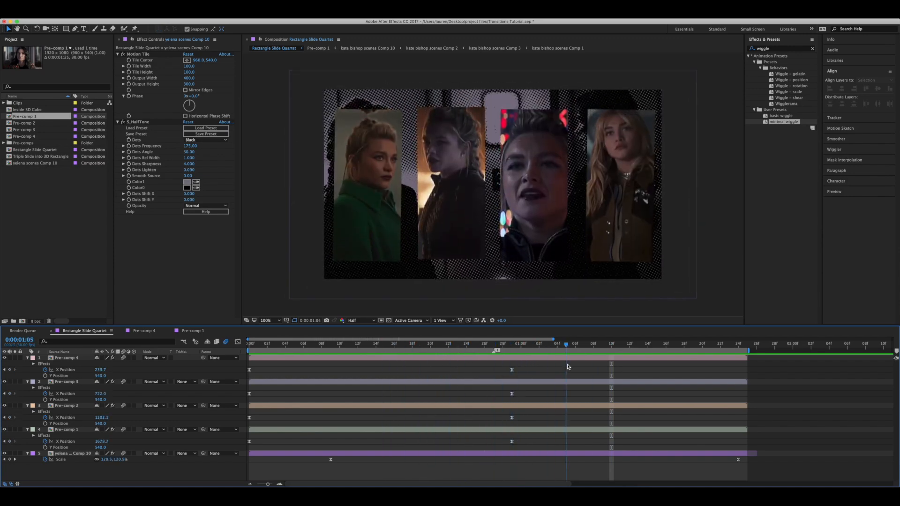
key("space")
Pre-compose the four rectangle layers, Pre-comp 1 through Pre-comp 4, into one new composition.
left_click(462, 358)
left_click(443, 430, "shift")
right_click(443, 432)
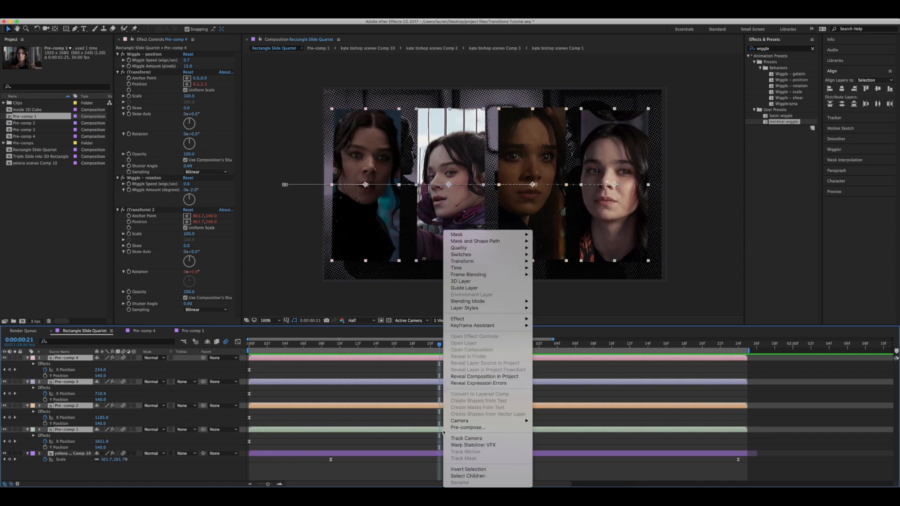
left_click(468, 425)
left_click(576, 256)
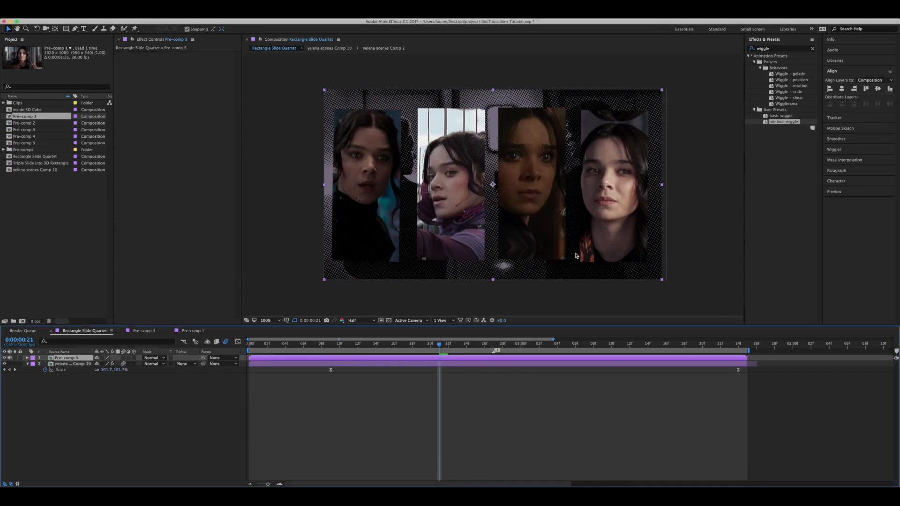
Set the Pre-comp 5 layer's label colour to Pink and duplicate the layer.
left_click(33, 358)
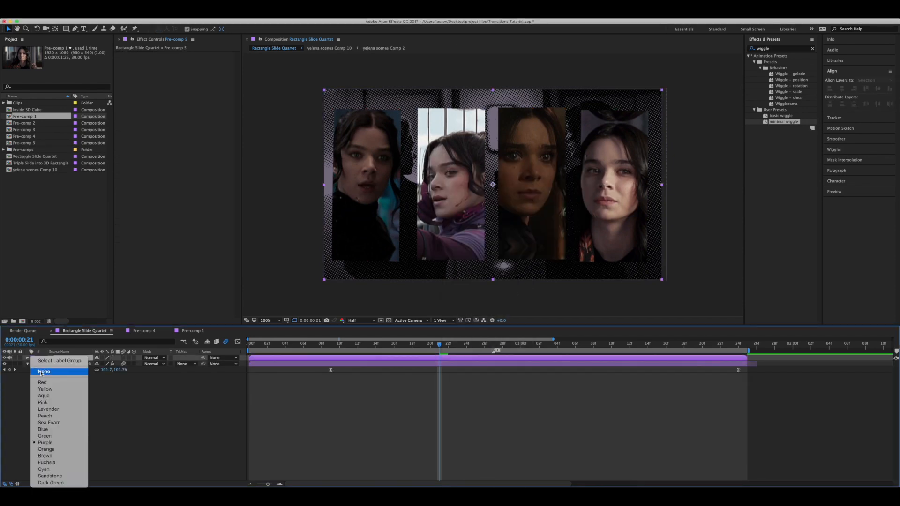
left_click(47, 402)
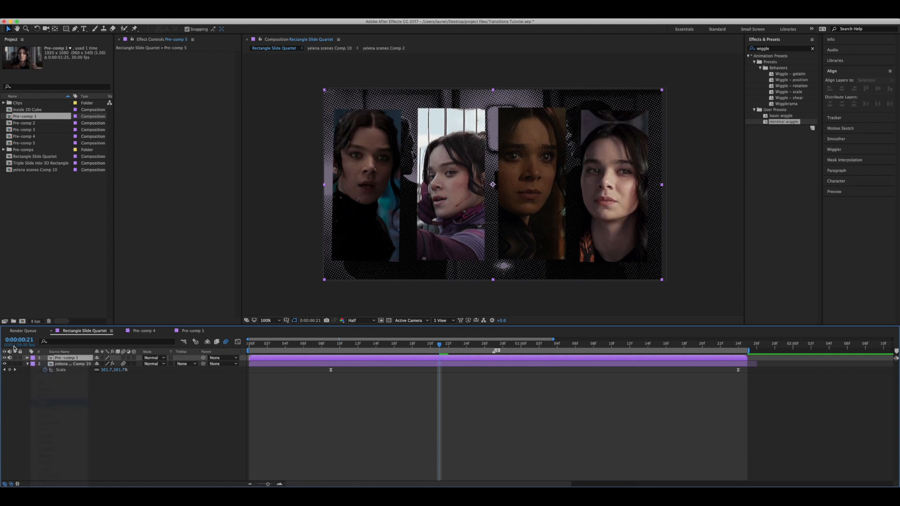
left_click(370, 420)
left_click(439, 359)
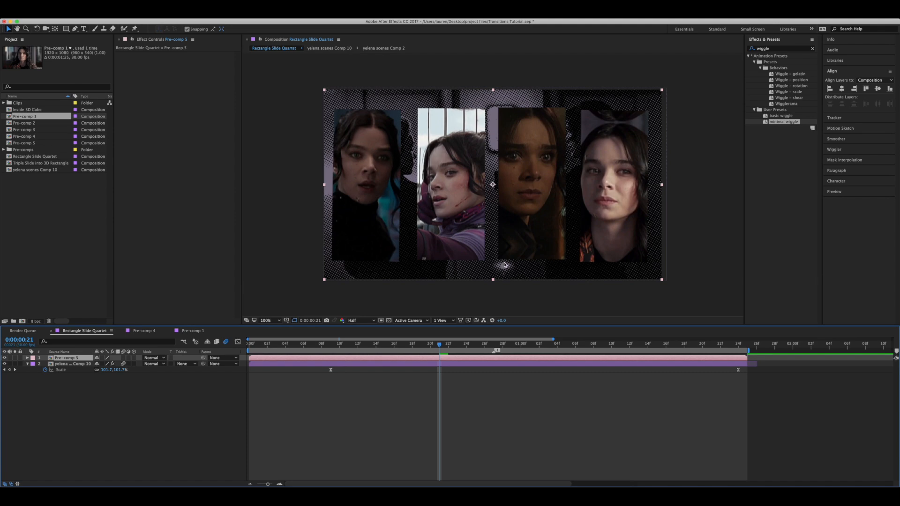
key("super+d")
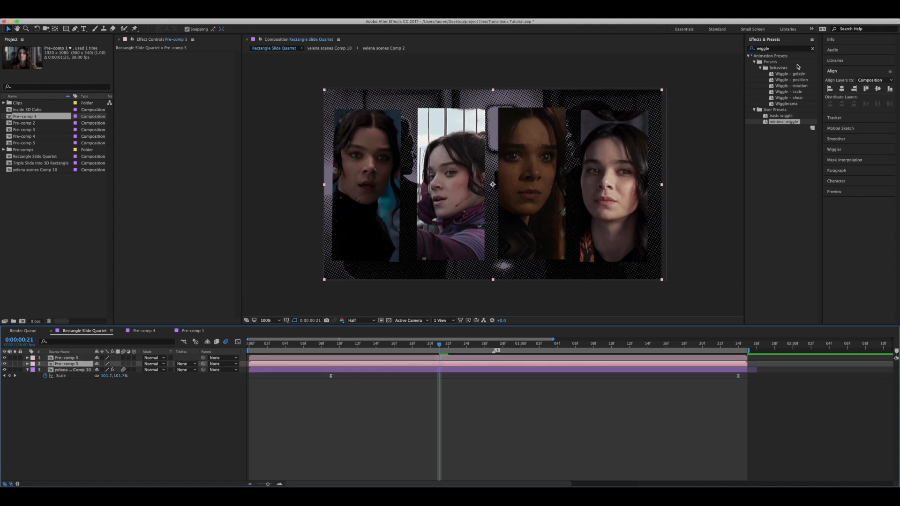
Apply S_EdgeDetect to the lower Pre-comp 5 layer and set its Scale to 111%.
left_click(774, 49)
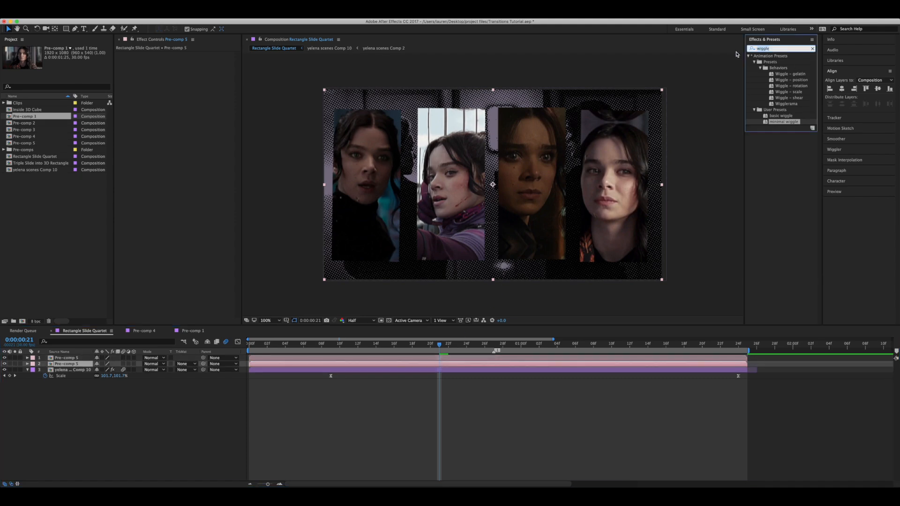
type("edge d")
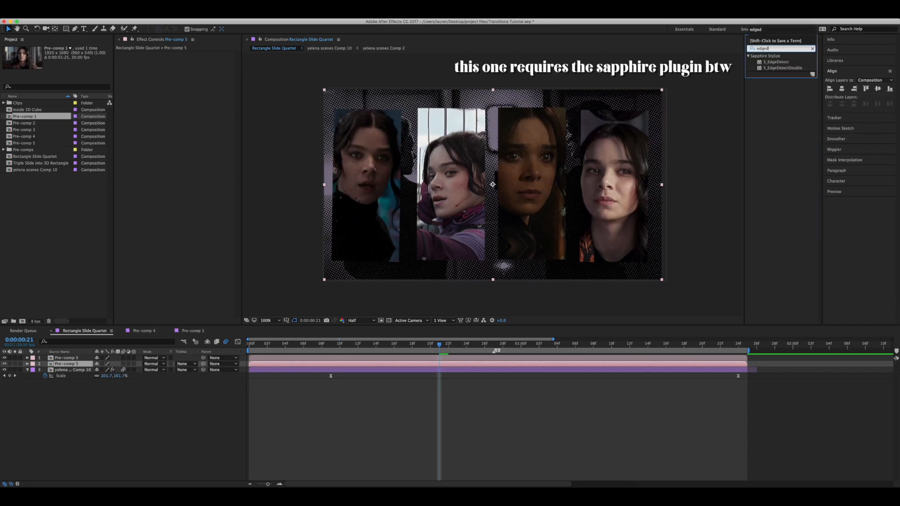
double_click(777, 62)
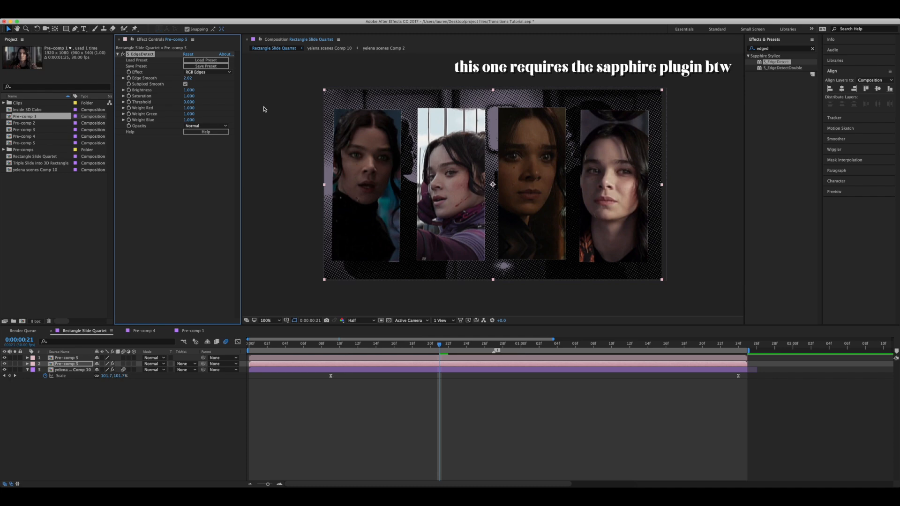
key("s")
left_click_drag(106, 369, 114, 375)
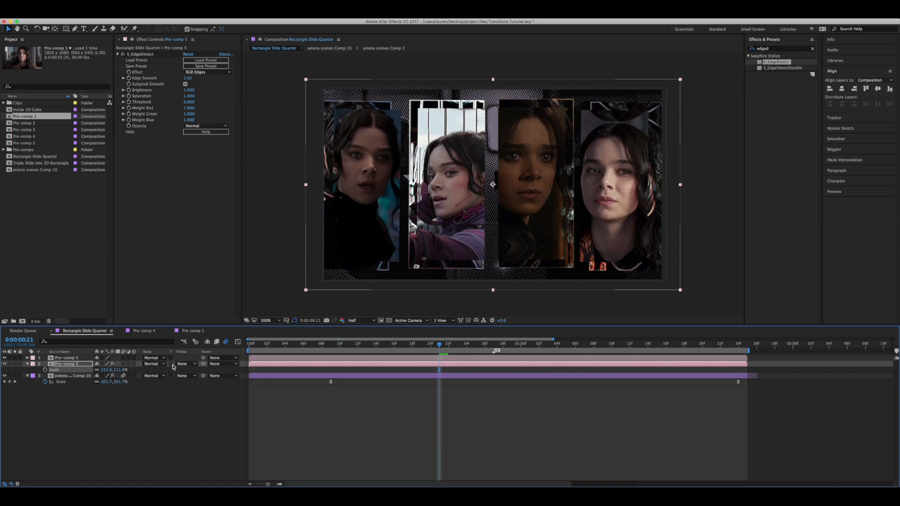
Solo the edge-detected layer and set Edge Smooth 0, Brightness 1.1, Saturation 0.77, Weight Red 1.01, Weight Green 0.83 and Weight Blue 1.52.
left_click(15, 364)
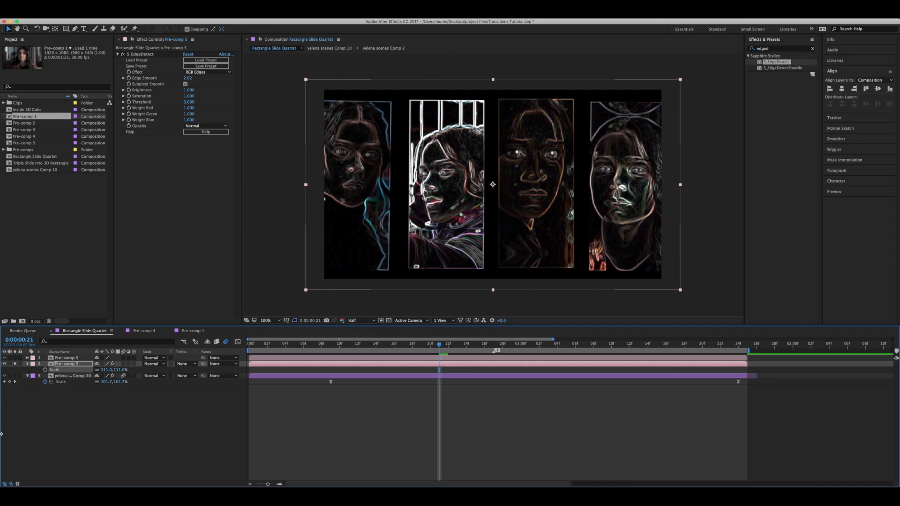
left_click_drag(187, 79, 200, 102)
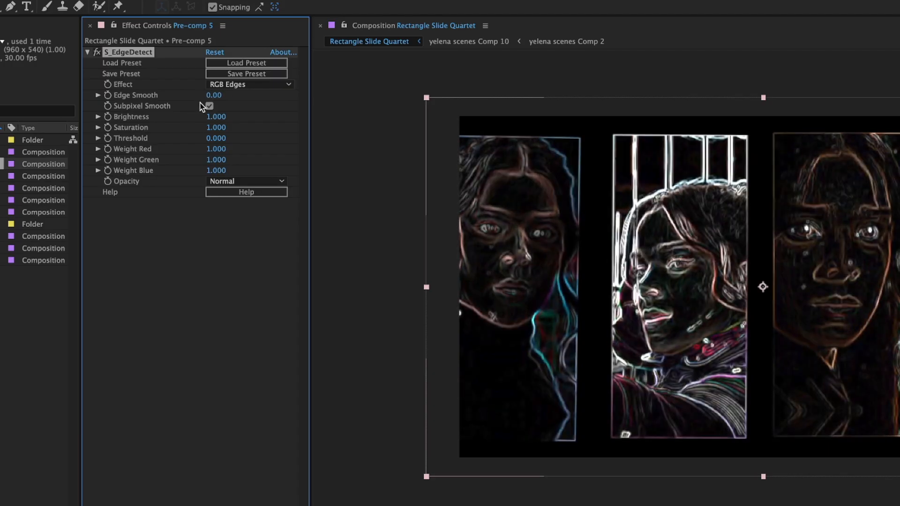
left_click_drag(222, 150, 237, 164)
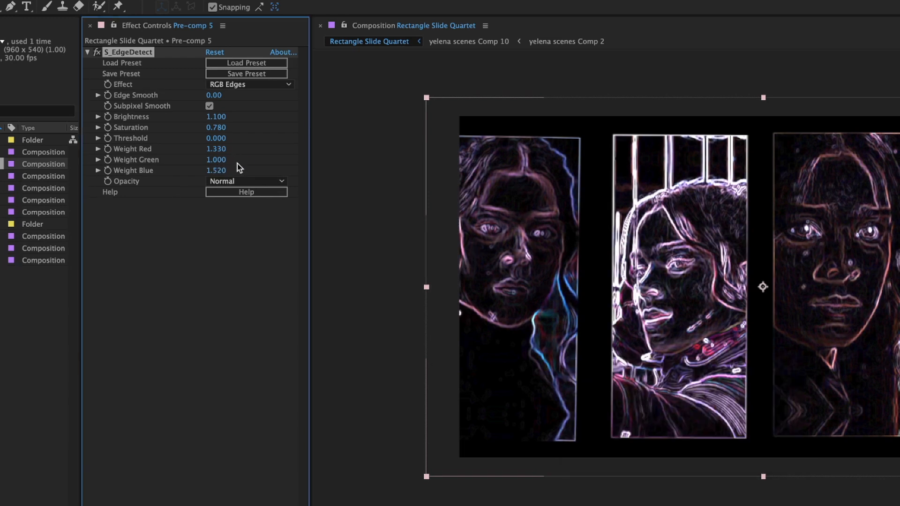
left_click(216, 159)
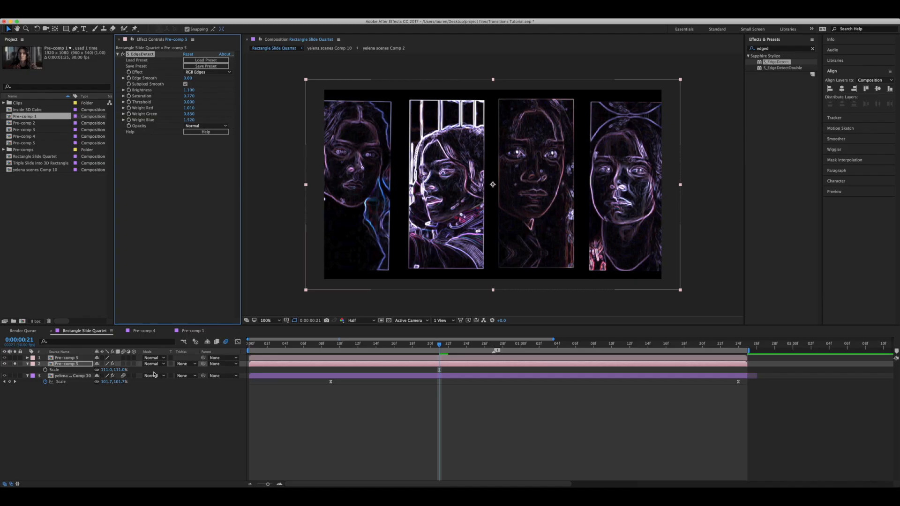
Set the edge-detected Pre-comp 5 layer's blending mode to Screen, turn off its solo, and preview the composition.
left_click(154, 376)
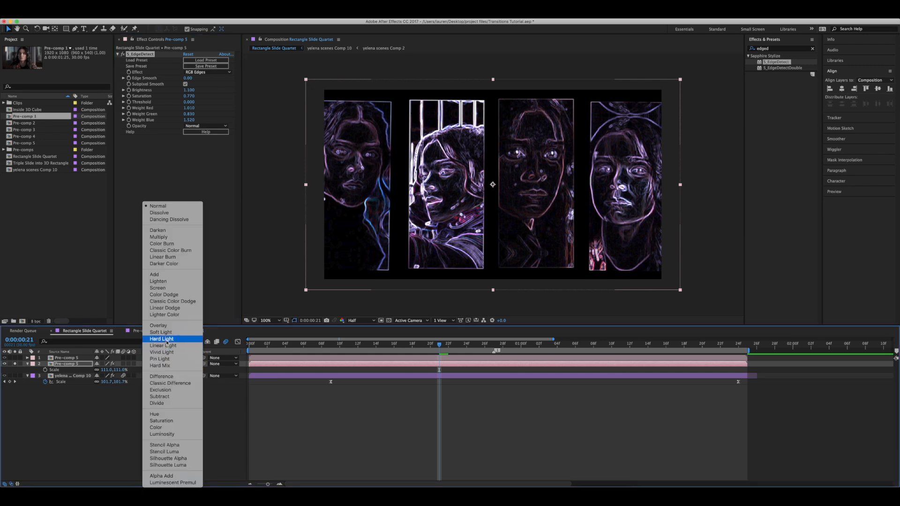
left_click(159, 288)
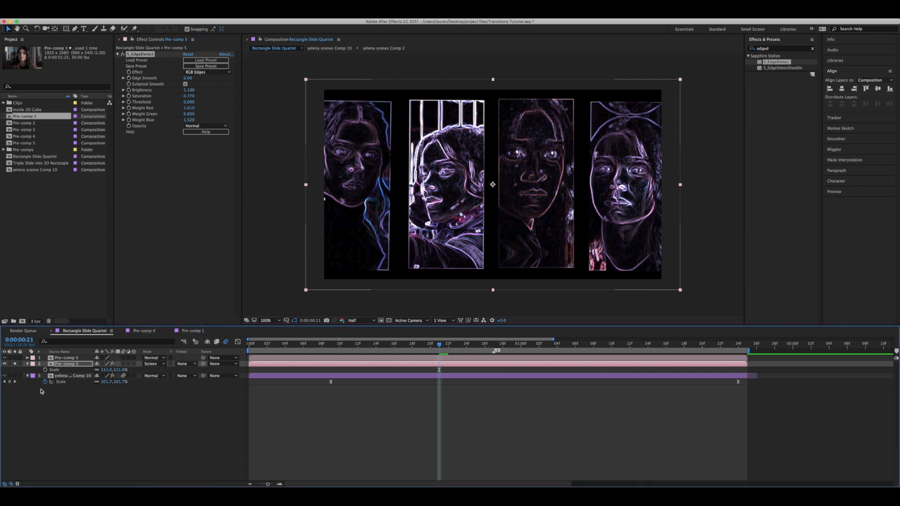
left_click(15, 364)
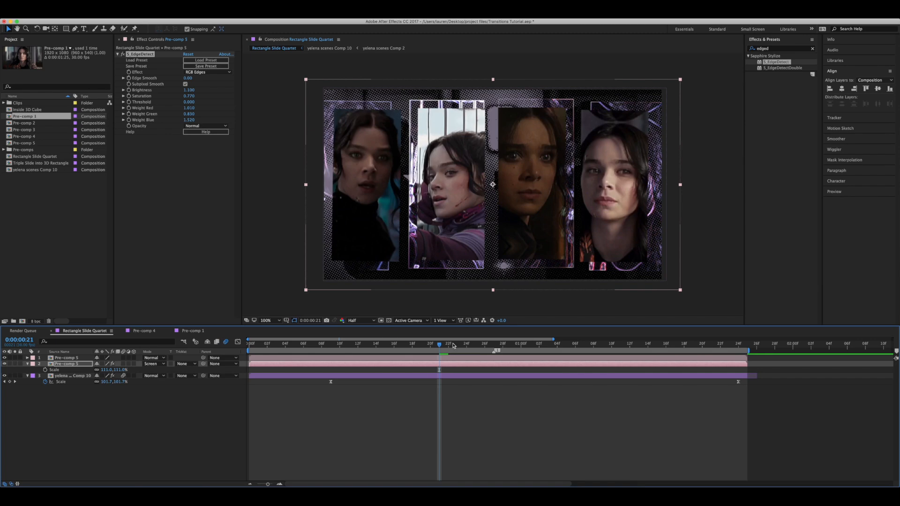
key("space")
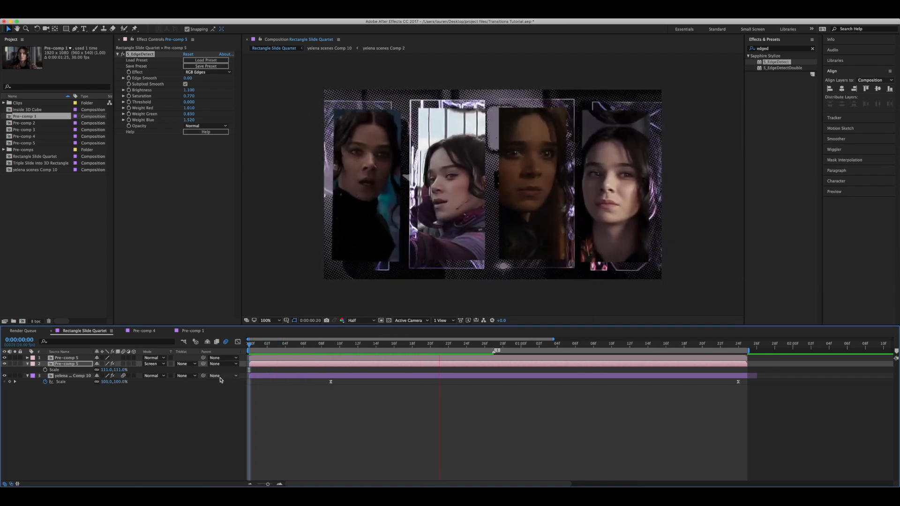
Apply Drop Shadow to the upper Pre-comp 5 layer with Distance 0 and Softness 105, and preview.
left_click(550, 360)
left_click(769, 48)
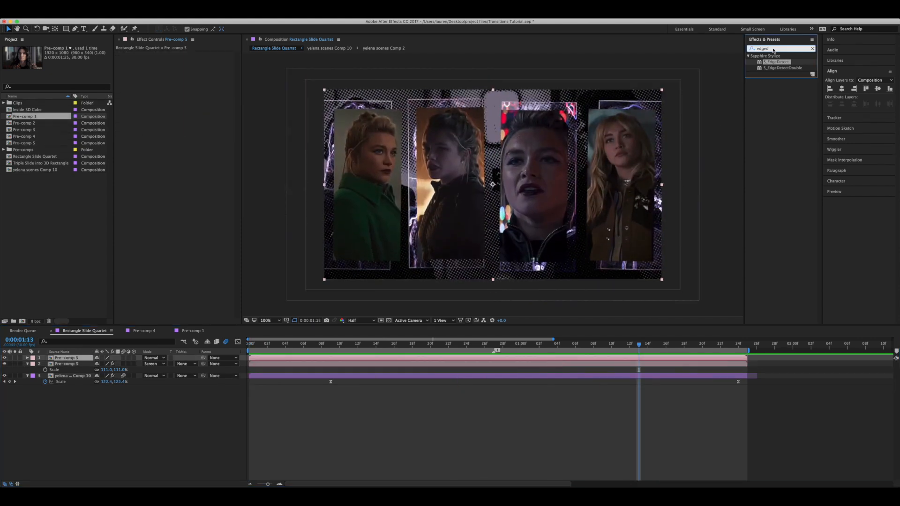
type("drop")
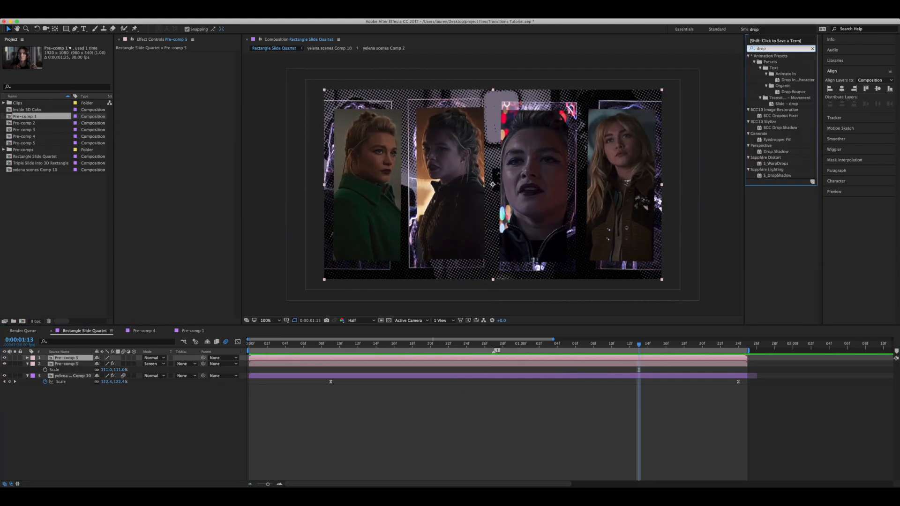
left_click_drag(771, 150, 588, 359)
left_click_drag(187, 93, 213, 95)
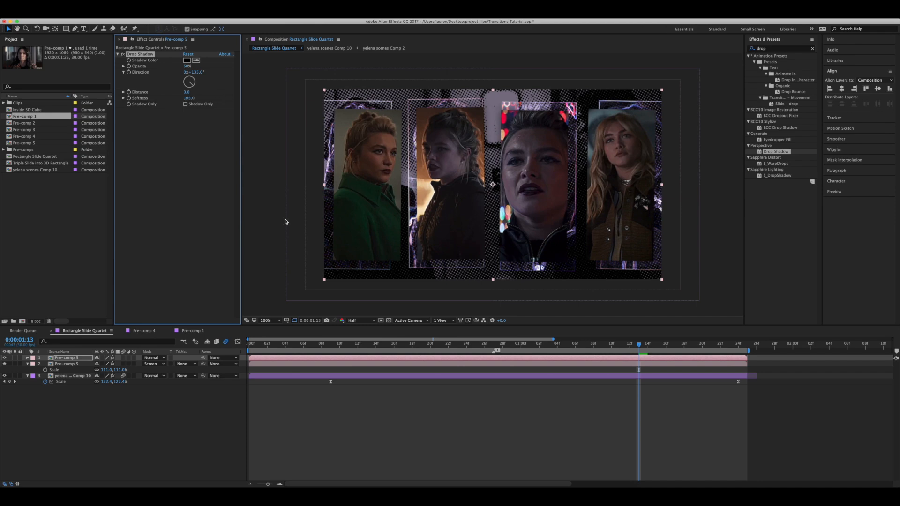
key("space")
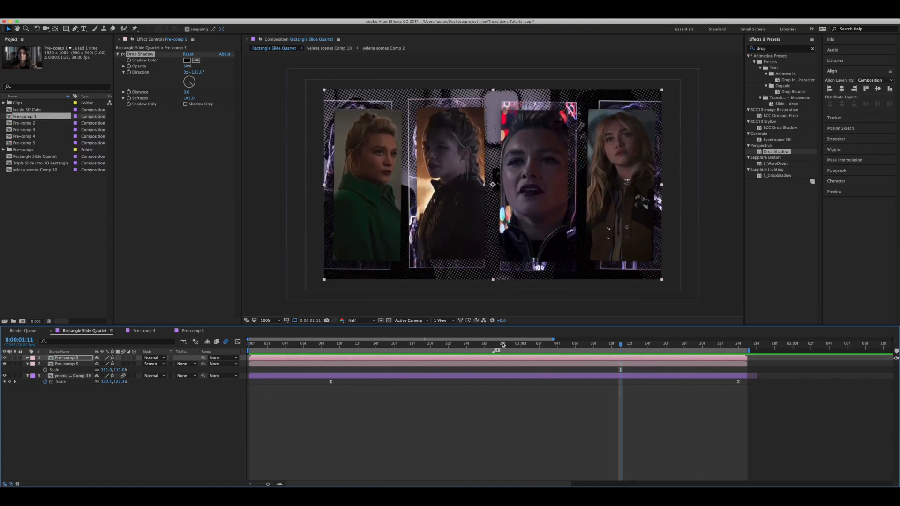
Search the effects for glow, try S_Glow on the lower Pre-comp 5 layer, and undo it.
left_click(497, 367)
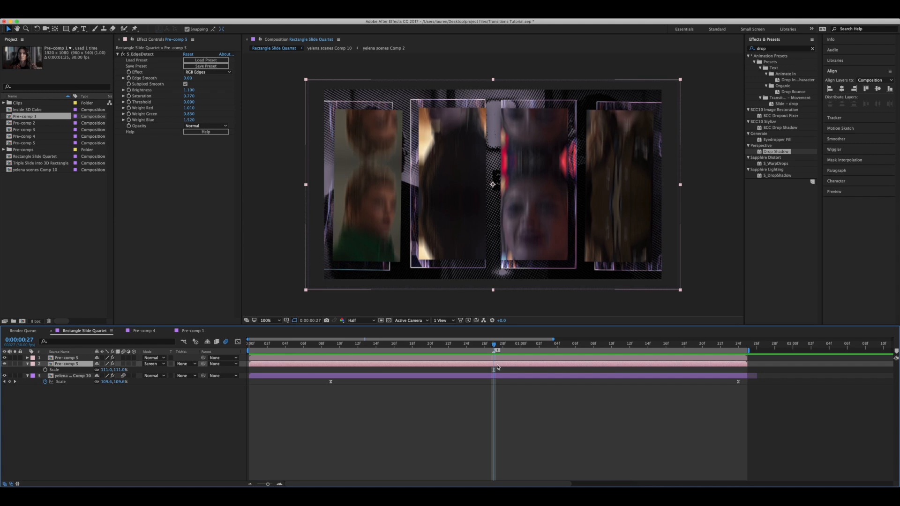
left_click(774, 49)
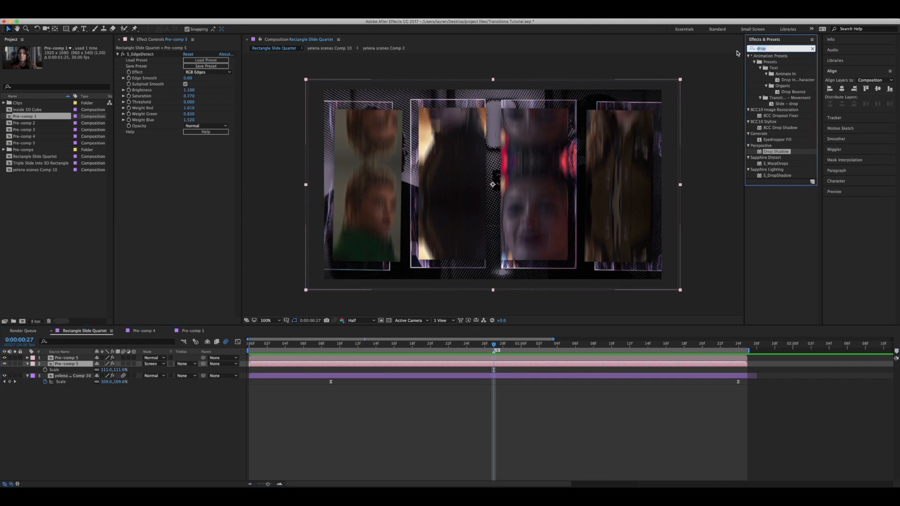
type("glow")
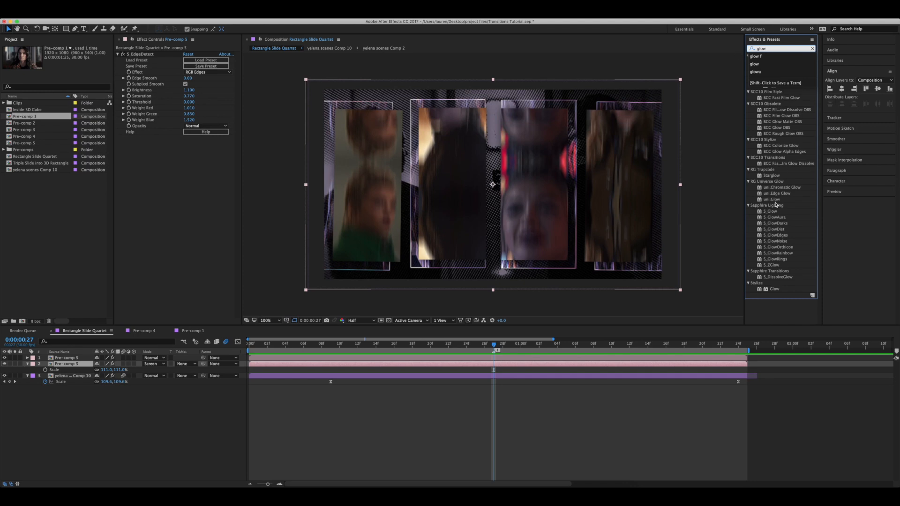
left_click(778, 213)
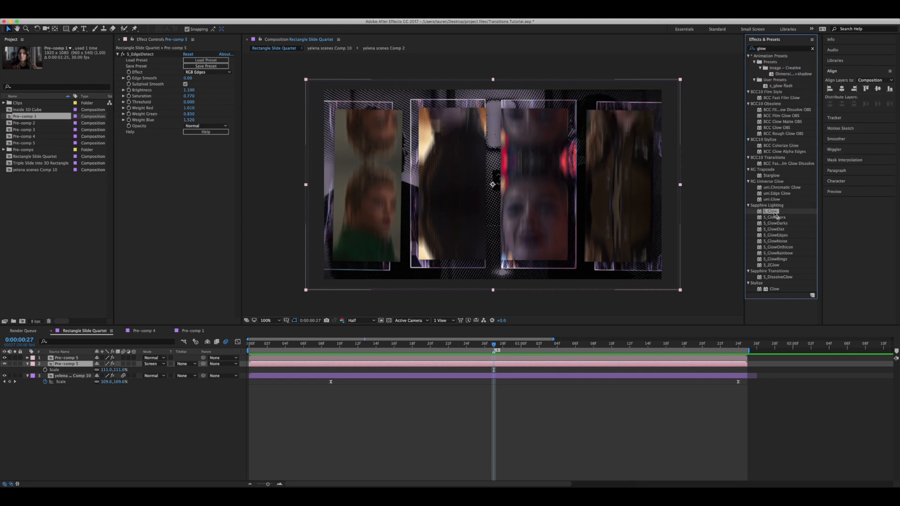
left_click_drag(776, 215, 500, 365)
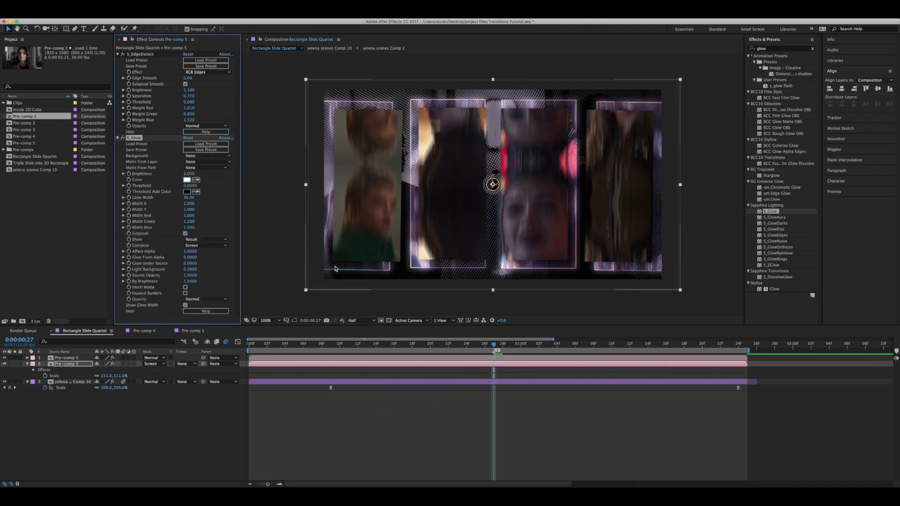
key("super+z")
Apply S_Glow to the upper Pre-comp 5 layer, keyframe its Brightness at frame 27, and reveal the keyframe in the timeline.
left_click(499, 357)
left_click(774, 212)
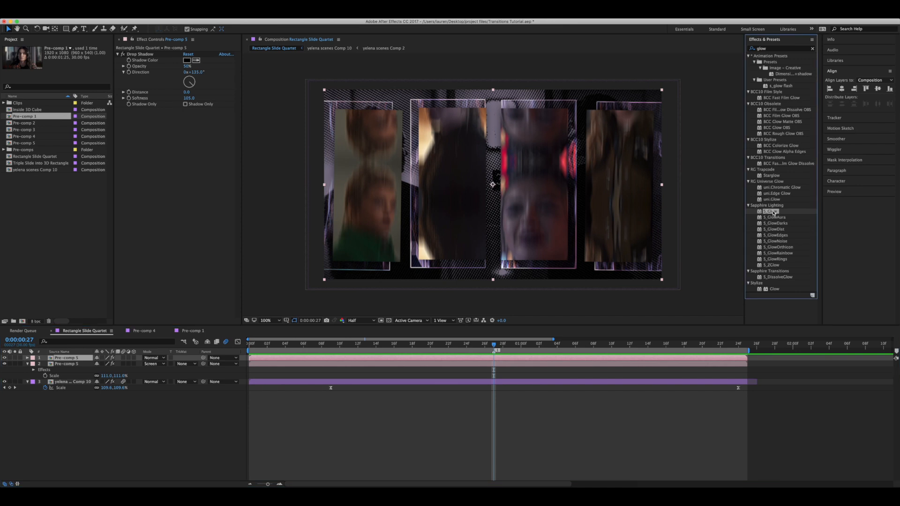
double_click(774, 212)
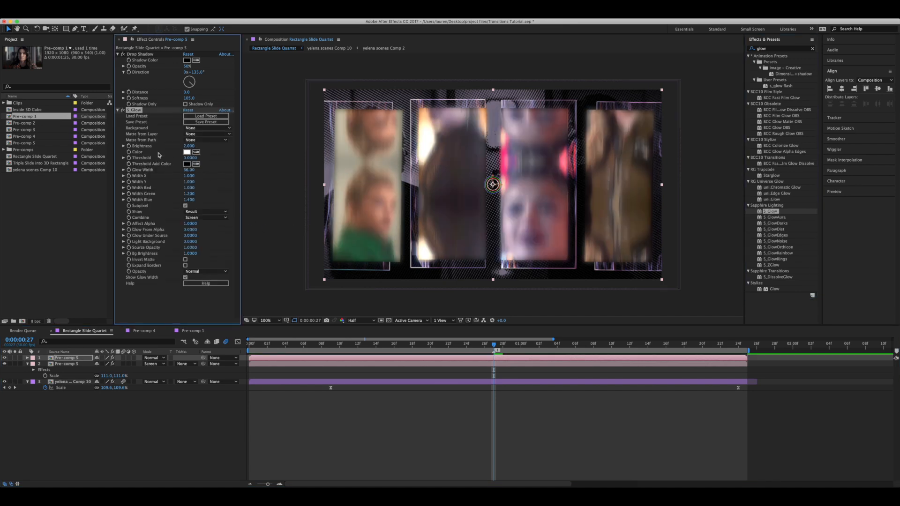
left_click(131, 146)
key("u")
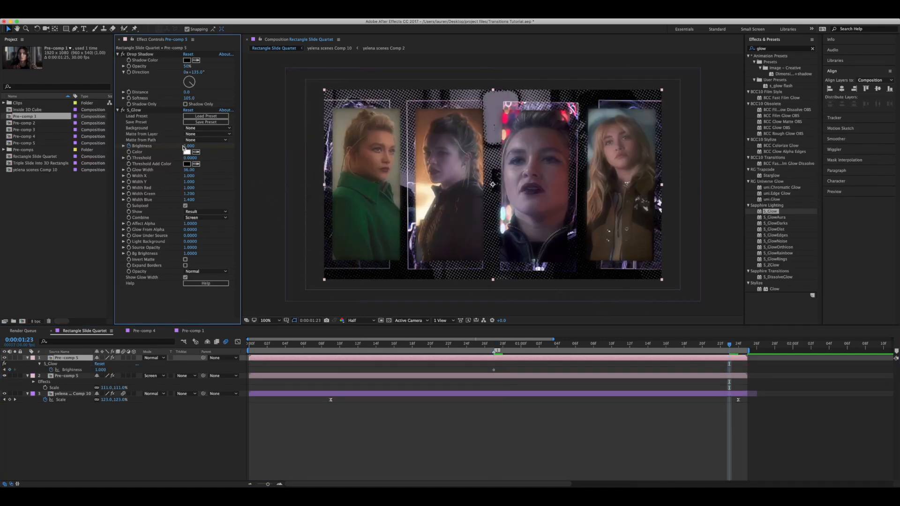
Keyframe the S_Glow Brightness of the upper Pre-comp 5 layer to 0 at 0:00:01:23 and at 0:00:00:26.
left_click(188, 146)
type("0")
left_click(234, 175)
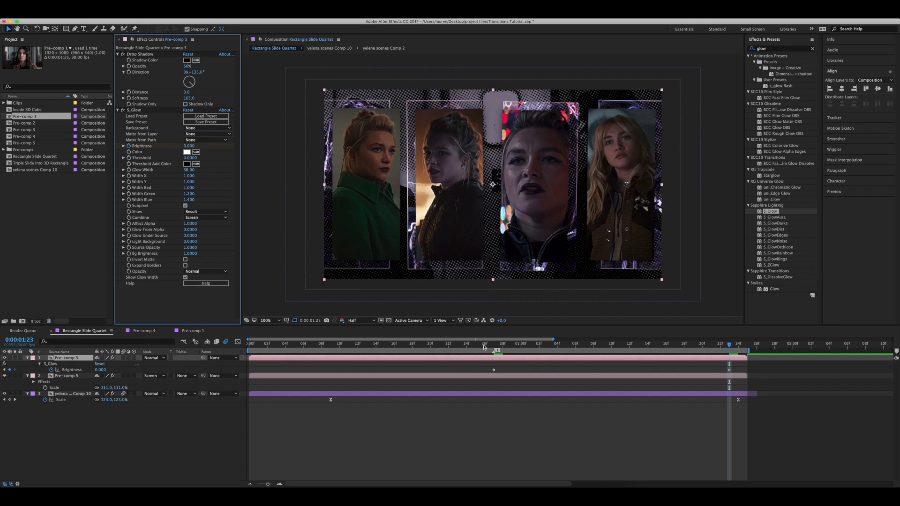
left_click(485, 345)
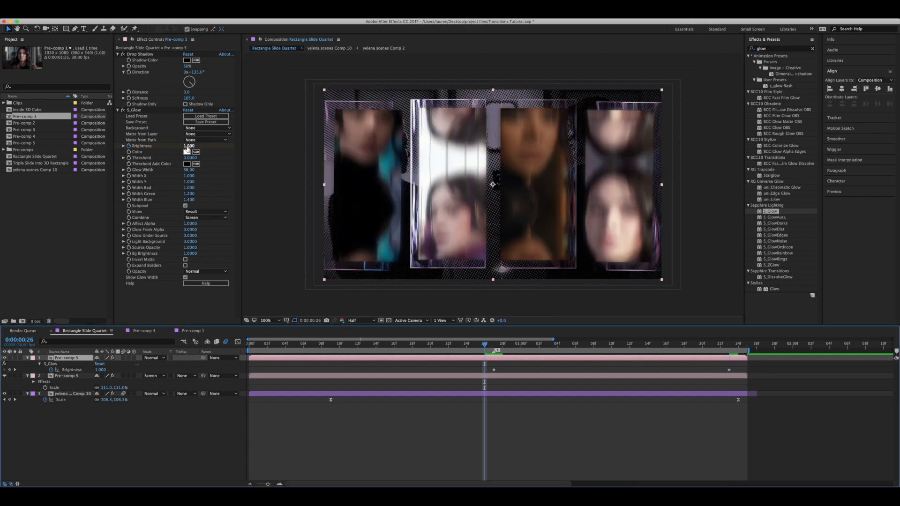
left_click(403, 346)
left_click_drag(368, 348, 485, 354)
type("0")
key("Return")
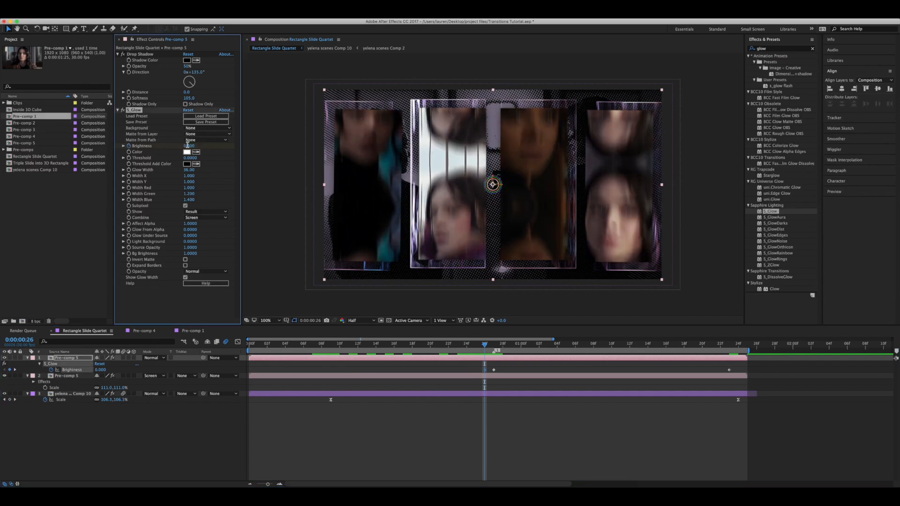
Apply Easy Ease to the S_Glow Brightness keyframes and preview the glow.
right_click(731, 371)
right_click(730, 370)
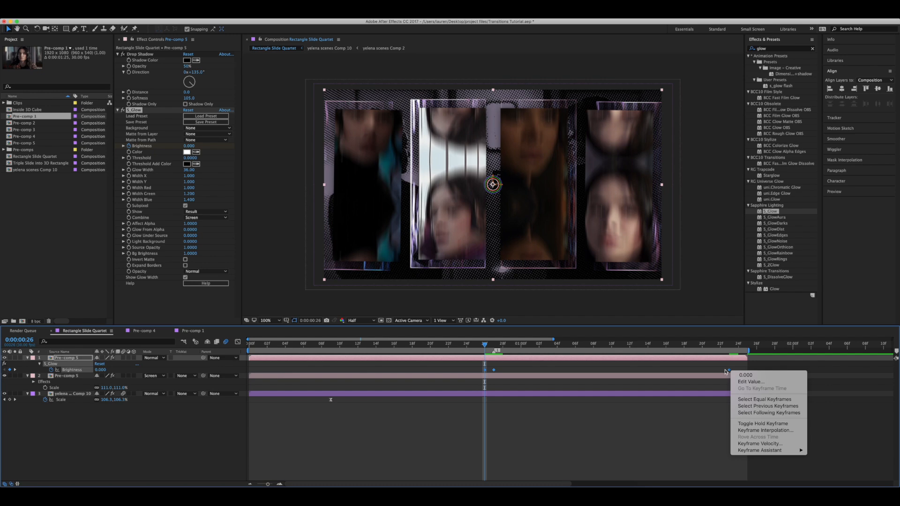
mouse_move(759, 450)
left_click(703, 442)
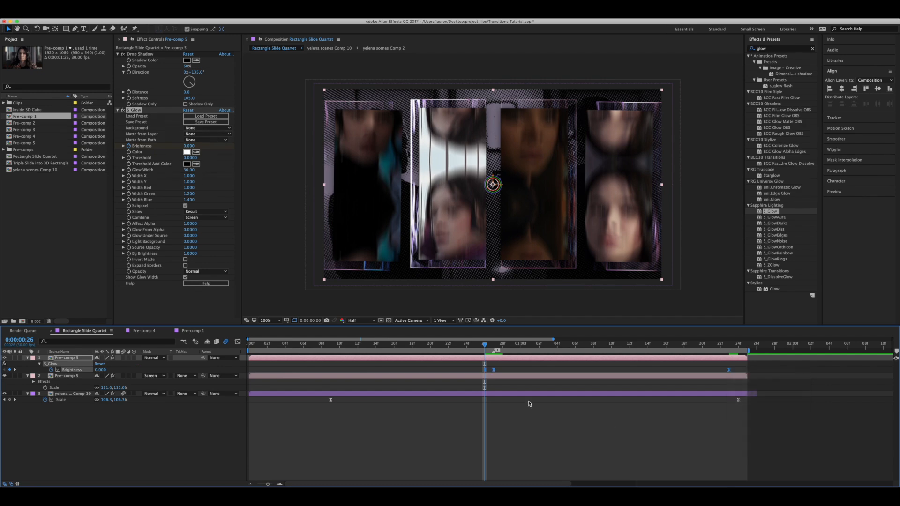
key("space")
key("space")
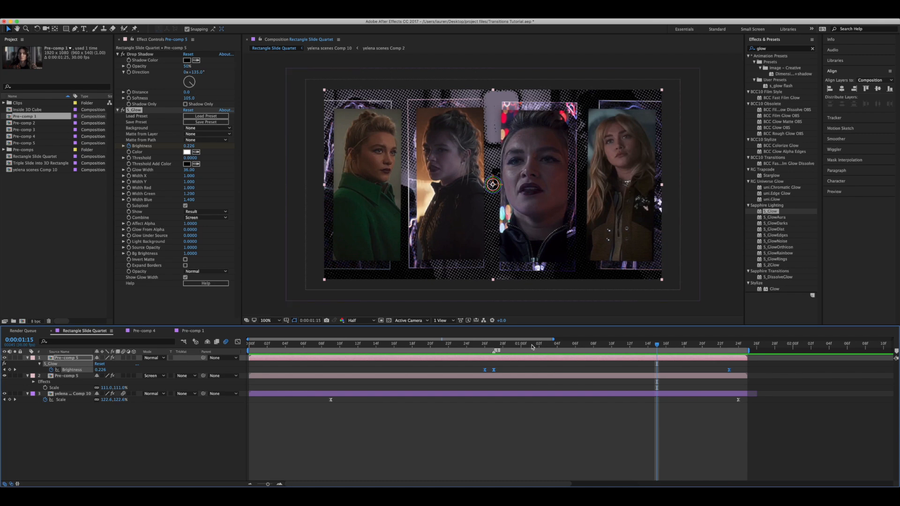
left_click(532, 347)
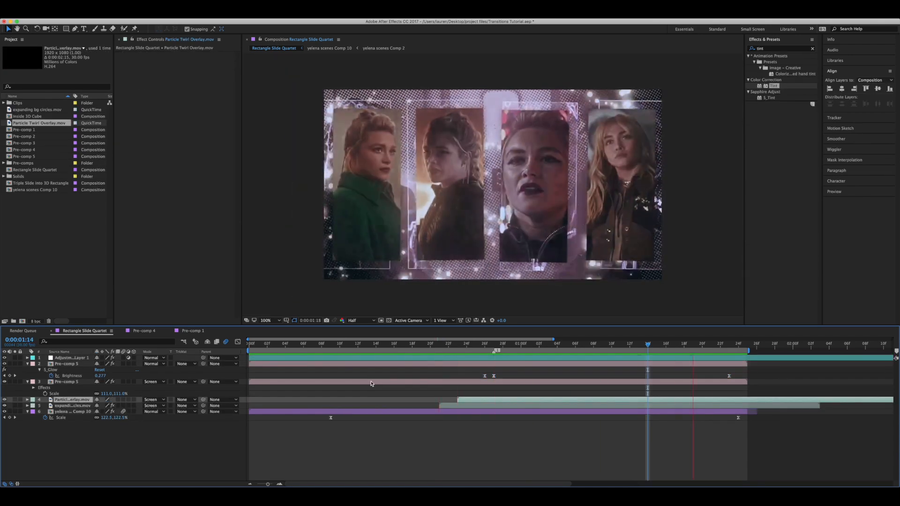
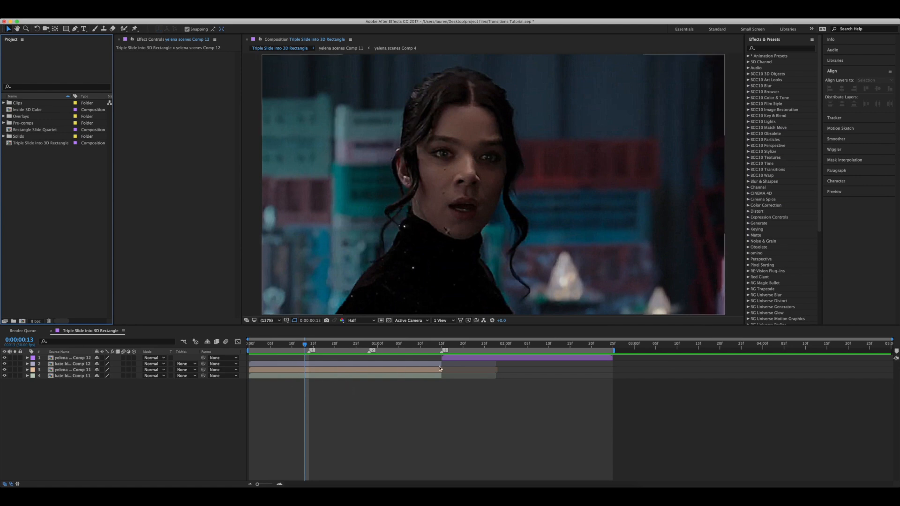
In the Triple Slide into 3D Rectangle composition, enable motion blur for the composition and its lower three layers.
left_click_drag(435, 346, 322, 368)
left_click(322, 364)
left_click(4, 363)
left_click(4, 369)
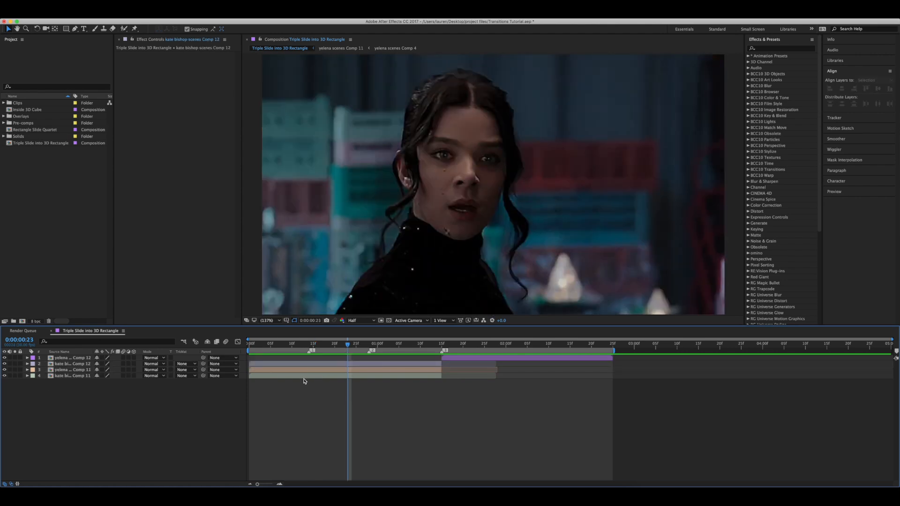
left_click(226, 342)
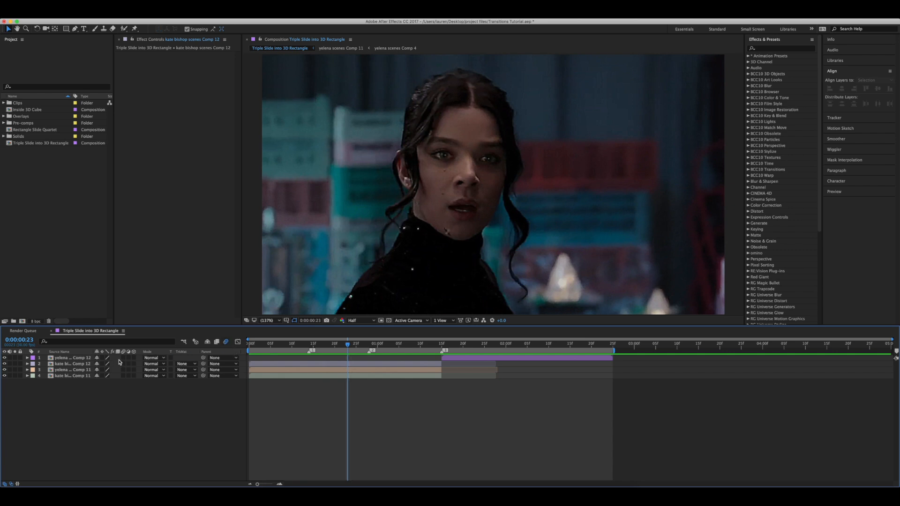
left_click_drag(122, 359, 123, 378)
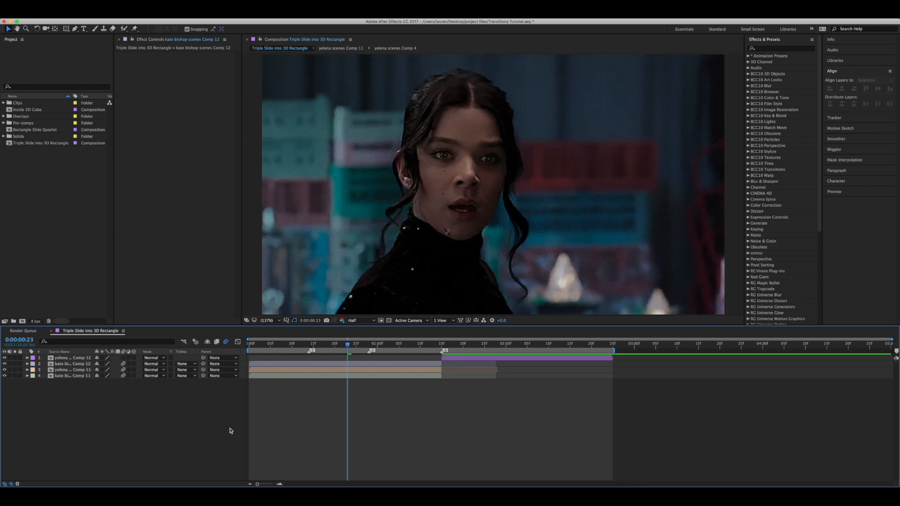
Preview the kate bishop scenes Comp 11 layer and show the yelena scenes Comp 11 layer at frame 13.
left_click(258, 377)
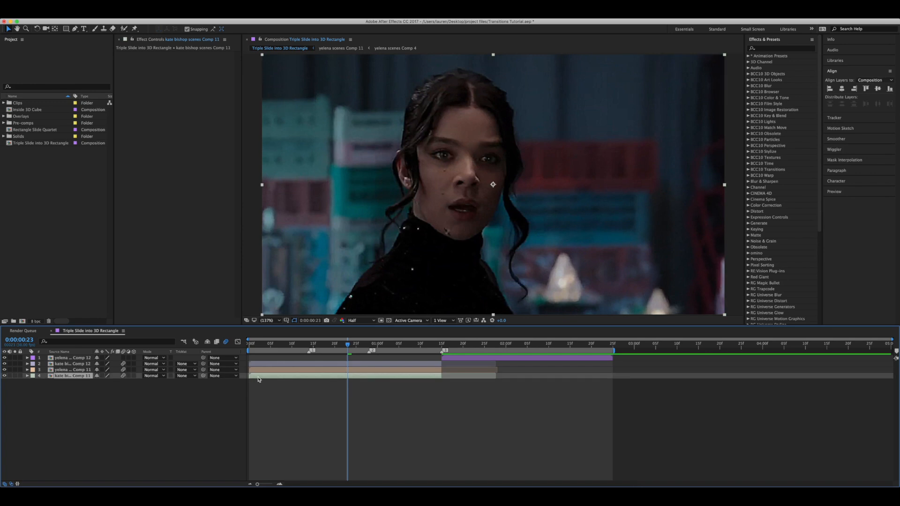
left_click(291, 344)
key("space")
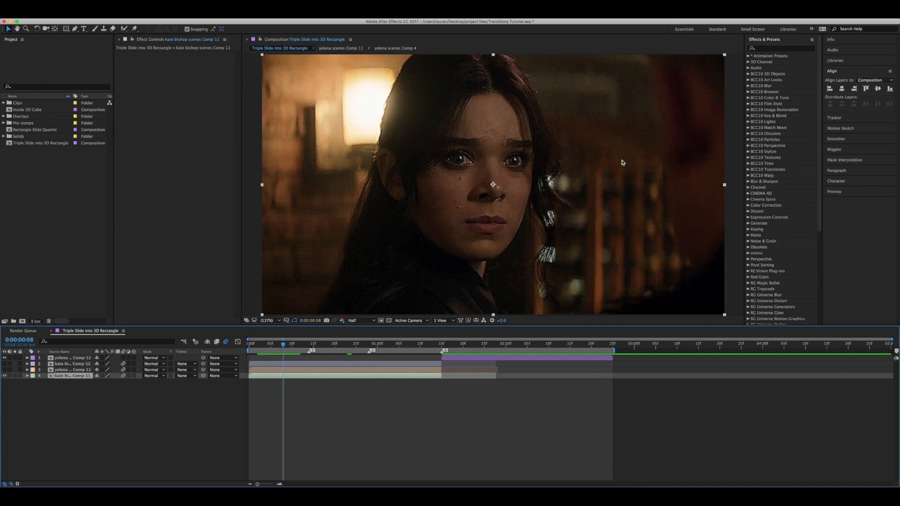
left_click(305, 347)
left_click(289, 370)
left_click(5, 371)
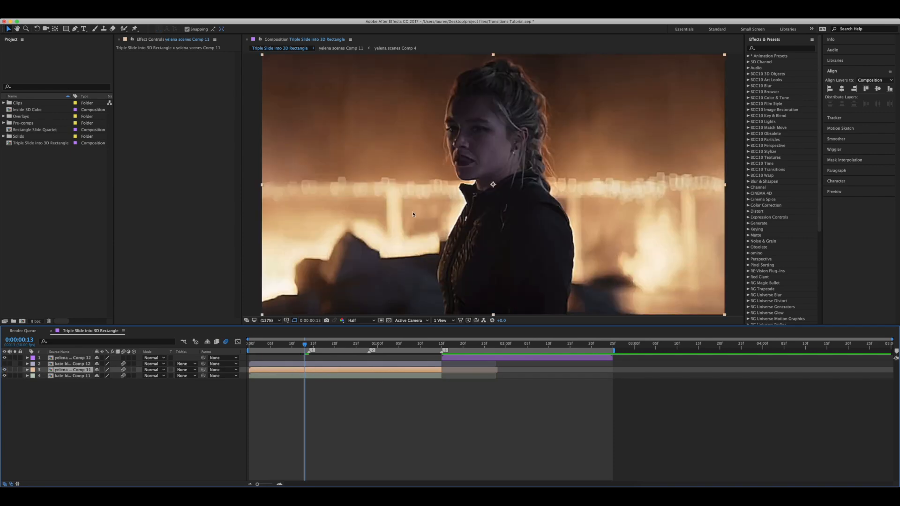
Draw a four-point Pen mask with a slanted left edge around the woman in yelena scenes Comp 11, and fine-tune that edge's points.
key("comma")
left_click(400, 290)
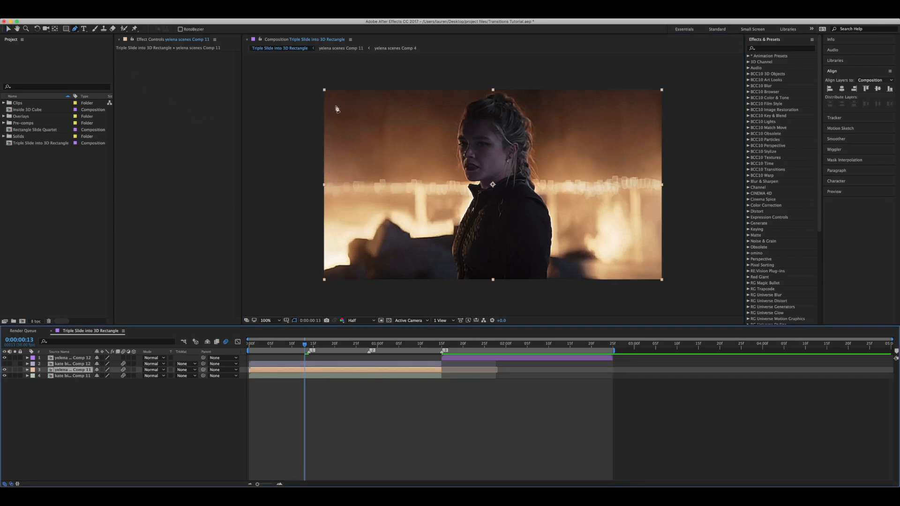
left_click(423, 83)
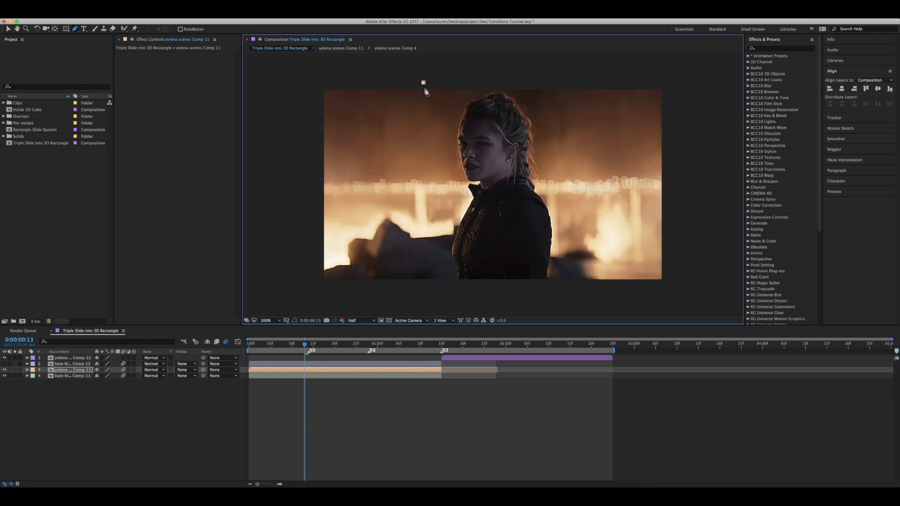
left_click(464, 289)
left_click(678, 284)
left_click(681, 80)
left_click(424, 83)
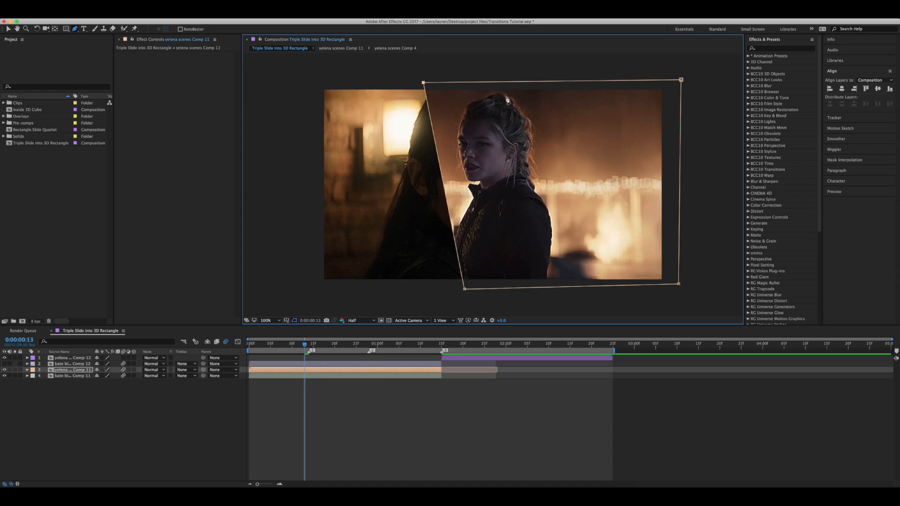
key("v")
left_click_drag(462, 291, 460, 291)
left_click_drag(423, 84, 424, 82)
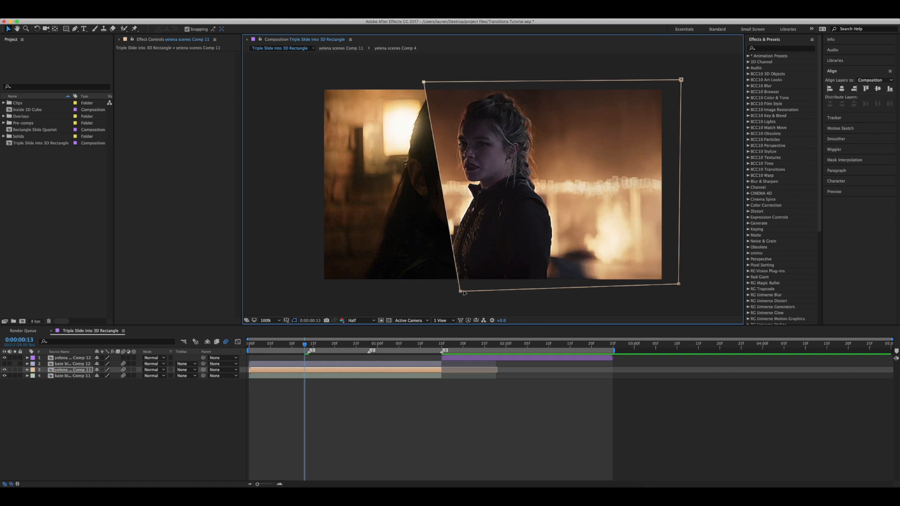
Try shifting kate bishop scenes Comp 11 left to an X position of 430, and undo the move.
left_click(420, 376)
key("p")
left_click_drag(114, 382, 85, 384)
key("super+z")
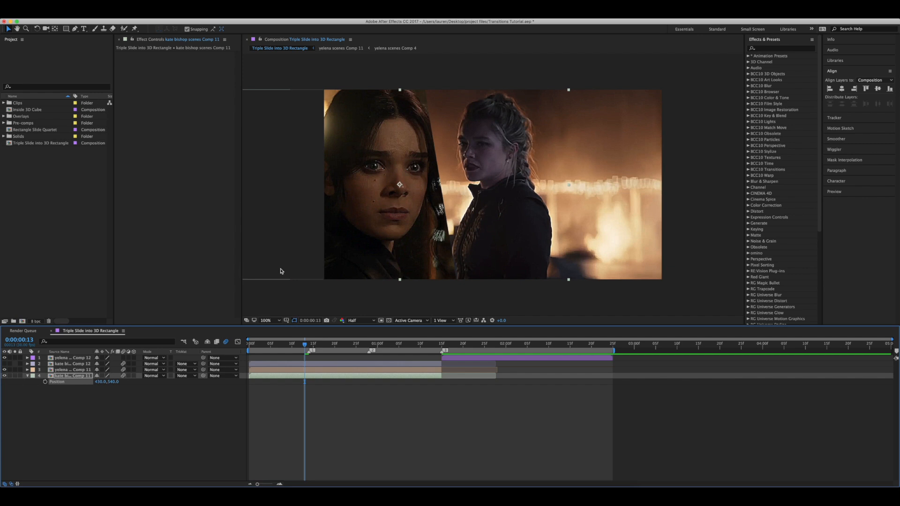
key("super+z")
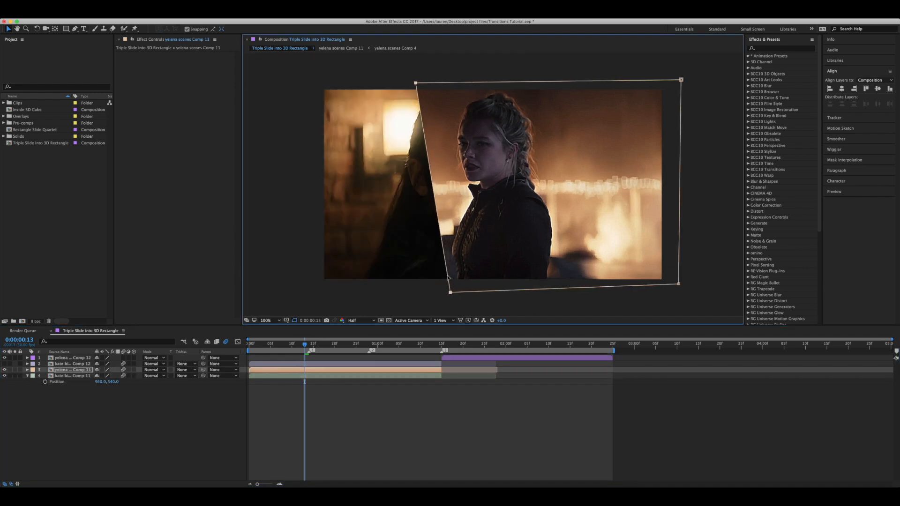
Nudge the slanted mask edge on yelena scenes Comp 11, and copy the mask onto kate bishop scenes Comp 12 with that layer shown.
left_click_drag(448, 278, 449, 278)
left_click(6, 391)
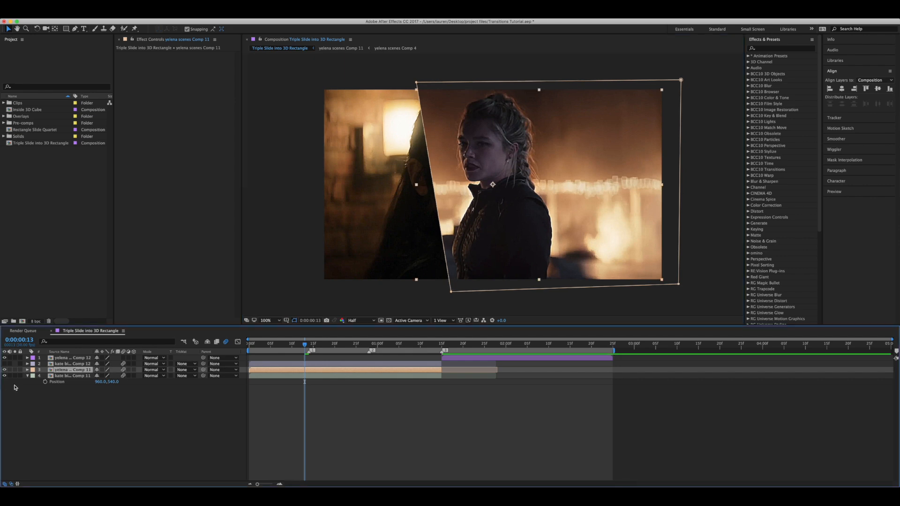
key("m")
left_click(56, 377)
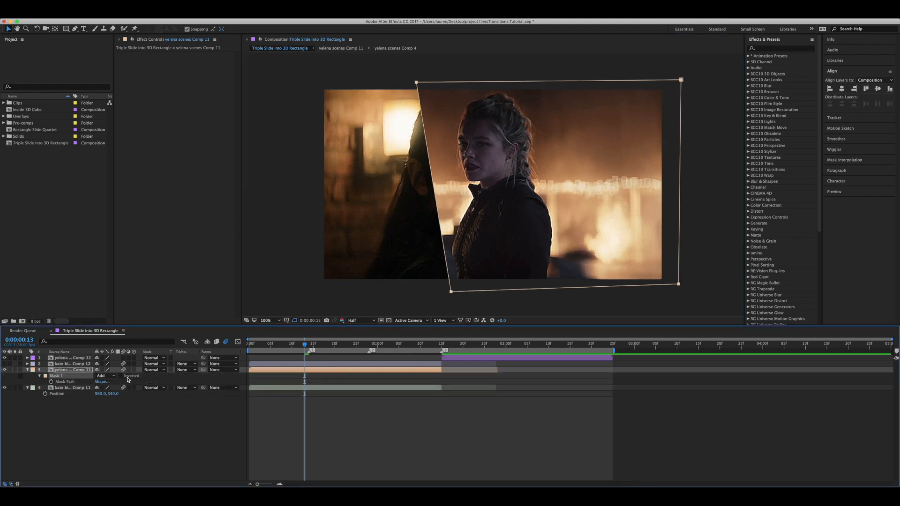
left_click(257, 365)
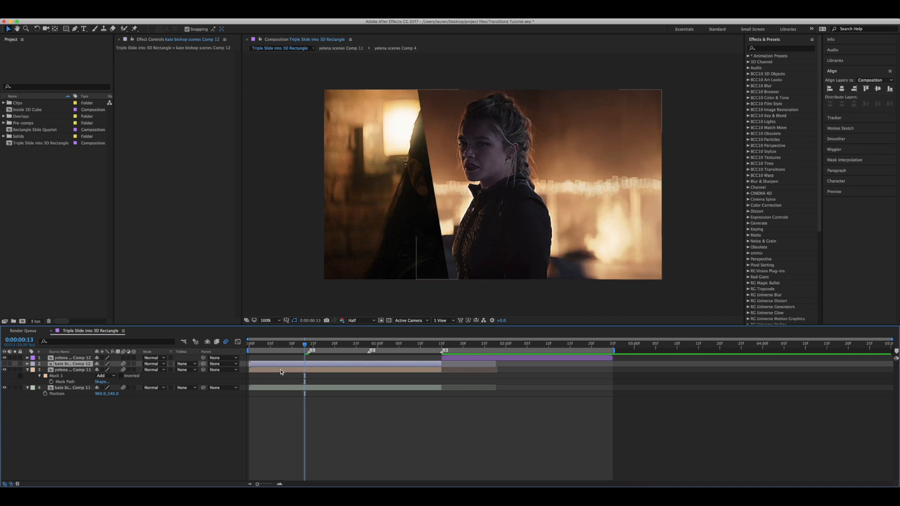
left_click(4, 364)
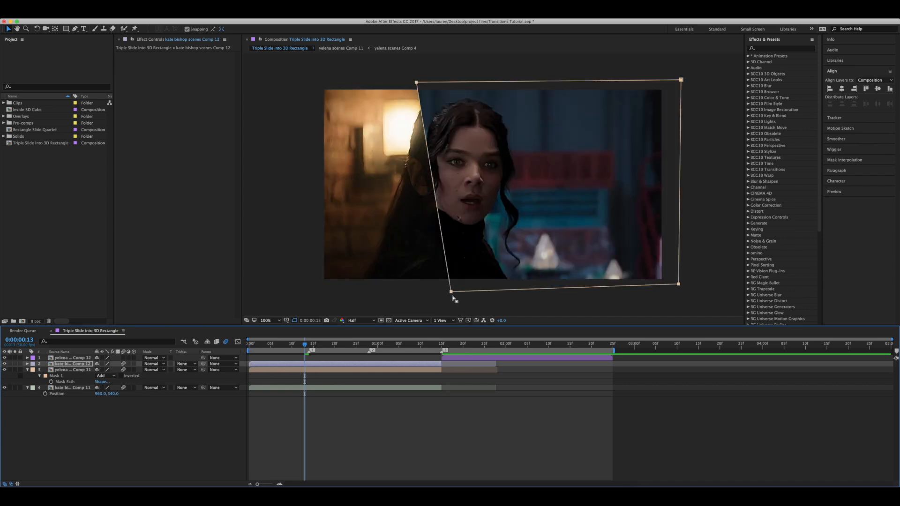
Move the kate bishop scenes Comp 12 mask left past her hair and extend its right edge beyond the frame.
left_click(451, 293)
left_click_drag(573, 265, 532, 265)
double_click(703, 287)
left_click(700, 279)
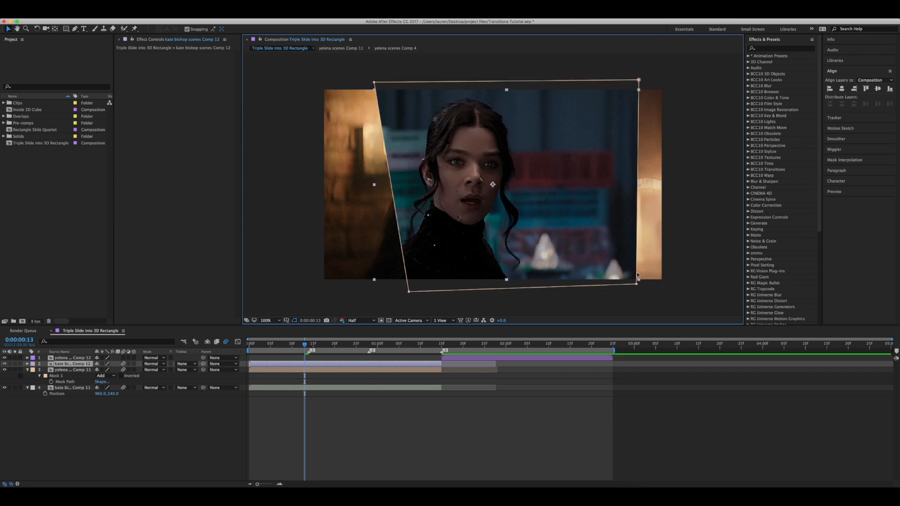
left_click_drag(636, 275, 676, 277)
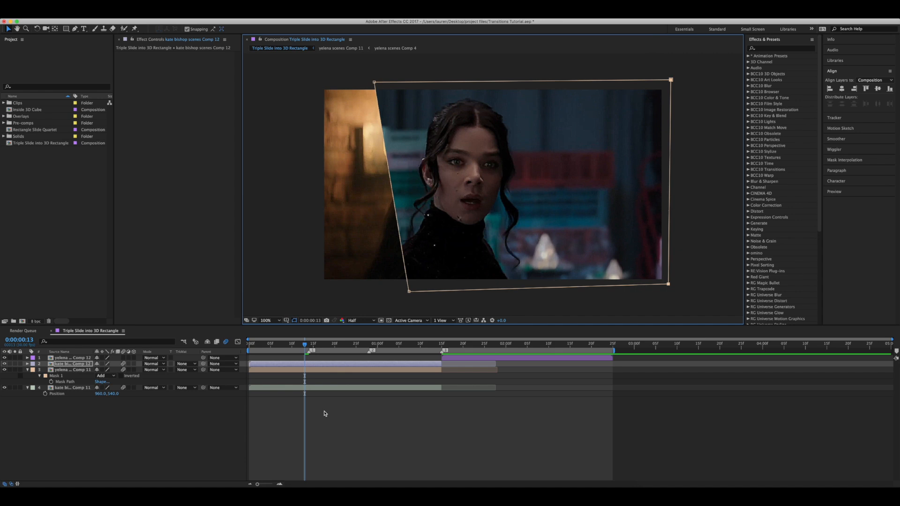
Hide kate bishop scenes Comp 12, separate the Position dimensions of yelena scenes Comp 11, and keyframe its X Position at frame 14.
mouse_move(309, 347)
left_mouse_down()
mouse_move(367, 352)
mouse_move(309, 359)
left_mouse_up()
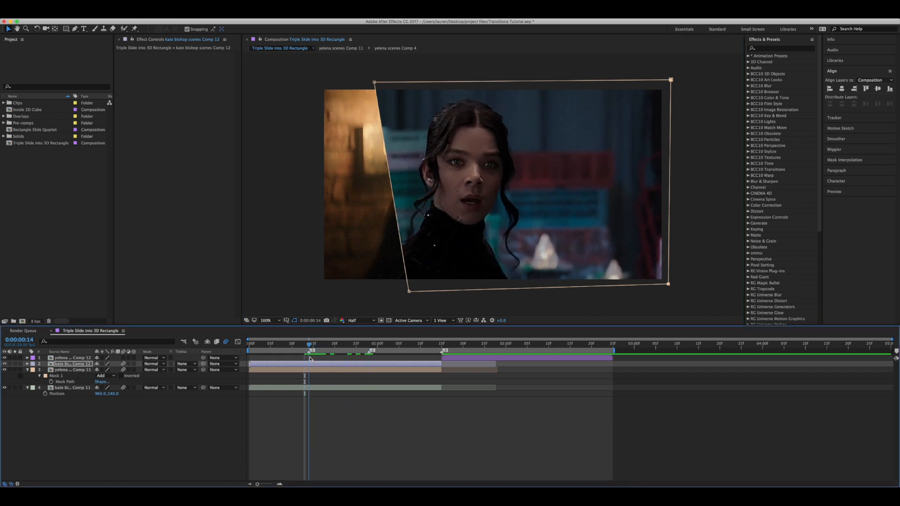
left_click(309, 370)
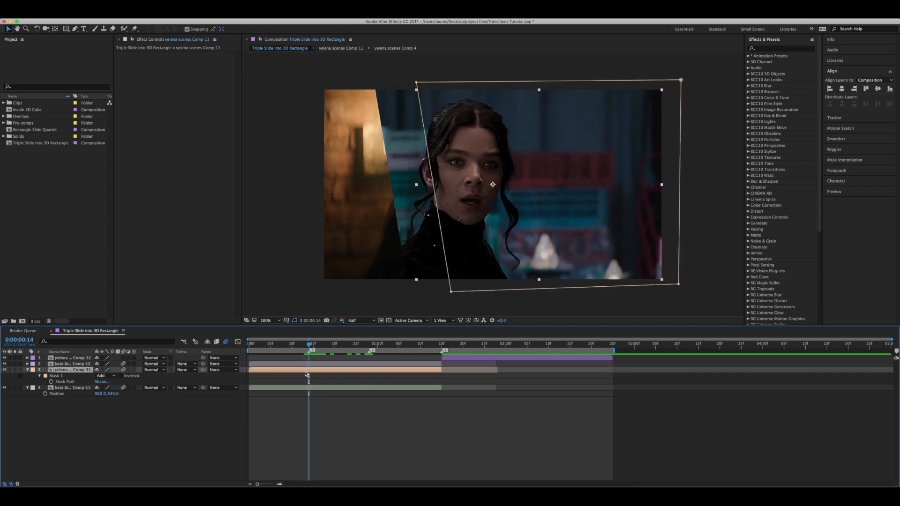
left_click(5, 365)
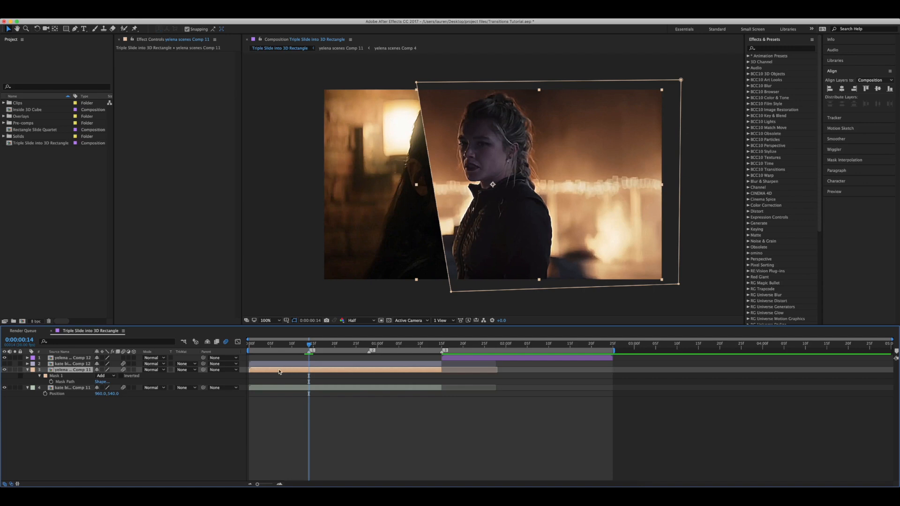
key("p")
right_click(74, 376)
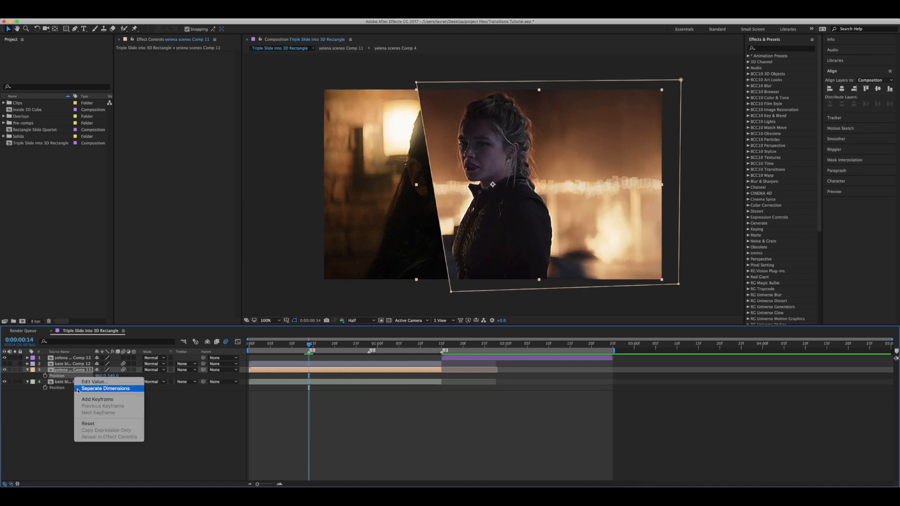
left_click(94, 389)
left_click(45, 375)
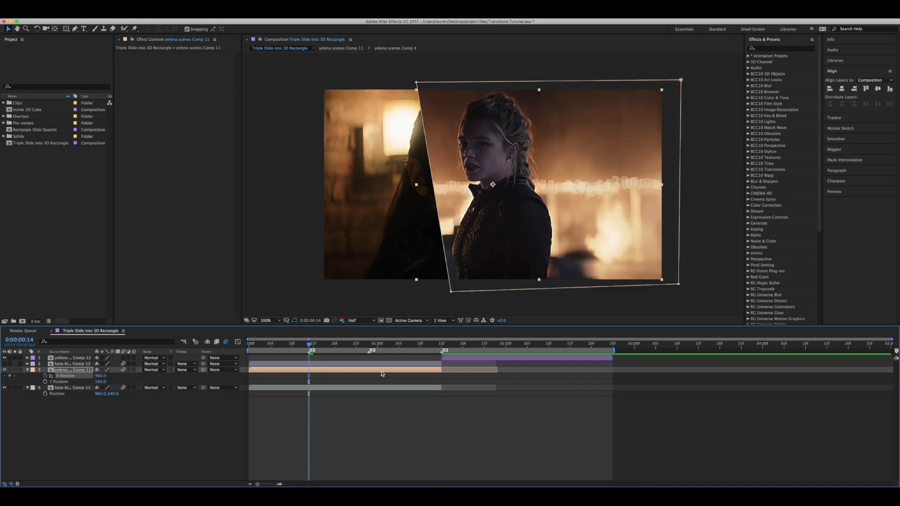
Move the yelena scenes Comp 11 X Position keyframe to just before the 1:15 marker, set 2410 at frame 14, and ease both keyframes.
left_click_drag(309, 379, 423, 384)
left_click_drag(99, 376, 146, 375)
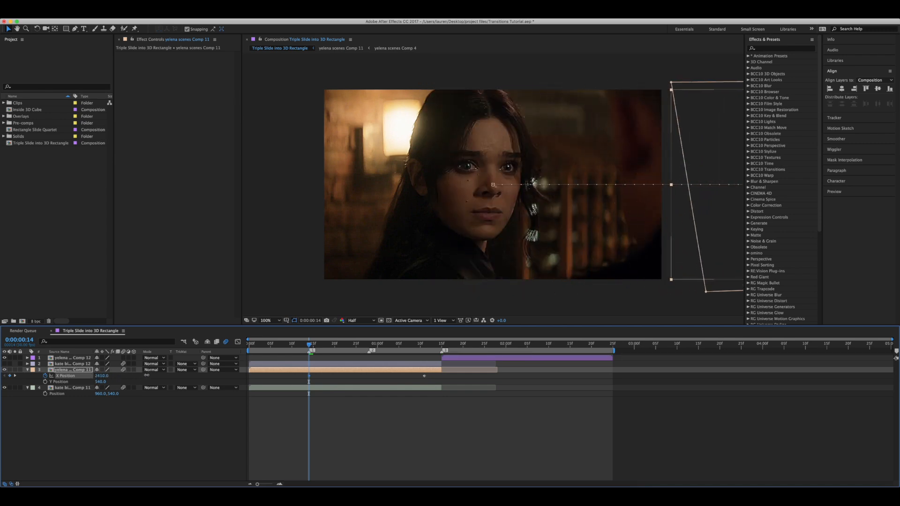
right_click(308, 376)
mouse_move(347, 457)
left_click(412, 440)
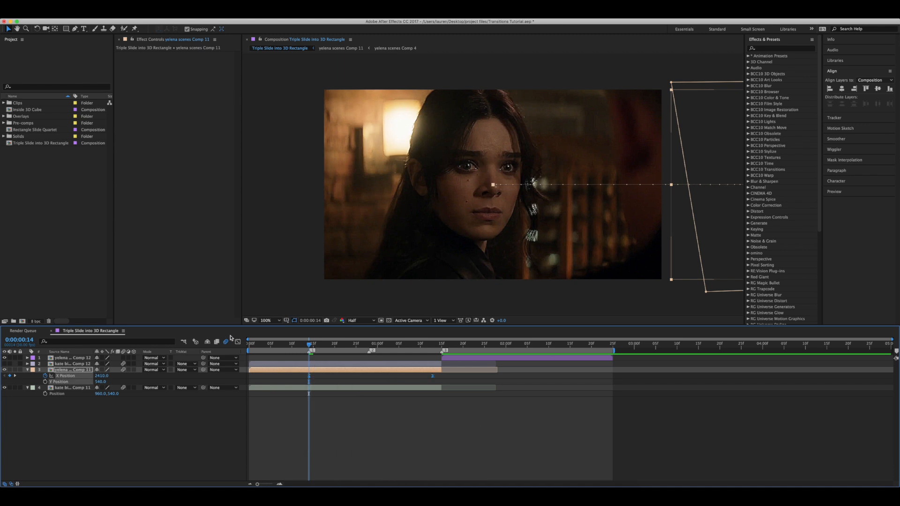
Shape the X Position curve of yelena scenes Comp 11 in the Graph Editor into a steep start with a long ease-out.
left_click(238, 341)
left_click(431, 438)
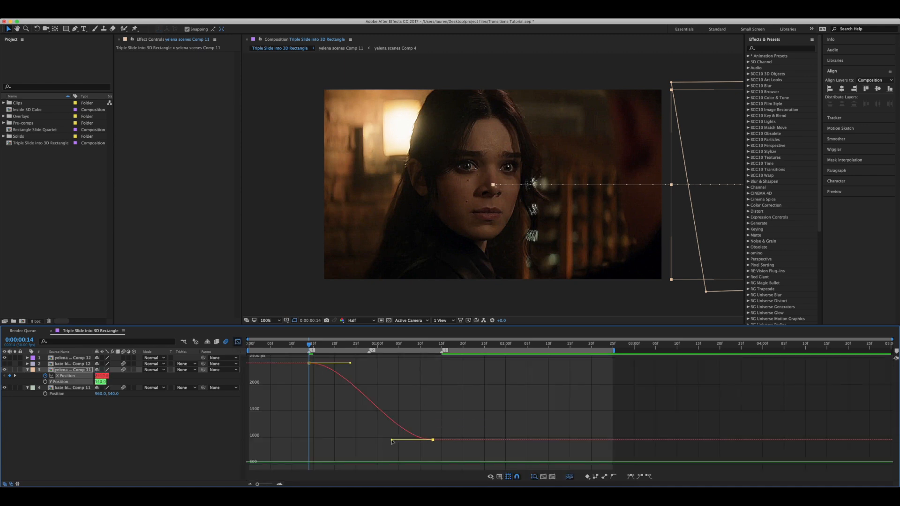
left_click_drag(389, 440, 309, 440)
left_click_drag(350, 363, 310, 426)
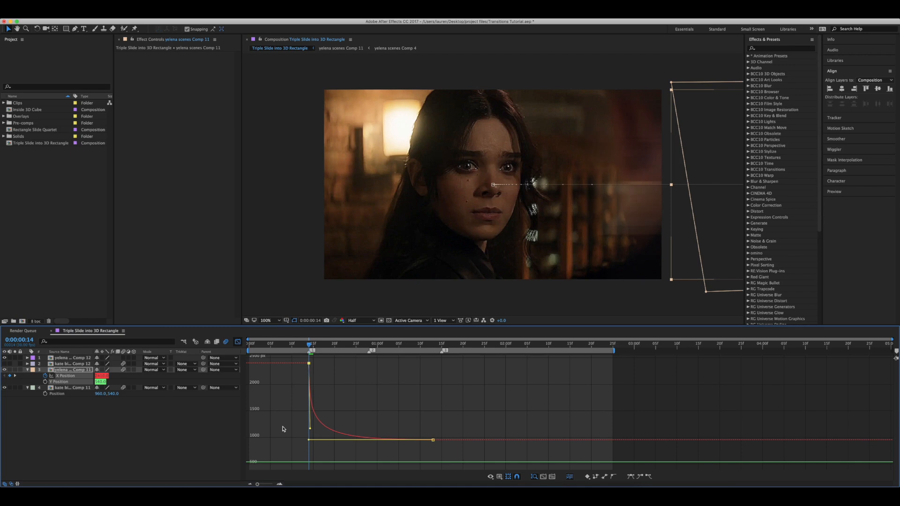
Leave the Graph Editor and play back the yelena scenes Comp 11 slide.
left_click(237, 341)
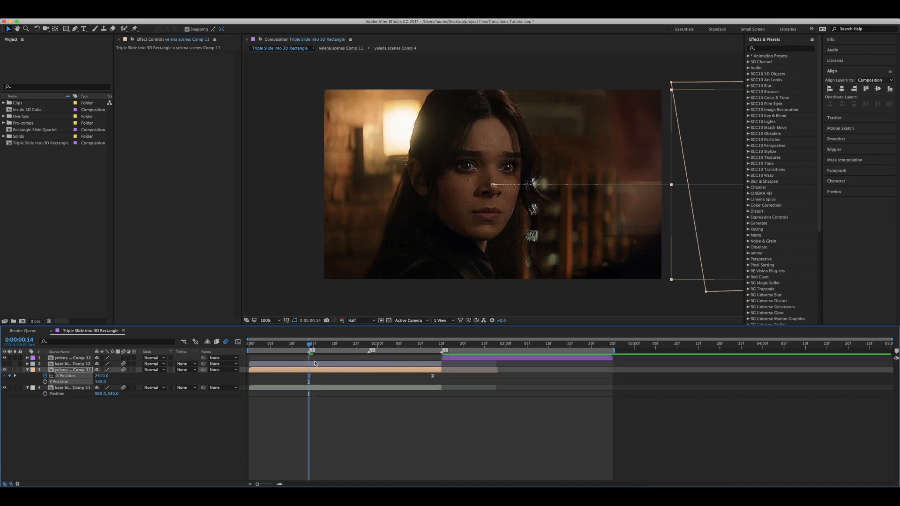
key("space")
key("space")
Unhide kate bishop scenes Comp 12, separate its Position dimensions, and keyframe its X Position at frame 28.
left_click(367, 363)
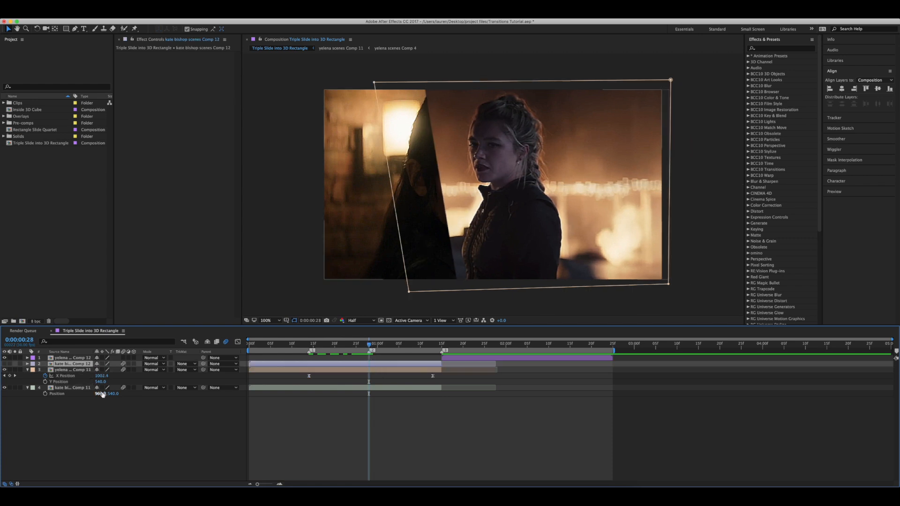
left_click(5, 364)
key("p")
right_click(52, 369)
left_click(60, 383)
left_click(26, 372)
left_click(45, 369)
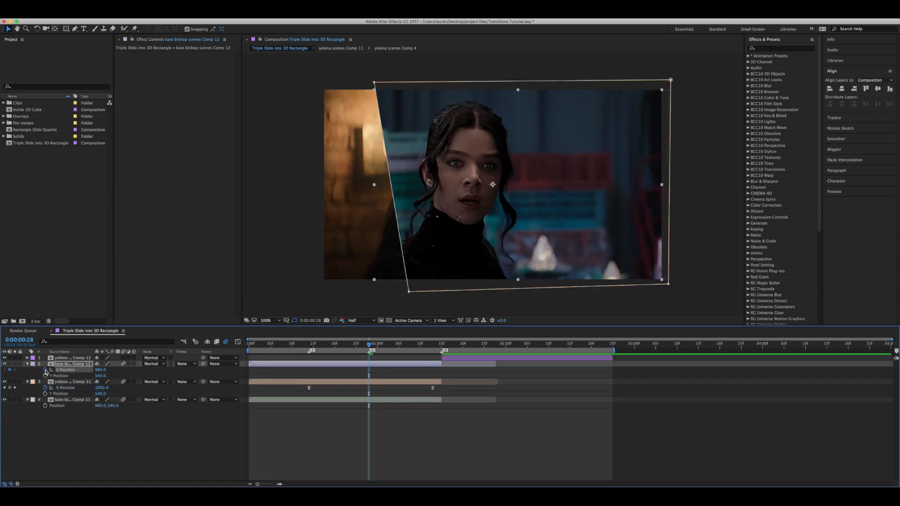
Move the kate bishop scenes Comp 12 X Position keyframe to 1:14, set 2715 at frame 28, and ease the keyframes.
left_click_drag(369, 370, 437, 370)
left_click_drag(100, 370, 598, 323)
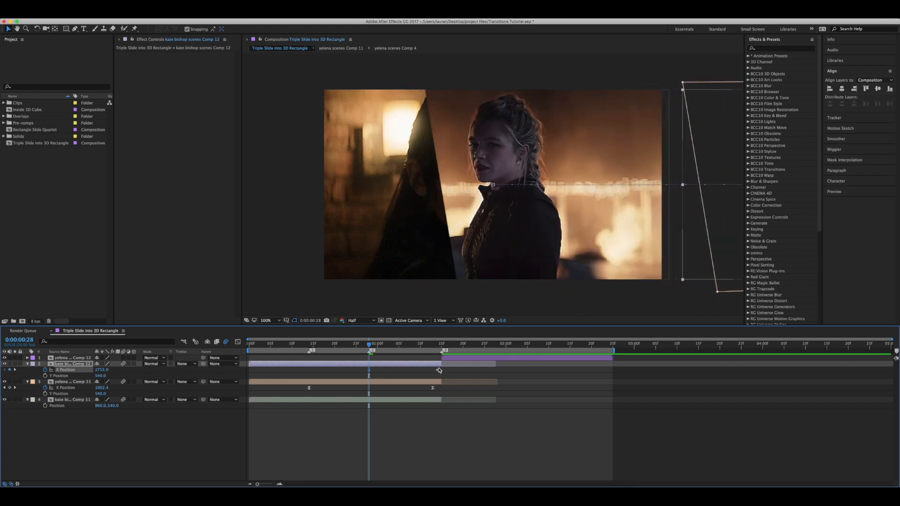
right_click(370, 370)
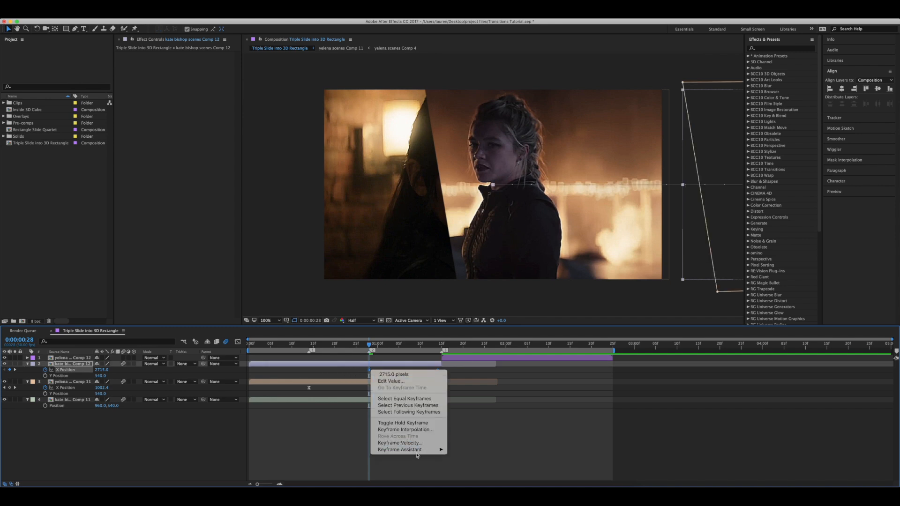
mouse_move(400, 449)
left_click(473, 443)
Shape the X Position curve of kate bishop scenes Comp 12 in the Graph Editor into a steep start with a long ease-out.
left_click(237, 340)
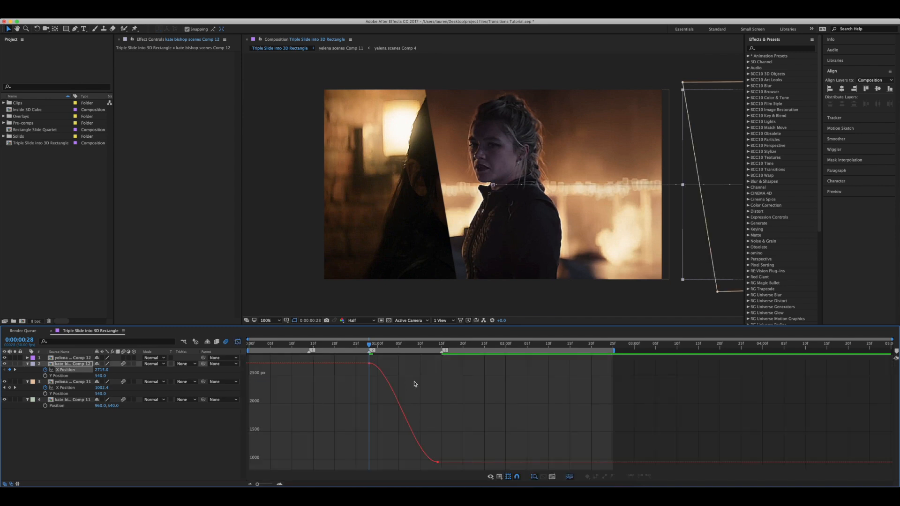
left_click(436, 463)
left_click_drag(414, 462, 369, 462)
left_click_drag(392, 364, 370, 452)
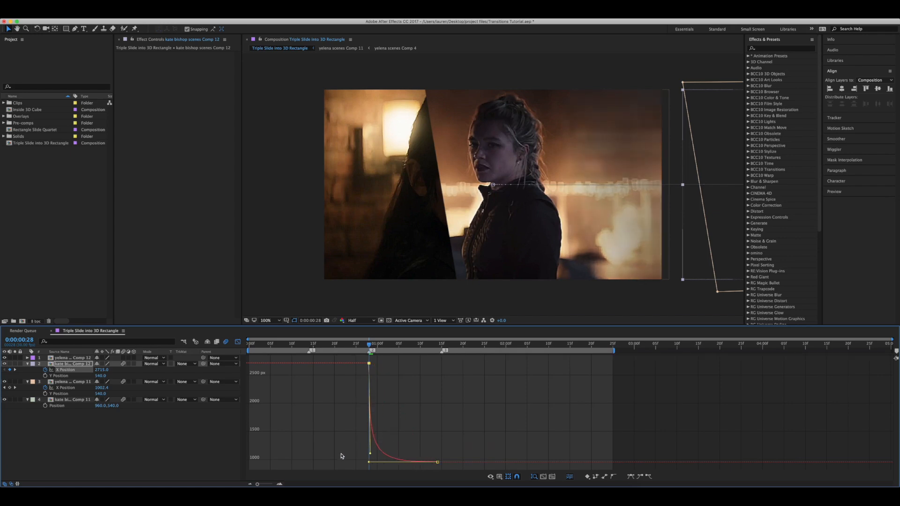
left_click(237, 341)
At 1:14 set kate bishop scenes Comp 12 X Position to 1814 and move its mask's slanted left edge right, past yelena's shoulder.
key("space")
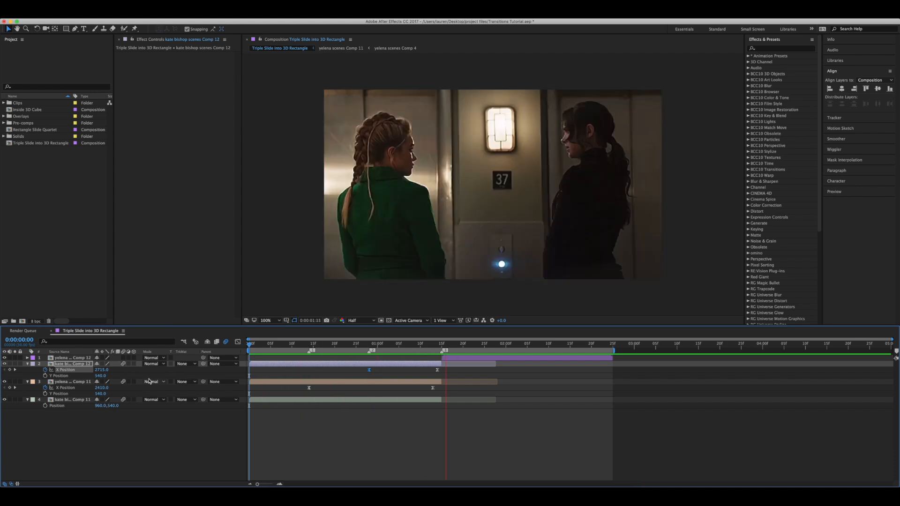
left_click(436, 345)
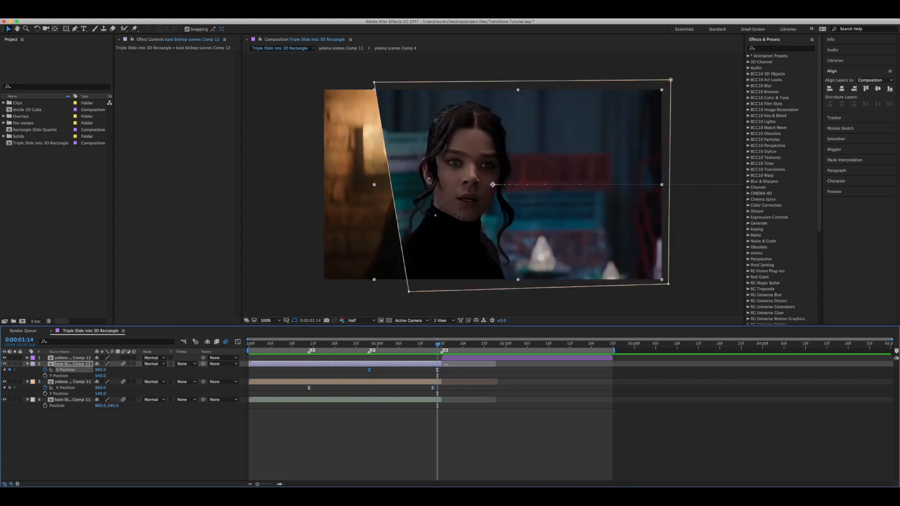
left_click(443, 370)
left_click(437, 370)
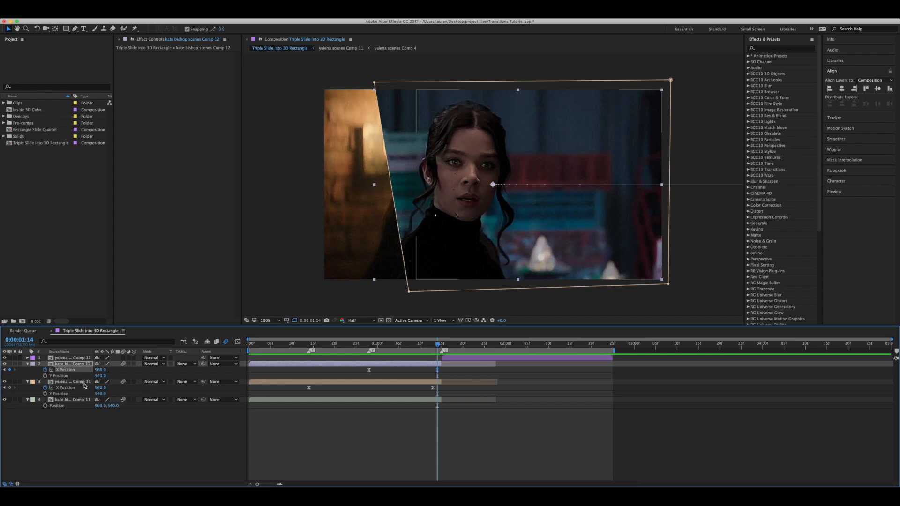
left_click_drag(100, 374, 135, 379)
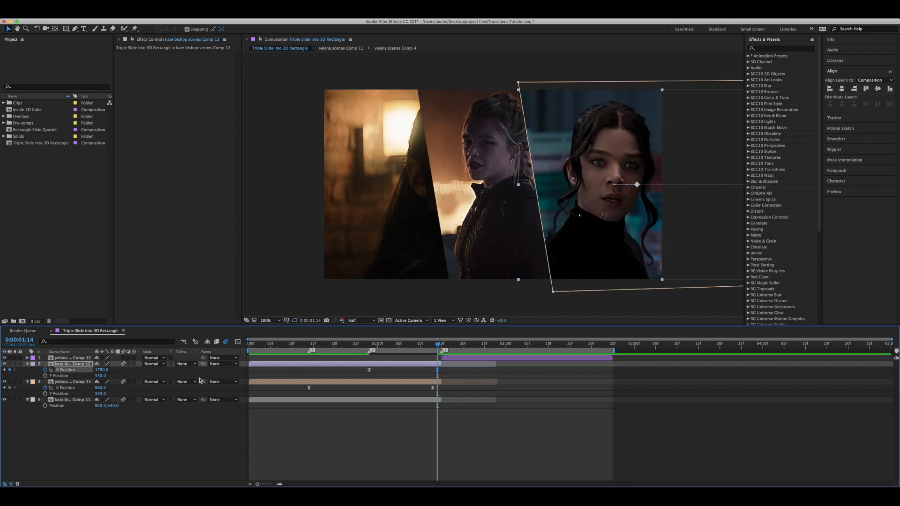
left_click_drag(101, 370, 112, 371)
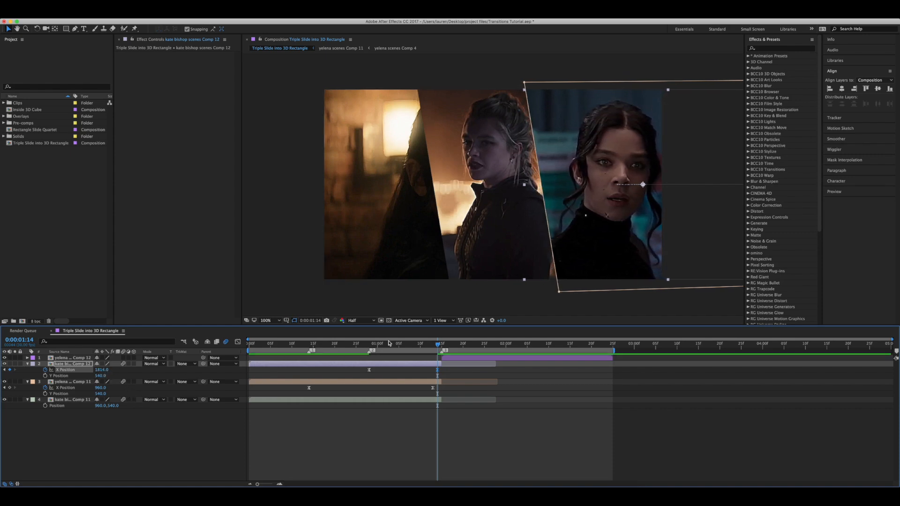
left_click(560, 294)
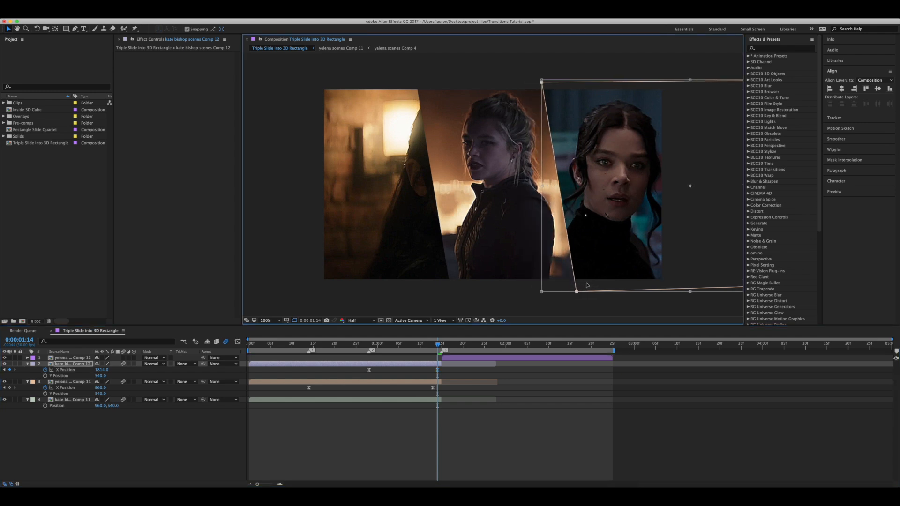
left_click(159, 378)
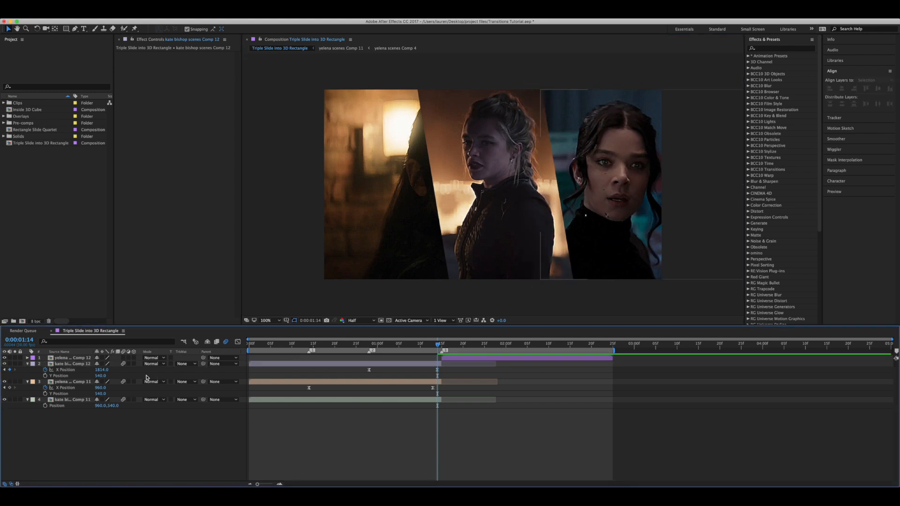
At 1:14 set kate bishop scenes Comp 12 X Position to 1730, and move yelena scenes Comp 11's end keyframe there with X Position 926.
left_click_drag(102, 370, 79, 373)
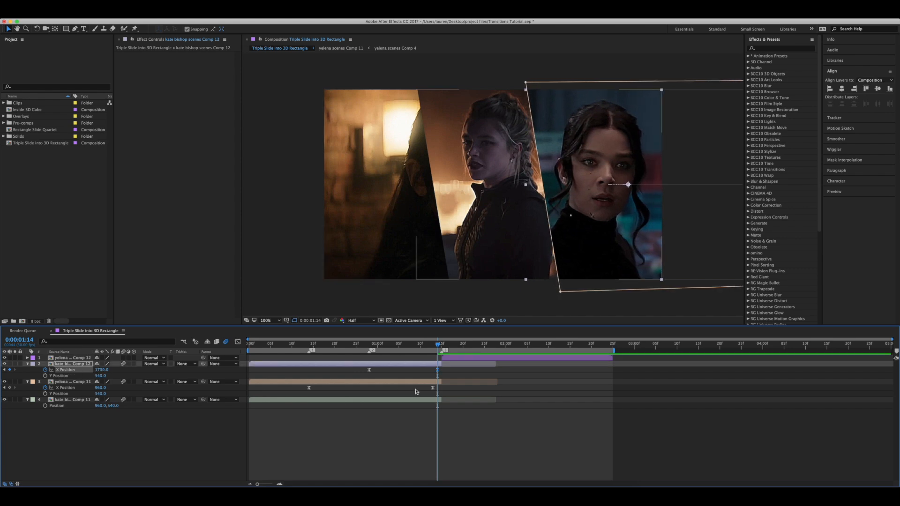
left_click_drag(432, 388, 437, 389)
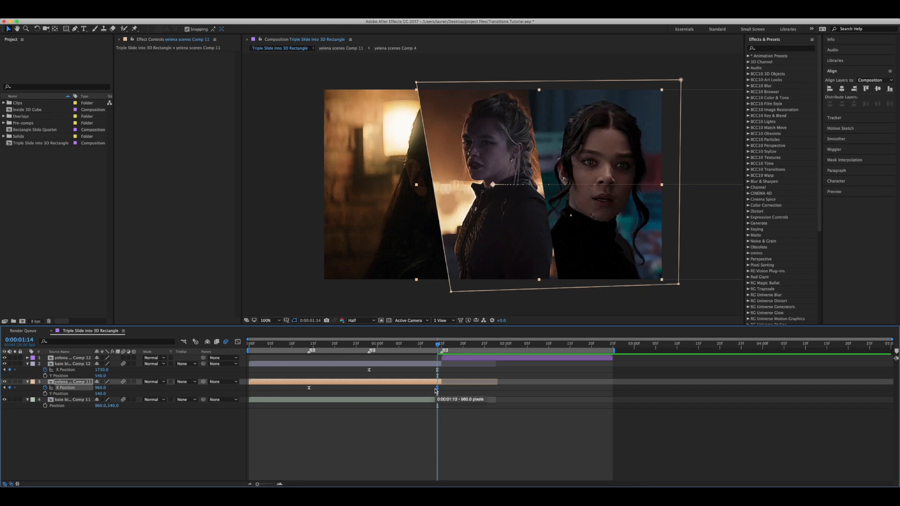
left_click_drag(100, 388, 92, 392)
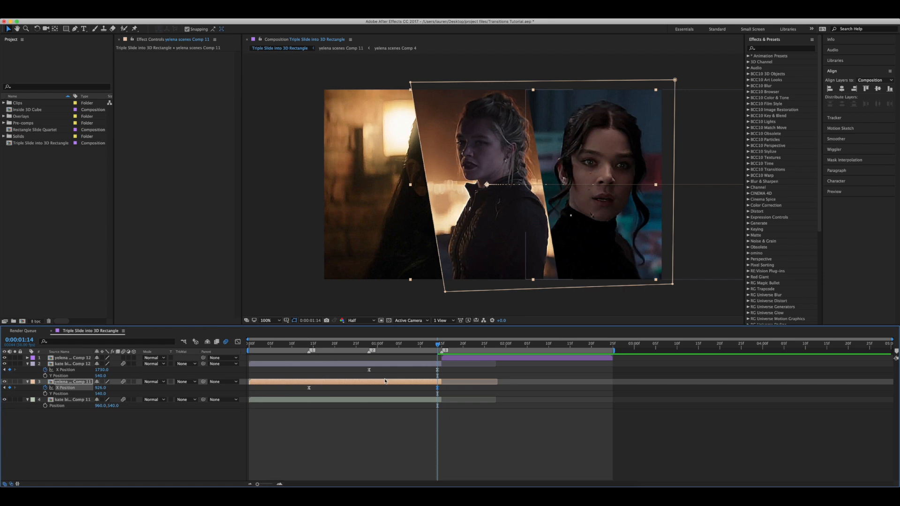
Raise the start keyframe's handle on the kate bishop scenes Comp 12 X Position curve so the slide no longer overshoots.
left_click_drag(437, 345, 391, 366)
left_click(369, 371)
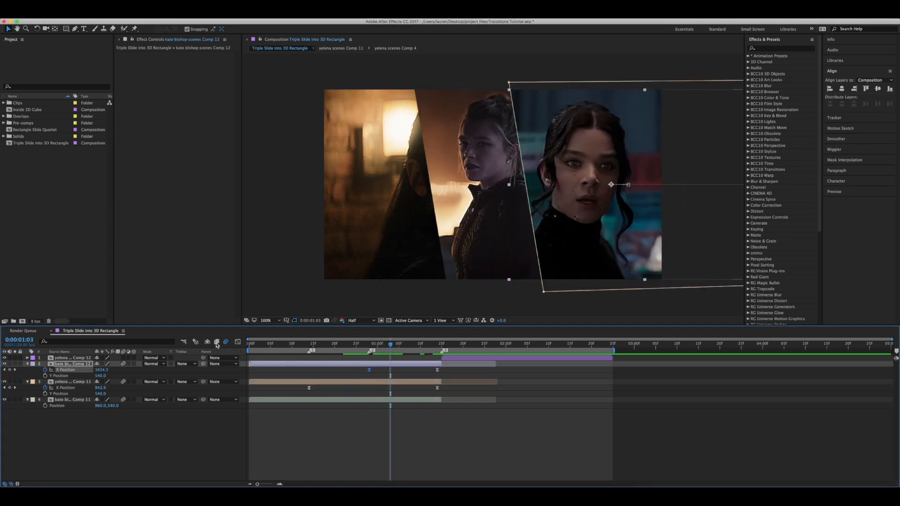
left_click(238, 342)
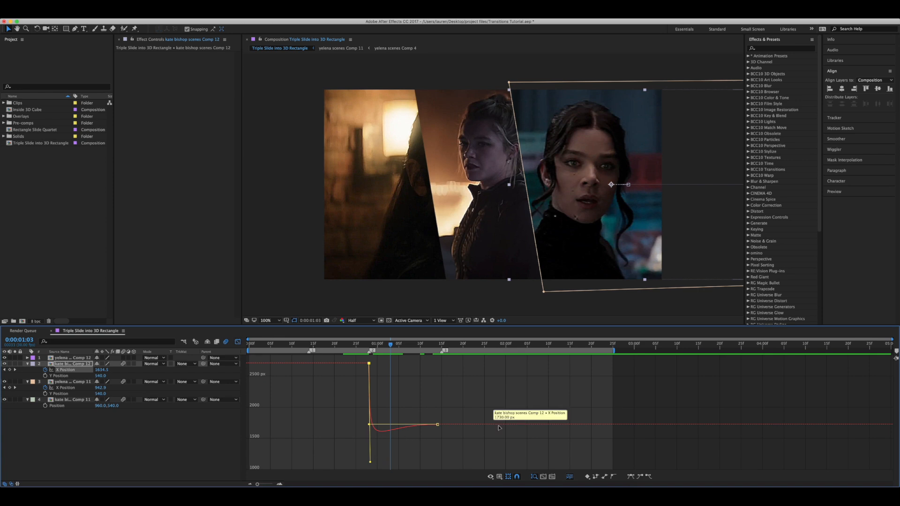
left_click_drag(370, 465, 365, 421)
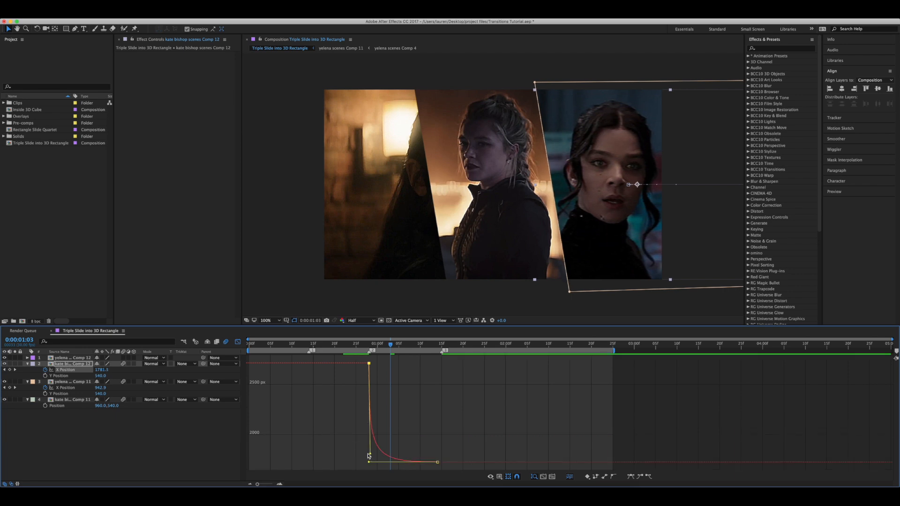
left_click(238, 343)
Preview, then move the second marker and kate bishop scenes Comp 12's start keyframe to frame 25, and yelena scenes Comp 11's to frame 11.
left_click_drag(274, 345, 249, 344)
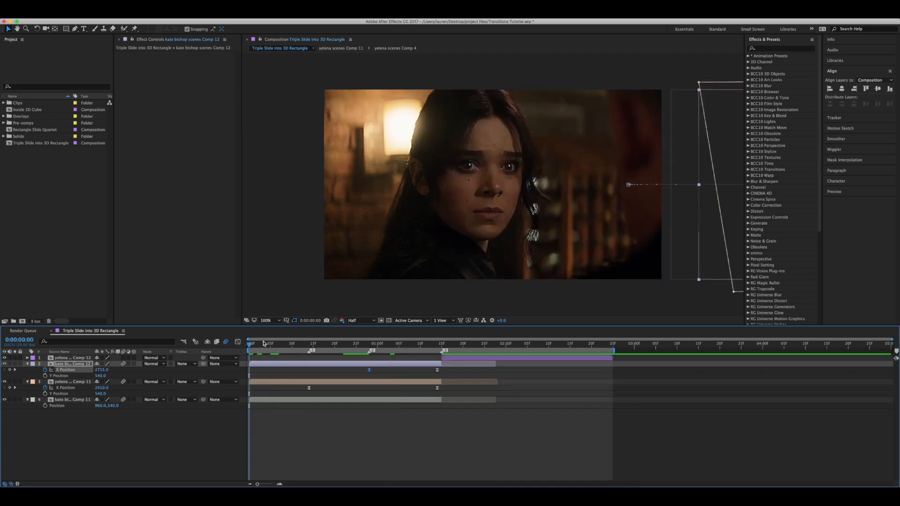
key("space")
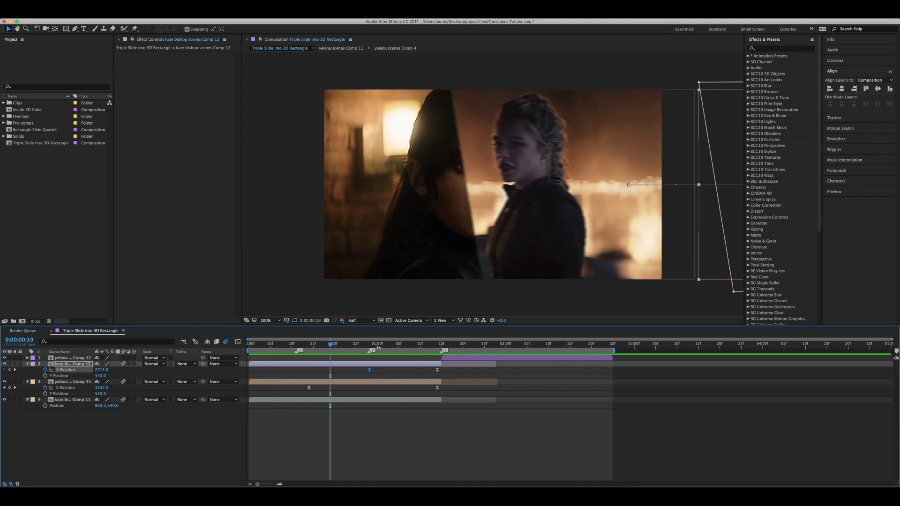
mouse_move(370, 351)
left_mouse_down()
mouse_move(357, 351)
mouse_move(356, 371)
left_mouse_up()
left_click(308, 389)
left_click_drag(308, 388, 296, 388)
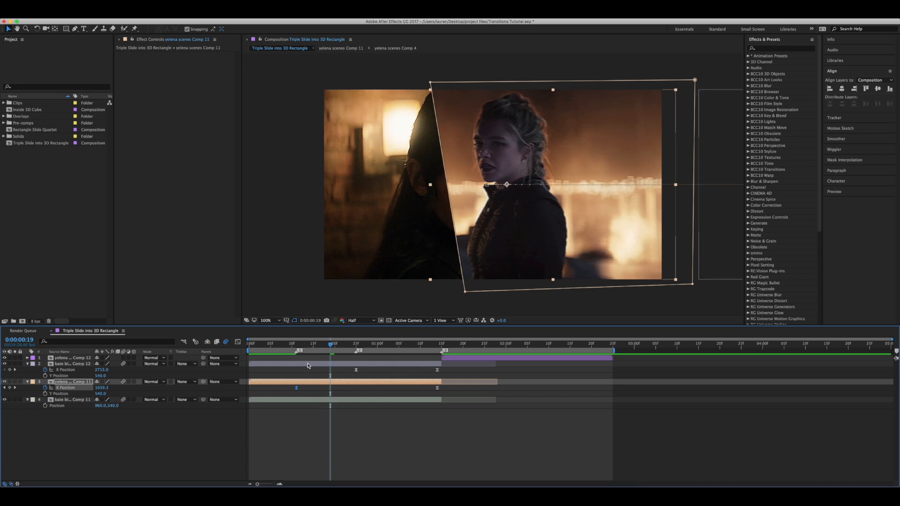
Readjust the handles of the kate bishop scenes Comp 12 X Position curve for a steep start after the retiming.
left_click(237, 341)
left_click(66, 371)
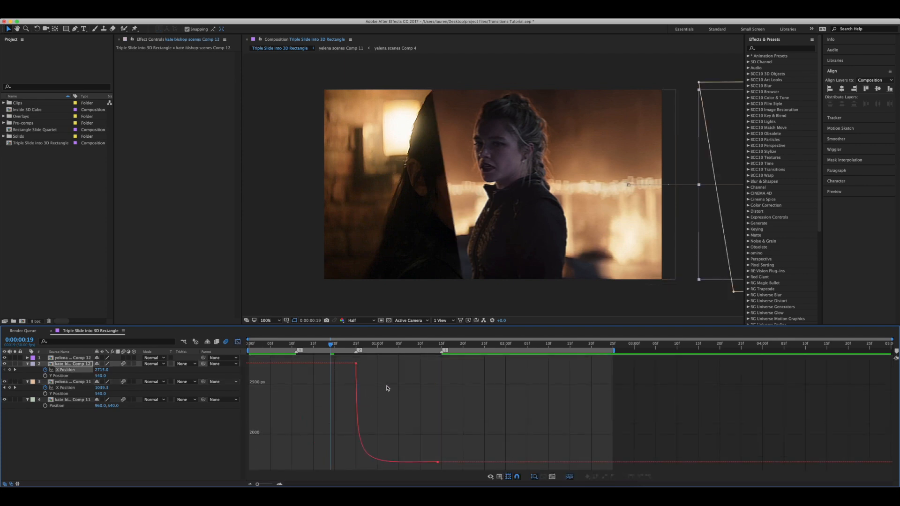
left_click(358, 370)
mouse_move(354, 464)
left_mouse_down()
mouse_move(356, 443)
mouse_move(355, 452)
left_mouse_up()
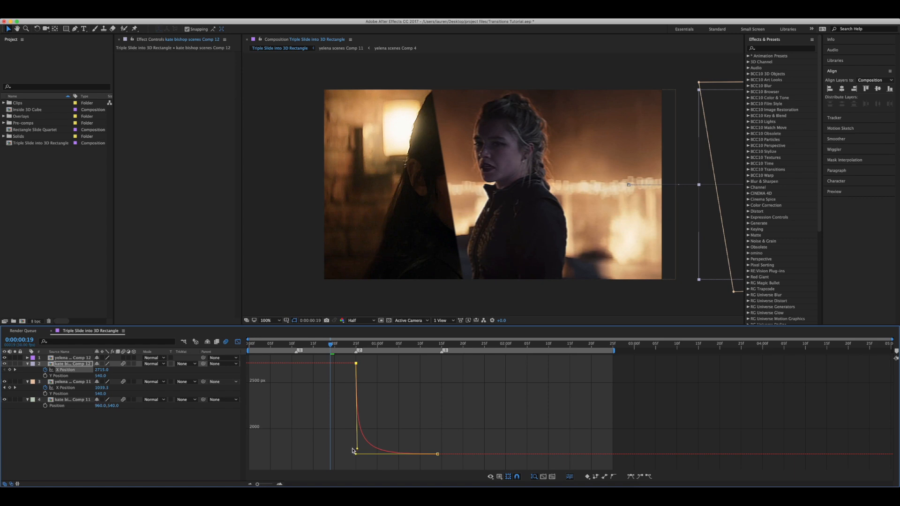
left_click(238, 343)
Play back the retimed slides from the start and inspect the three-panel layout near 1:08.
left_click_drag(267, 347, 239, 347)
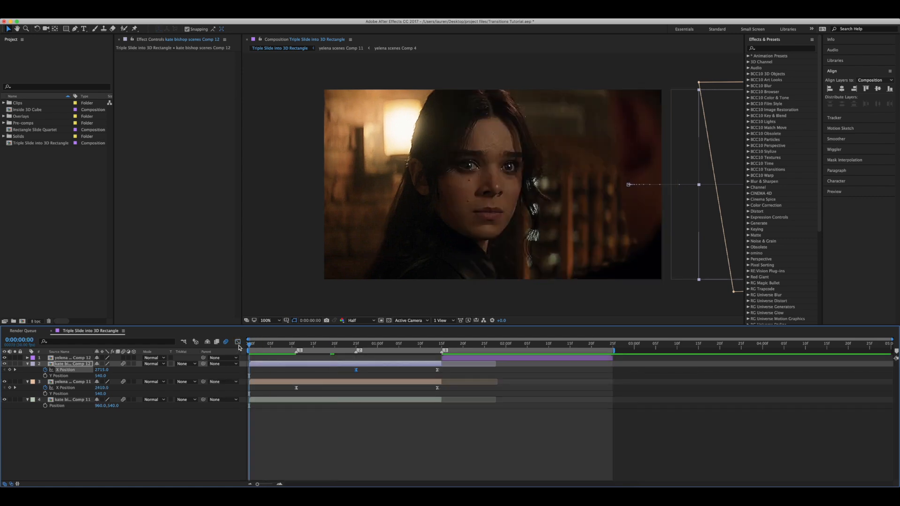
key("space")
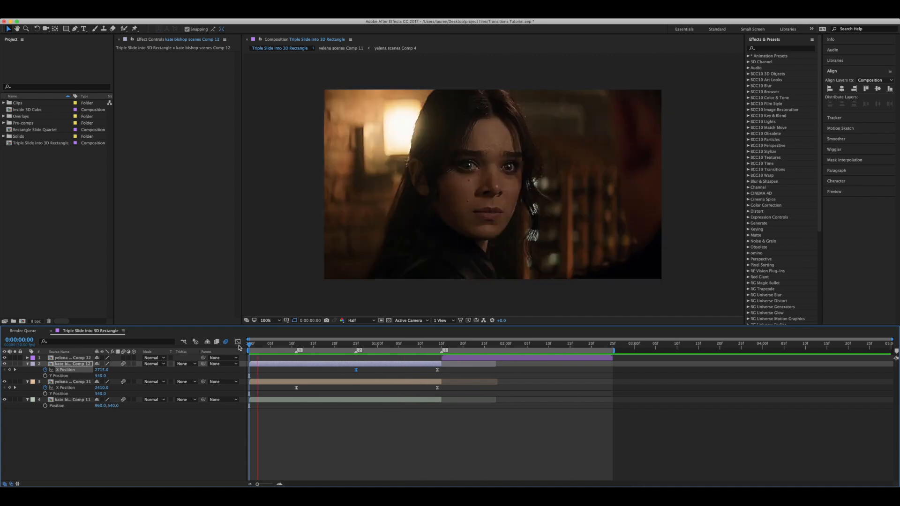
key("space")
left_click_drag(307, 345, 413, 365)
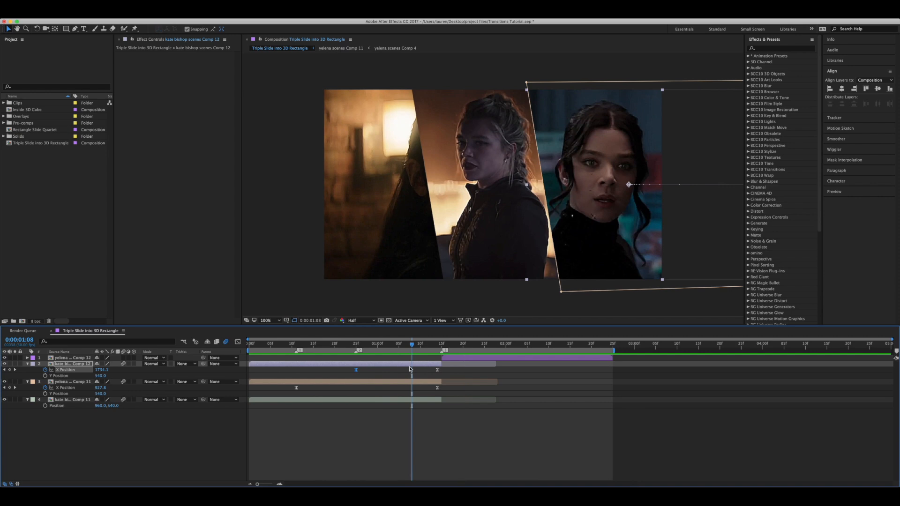
left_click(403, 371)
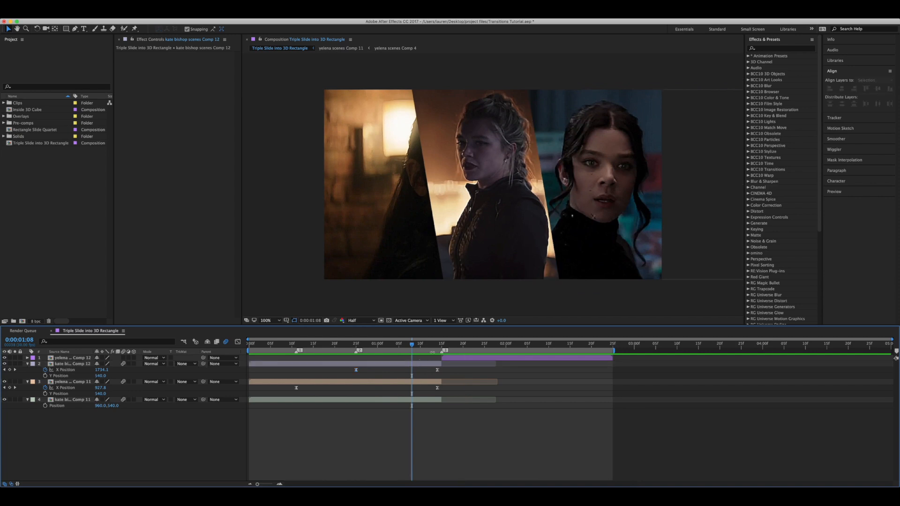
Add a new shape layer directly above kate bishop scenes Comp 12 with the playhead at 1:14.
left_click(438, 346)
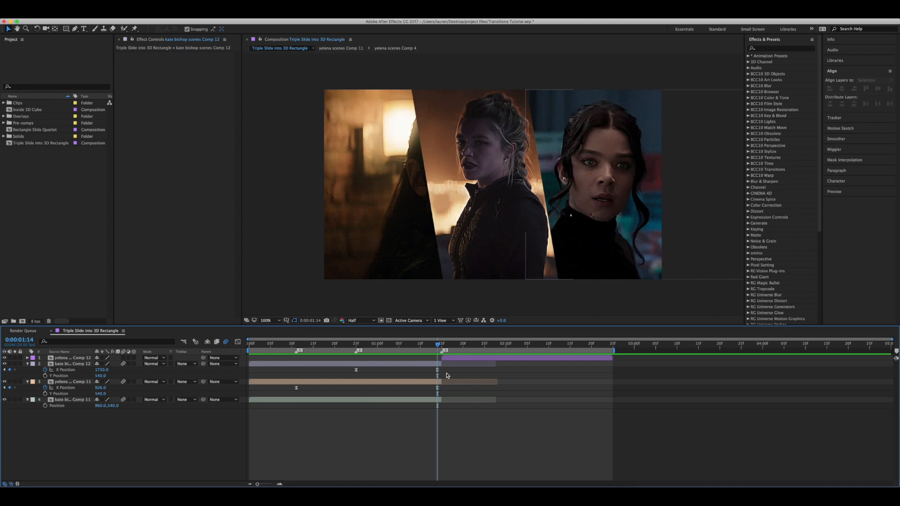
left_click(430, 365)
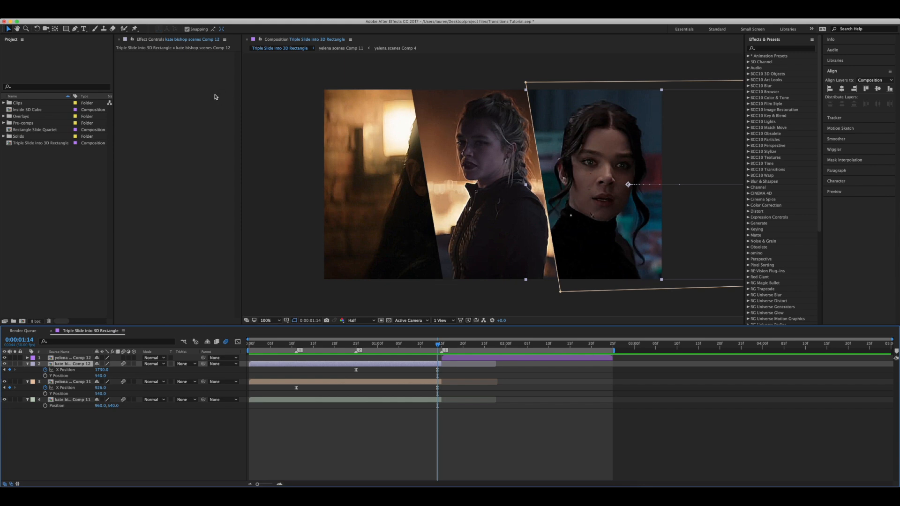
left_click(131, 22)
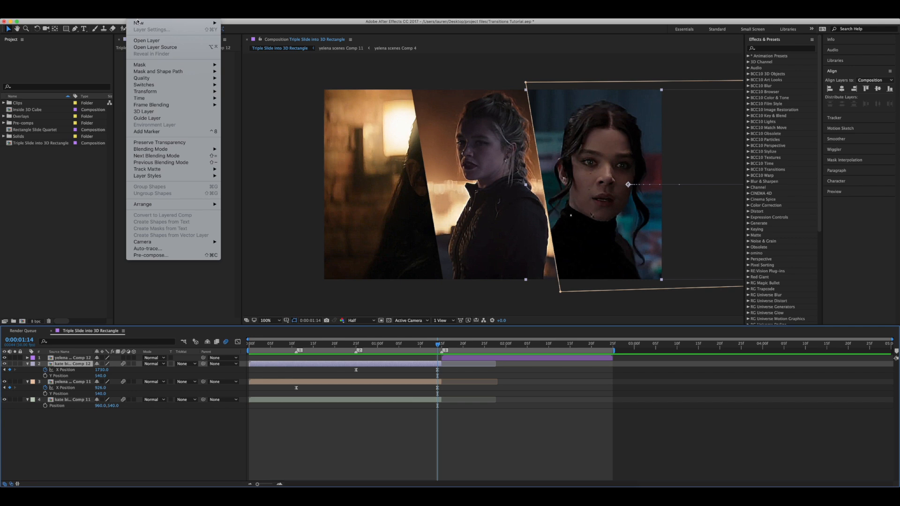
mouse_move(206, 23)
left_click(259, 58)
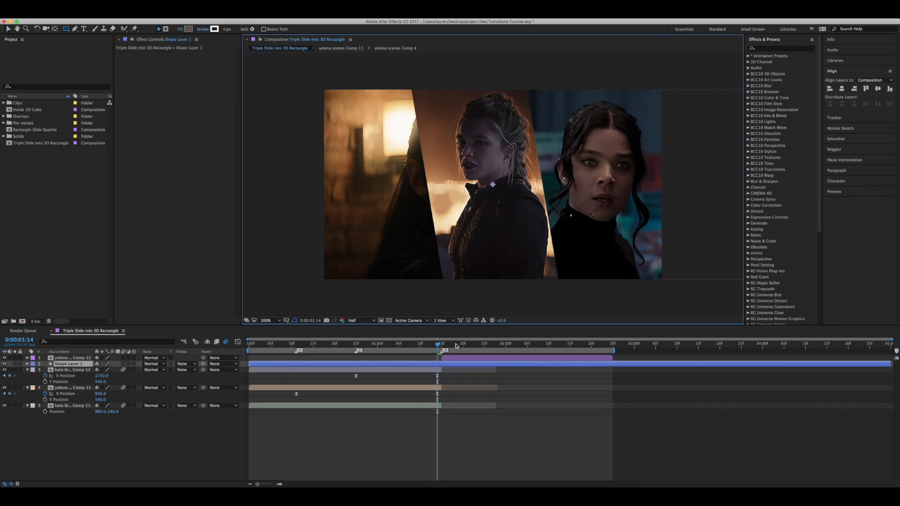
Split Shape Layer 1 at 1:15 and delete the part after the cut.
left_click(442, 345)
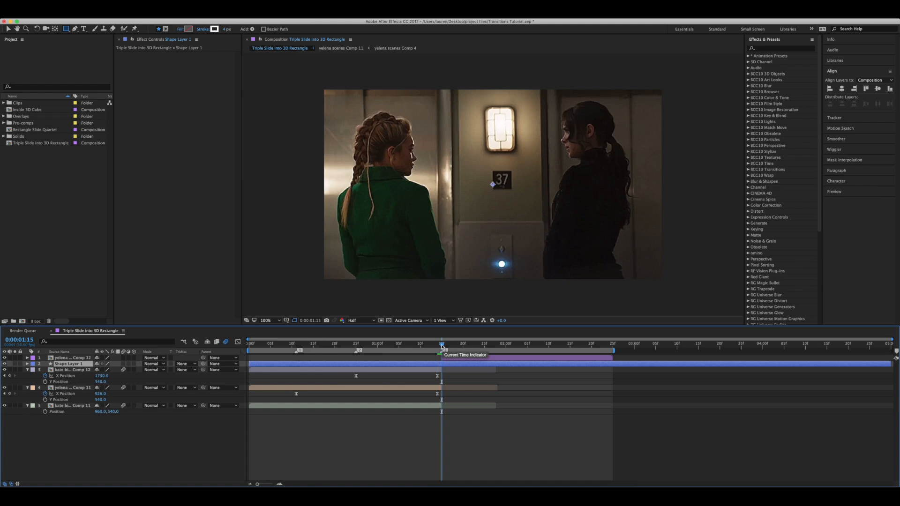
key("super+d")
key("Delete")
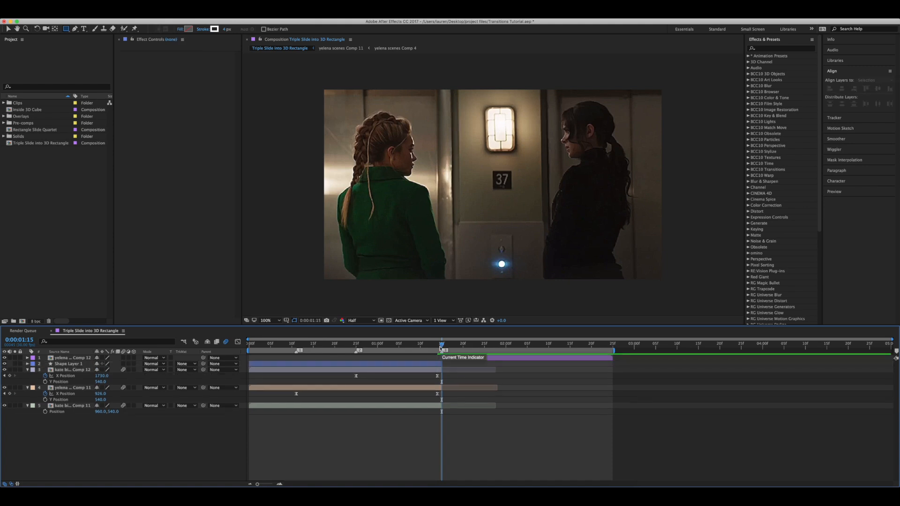
At 0:00:01:14, draw a straight white 4 px line with the Pen tool on Shape Layer 1, along the edge between the middle and right clips.
left_click(438, 345)
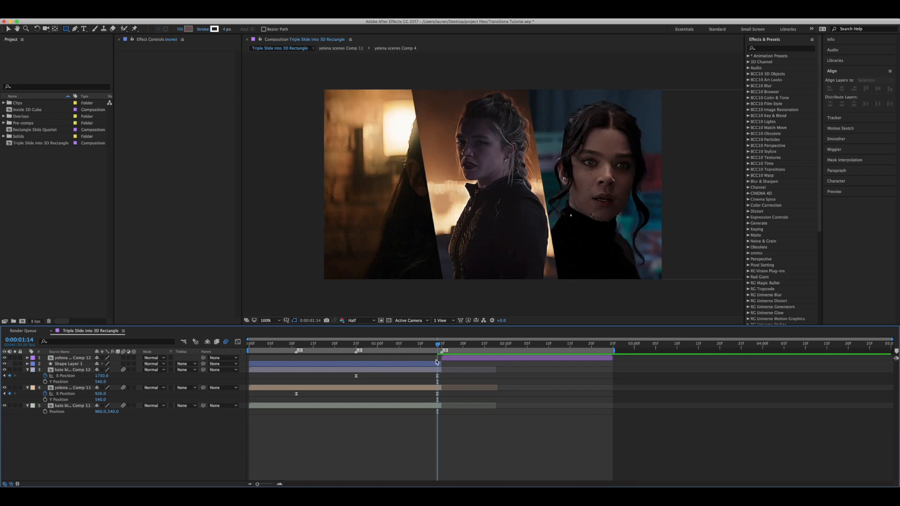
left_click(436, 364)
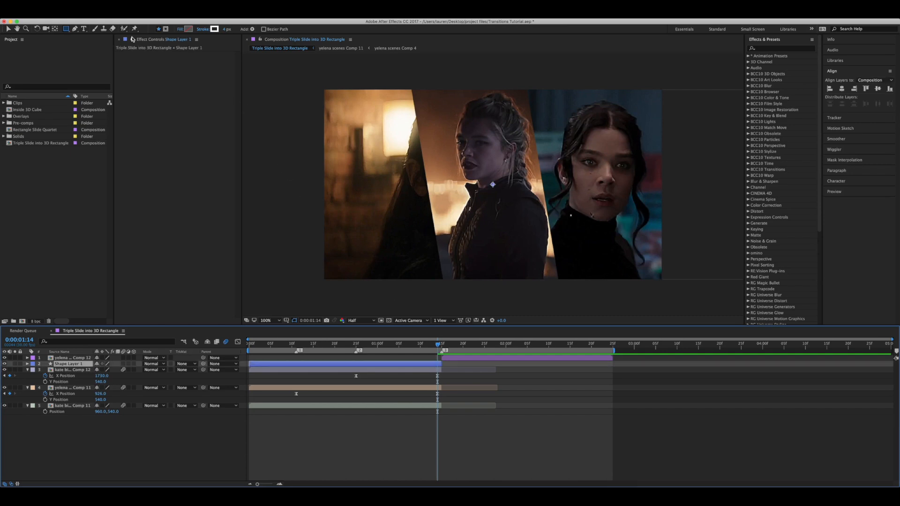
left_click(74, 29)
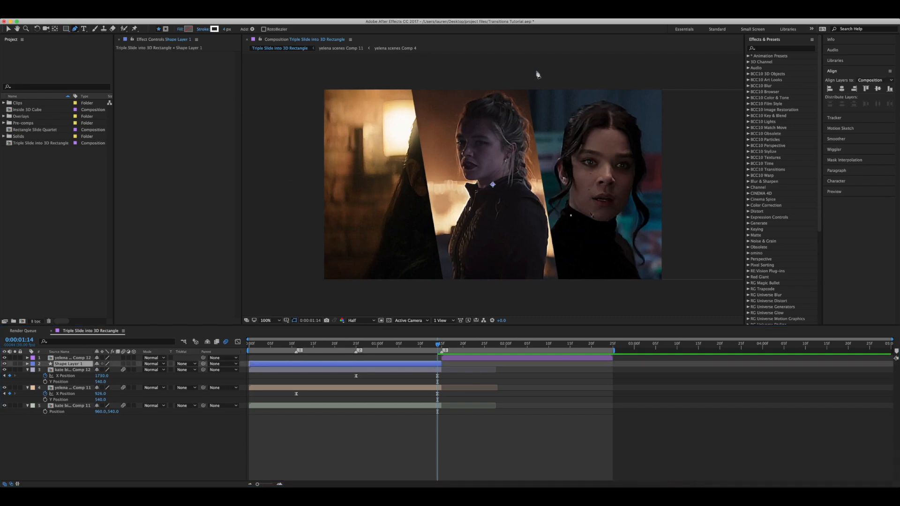
left_click(527, 89)
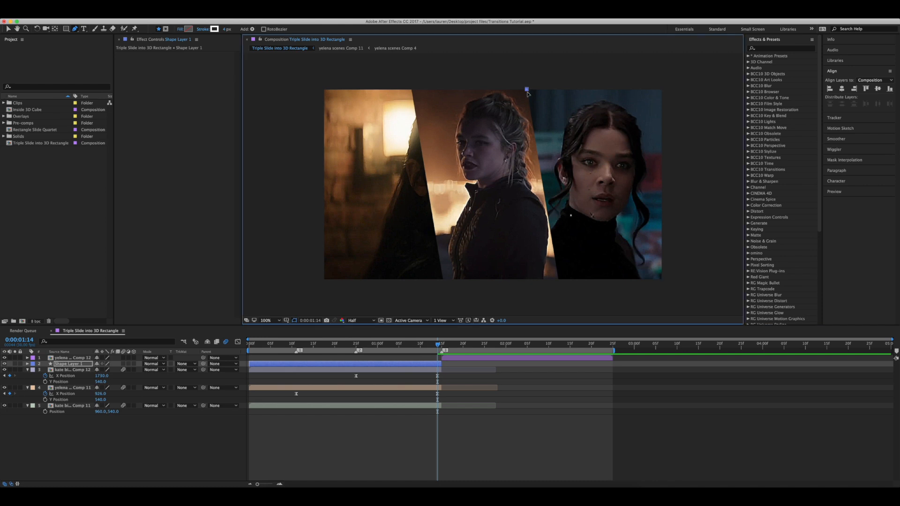
left_click(558, 281)
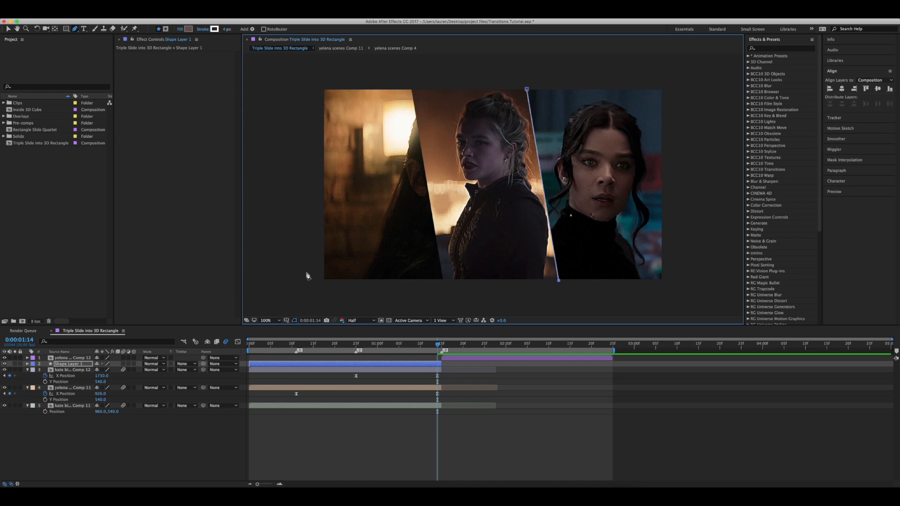
left_click(396, 384)
left_click(439, 364)
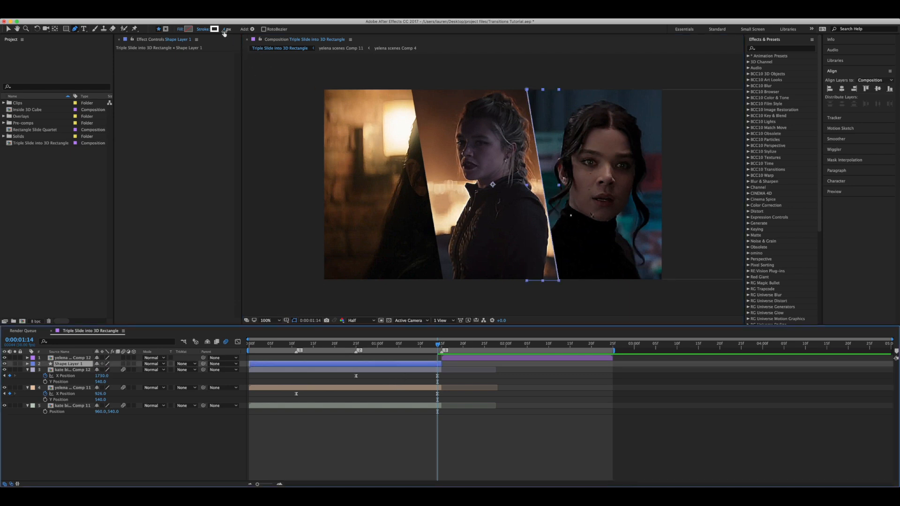
Trim the start of Shape Layer 1 to marker 2.
key("v")
left_click(489, 394)
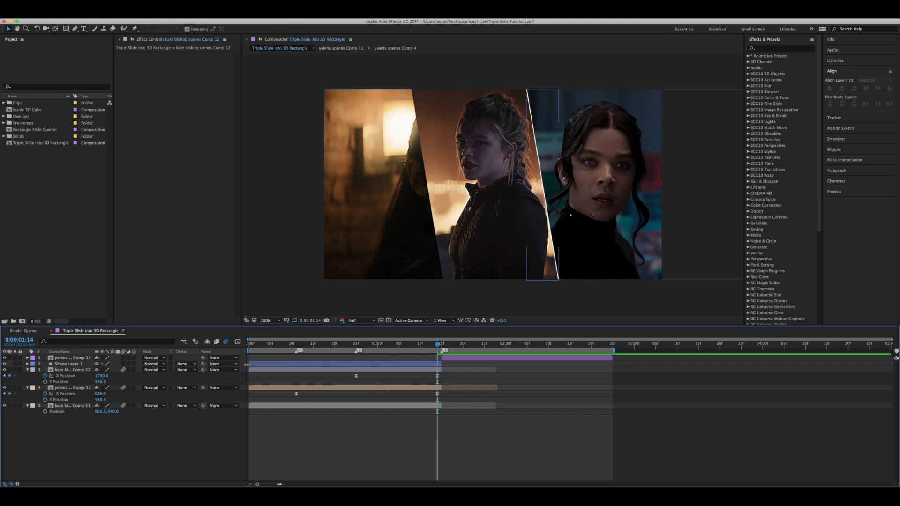
left_click_drag(248, 363, 355, 362)
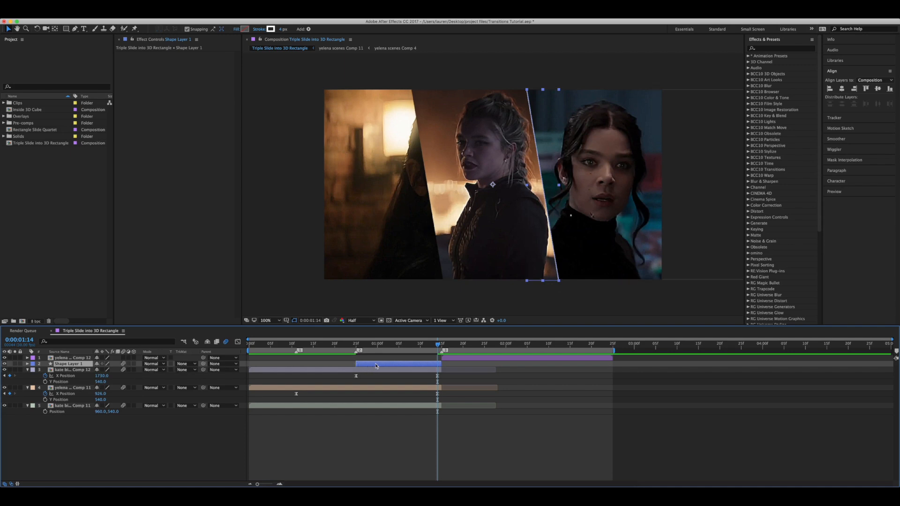
Duplicate the line layer, place Shape Layer 1 directly above yelena scenes Comp 11, and extend its start back to marker 1.
key("super+d")
left_click_drag(85, 370, 82, 387)
left_click_drag(364, 388, 303, 388)
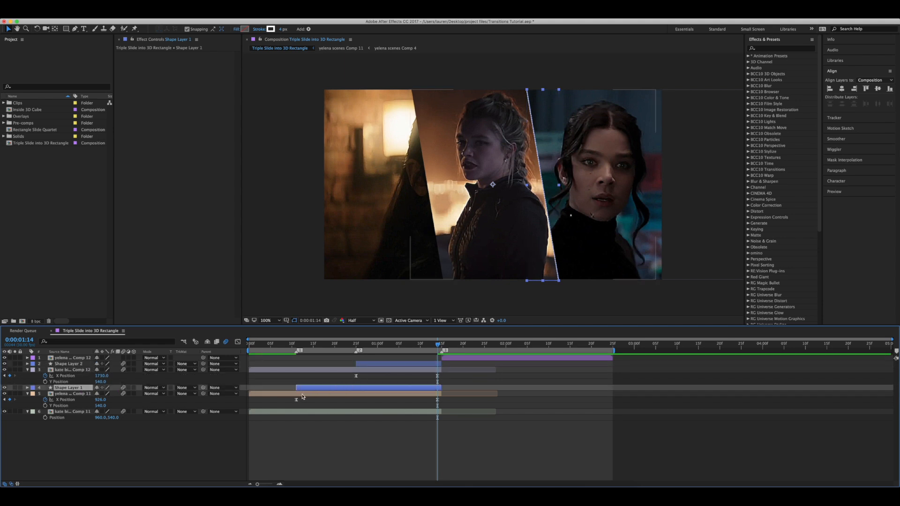
At 0:00:00:21, move the Shape Layer 1 line onto the slanted left edge of the yelena scenes Comp 11 clip.
left_click(302, 394)
left_click(338, 344)
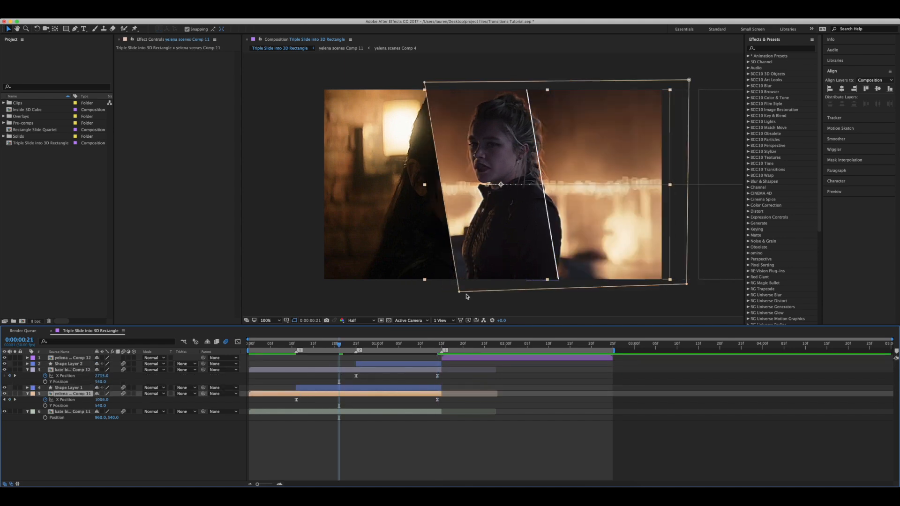
left_click(555, 250)
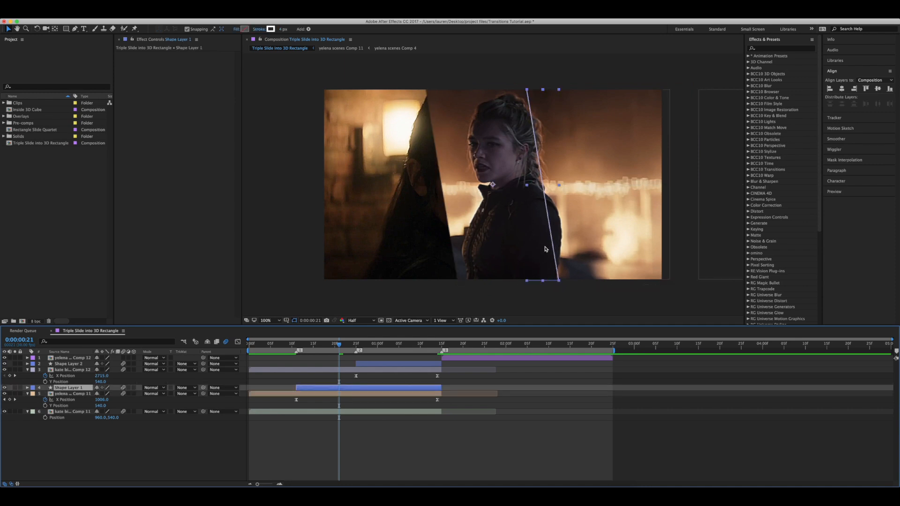
left_click_drag(552, 238, 455, 239)
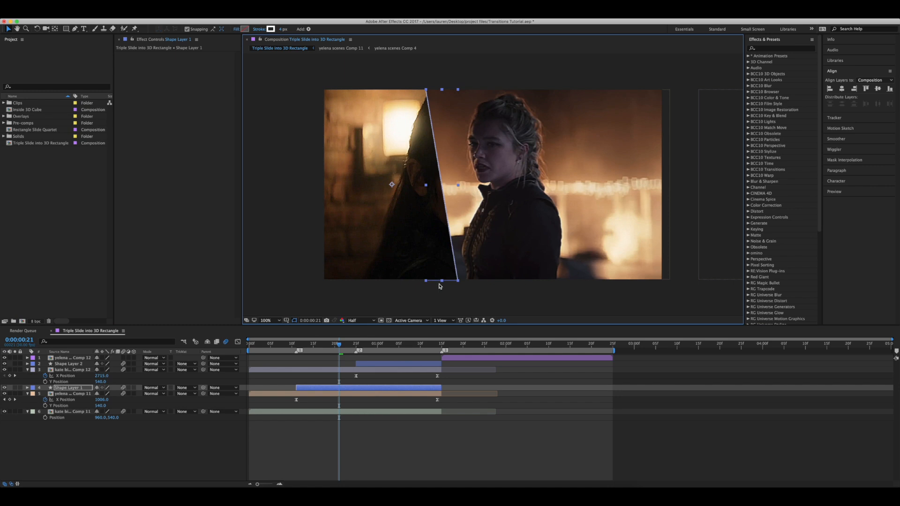
left_click(380, 402)
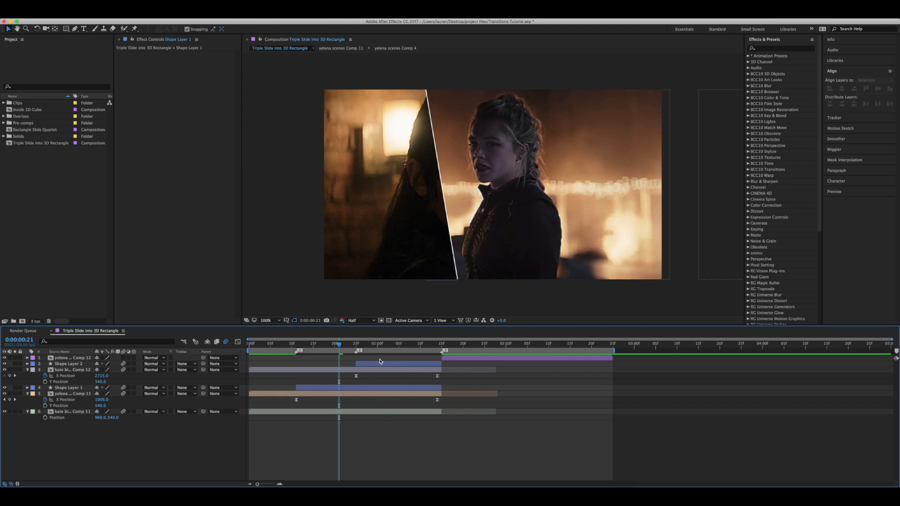
Parent Shape Layer 1 to yelena scenes Comp 11 at 0:00:00:21, where the line matches the clip's edge.
left_click_drag(433, 345, 339, 361)
left_click(331, 388)
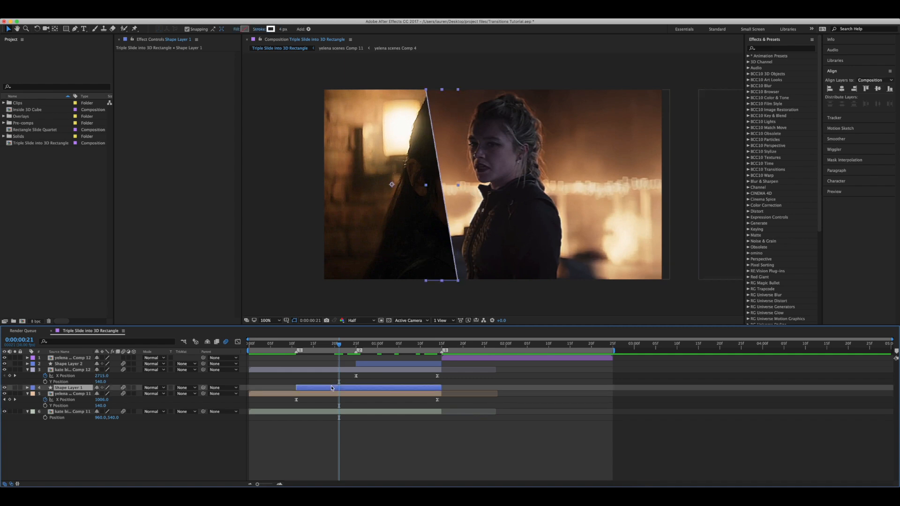
left_click(340, 393)
mouse_move(347, 345)
left_mouse_down()
mouse_move(379, 348)
mouse_move(341, 351)
left_mouse_up()
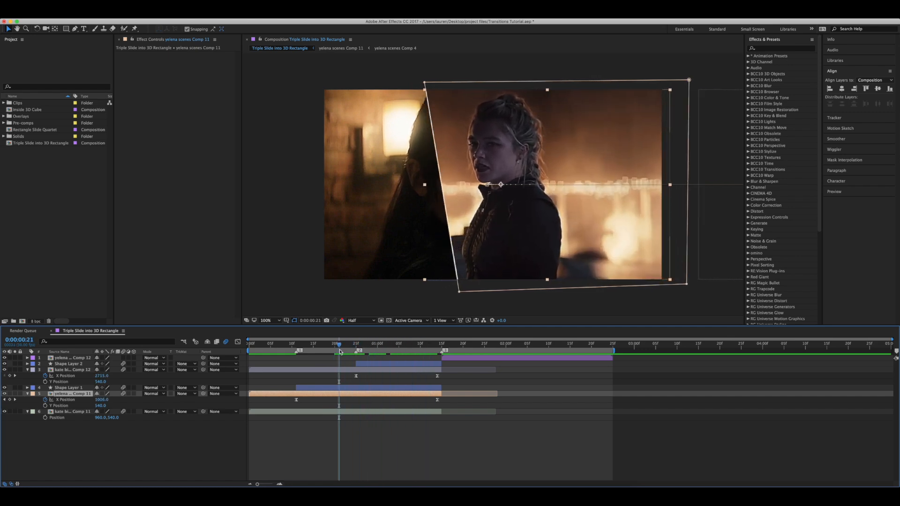
left_click(340, 388)
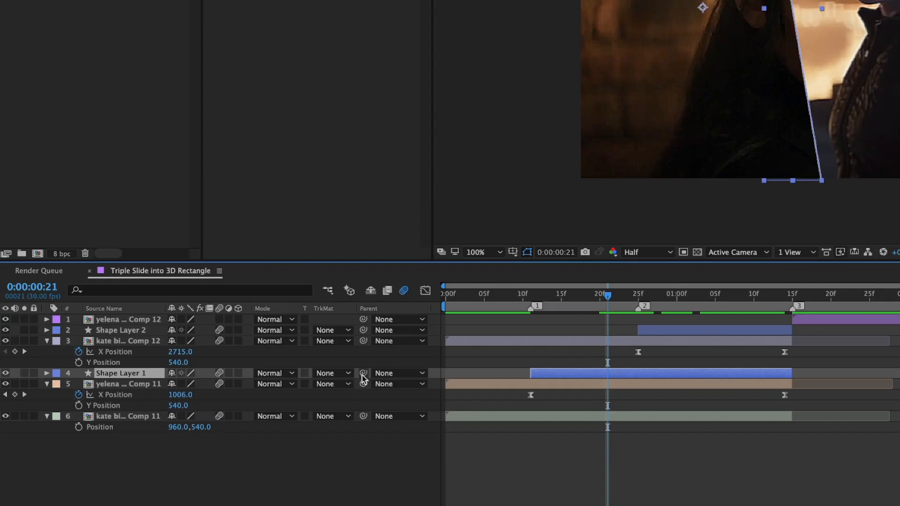
left_click_drag(363, 374, 135, 390)
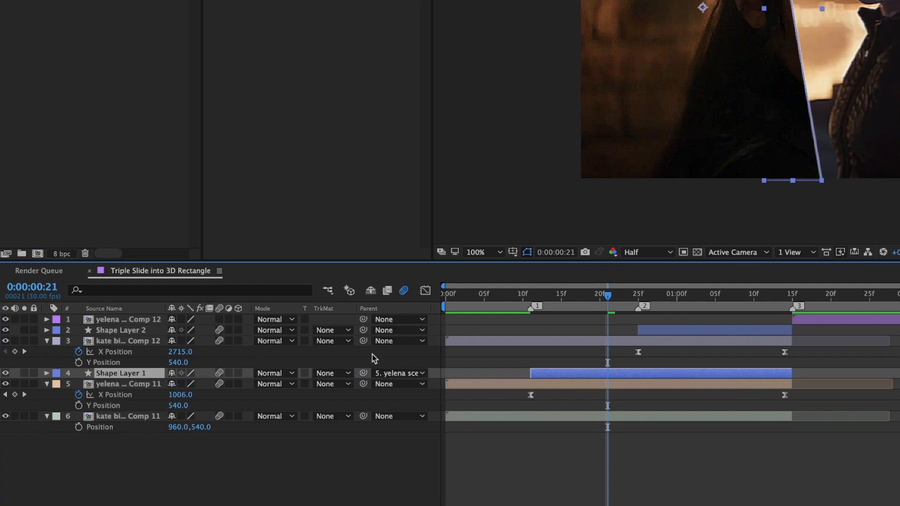
Parent Shape Layer 2 to kate bishop scenes Comp 12 at 0:00:01:14 and scrub through the slide to check the lines.
left_click_drag(339, 345, 437, 347)
left_click(325, 431)
left_click(434, 365)
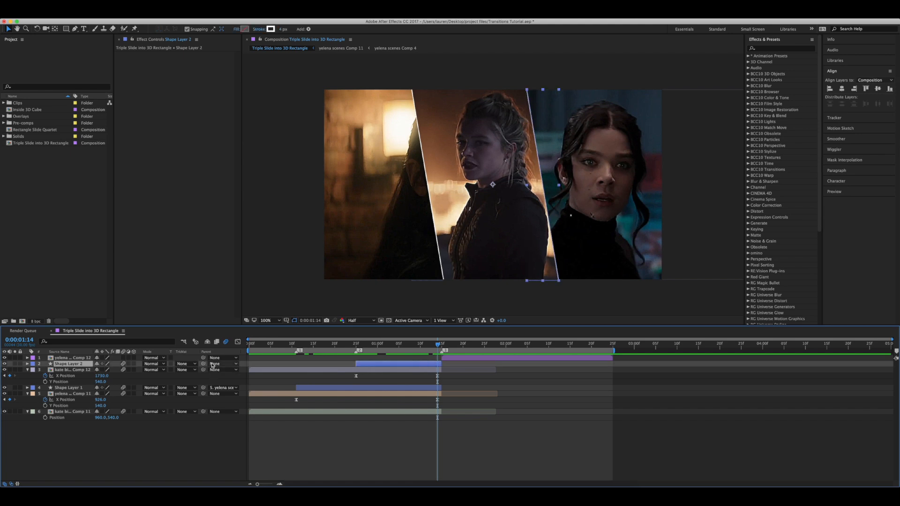
left_click_drag(390, 347, 377, 346)
left_click_drag(203, 365, 71, 370)
mouse_move(375, 346)
left_mouse_down()
mouse_move(426, 346)
mouse_move(377, 346)
left_mouse_up()
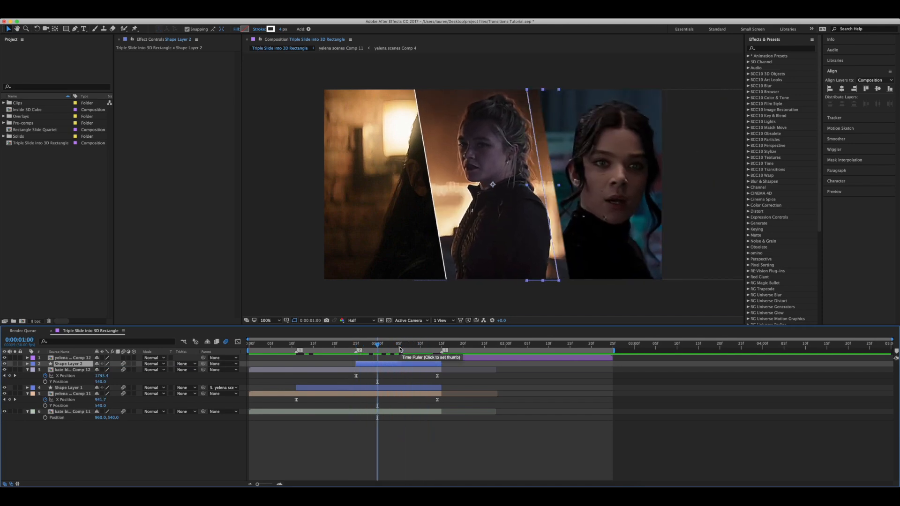
left_click(437, 346)
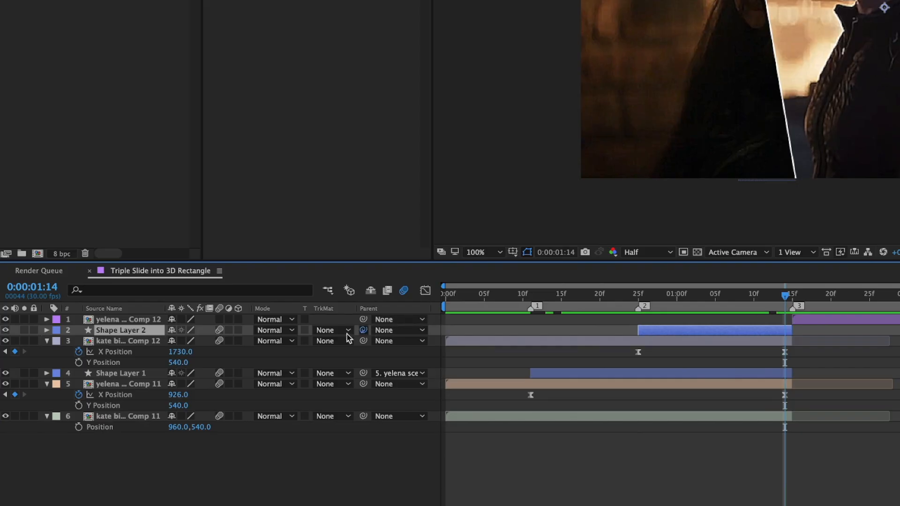
left_click_drag(363, 329, 136, 340)
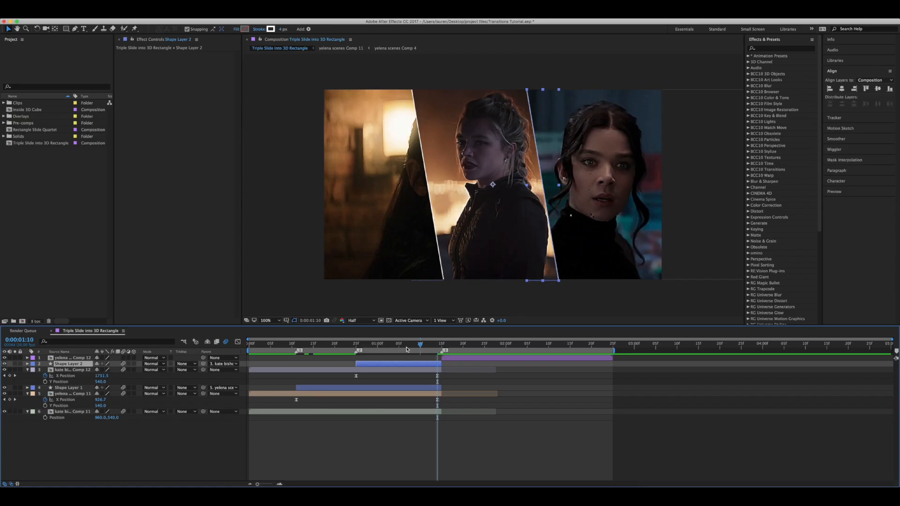
left_click_drag(406, 349, 267, 361)
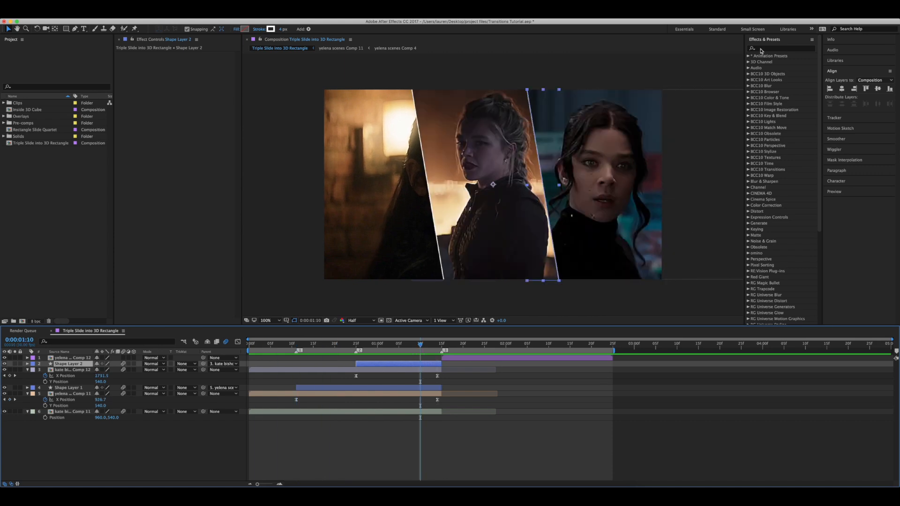
Find the Stylize Glow effect and apply it to Shape Layer 2.
left_click(761, 49)
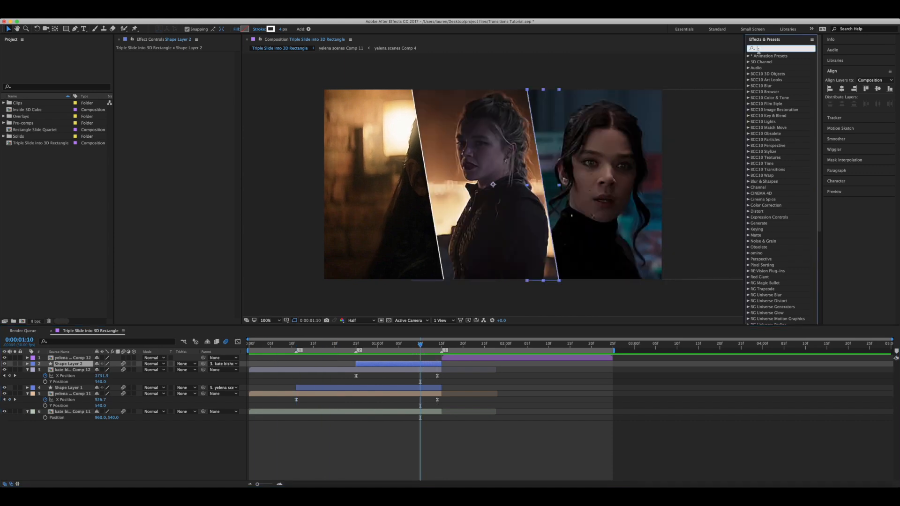
type("glow")
double_click(772, 291)
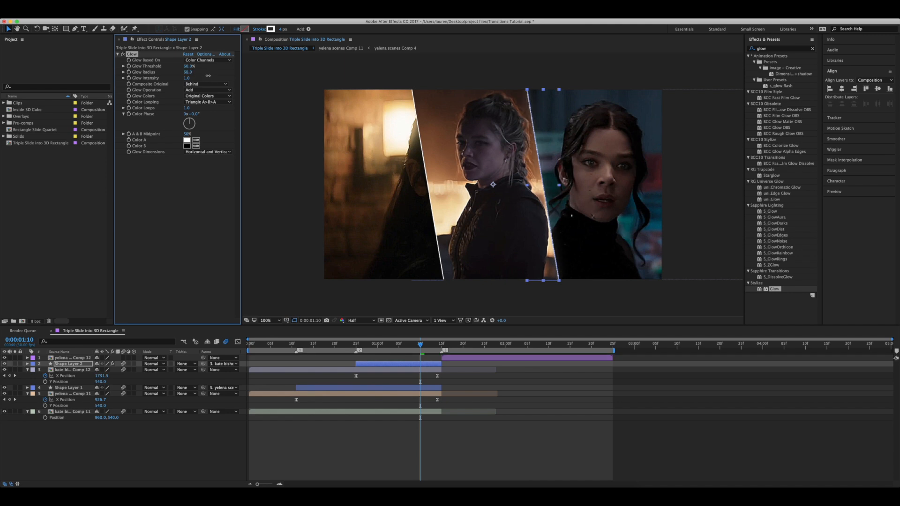
Give Shape Layer 1 the same Glow effect, with a Glow Radius of 20 on both line layers.
left_click(397, 387)
key("super+v")
left_click(506, 398)
left_click_drag(187, 72, 172, 73)
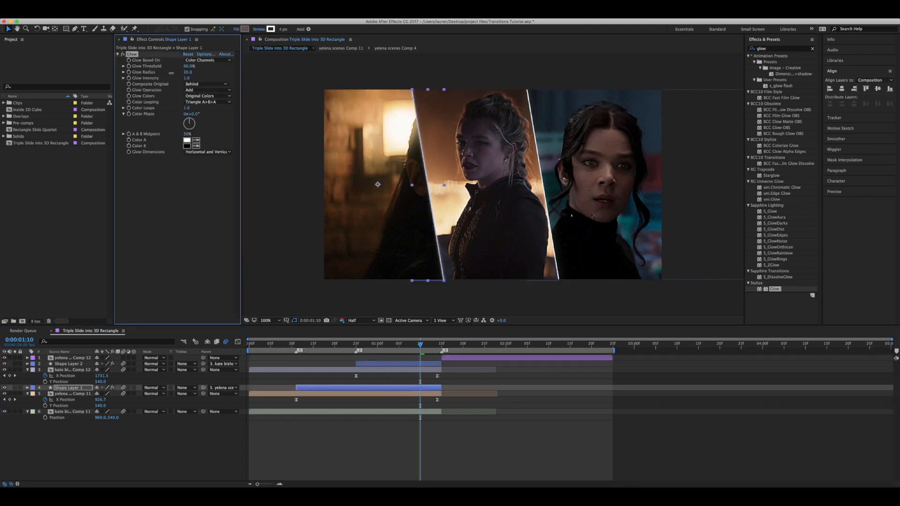
left_click(373, 363)
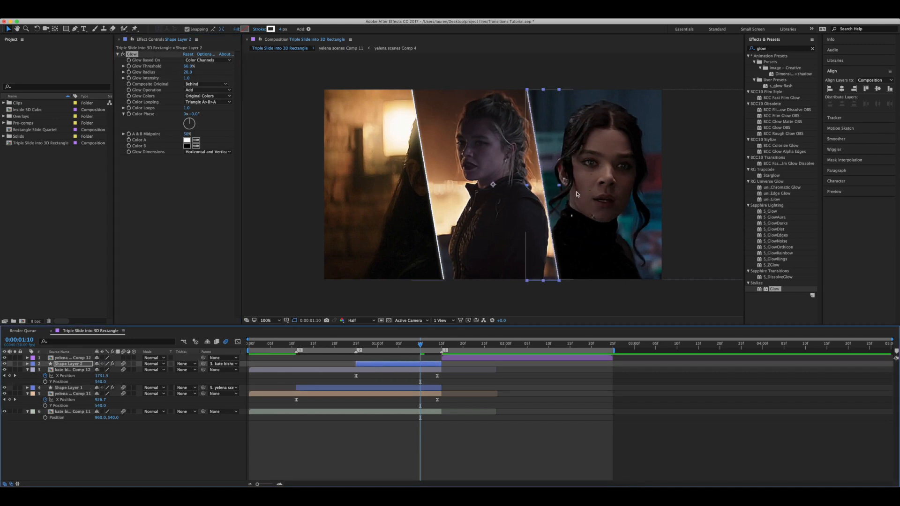
left_click(566, 396)
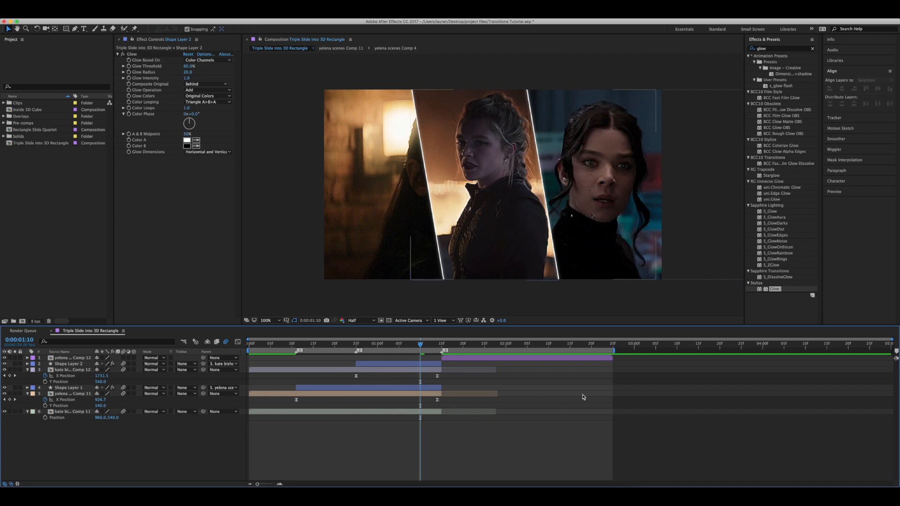
Return to the start of the composition and separate the Position dimensions of kate bishop scenes Comp 11.
left_click_drag(287, 347, 249, 347)
left_click(70, 412)
right_click(71, 420)
left_click(89, 428)
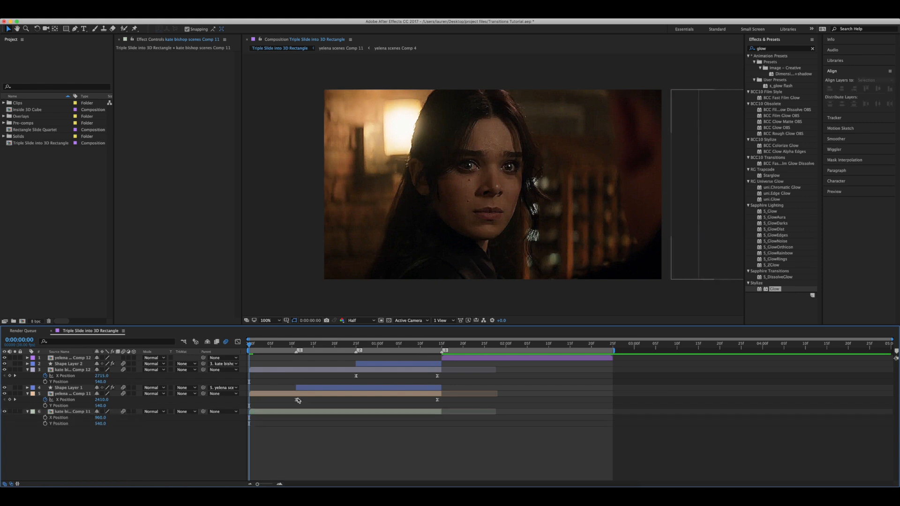
Keyframe the X Position of kate bishop scenes Comp 11 at 0:00:00:11, and set it to 373 at 0:00:01:14.
key("k")
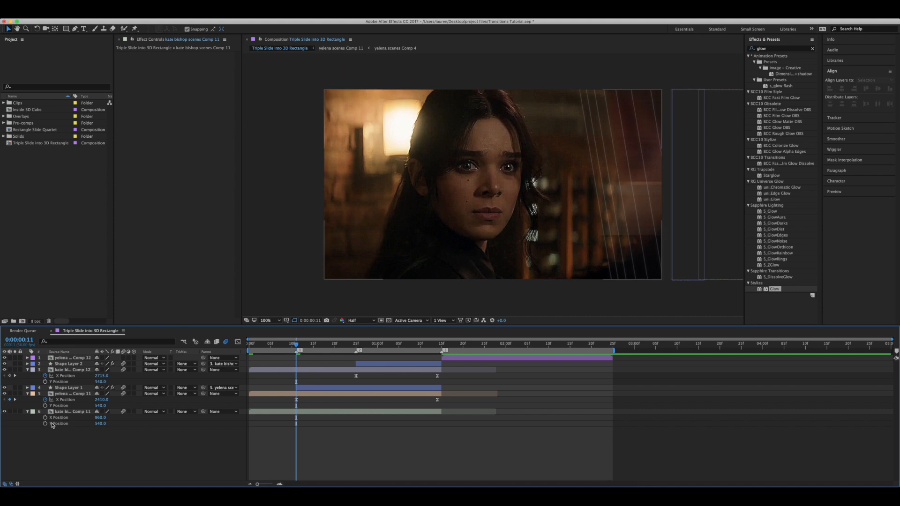
left_click(45, 418)
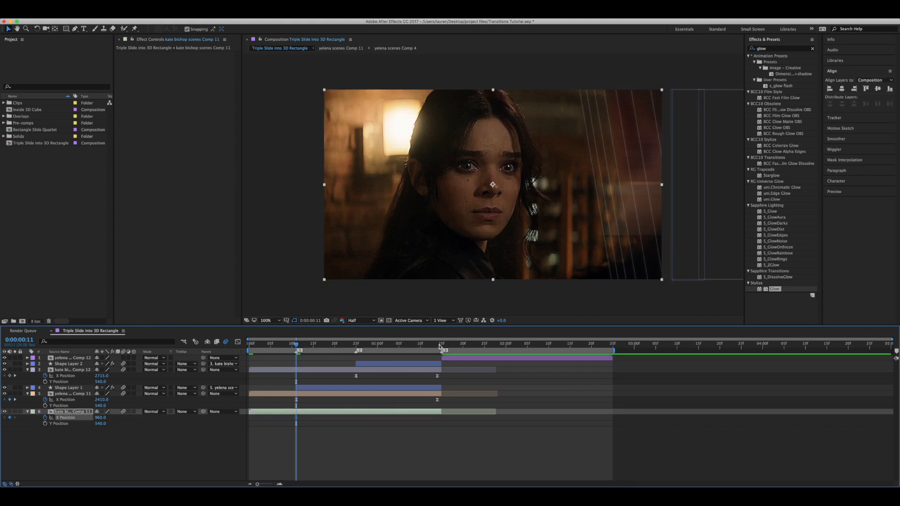
left_click(439, 347)
mouse_move(101, 417)
left_mouse_down()
mouse_move(66, 418)
mouse_move(101, 418)
mouse_move(89, 418)
left_mouse_up()
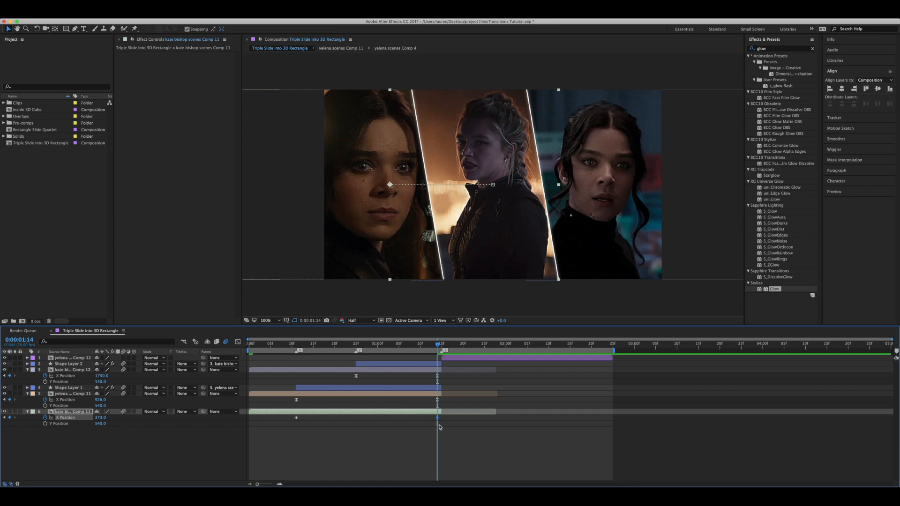
Apply Easy Ease to the X Position keyframes of kate bishop scenes Comp 11.
right_click(296, 417)
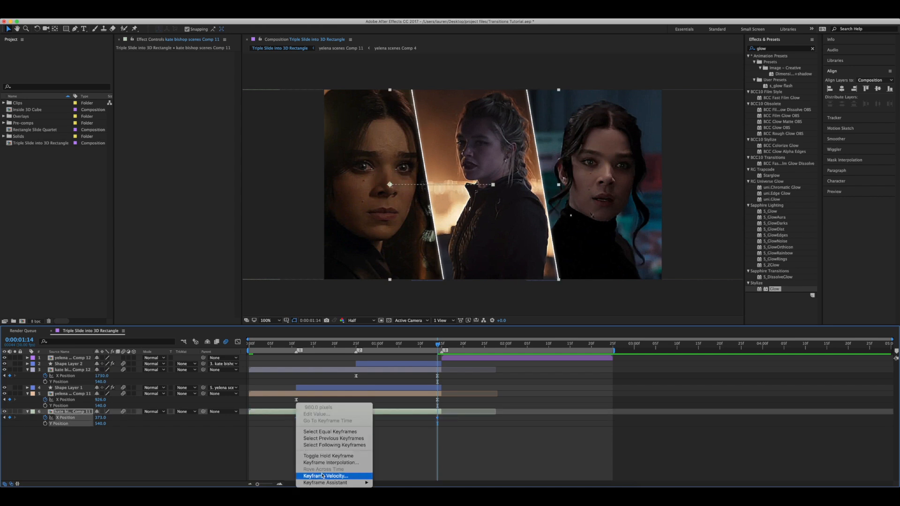
mouse_move(370, 483)
left_click(393, 443)
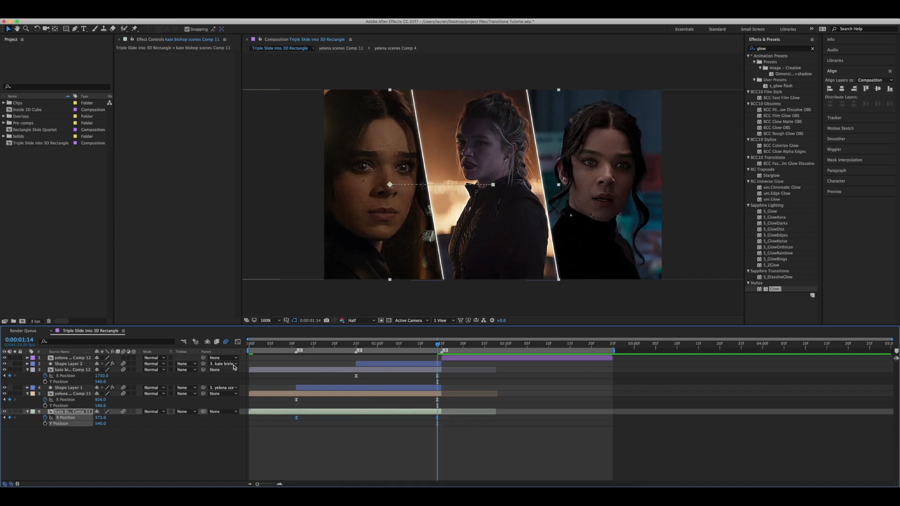
Reshape the X Position value graph of kate bishop scenes Comp 11 into a steep start with a gradual slowdown, and preview the animation.
left_click(238, 347)
left_click(437, 462)
left_click_drag(410, 463, 159, 450)
left_click_drag(343, 364, 294, 370)
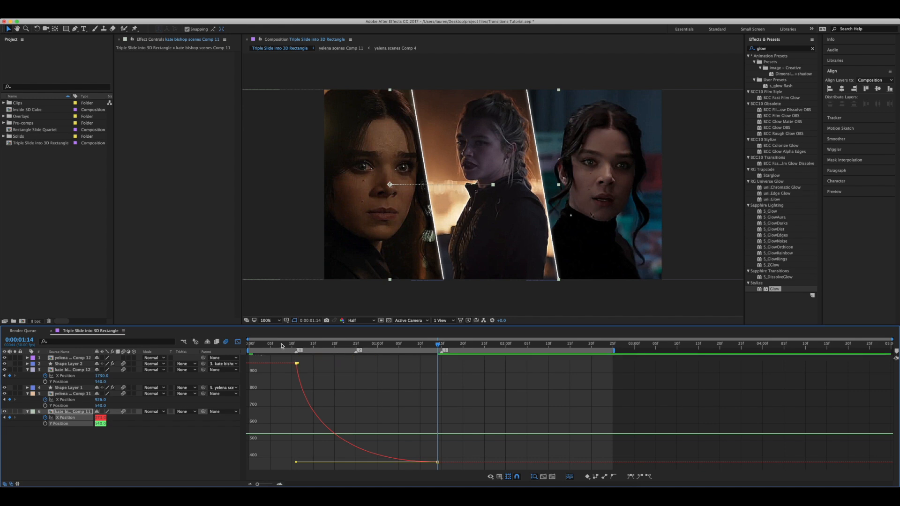
key("Home")
key("space")
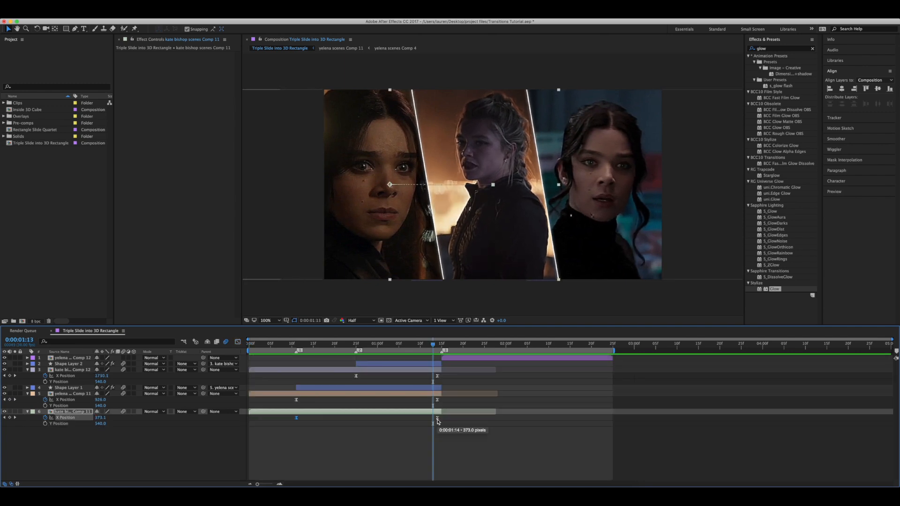
Move the end X Position keyframe of kate bishop scenes Comp 11 earlier, to about 0:00:01:02, and preview the slide.
left_click_drag(437, 419, 386, 419)
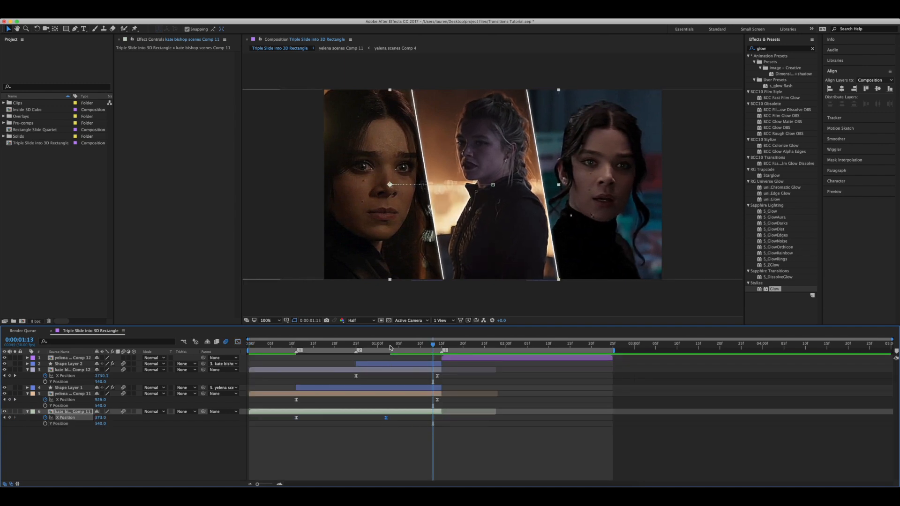
key("Home")
key("space")
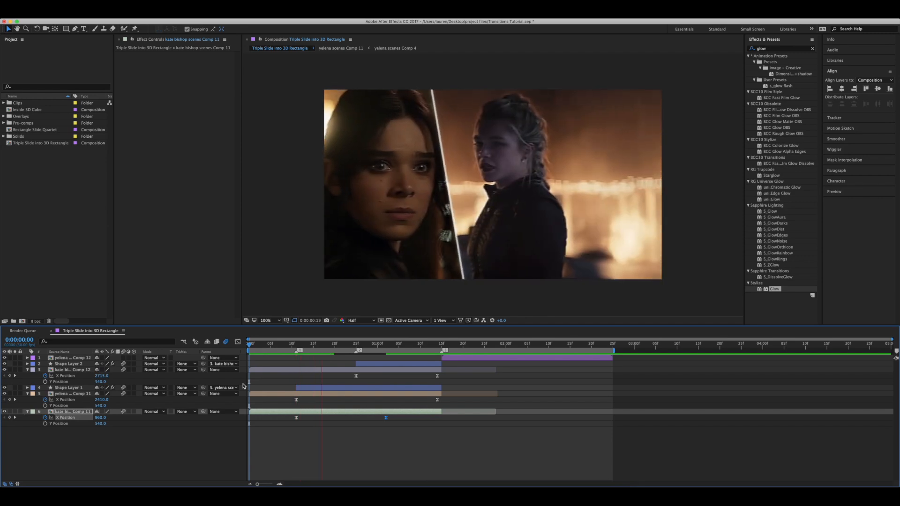
key("space")
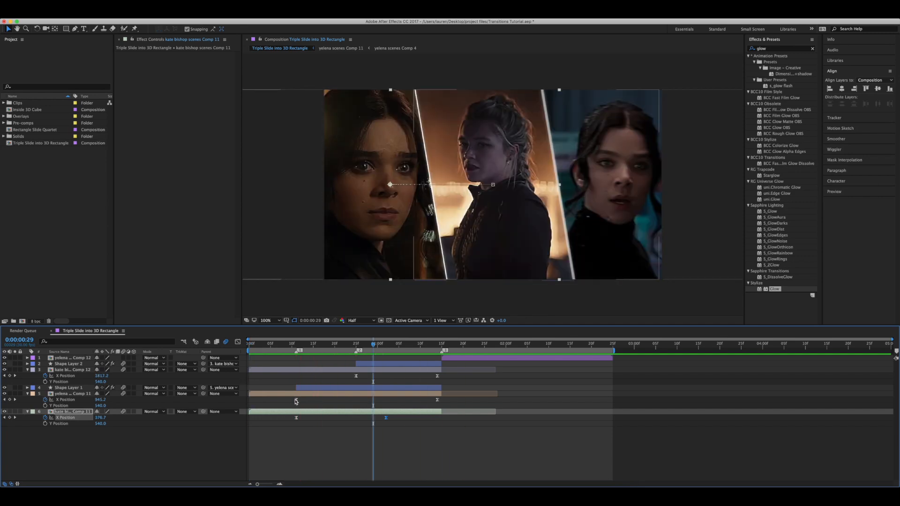
Soften the initial drop of the X Position value graph of yelena scenes Comp 11 by shortening the start keyframe's handle.
left_click(296, 400)
left_click(238, 341)
left_click_drag(296, 456, 296, 435)
Shorten the start keyframe's handle on the X Position value graph of kate bishop scenes Comp 12, and preview from the start.
left_click(78, 377)
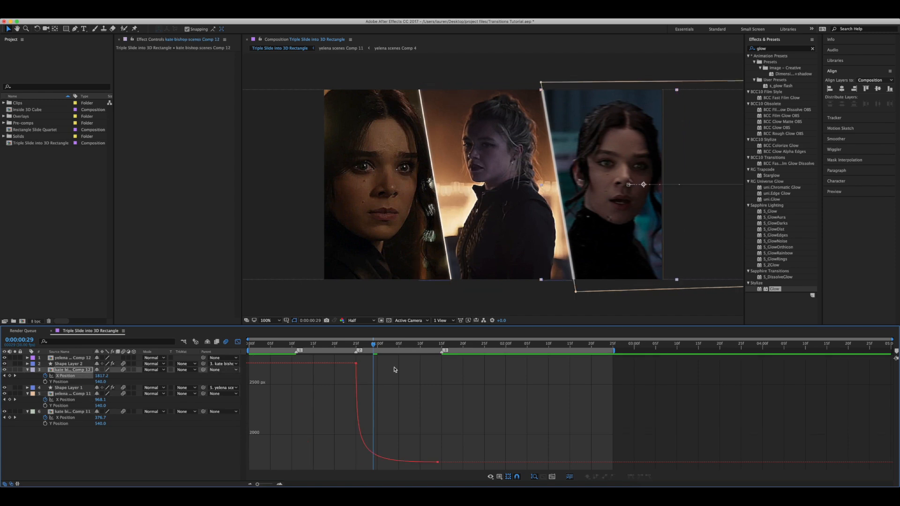
left_click(360, 421)
left_click(358, 455)
left_click(356, 364)
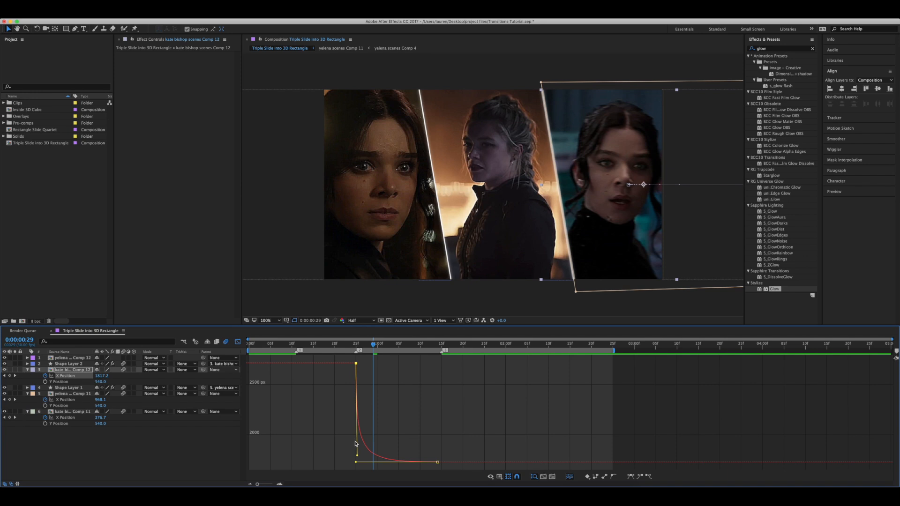
left_click_drag(356, 456, 356, 437)
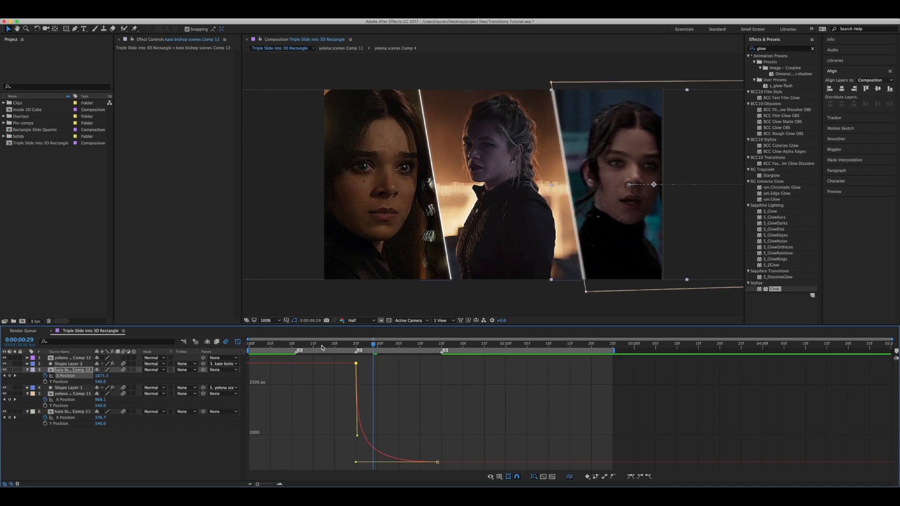
key("Home")
key("space")
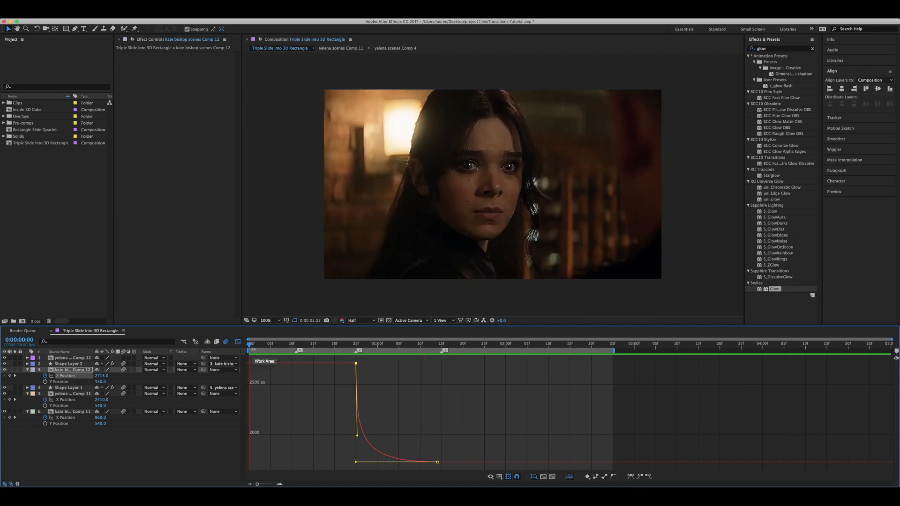
key("space")
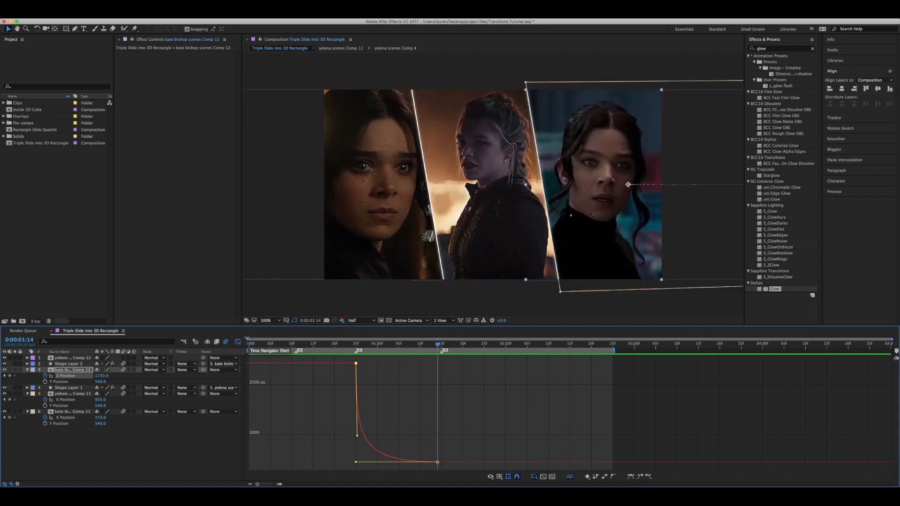
Move the end X Position keyframes of all three sliding clips to about 0:00:01:16, and preview the composition.
left_click(238, 341)
left_click(386, 419)
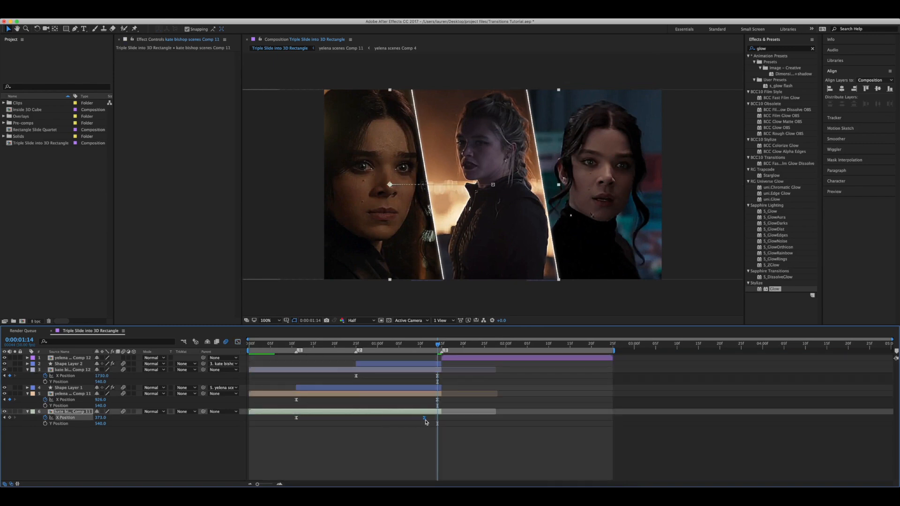
left_click_drag(399, 370, 446, 420)
left_click(460, 426)
left_click_drag(375, 346, 256, 355)
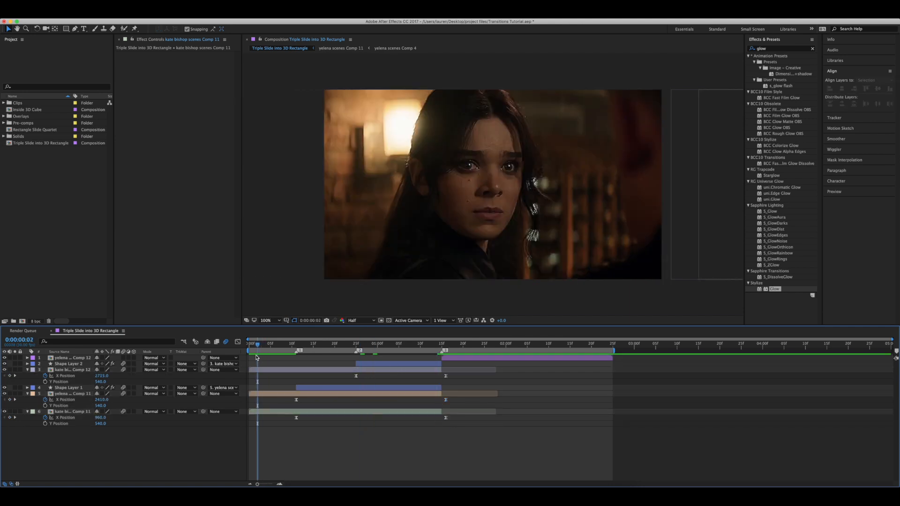
key("space")
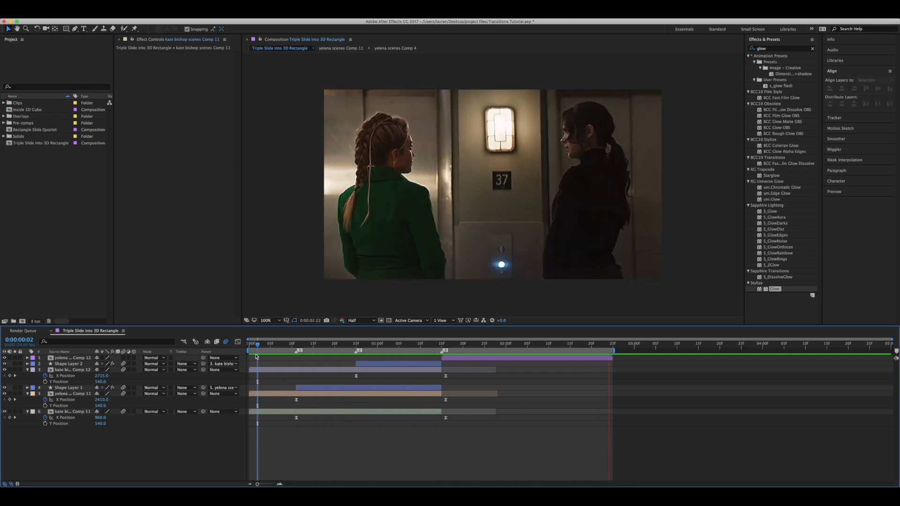
key("space")
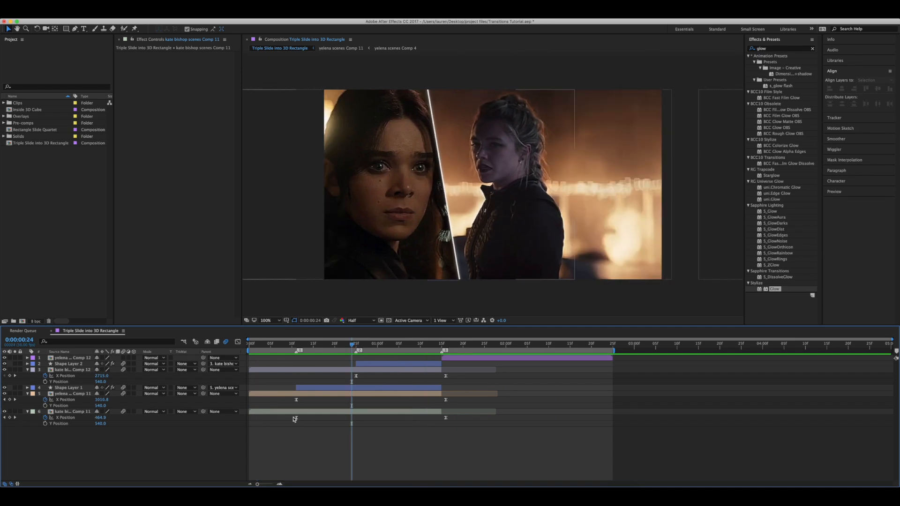
Move the start X Position keyframe of kate bishop scenes Comp 11 to about 0:00:00:10, and flatten its handle in the value graph.
left_click_drag(296, 418, 291, 418)
left_click(237, 342)
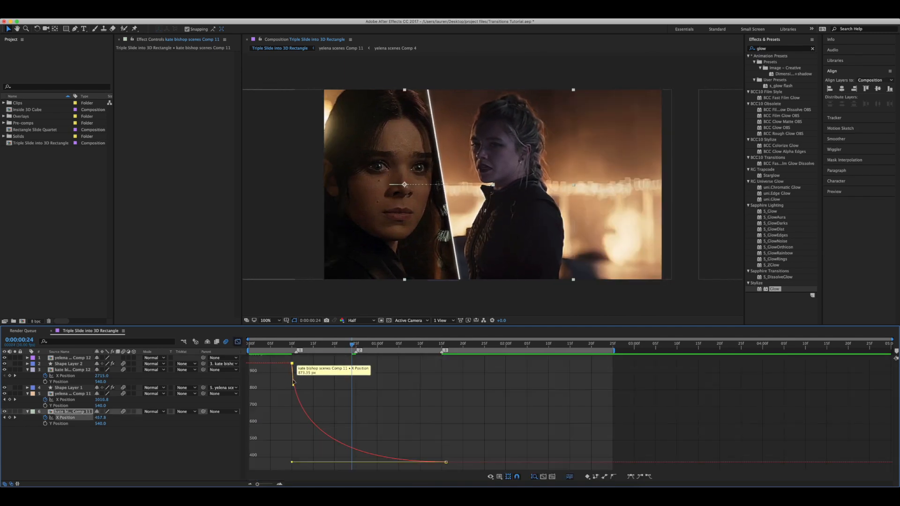
left_click_drag(294, 385, 296, 364)
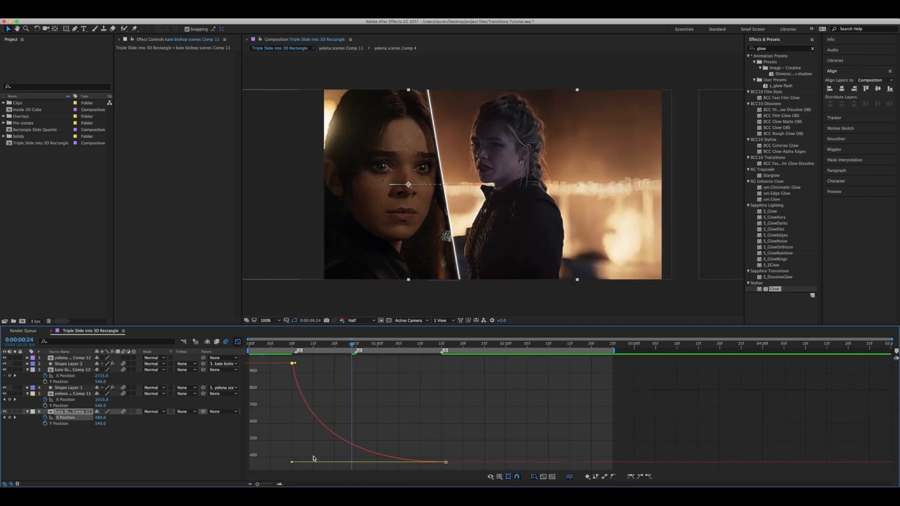
Move the end X Position keyframe of kate bishop scenes Comp 11 to about 0:00:01:12, and preview the animation from the start.
left_click_drag(446, 462, 428, 462)
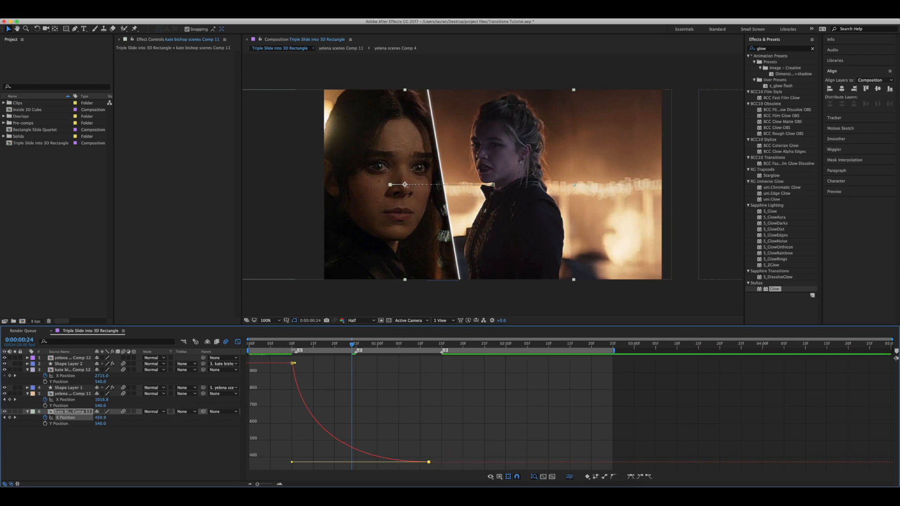
key("space")
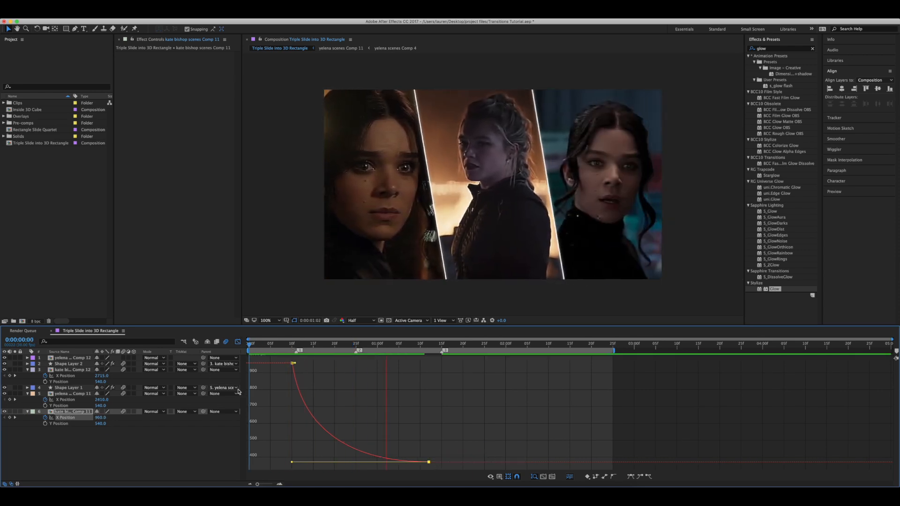
key("shift+F3")
left_click(432, 344)
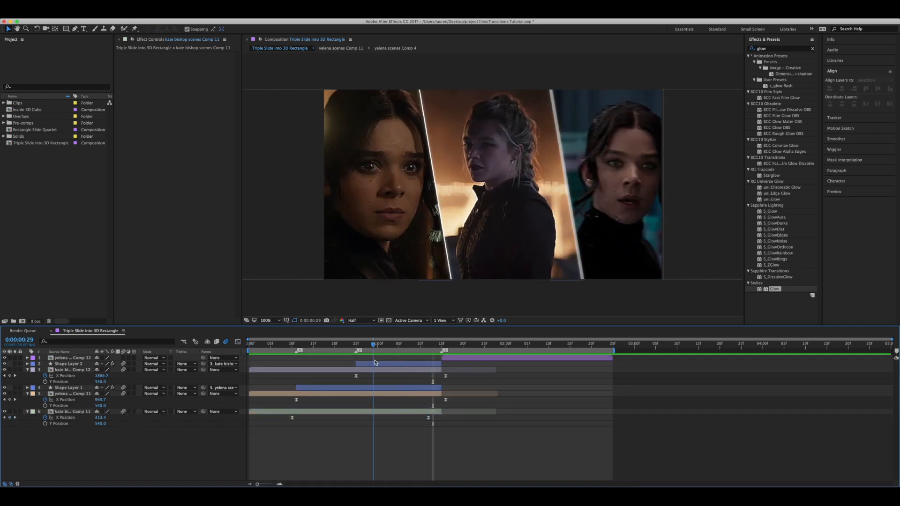
key("Home")
key("space")
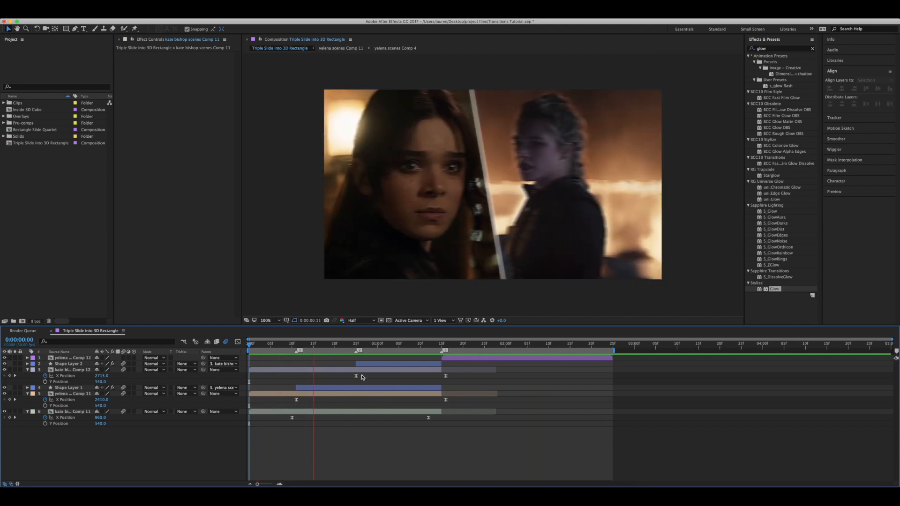
Pre-compose all six layers, moving all attributes into the new composition.
left_click(371, 364)
left_click(382, 412)
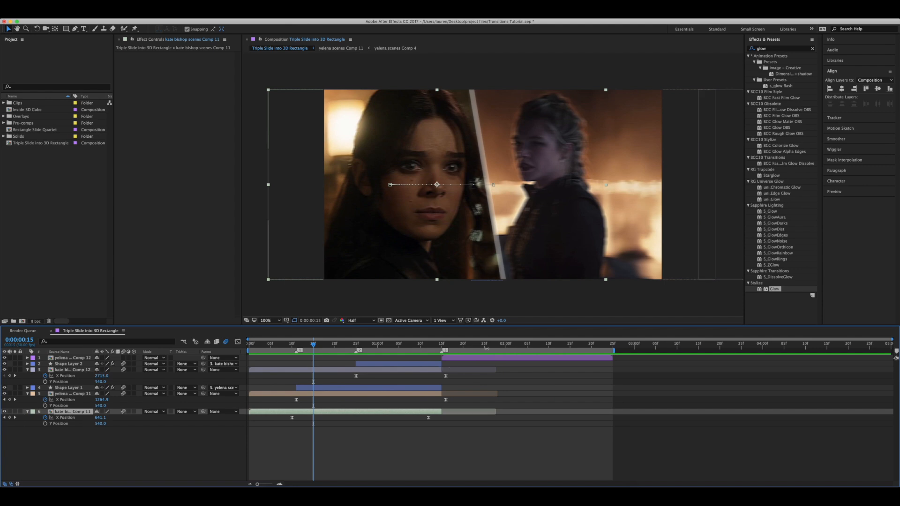
left_click(452, 359, "shift")
right_click(452, 363)
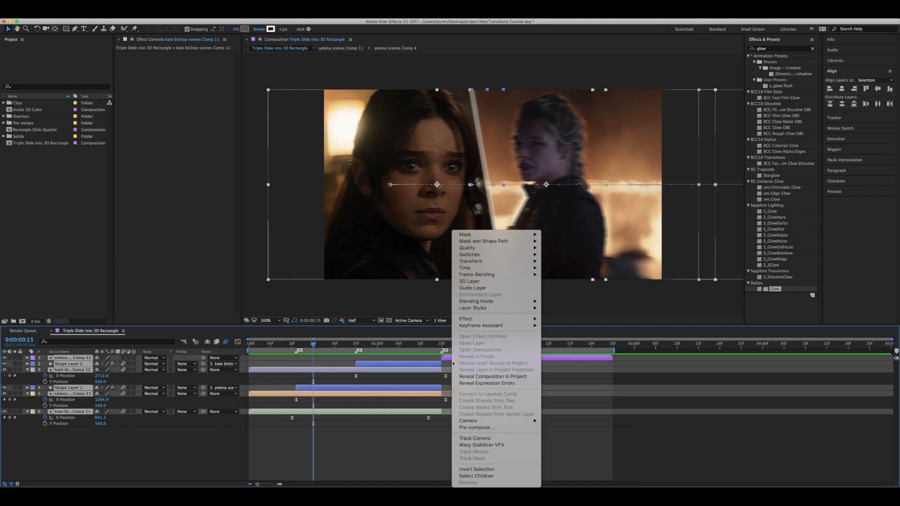
left_click(476, 428)
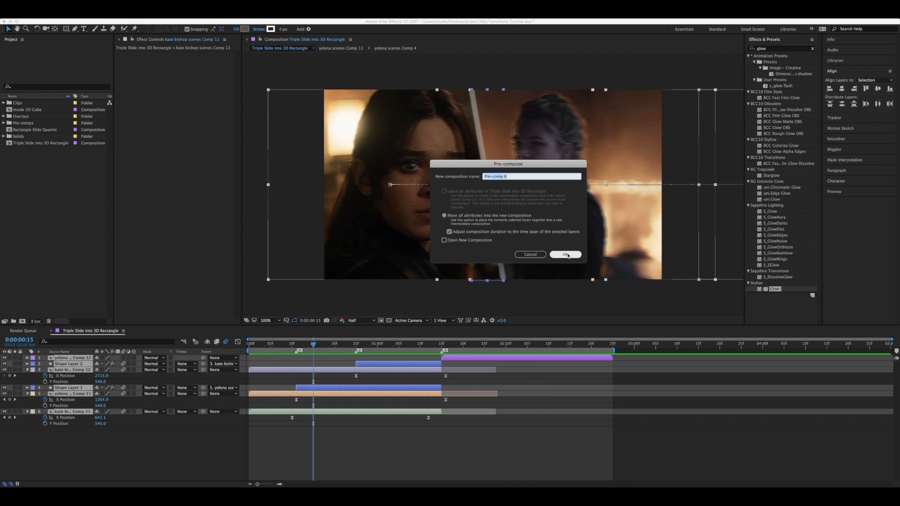
left_click(566, 255)
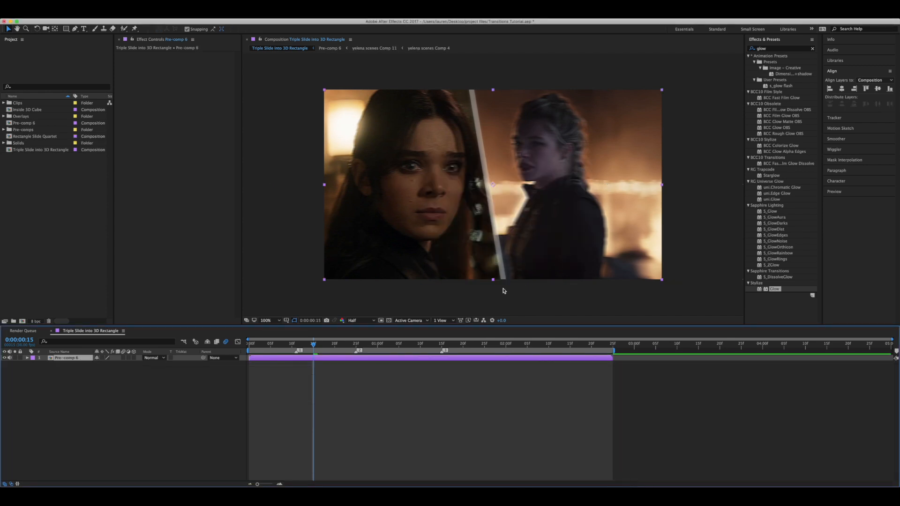
Go to the marker at 0:00:01:15 and enable motion blur and 3D for the Pre-comp 6 layer.
left_click_drag(417, 345, 442, 351)
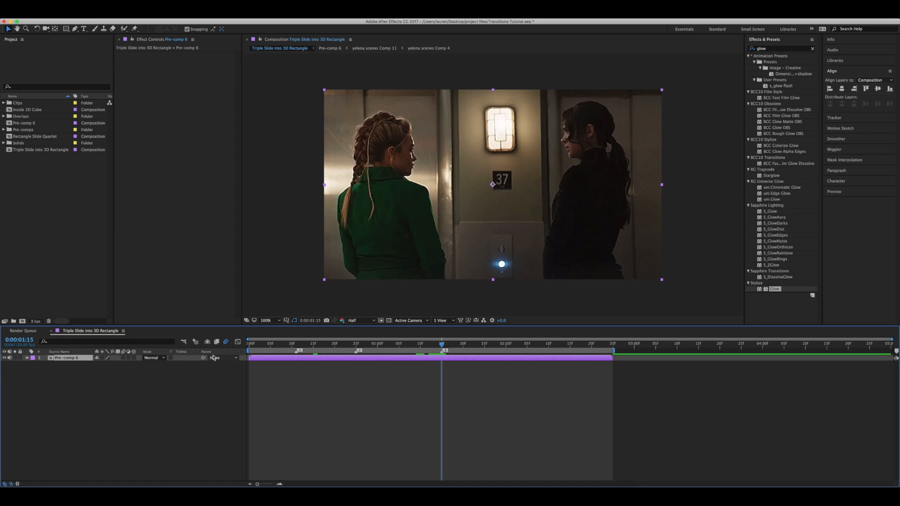
left_click(124, 357)
left_click(134, 357)
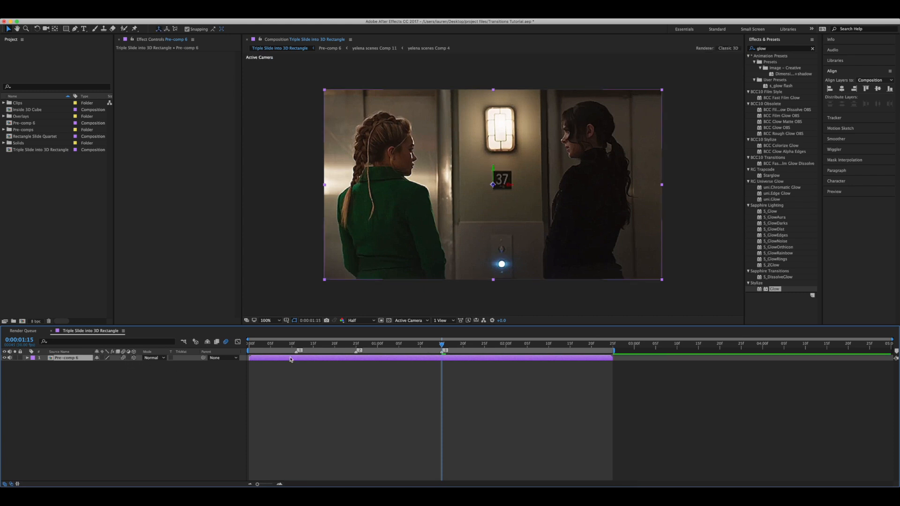
Duplicate the Pre-comp 6 layer three times, and switch the composition view to Custom View 1 with snapping turned off.
key("super+d")
key("super+d")
key("super+d")
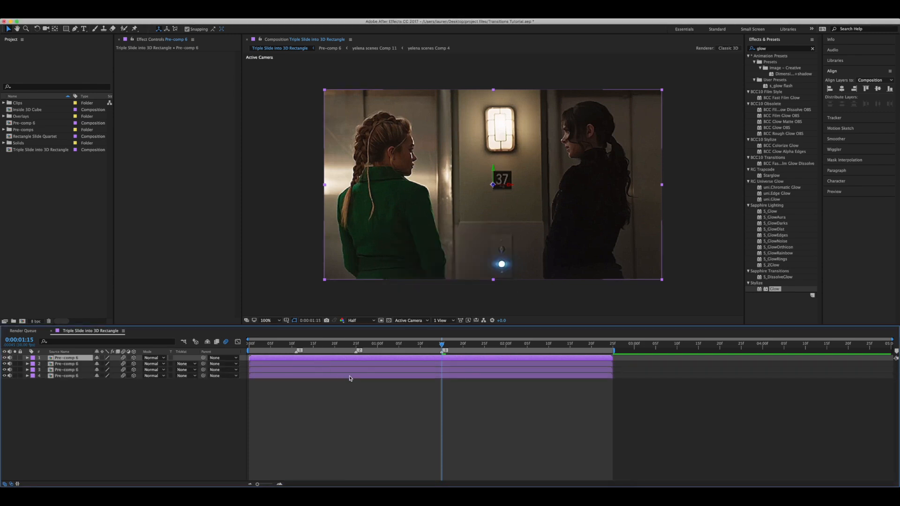
left_click(410, 321)
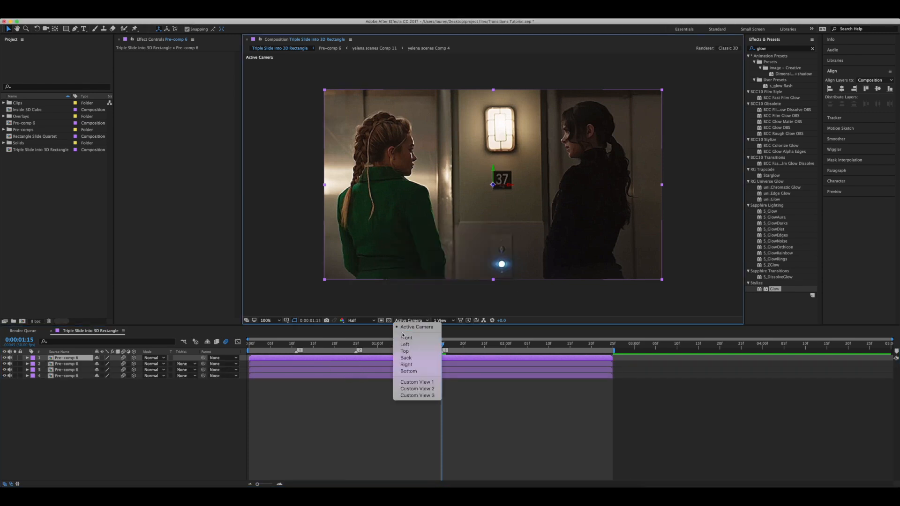
left_click(404, 382)
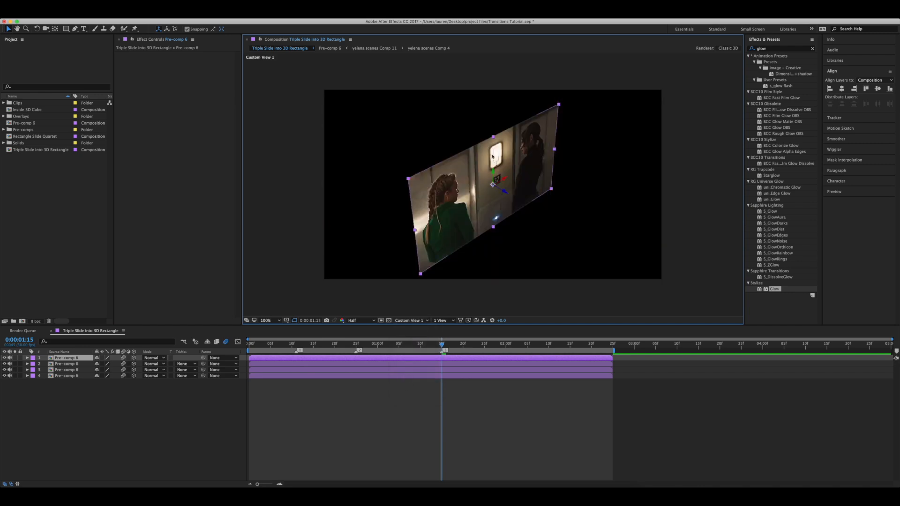
left_click(197, 30)
Set the first Pre-comp 6 layer's X Rotation to -90° and, with snapping on, attach it to the front panel's upper edge as the box top.
left_click(83, 363)
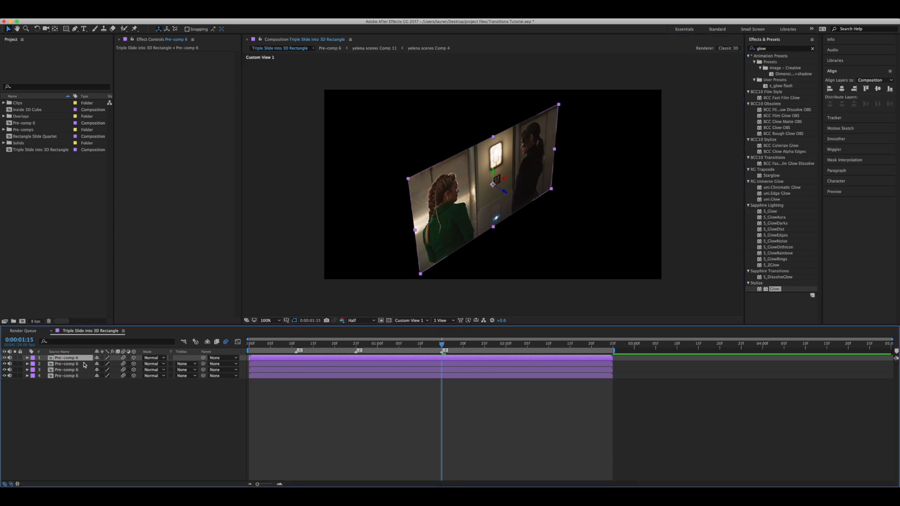
key("r")
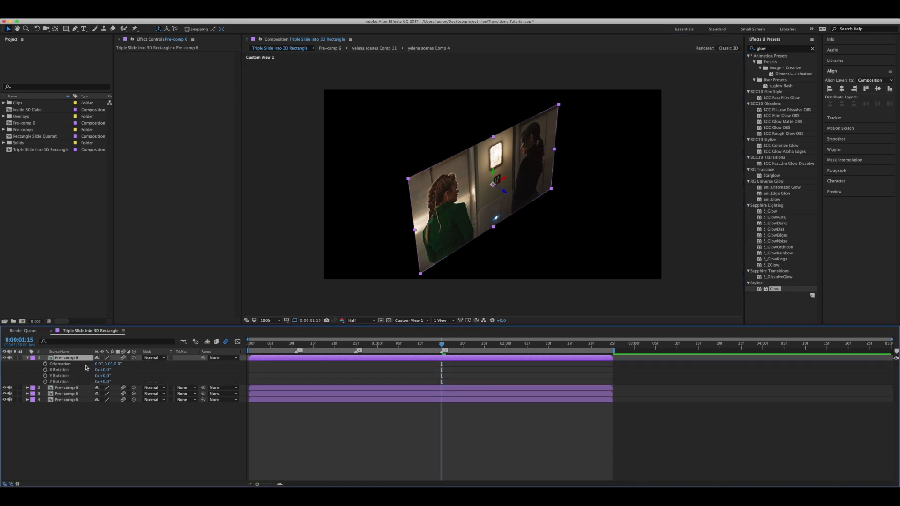
left_click(105, 370)
key("Return")
mouse_move(529, 208)
left_mouse_down()
mouse_move(513, 196)
mouse_move(490, 134)
left_mouse_up()
left_click(192, 29)
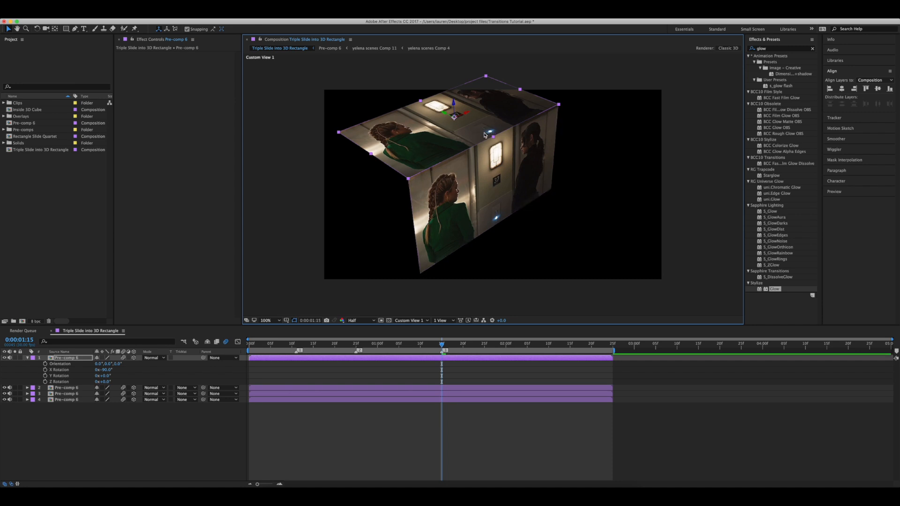
mouse_move(489, 134)
left_mouse_down()
mouse_move(472, 127)
mouse_move(490, 133)
left_mouse_up()
Set the second Pre-comp 6 layer's X Rotation to -180° and snap it to the top panel's rear edge as the box back.
left_click(420, 390)
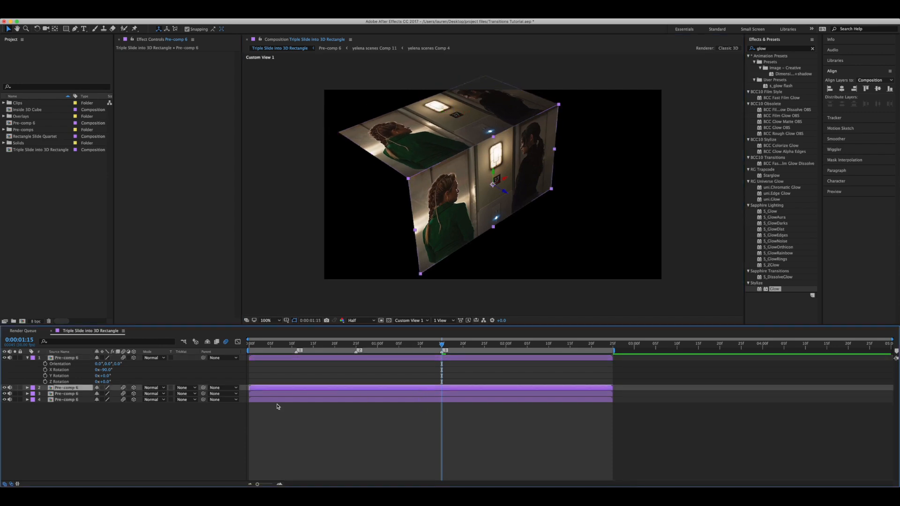
key("r")
left_click(106, 399)
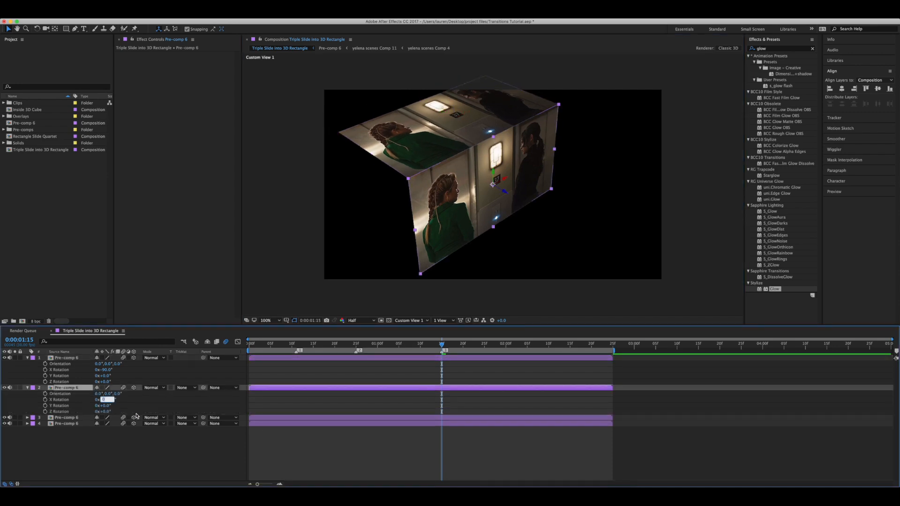
type("-180")
key("Return")
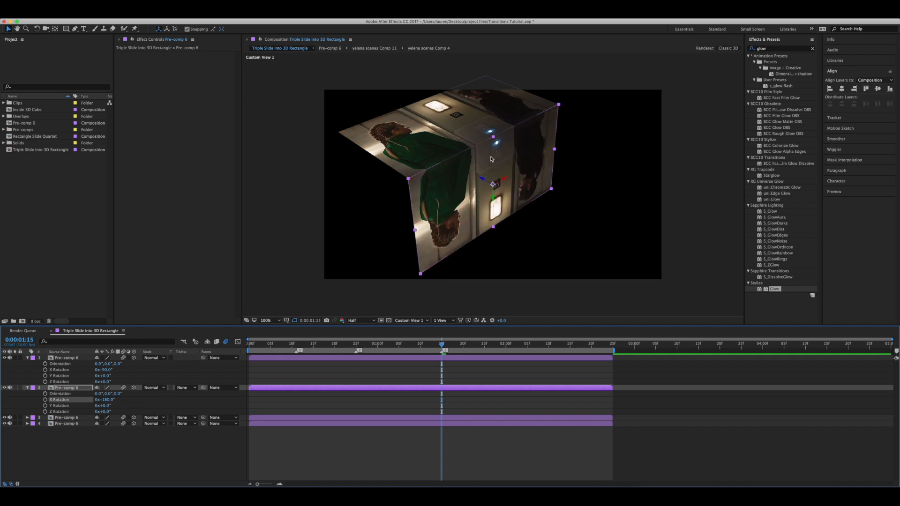
left_click_drag(496, 143, 424, 105)
Set the third Pre-comp 6 layer's X Rotation to -270° for the underside of the box.
left_click(421, 418)
key("r")
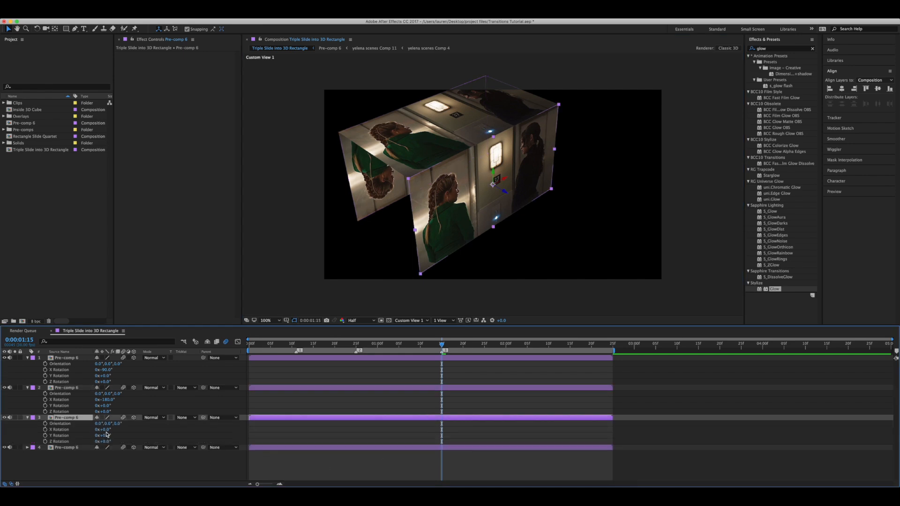
left_click(104, 429)
type("-270")
key("Return")
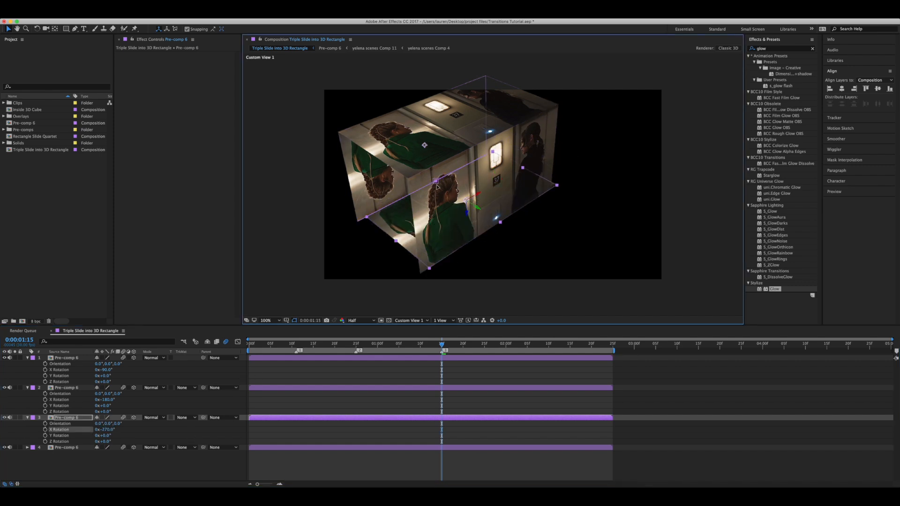
Add a null object above the Pre-comp 6 layers, split it at 0:00:02:25 and delete the excess part.
left_click_drag(441, 345, 382, 361)
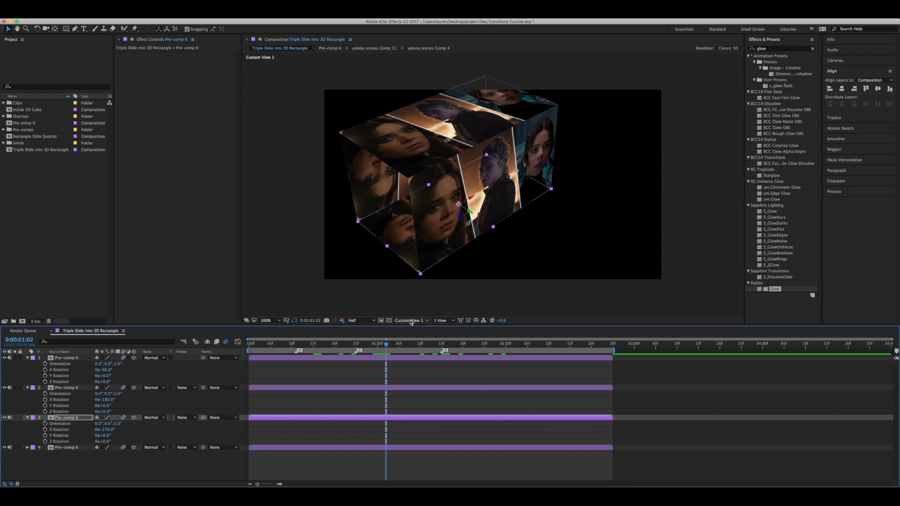
left_click(397, 359)
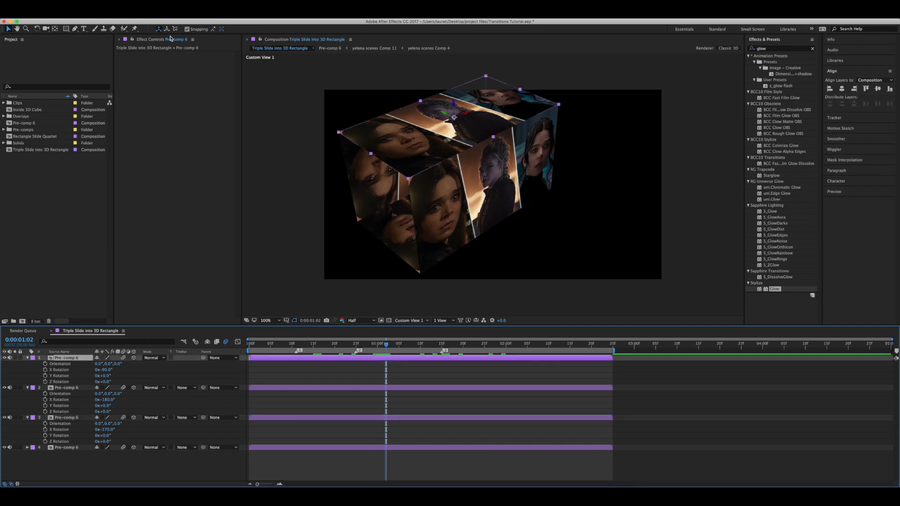
left_click(135, 15)
mouse_move(153, 15)
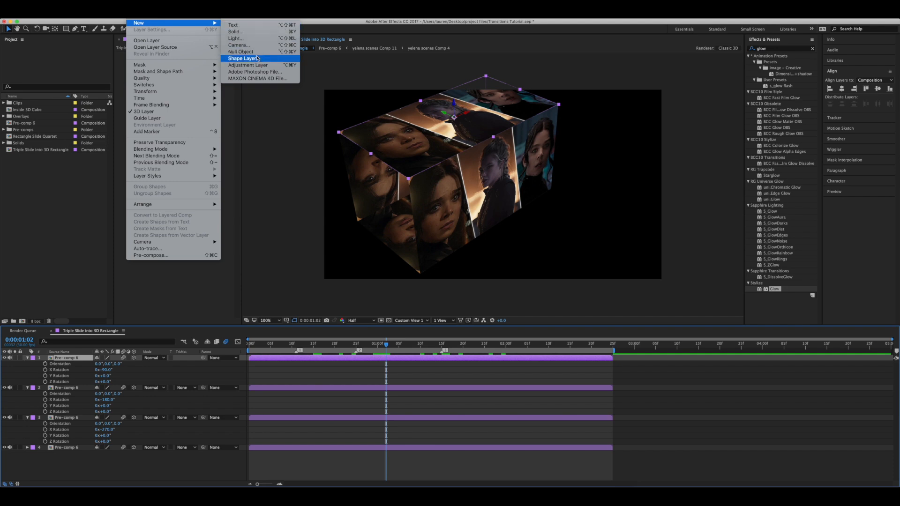
left_click(241, 51)
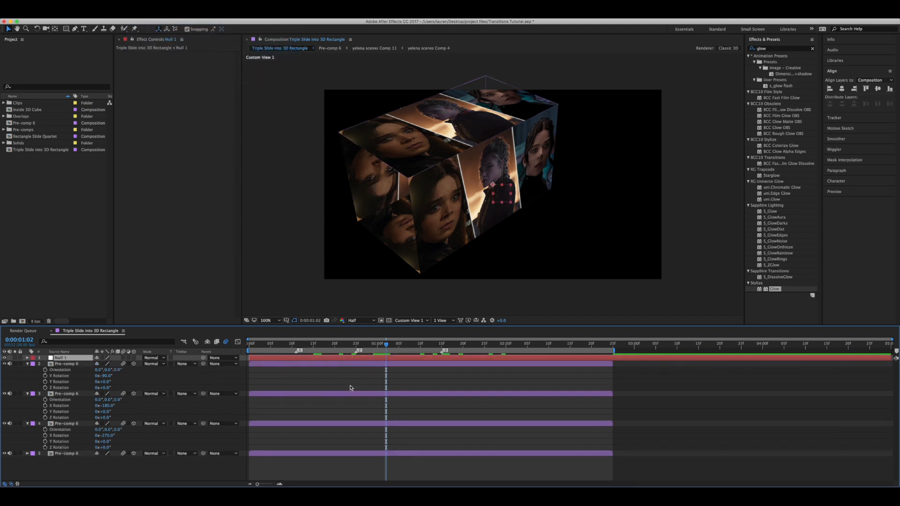
left_click(613, 343)
key("super+d")
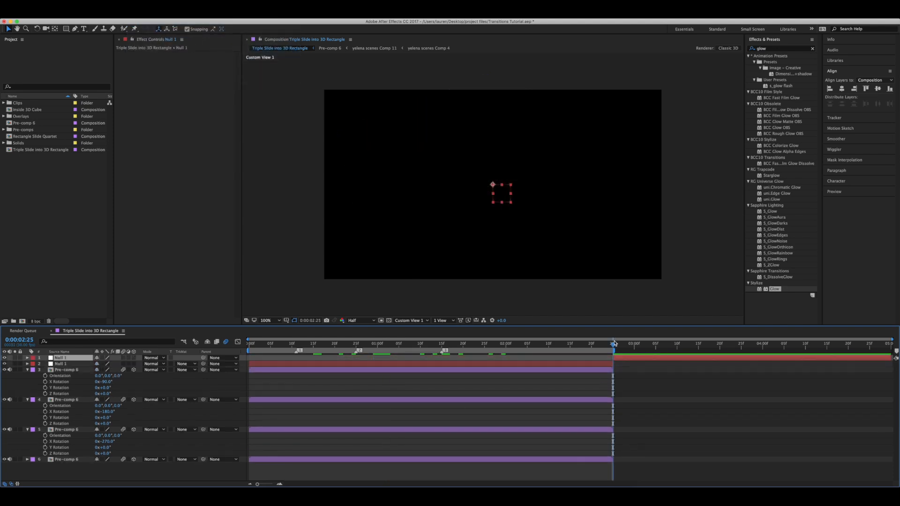
key("Delete")
Make Null 1 a 3D layer and, in the Right view, move it along Z to the centre of the box.
left_click(446, 344)
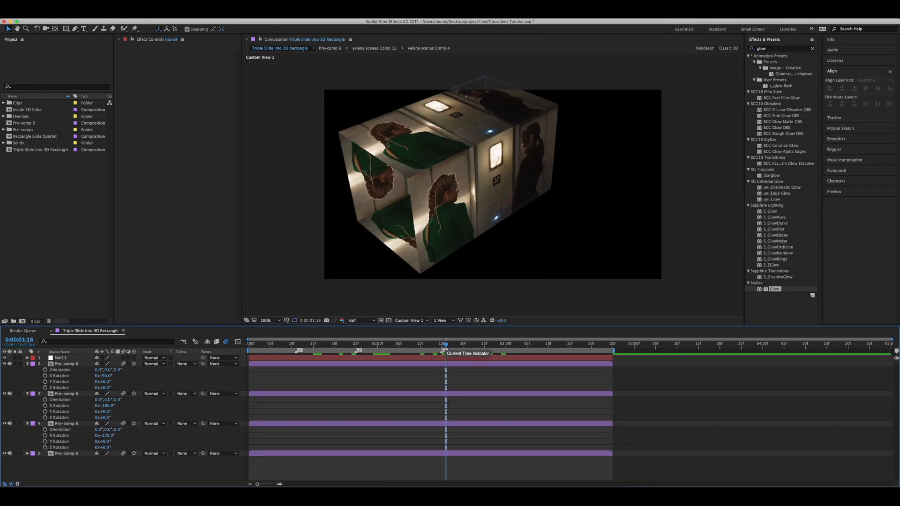
left_click(442, 359)
left_click(134, 358)
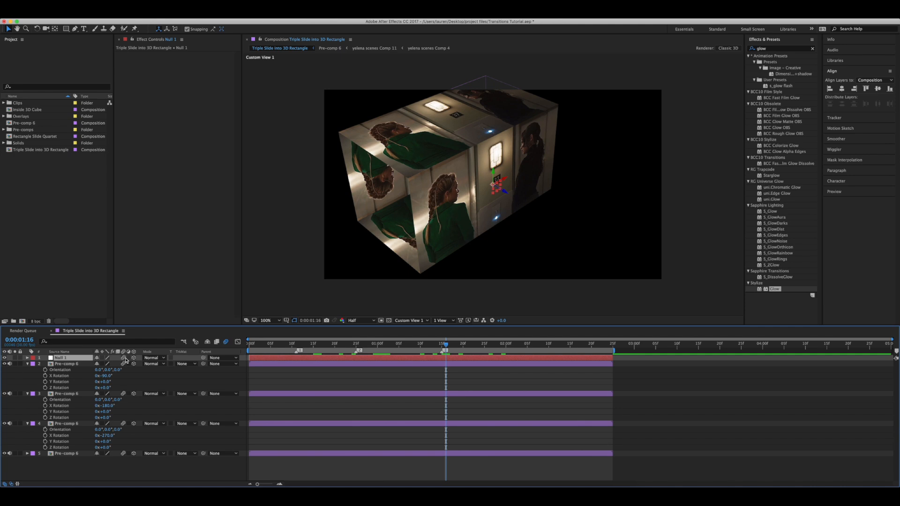
left_click(422, 321)
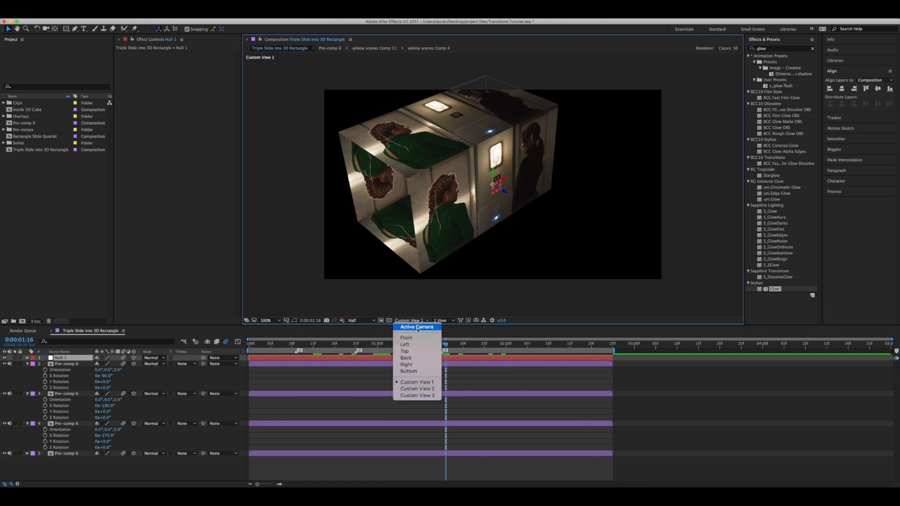
left_click(421, 365)
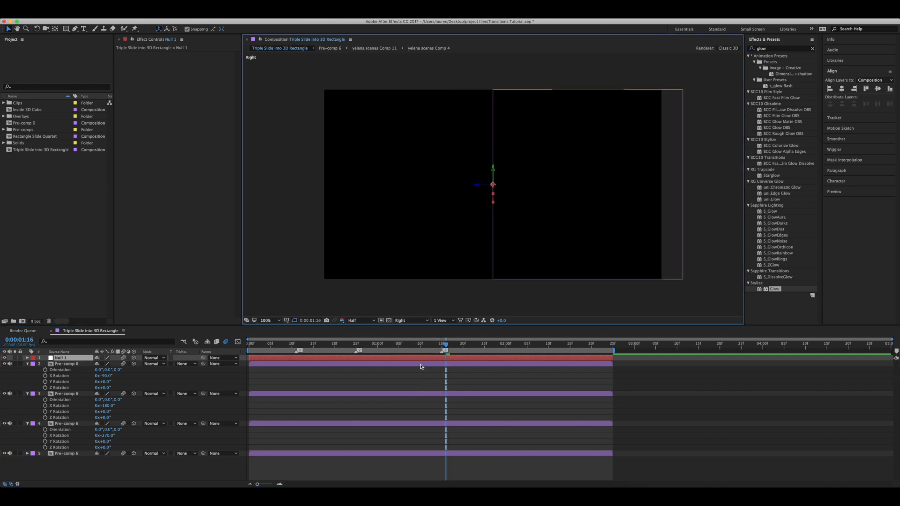
mouse_move(479, 187)
left_mouse_down()
mouse_move(470, 189)
mouse_move(572, 189)
left_mouse_up()
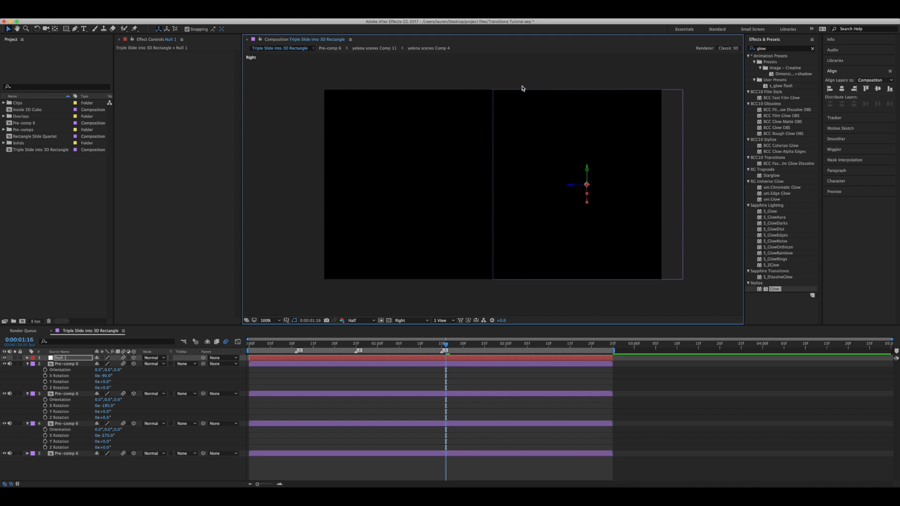
left_click_drag(689, 192, 700, 265)
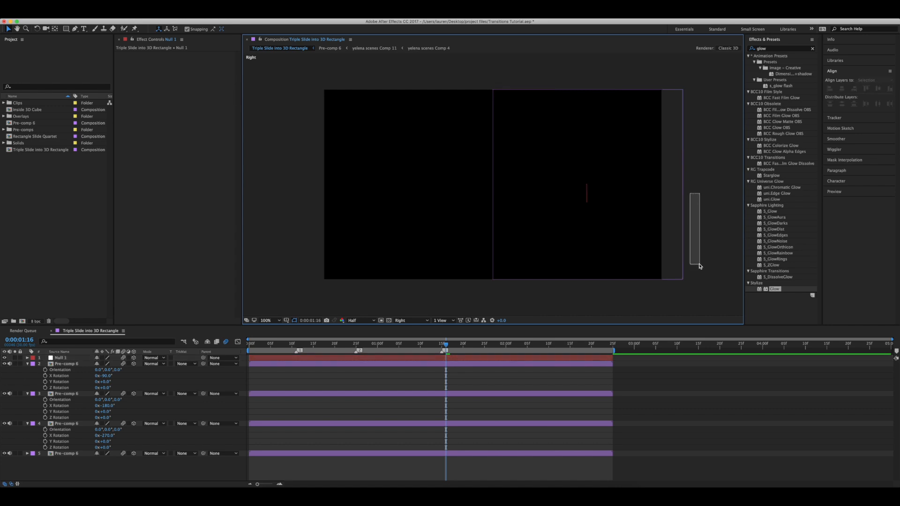
left_click(586, 201)
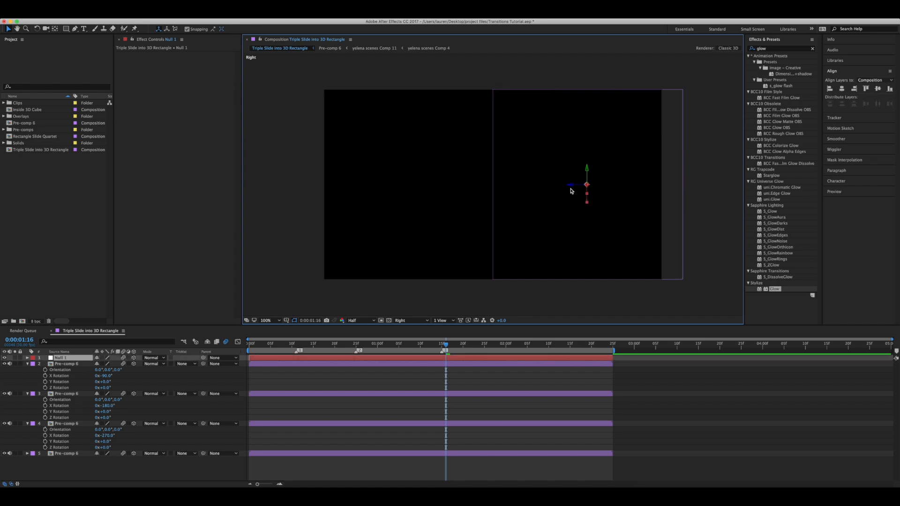
left_click_drag(570, 185, 572, 185)
mouse_move(568, 186)
left_mouse_down()
mouse_move(557, 187)
mouse_move(573, 187)
left_mouse_up()
Switch the composition back to the Active Camera view and parent all four Pre-comp 6 layers to Null 1.
left_click(398, 321)
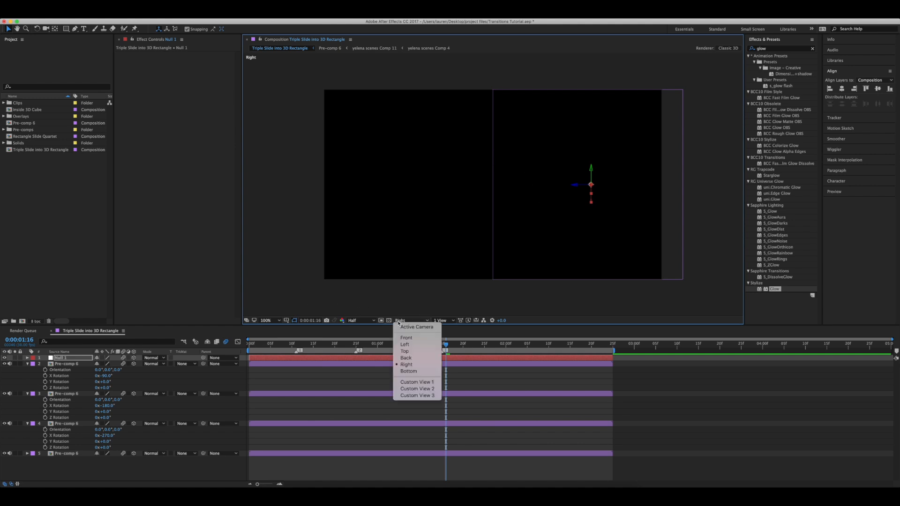
left_click(406, 326)
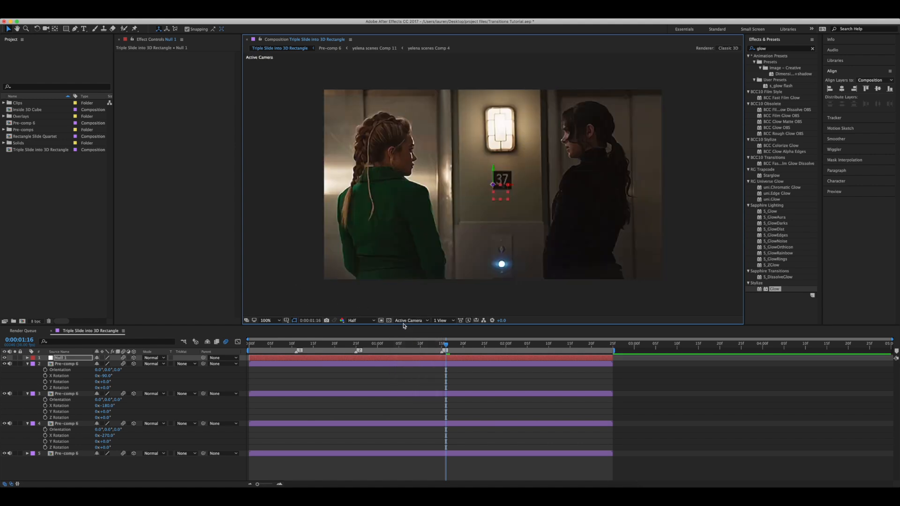
left_click(328, 364)
left_click(318, 454, "shift")
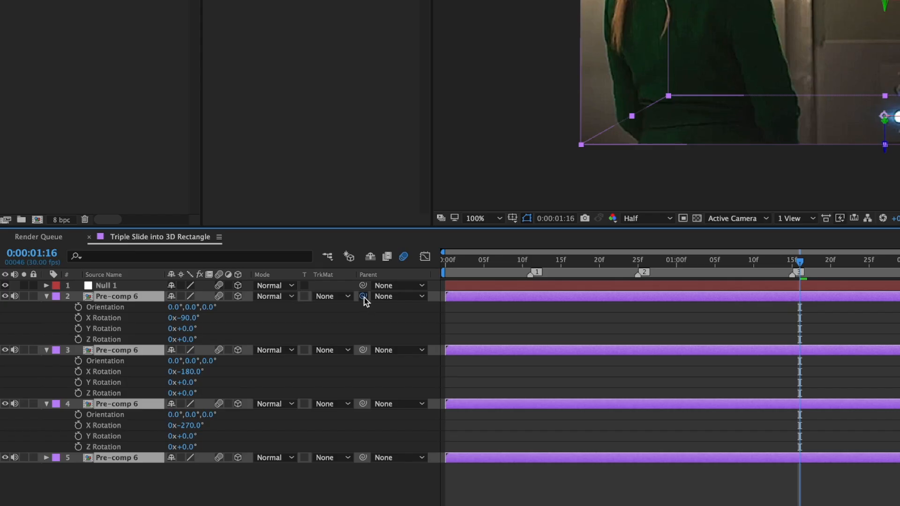
left_click_drag(364, 297, 136, 288)
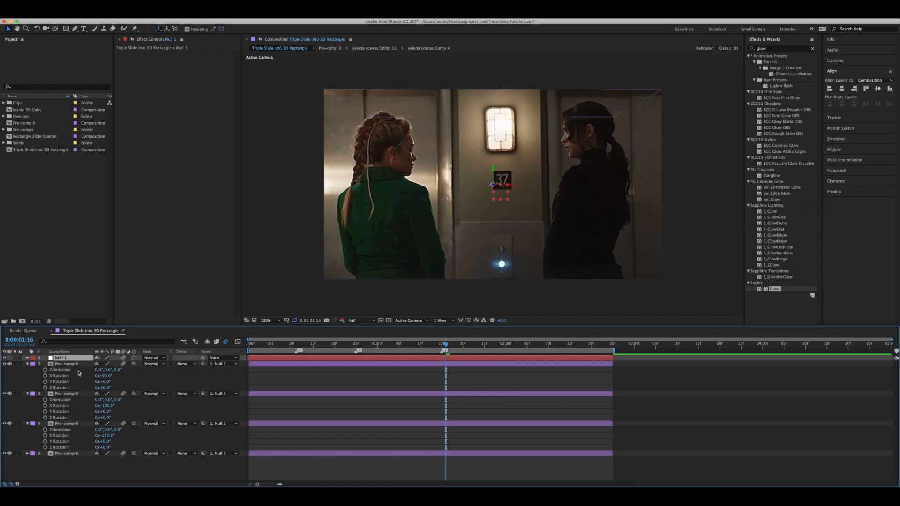
Try rotating Null 1 about its X axis to test the box, and undo the rotation.
key("r")
left_click_drag(103, 370, 72, 377)
key("super+z")
Keyframe Null 1's Scale from 100% at about 0:00:00:14 to 70% at 0:00:02:18.
left_click_drag(380, 346, 330, 372)
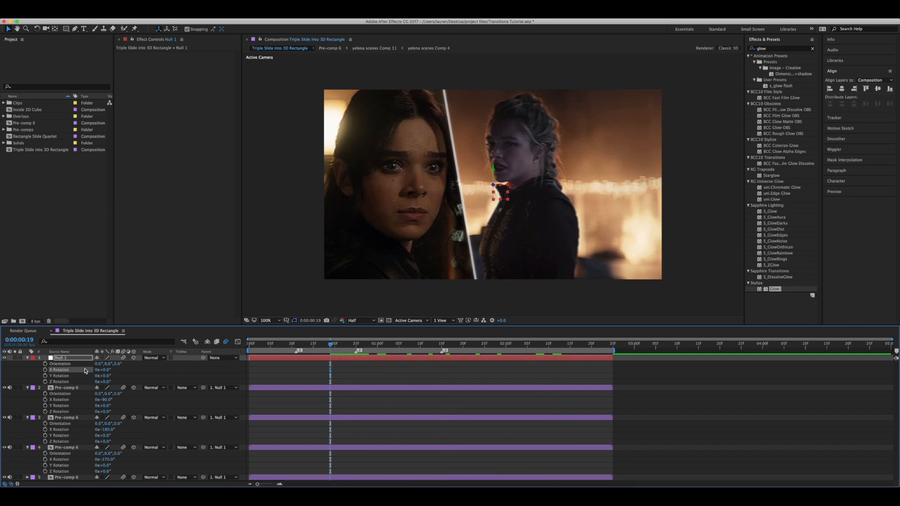
key("s")
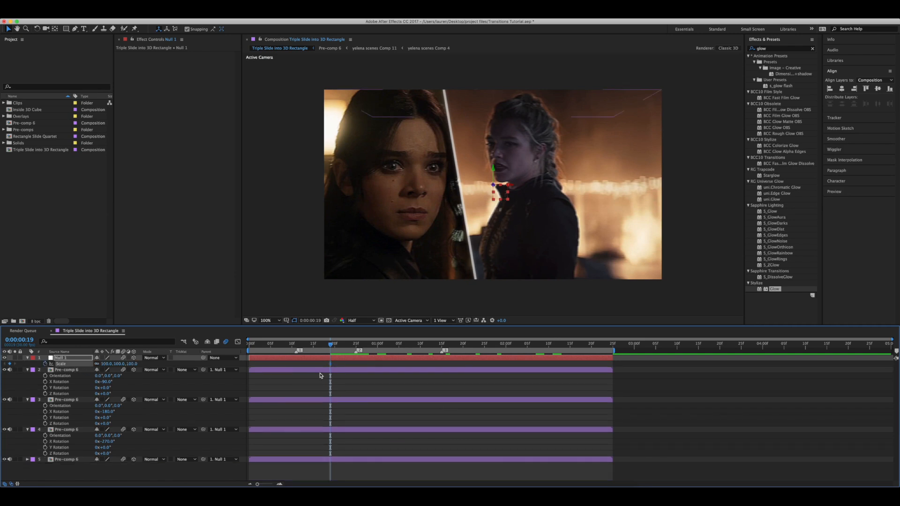
left_click_drag(330, 365, 310, 369)
left_click_drag(571, 345, 582, 344)
left_click_drag(109, 364, 96, 365)
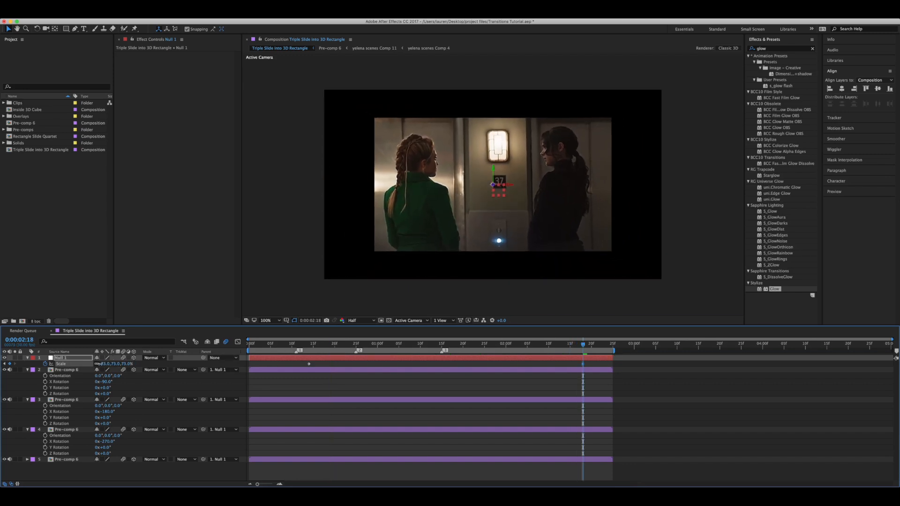
left_click(106, 364)
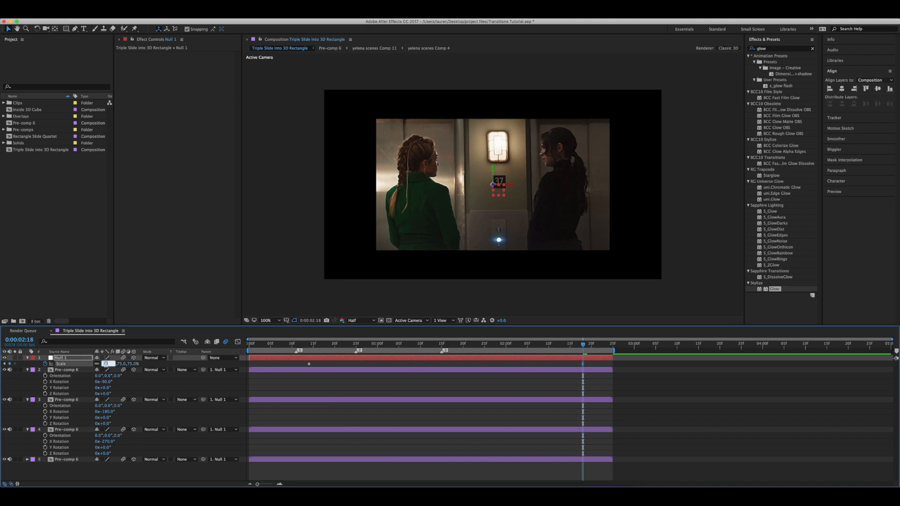
key("Return")
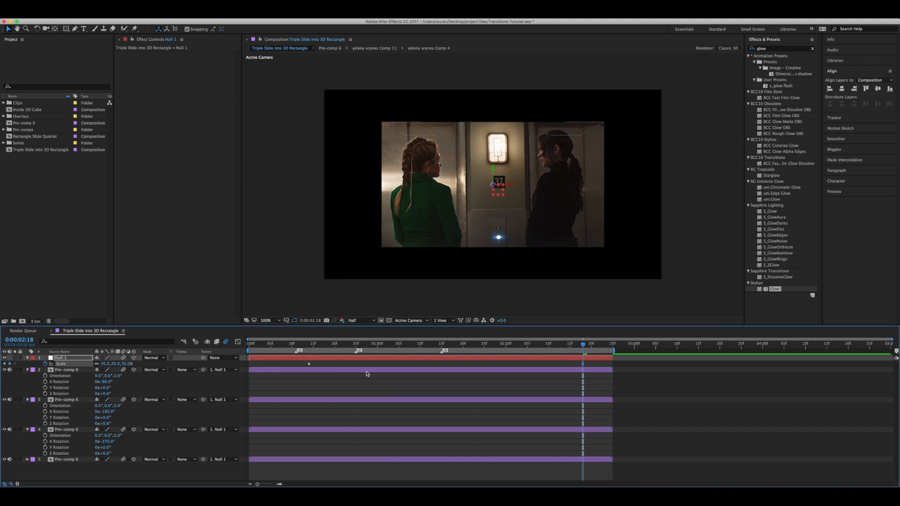
Apply Easy Ease to Null 1's Scale keyframes and lengthen both influence handles into a steep S-curve centred on marker 3.
right_click(309, 364)
mouse_move(357, 445)
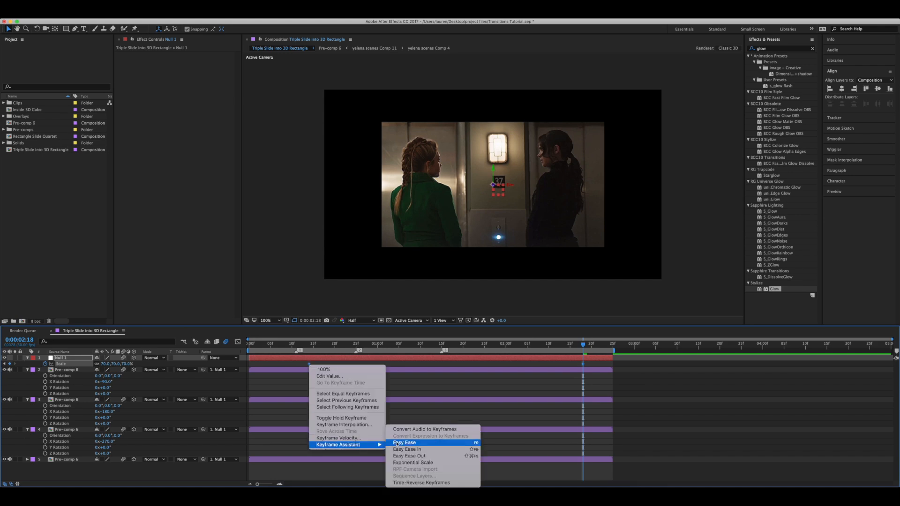
left_click(422, 443)
key("shift+F3")
left_click(443, 346)
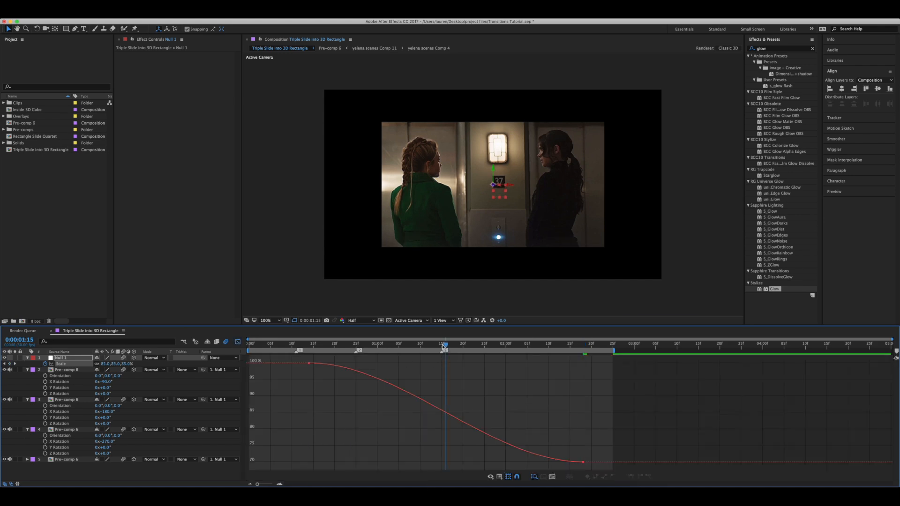
left_click(583, 462)
left_click_drag(490, 462, 321, 460)
left_click_drag(400, 364, 560, 364)
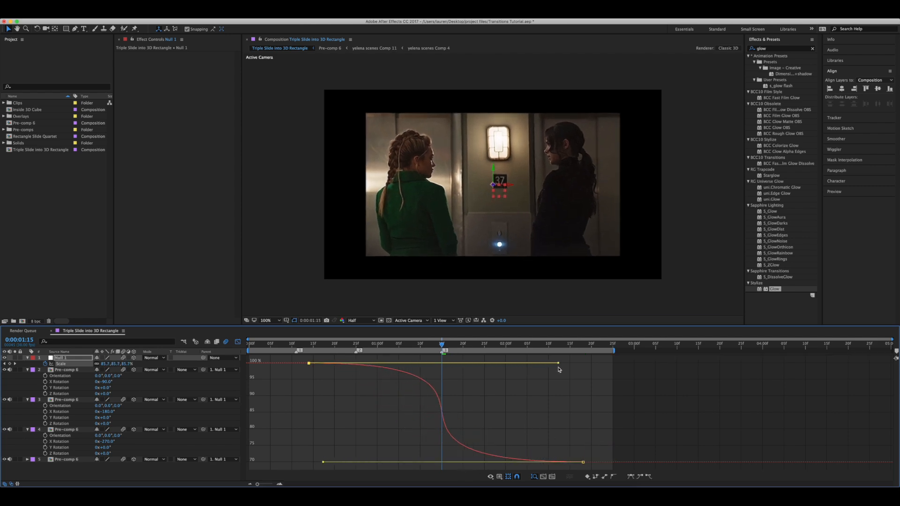
left_click_drag(323, 462, 318, 462)
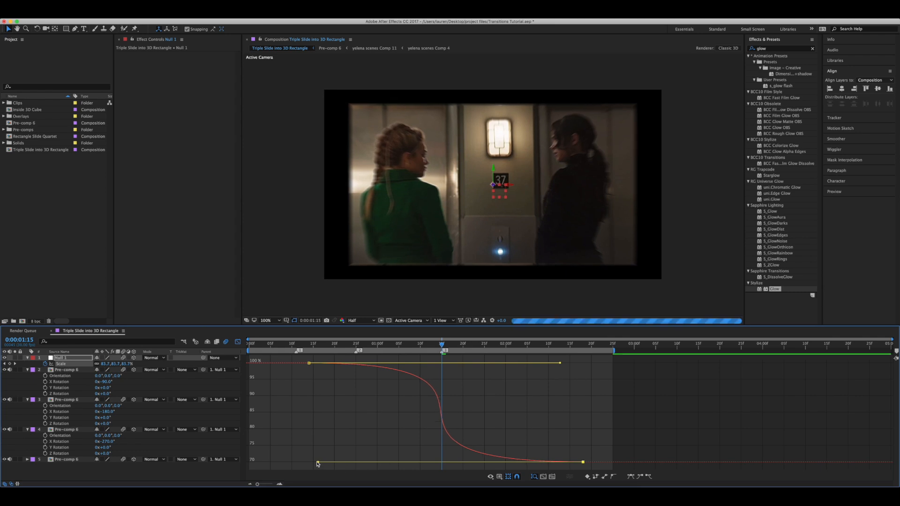
left_click_drag(442, 345, 278, 345)
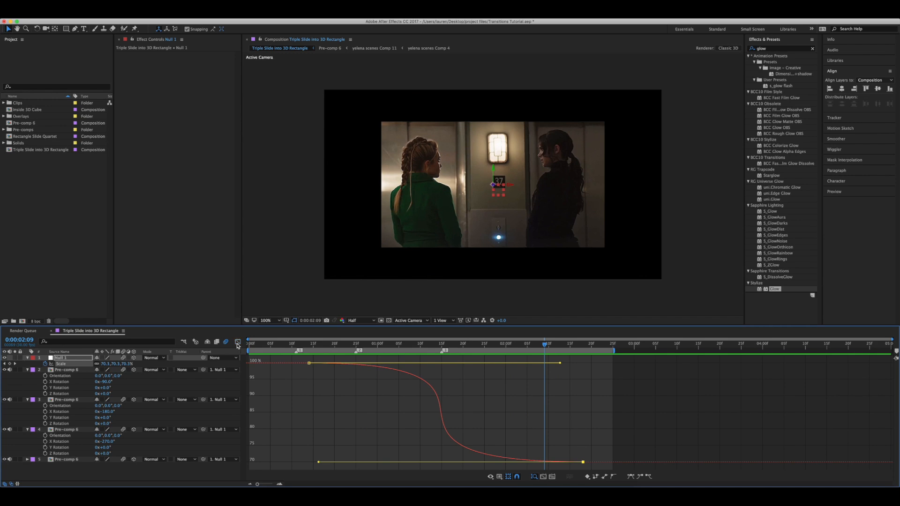
left_click(237, 342)
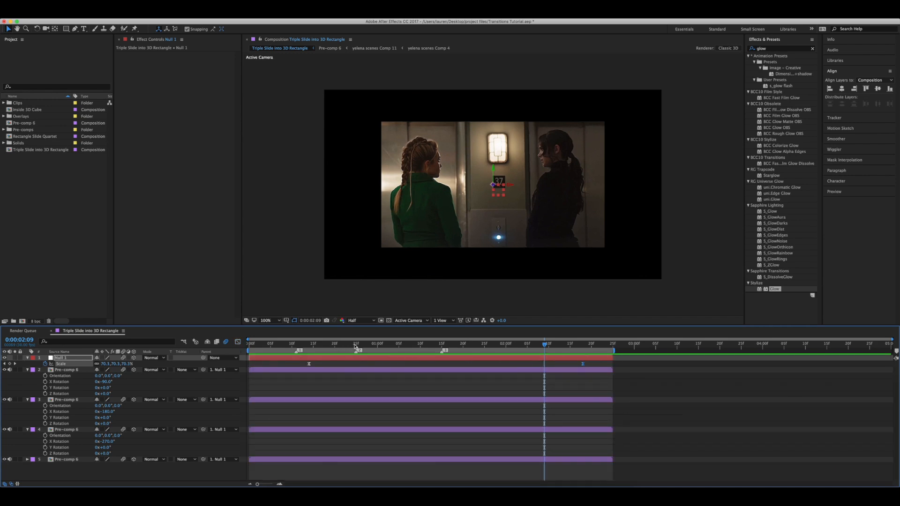
Keyframe Null 1's X Rotation from 0° at 0:00:00:26 to -270° at 0:00:02:11.
left_click(356, 345)
mouse_move(355, 358)
left_mouse_down()
mouse_move(364, 348)
mouse_move(401, 349)
mouse_move(353, 356)
mouse_move(360, 357)
left_mouse_up()
left_click(349, 359)
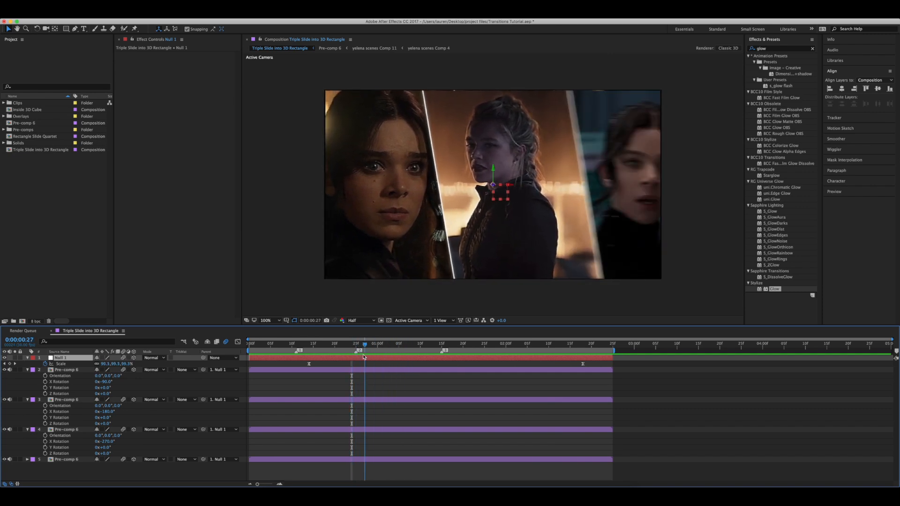
key("r")
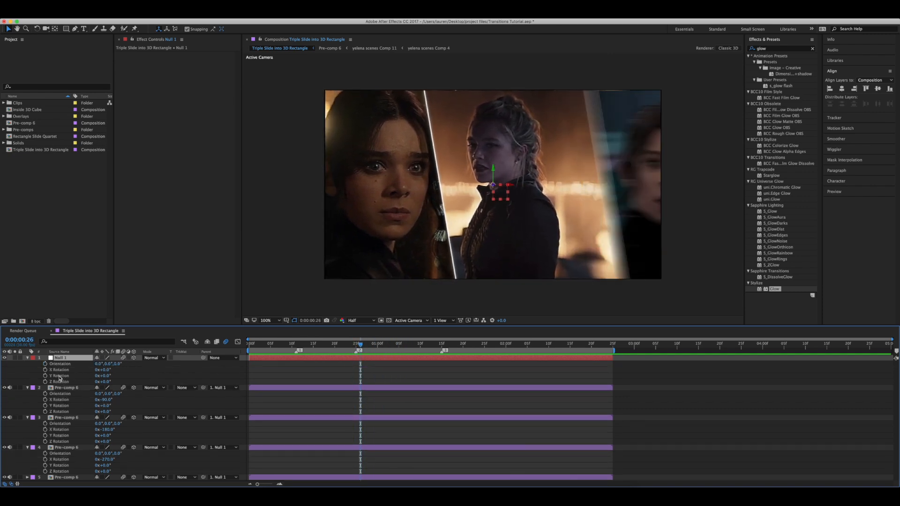
left_click(45, 369)
key("u")
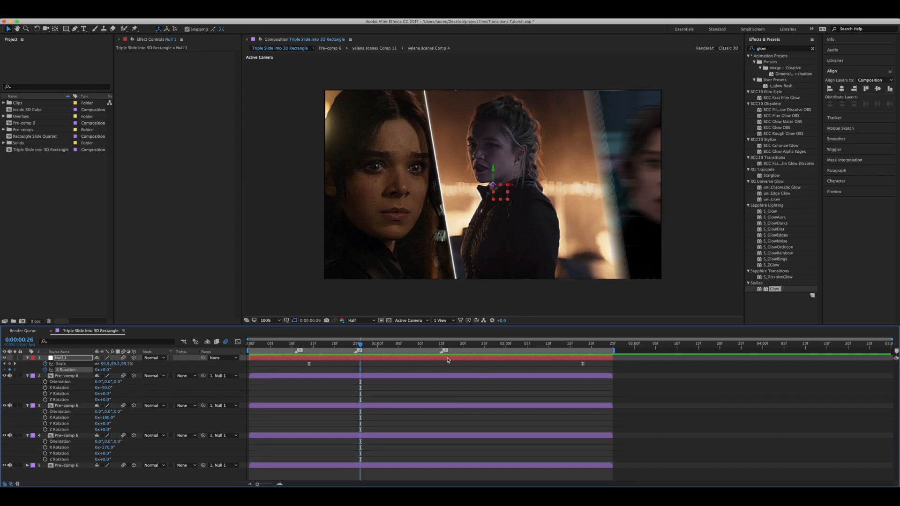
left_click(552, 347)
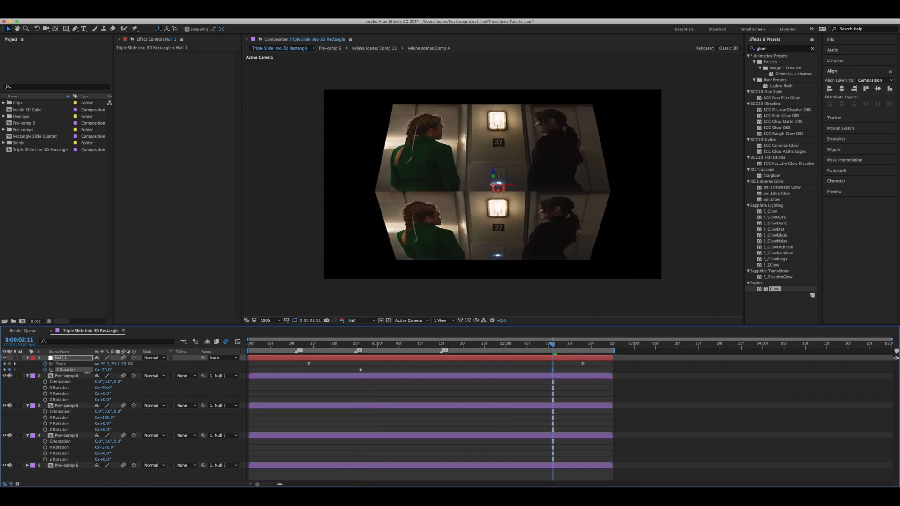
left_click_drag(60, 376, 48, 377)
left_click_drag(110, 371, 108, 370)
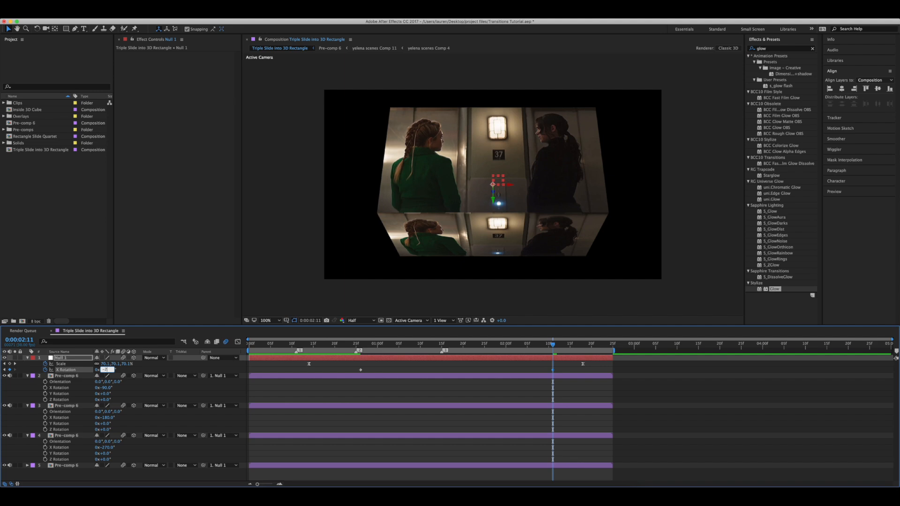
key("Return")
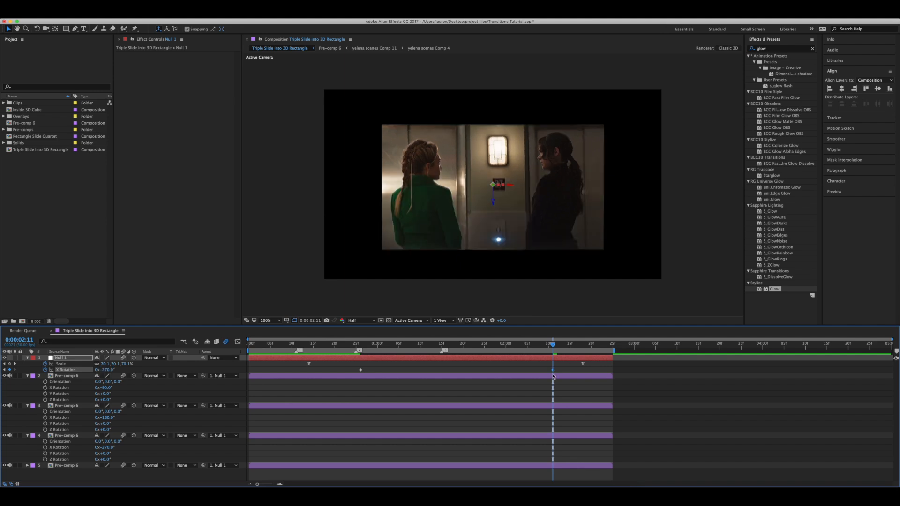
Apply Easy Ease to Null 1's X Rotation keyframes and lengthen both influence handles into a steep S-curve centred on marker 3.
right_click(360, 370)
mouse_move(396, 450)
left_click(457, 442)
left_click(443, 345)
left_click(238, 343)
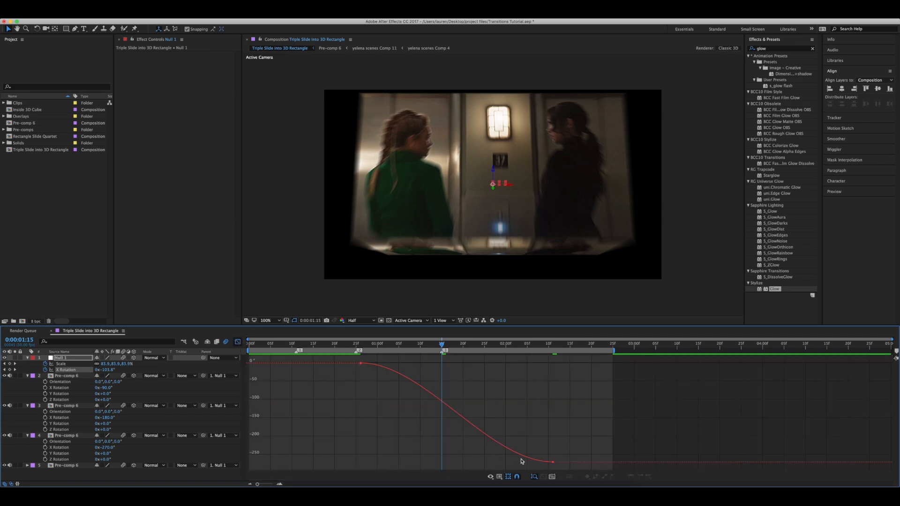
left_click_drag(488, 462, 360, 462)
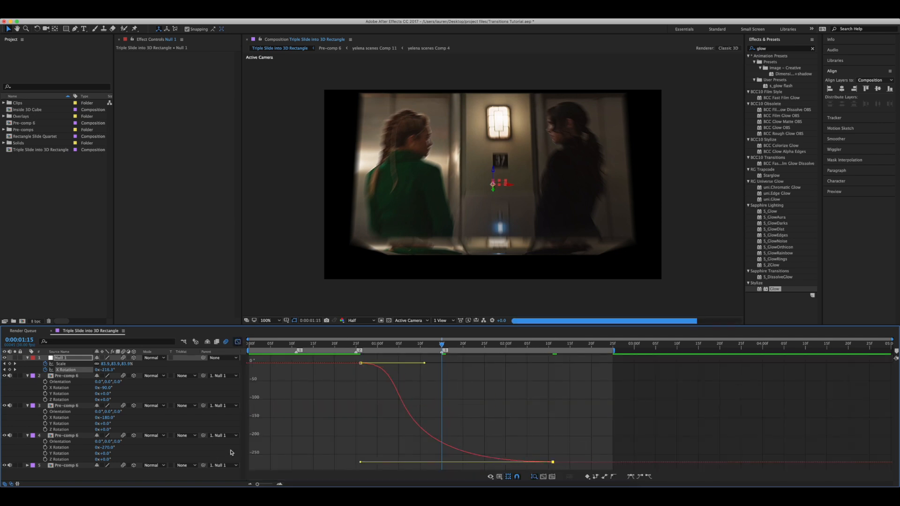
left_click_drag(424, 363, 515, 362)
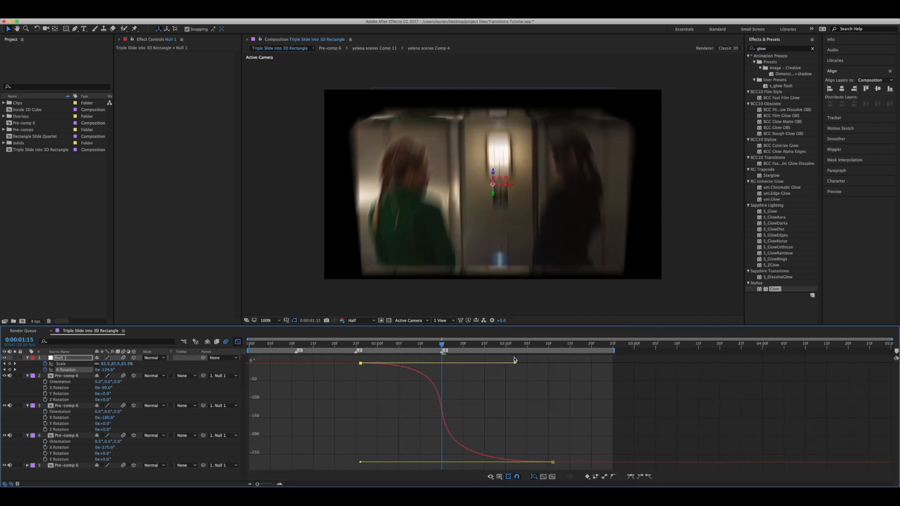
Preview the box rotation from near the start and inspect the frame edges at 0:00:00:27.
left_click(266, 345)
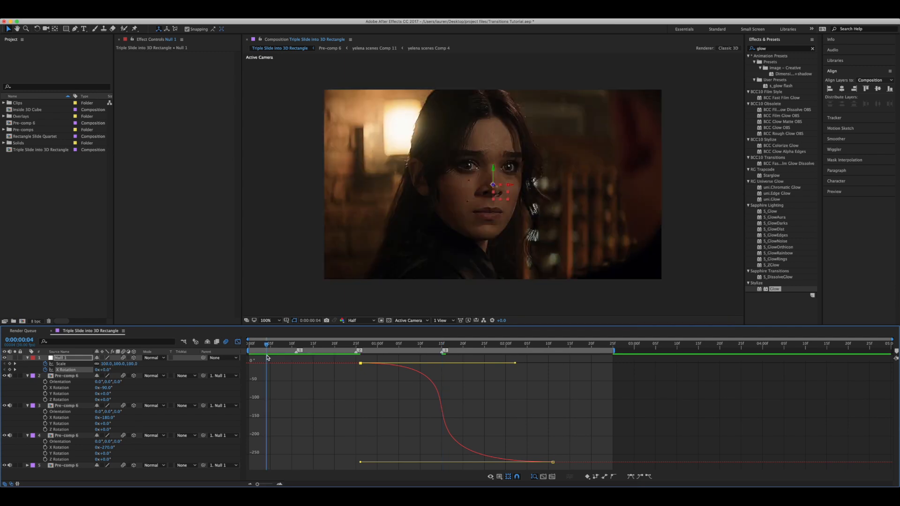
key("space")
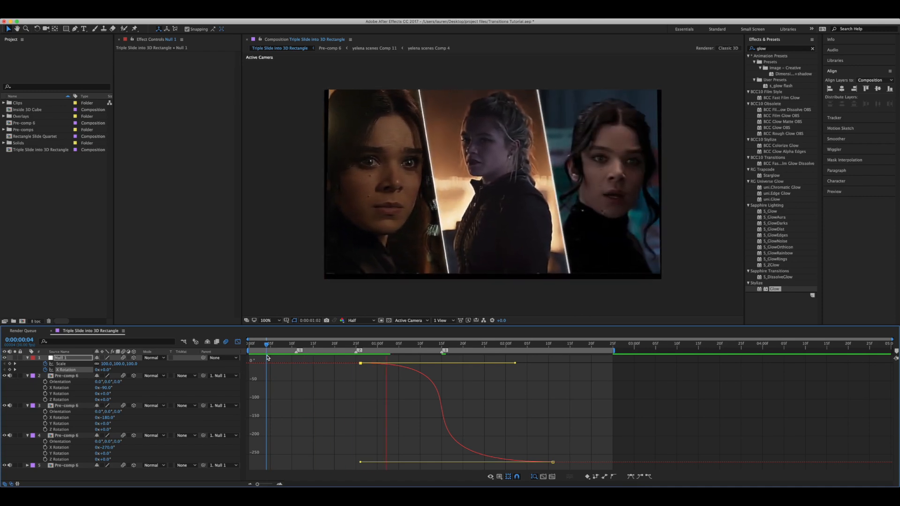
left_click(364, 346)
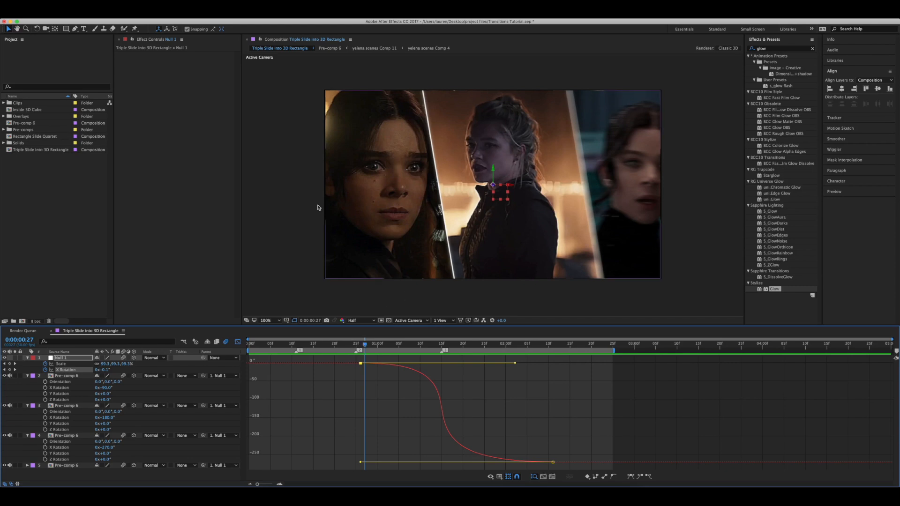
Set Null 1's Scale keyframe at 0:00:00:14 to 102% and preview the animation.
left_click(237, 342)
left_click(309, 345)
left_click(308, 364)
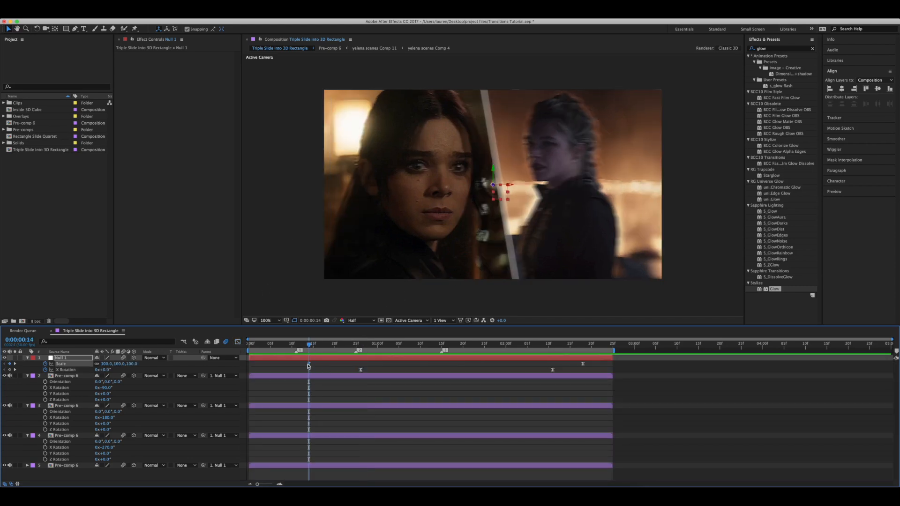
left_click(107, 364)
type("102")
key("Return")
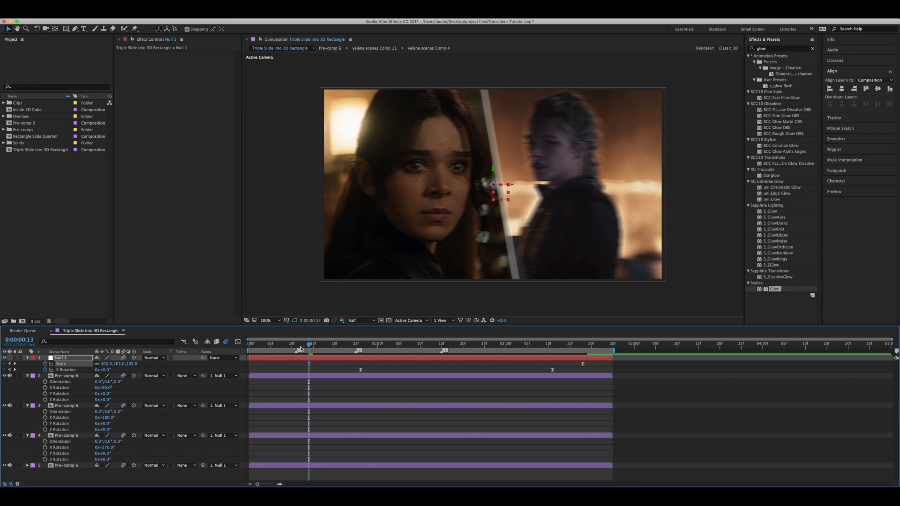
key("space")
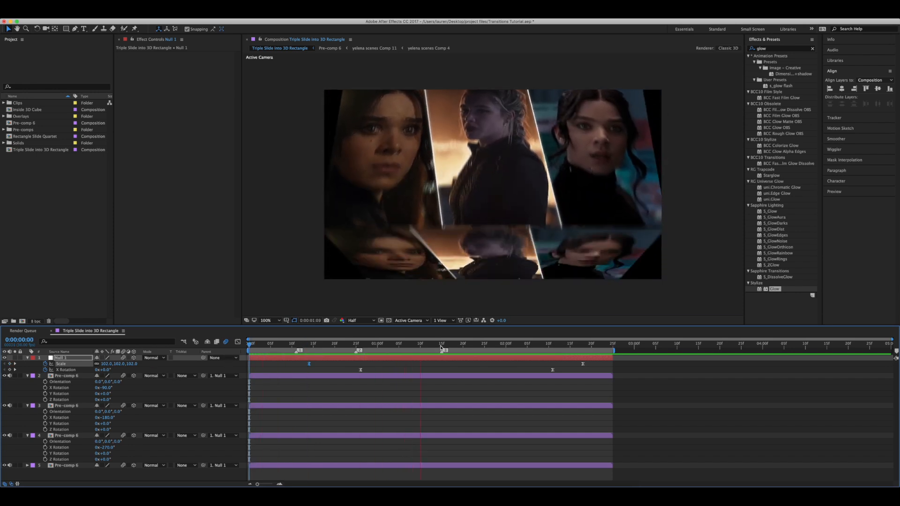
Set Null 1's X Rotation keyframe at 0:00:02:11 to -1x-90°.
left_click_drag(440, 347, 553, 375)
left_click_drag(106, 369, 53, 376)
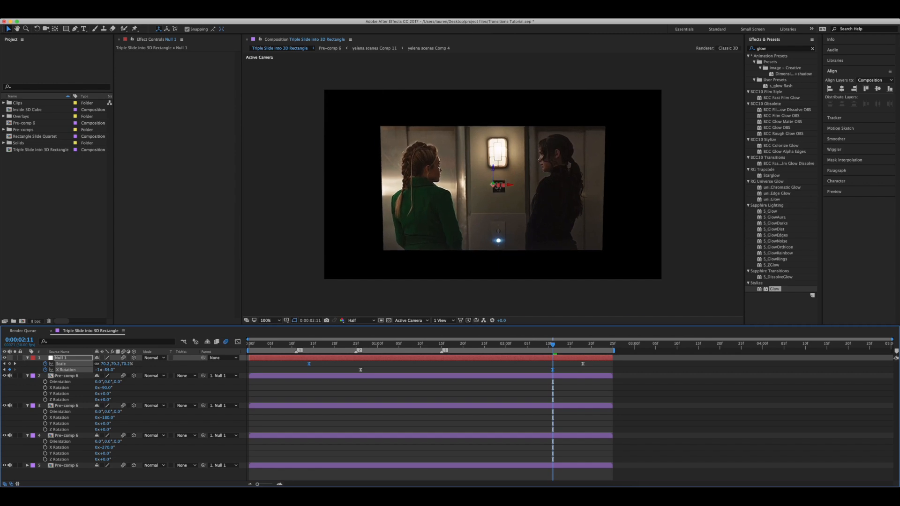
left_click_drag(108, 371, 103, 372)
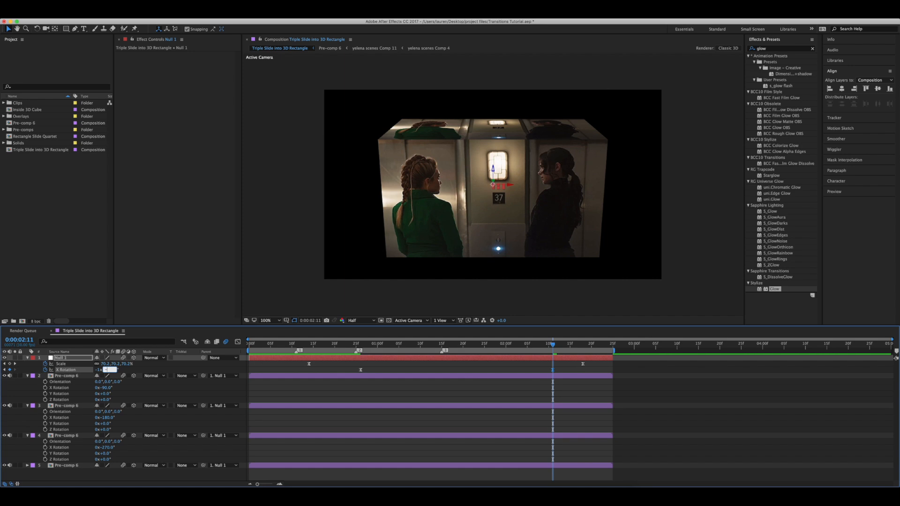
key("Return")
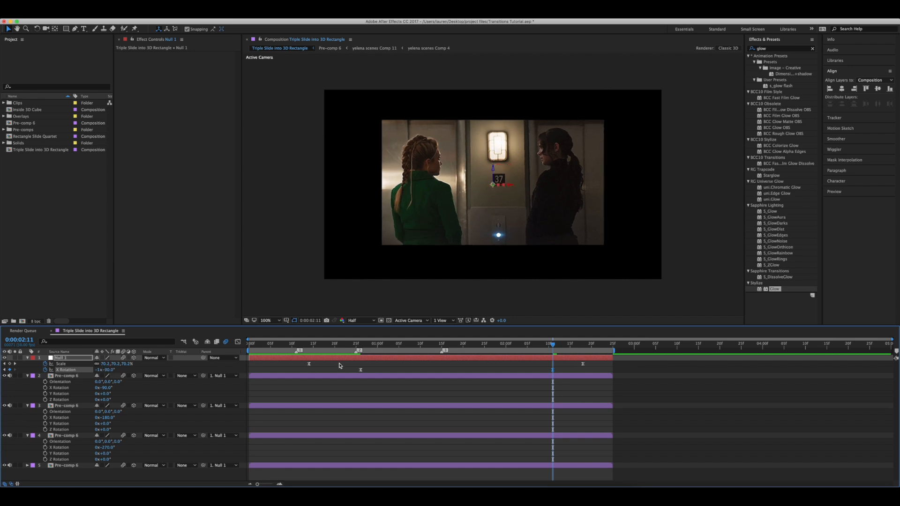
Shift the first X Rotation keyframe to about 0:00:00:24, realign the curve's steepest part with marker 3, and preview it.
left_click_drag(360, 371, 351, 371)
left_click(441, 345)
left_click(238, 341)
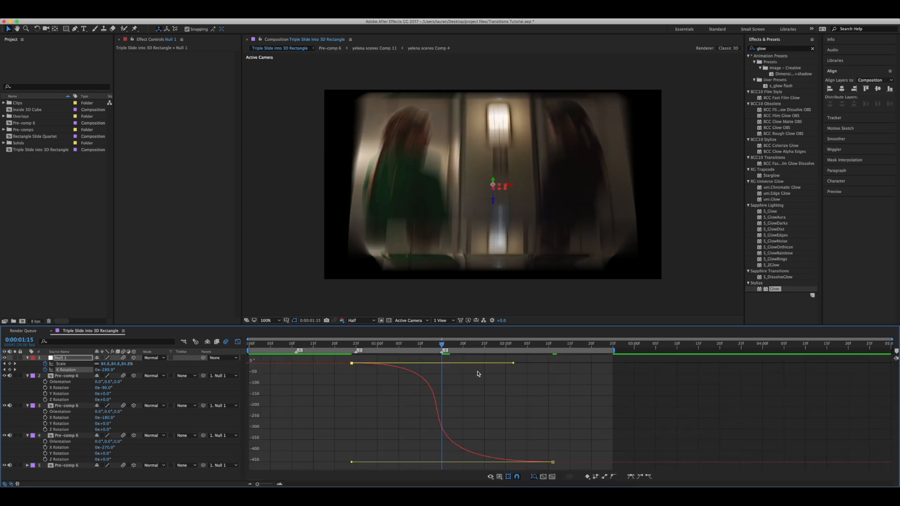
left_click_drag(514, 363, 525, 363)
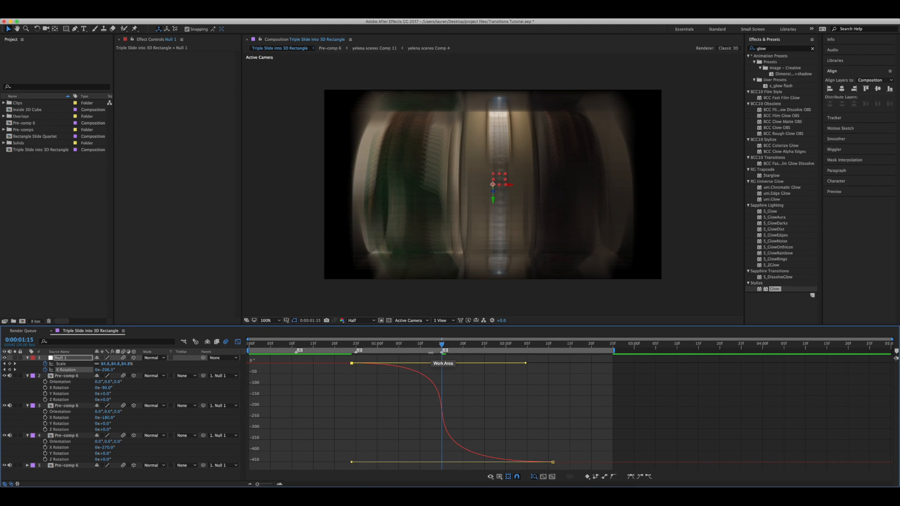
left_click_drag(440, 347, 232, 375)
key("space")
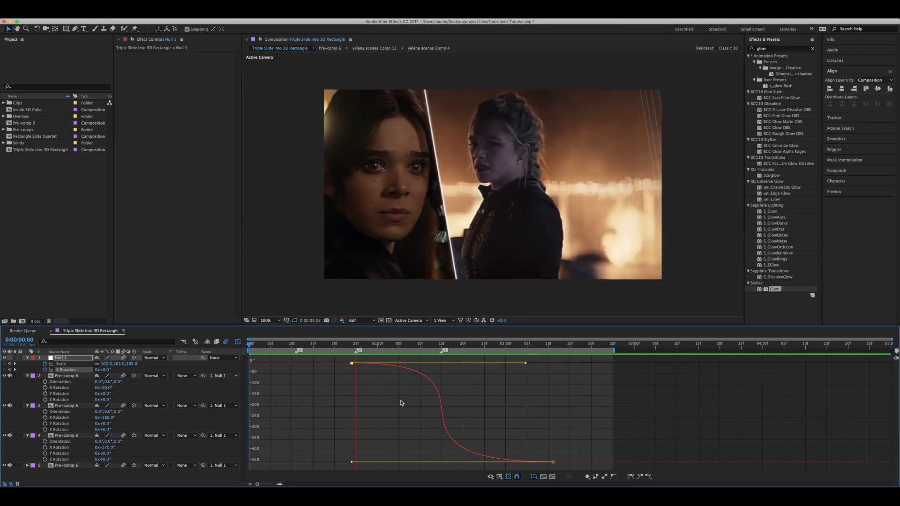
Spread Null 1's keyframes: Scale to about 0:00:00:01 and 0:00:02:24, X Rotation to about 0:00:00:07 and 0:00:02:19.
key("shift+F3")
left_click_drag(353, 373, 309, 373)
mouse_move(552, 373)
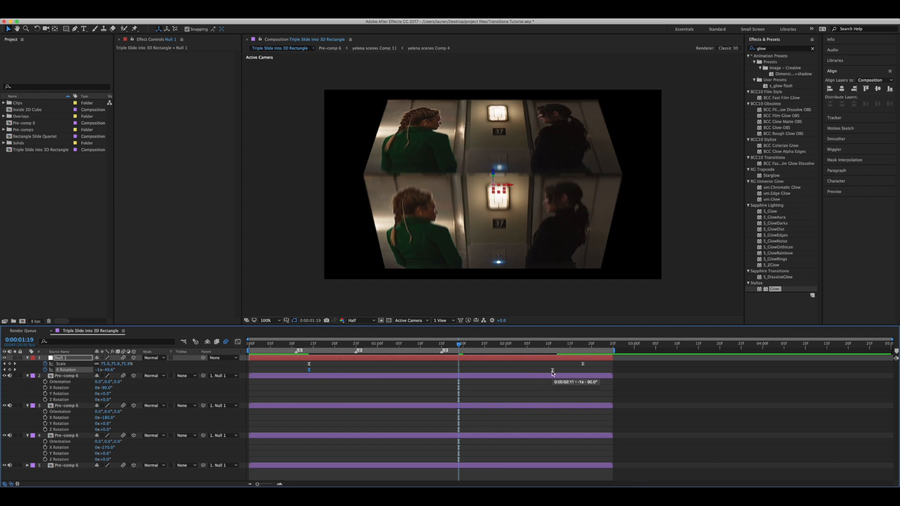
left_click_drag(582, 364, 608, 364)
left_click_drag(309, 364, 253, 364)
left_click_drag(308, 370, 279, 370)
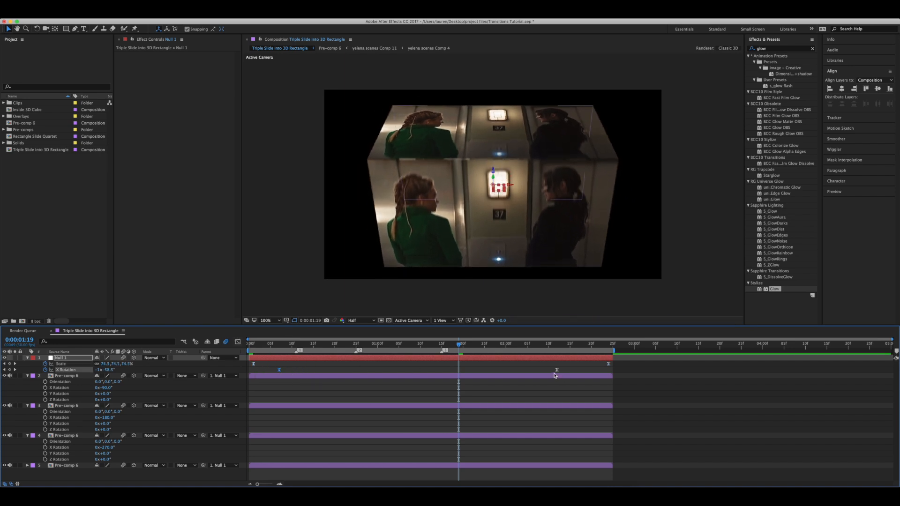
left_click_drag(557, 370, 587, 370)
Adjust both influence handles of Null 1's X Rotation curve so its steepest part falls on marker 3.
left_click_drag(448, 345, 442, 345)
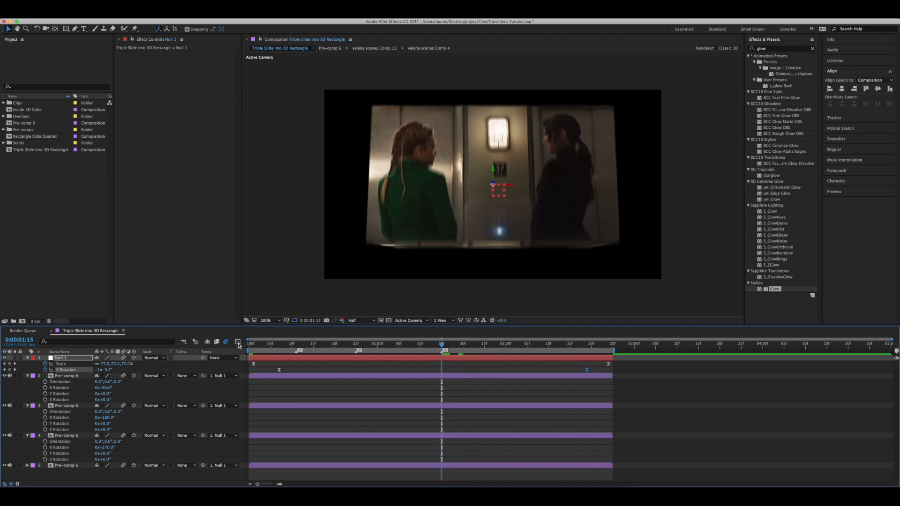
left_click(238, 341)
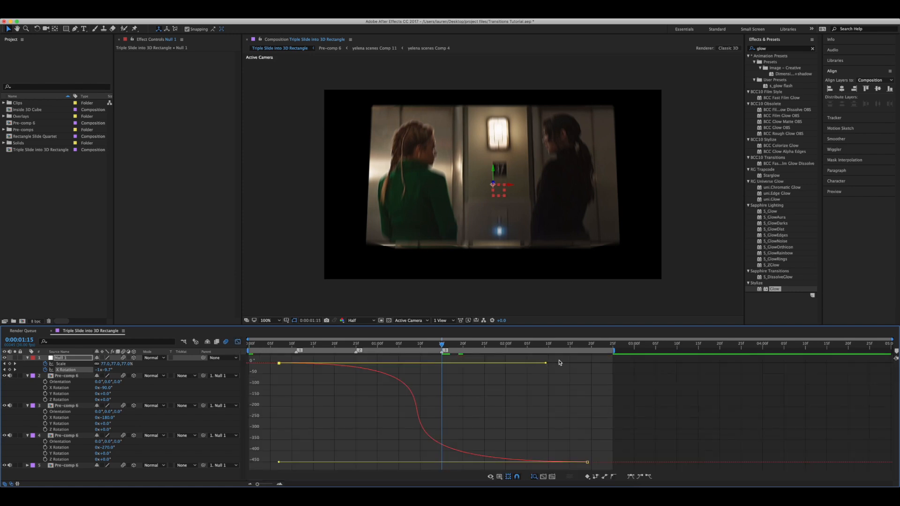
left_click_drag(546, 363, 586, 363)
left_click_drag(279, 462, 301, 463)
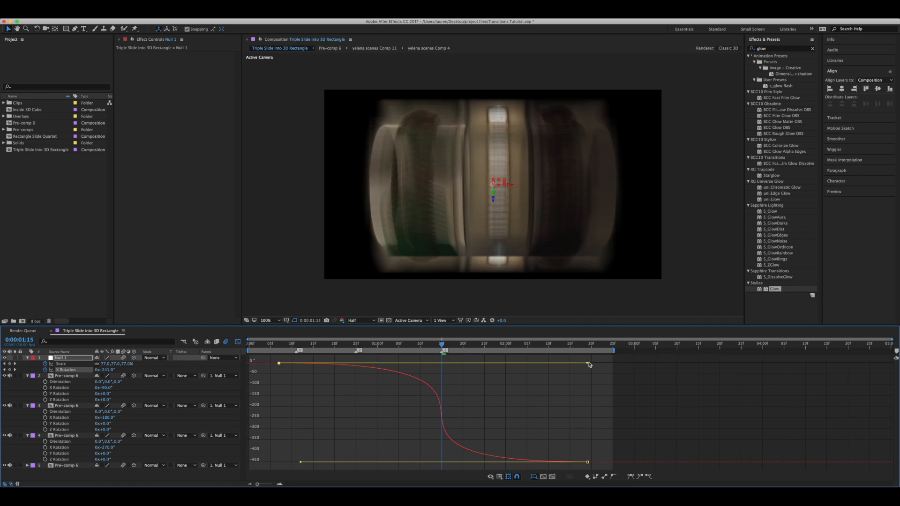
left_click_drag(588, 365, 591, 365)
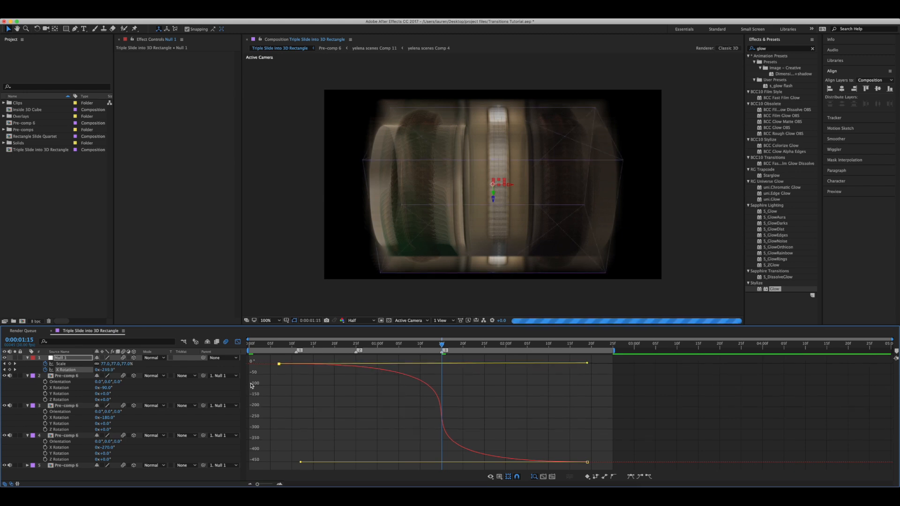
Adjust both influence handles of Null 1's Scale curve so its steepest part falls near marker 3.
left_click(61, 363)
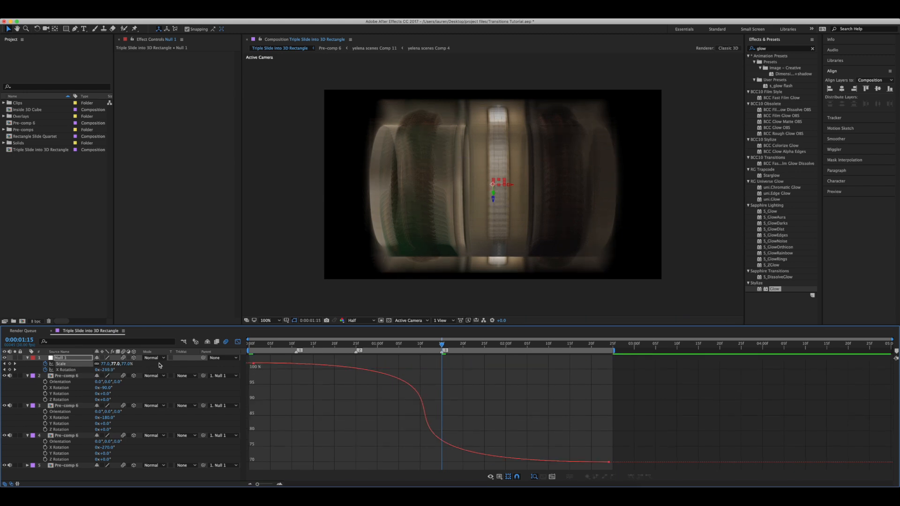
left_click(608, 462)
left_click_drag(580, 365, 604, 363)
left_click_drag(264, 463, 287, 462)
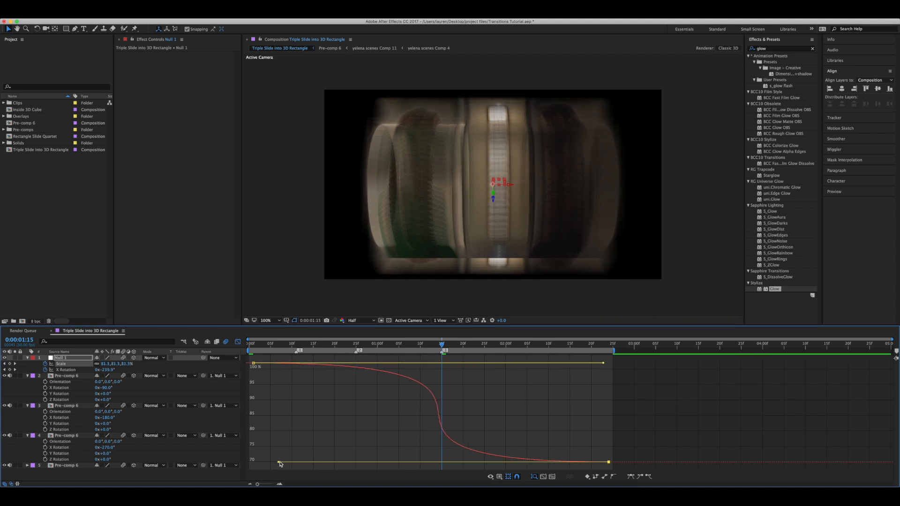
left_click(238, 341)
Preview the retimed box animation from the start of the composition.
key("Home")
key("space")
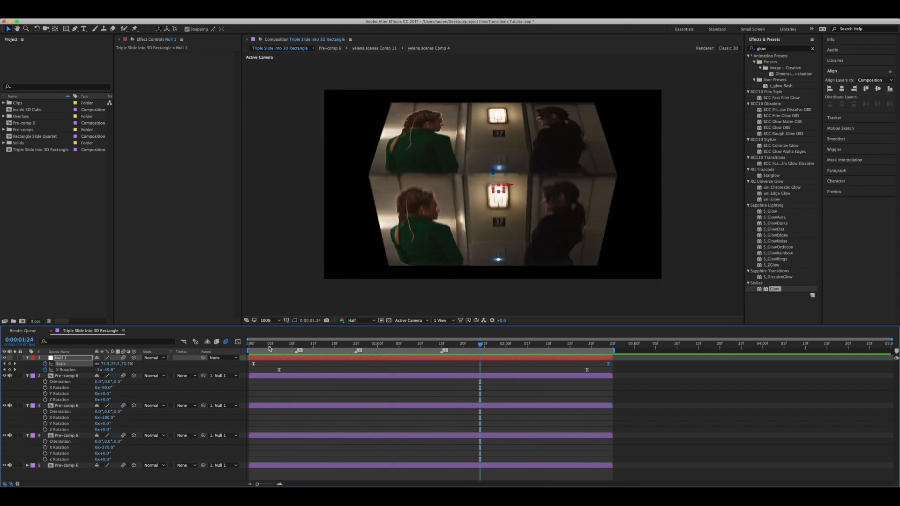
key("space")
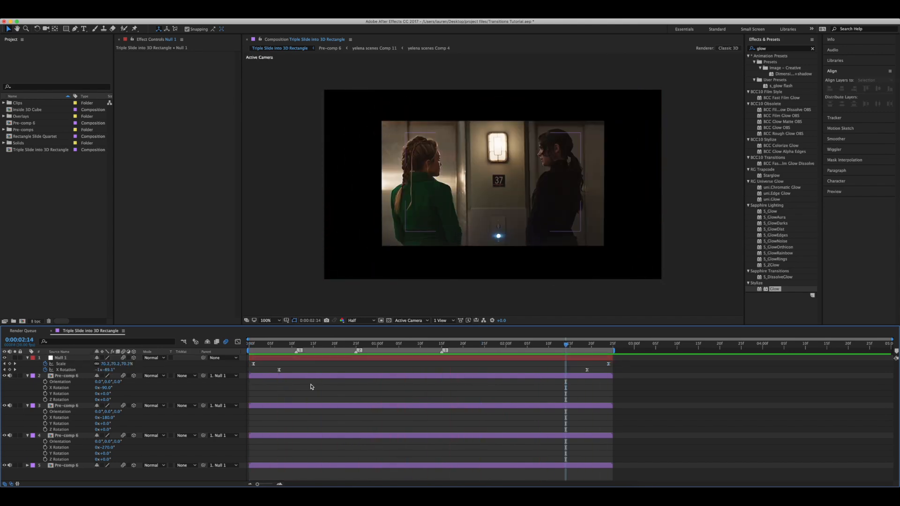
Pre-compose Null 1 and the four Pre-comp 6 layers together, moving all attributes into the new composition.
left_click(510, 345)
left_click(471, 359)
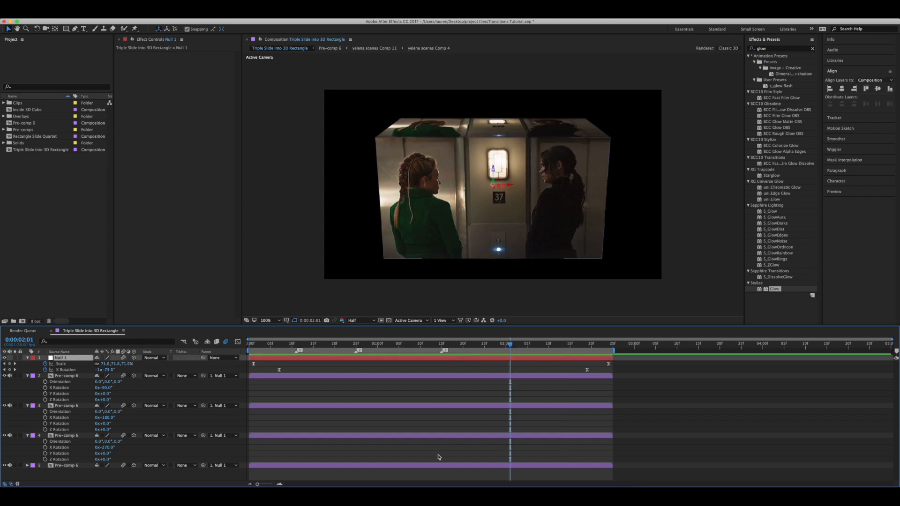
left_click_drag(376, 345, 493, 345)
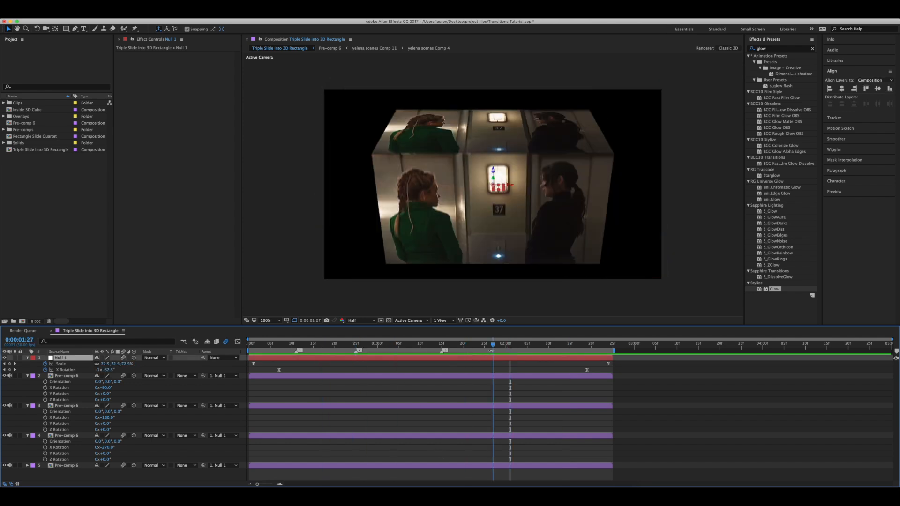
left_click(489, 466, "shift")
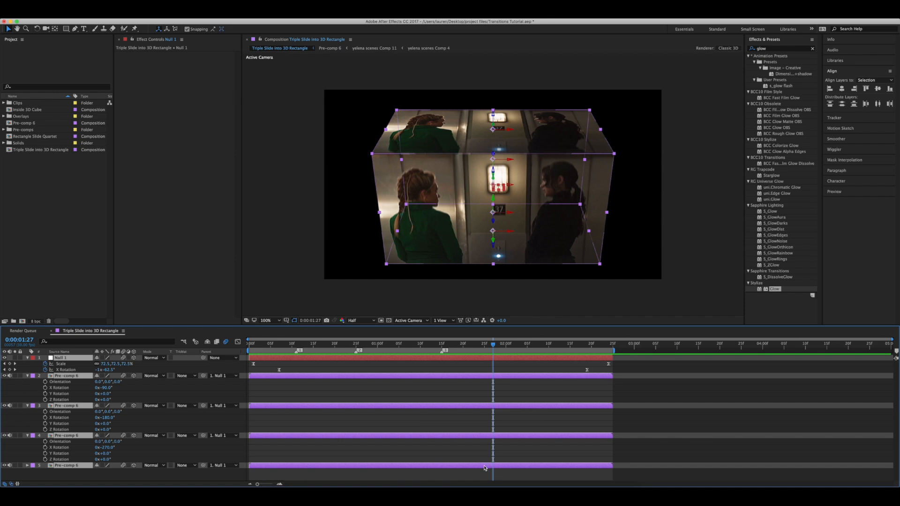
right_click(484, 467)
left_click(506, 428)
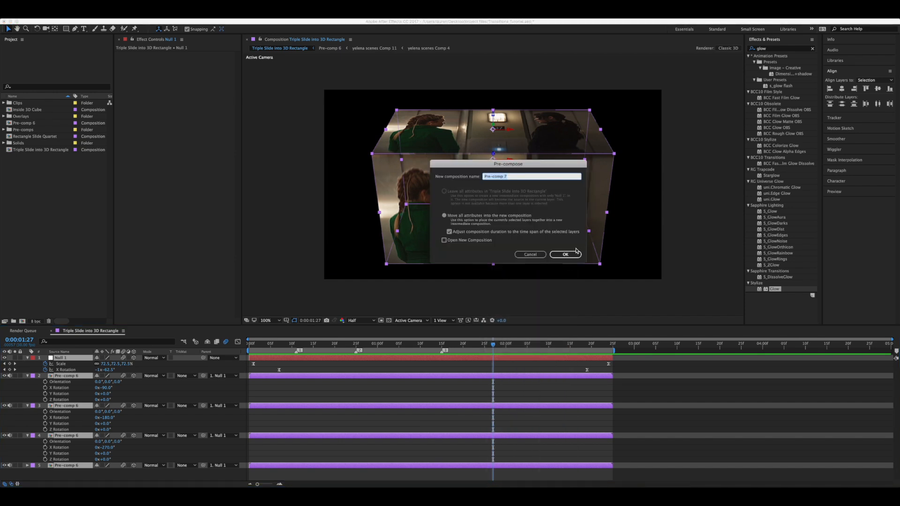
left_click(575, 253)
Duplicate the Pre-comp 7 layer twice to make three stacked copies.
left_click(528, 345)
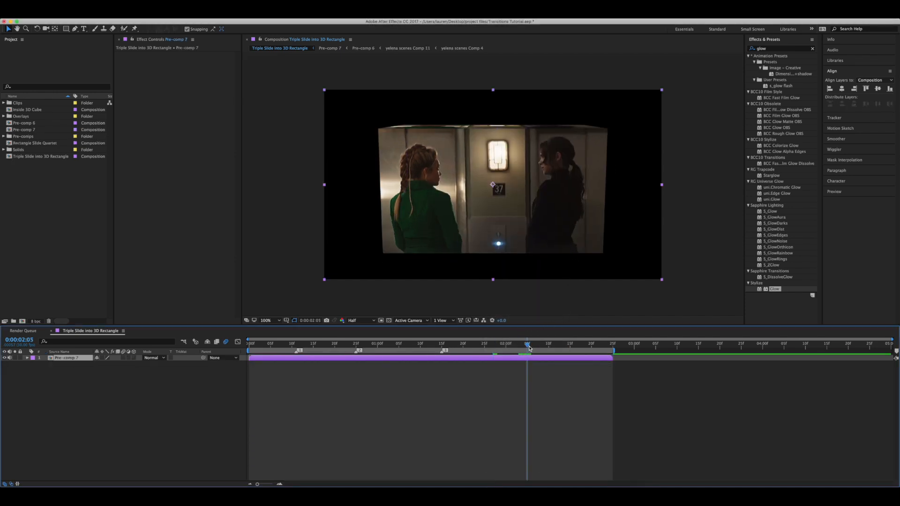
key("super+d")
key("super+d")
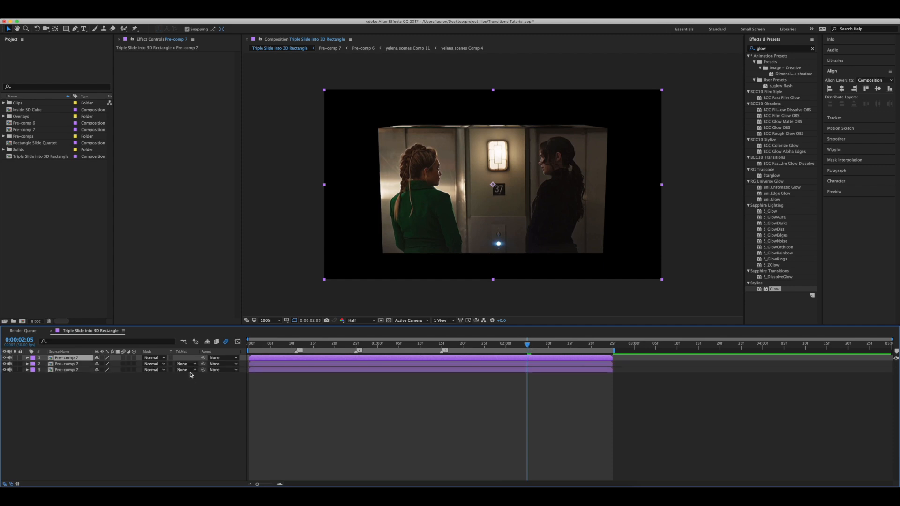
Reveal Scale on the two lower Pre-comp 7 copies and set the middle copy's Scale to 110%.
left_click(74, 365)
key("s")
left_click(106, 370)
type("120")
key("Return")
left_click(98, 378)
key("s")
left_click(106, 382)
left_click(106, 370)
type("110")
key("Return")
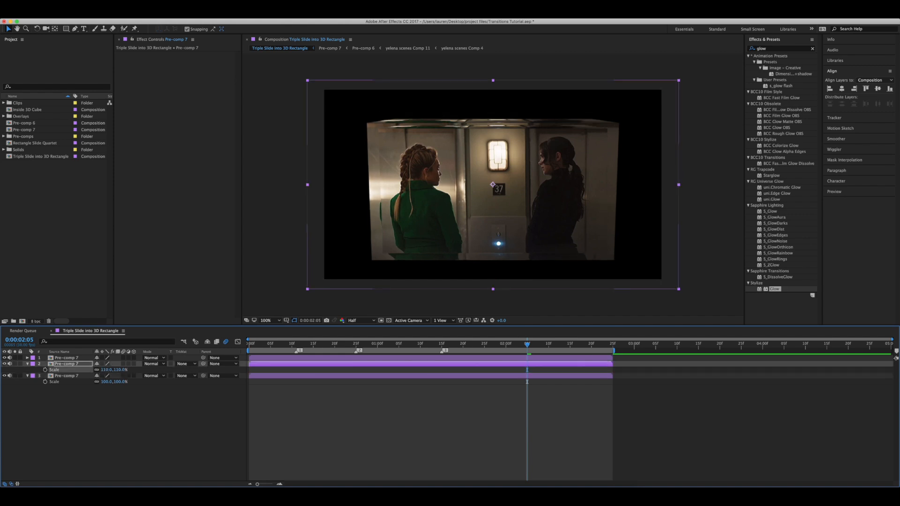
Set the lowest Pre-comp 7 copy's Scale to 120%.
left_click(106, 382)
type("1")
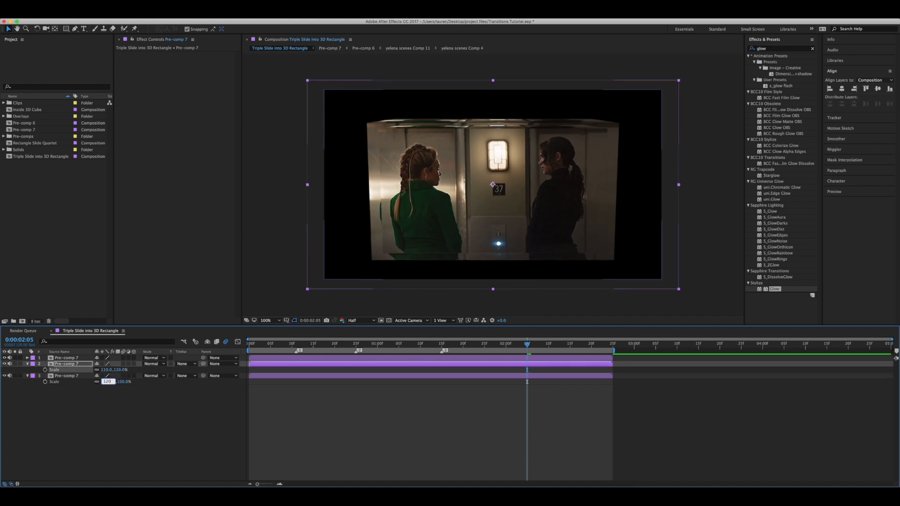
type("20")
key("Return")
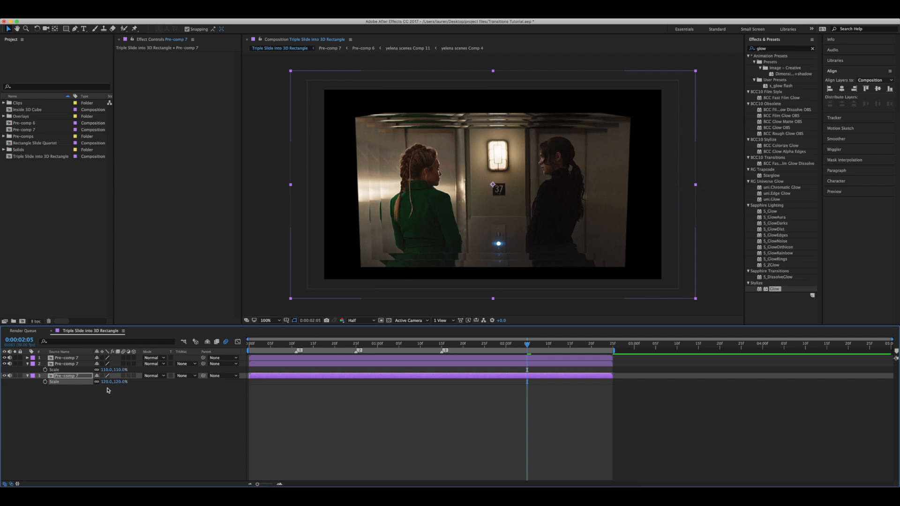
Set the middle Pre-comp 7 copy's Opacity to 50% and the lowest copy's Opacity to 25%.
left_click(257, 364)
key("t")
left_click(102, 370)
left_click(75, 376)
key("t")
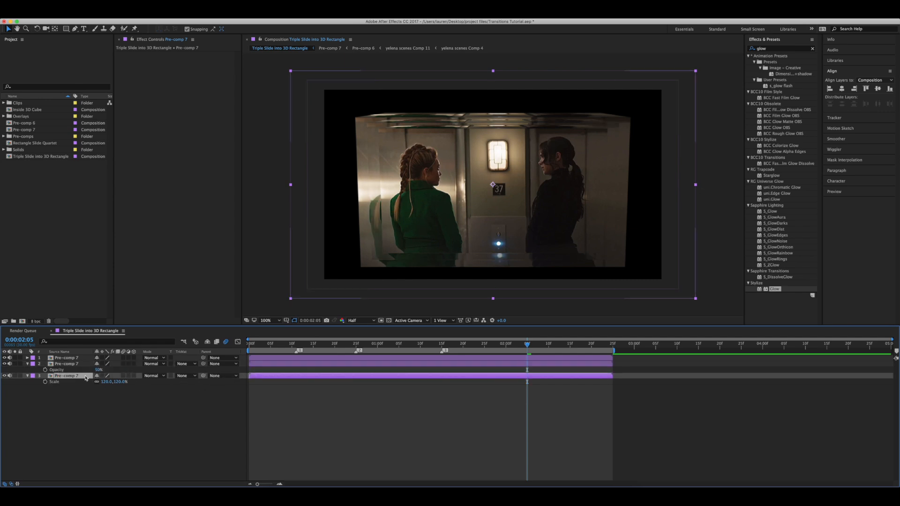
left_click(99, 382)
type("25")
key("Return")
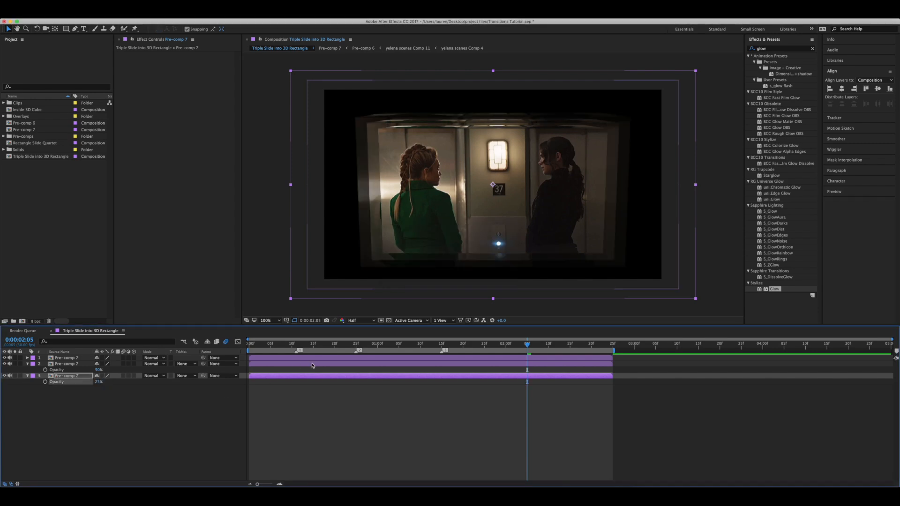
Apply Drop Shadow to the top Pre-comp 7 layer with Distance 0 and Softness 105.
left_click_drag(526, 346, 514, 360)
left_click(512, 358)
left_click(781, 48)
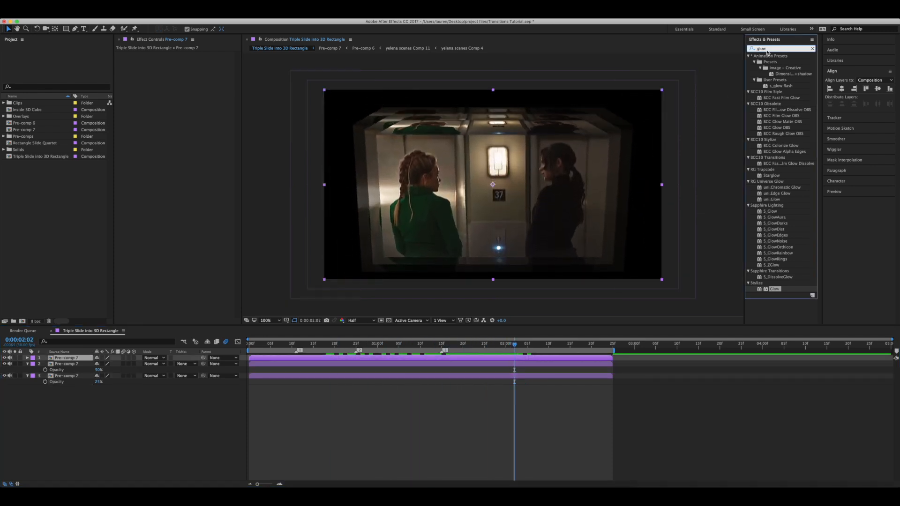
type("d")
left_click(754, 56)
double_click(776, 152)
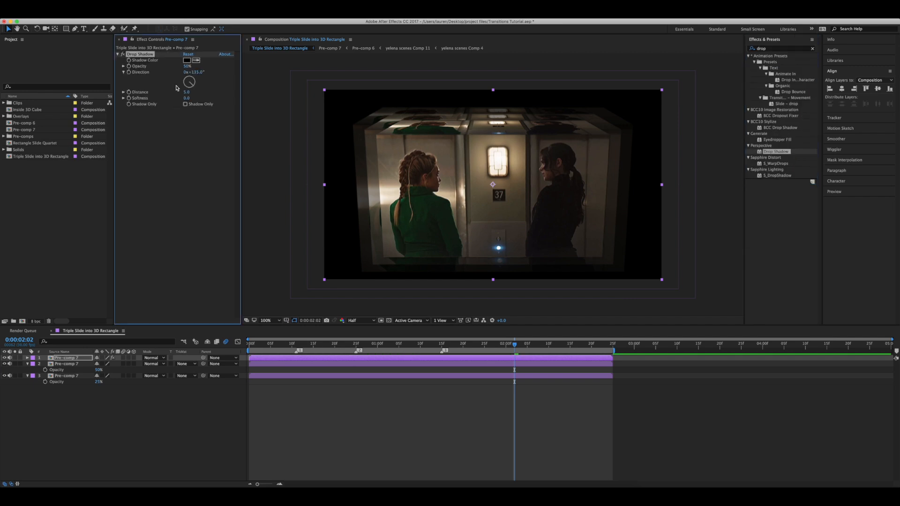
left_click_drag(186, 98, 208, 97)
Paste the top layer's Drop Shadow onto the two lower Pre-comp 7 copies and preview the result.
left_click(470, 364)
key("super+v")
left_click(478, 382)
key("super+v")
left_click(505, 399)
mouse_move(495, 349)
left_mouse_down()
mouse_move(412, 351)
mouse_move(485, 360)
left_mouse_up()
key("space")
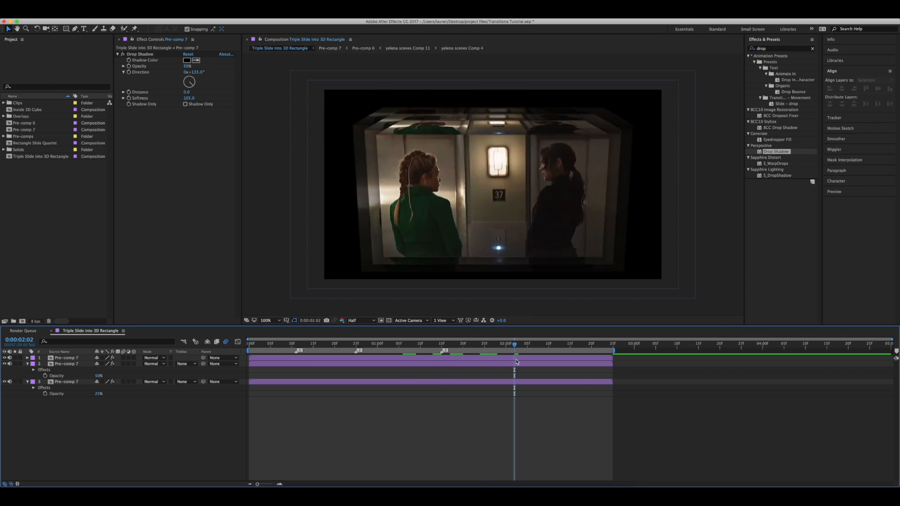
Open nested Pre-comp 6 and apply S_Glow with Expand Borders enabled to the yelena scenes Comp 12 layer.
left_click(442, 346)
double_click(445, 358)
double_click(585, 363)
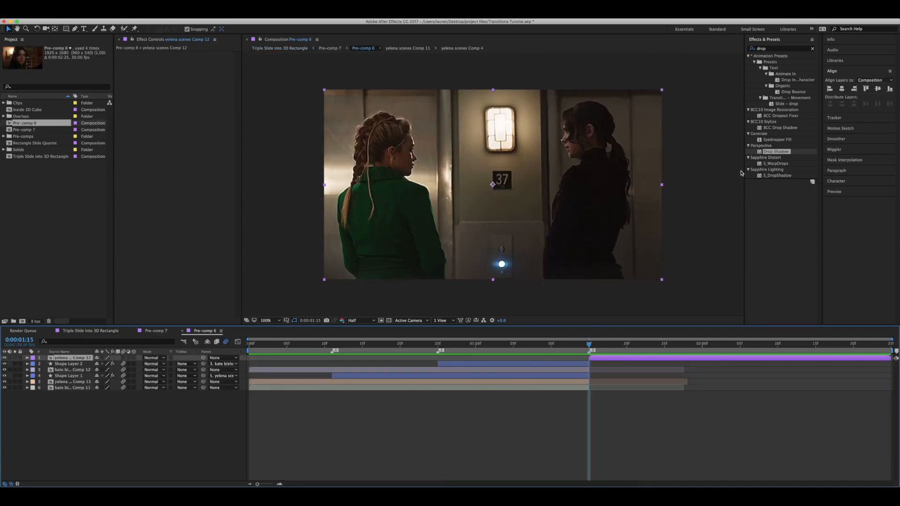
left_click(750, 50)
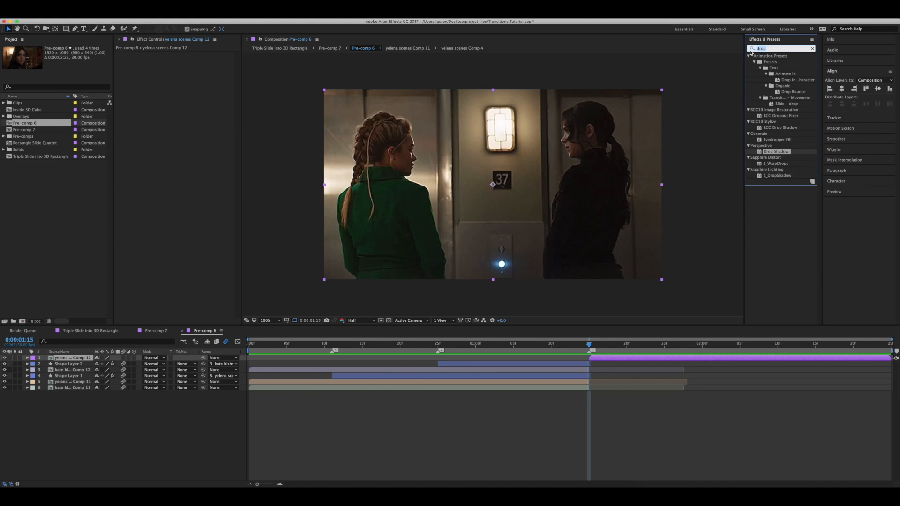
type("glow")
left_click_drag(770, 212, 556, 183)
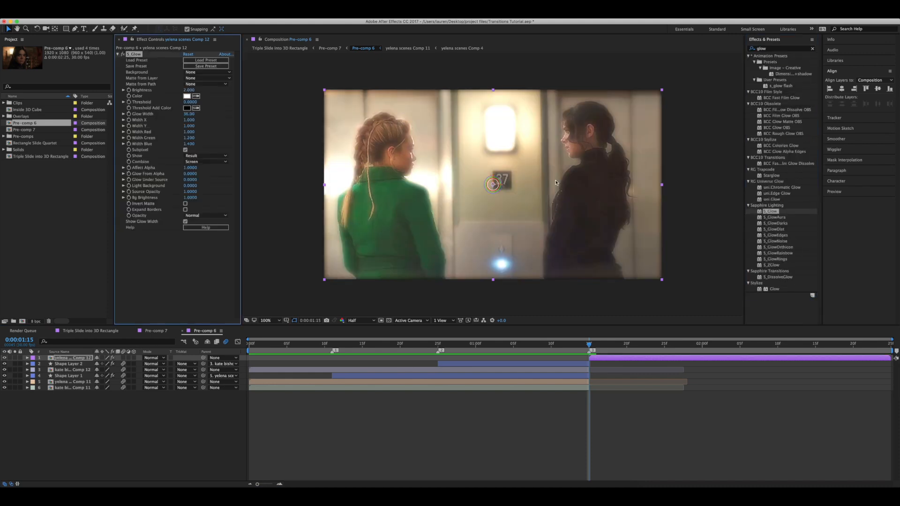
left_click(185, 209)
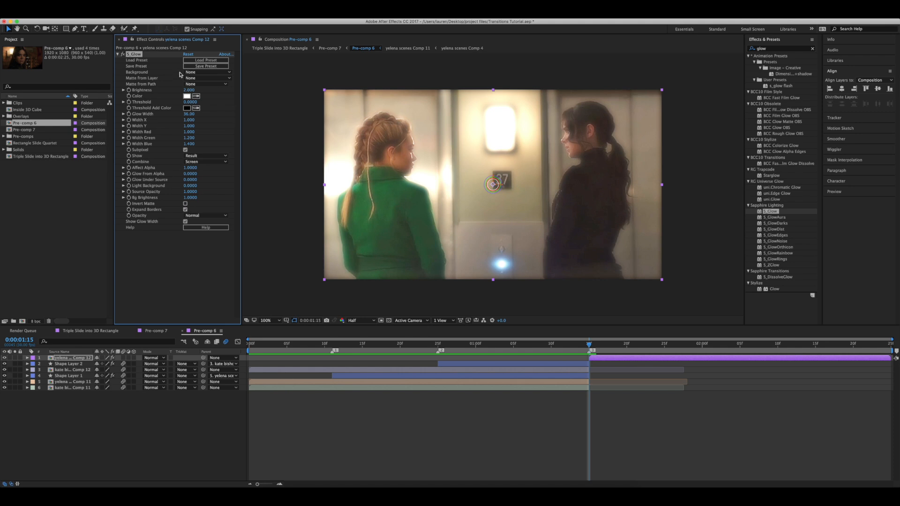
Animate the S_Glow Brightness with keyframes from 1 at 0:00:01:15 to 0 at 0:00:02:20.
left_click(186, 91)
type("1")
key("Return")
key("u")
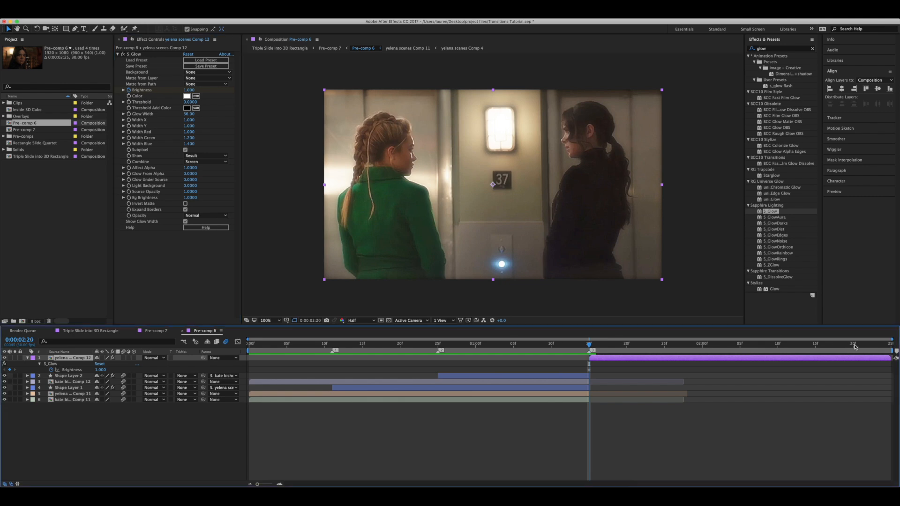
left_click(854, 345)
left_click(186, 91)
type("0")
key("Return")
Apply Easy Ease to both S_Glow Brightness keyframes.
left_click_drag(585, 358, 817, 368)
right_click(853, 370)
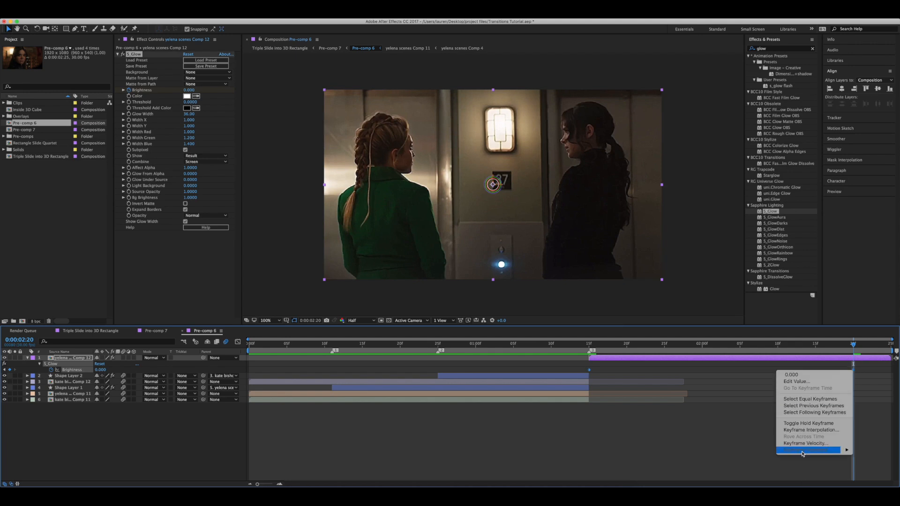
mouse_move(805, 450)
left_click(712, 443)
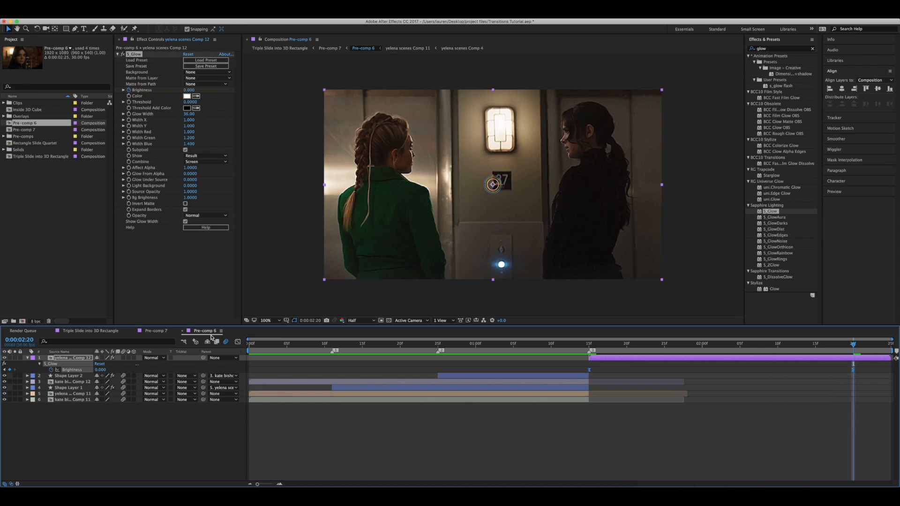
Return to the Triple Slide into 3D Rectangle composition and preview the finished transition with its halftone background.
left_click(92, 332)
left_click_drag(467, 346, 138, 369)
key("space")
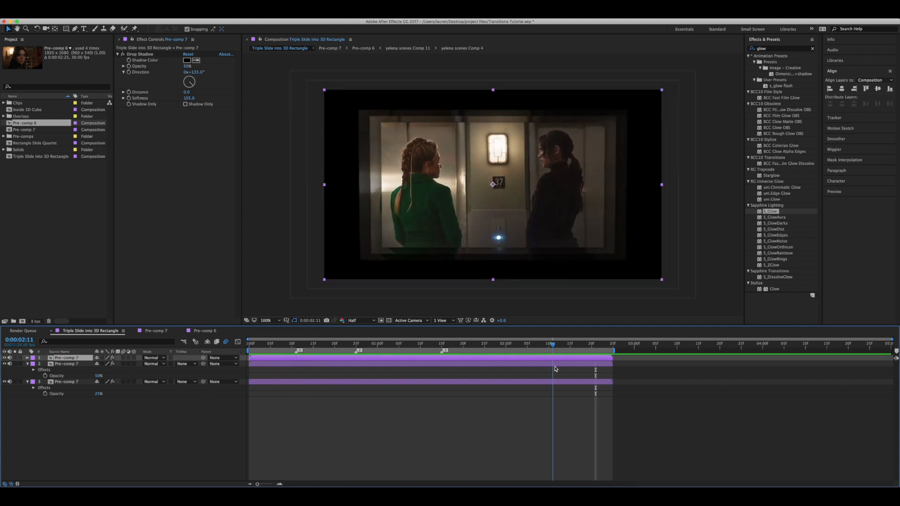
left_click(560, 373)
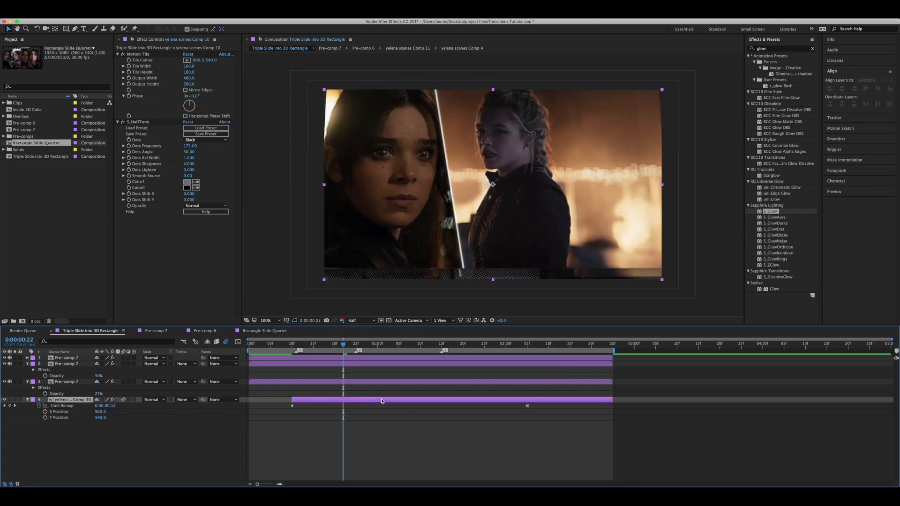
left_click_drag(350, 344, 595, 351)
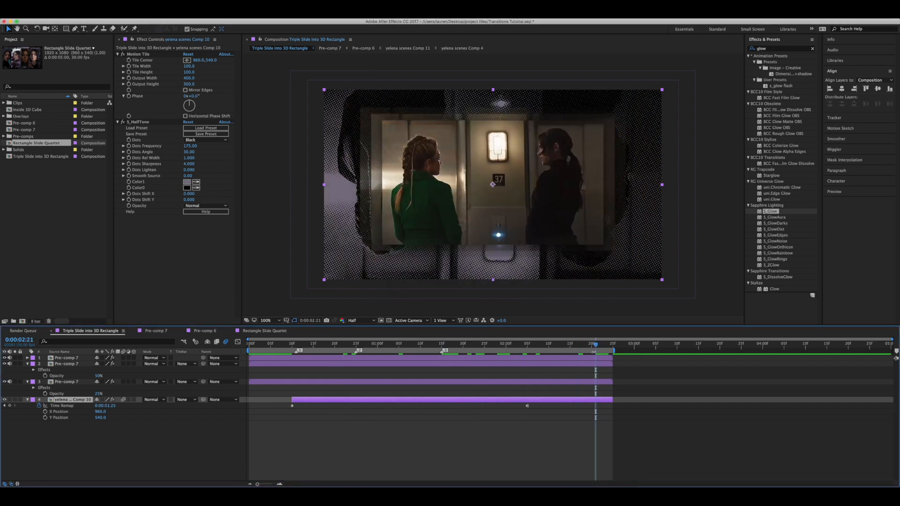
left_click_drag(521, 357, 592, 356)
key("space")
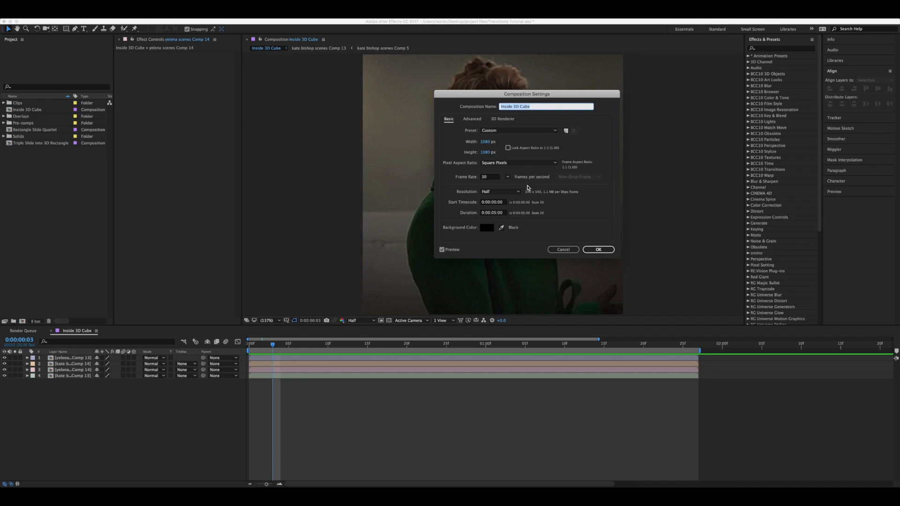
Accept the Inside 3D Cube composition settings of 1080 by 1080 px, 30 frames per second and five seconds.
left_click(598, 249)
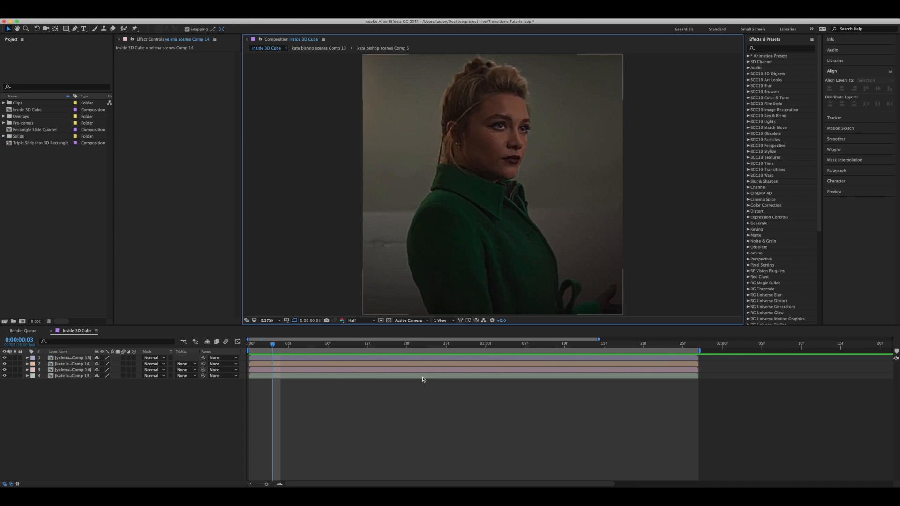
left_click(449, 407)
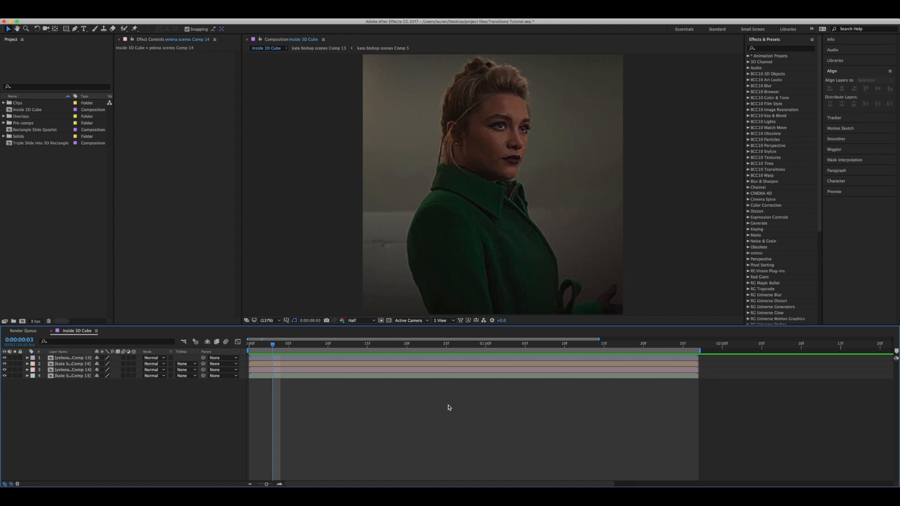
Place three composition markers at 0:00:00:12, 0:00:00:27 and 0:00:01:11.
left_click_drag(298, 348, 344, 387)
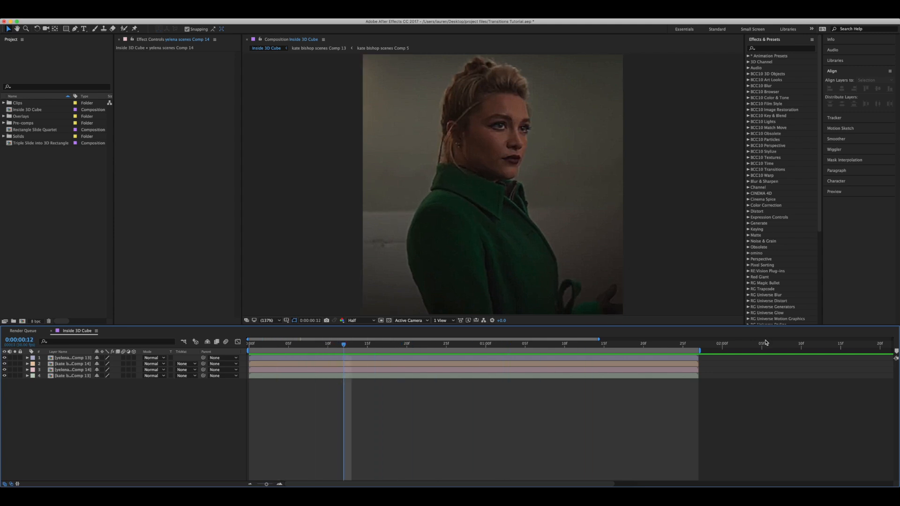
mouse_move(896, 349)
left_mouse_down()
mouse_move(704, 362)
mouse_move(346, 351)
mouse_move(355, 351)
left_mouse_up()
mouse_move(896, 351)
left_mouse_down()
mouse_move(425, 351)
mouse_move(472, 351)
left_mouse_up()
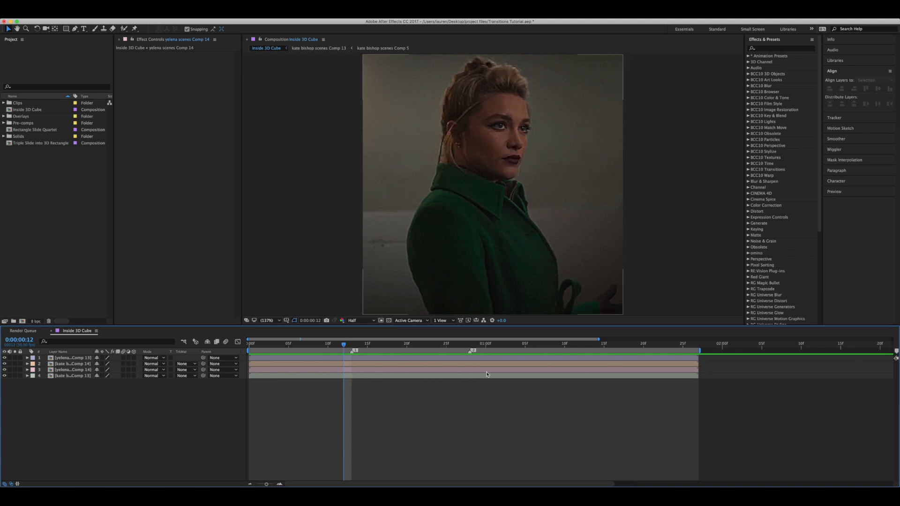
mouse_move(896, 351)
left_mouse_down()
mouse_move(575, 352)
mouse_move(583, 351)
left_mouse_up()
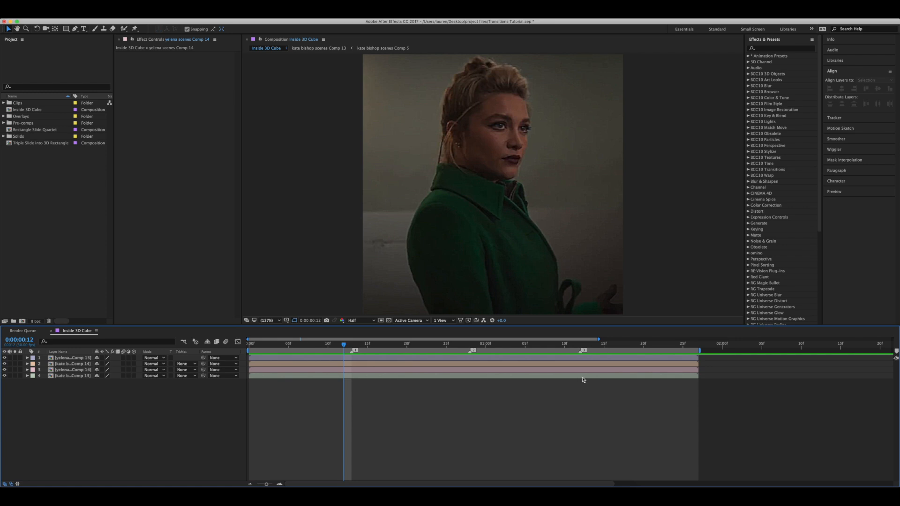
left_click_drag(353, 351, 347, 351)
left_click_drag(470, 351, 463, 351)
left_click_drag(582, 351, 574, 351)
Enable motion blur for the composition and turn on motion blur and 3D for all four layers.
left_click(340, 359)
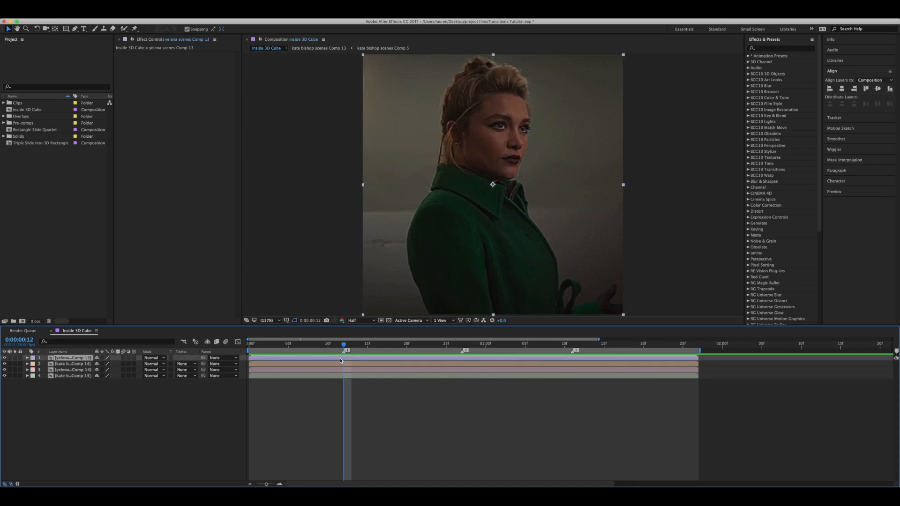
left_click(225, 344)
key("super+a")
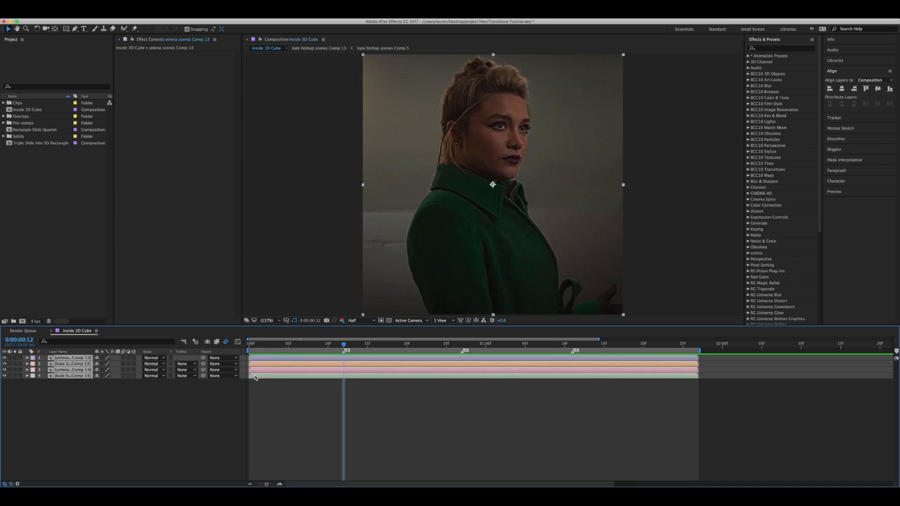
left_click(123, 361)
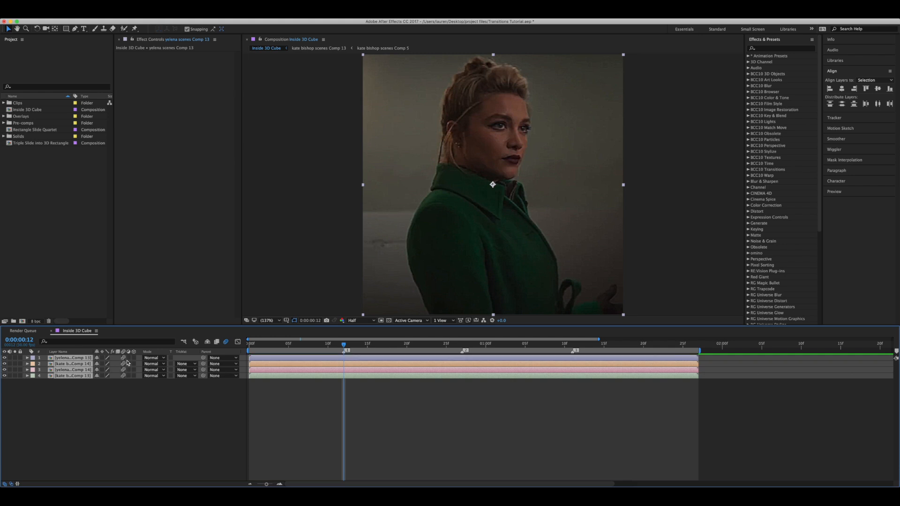
left_click(134, 361)
left_click(433, 453)
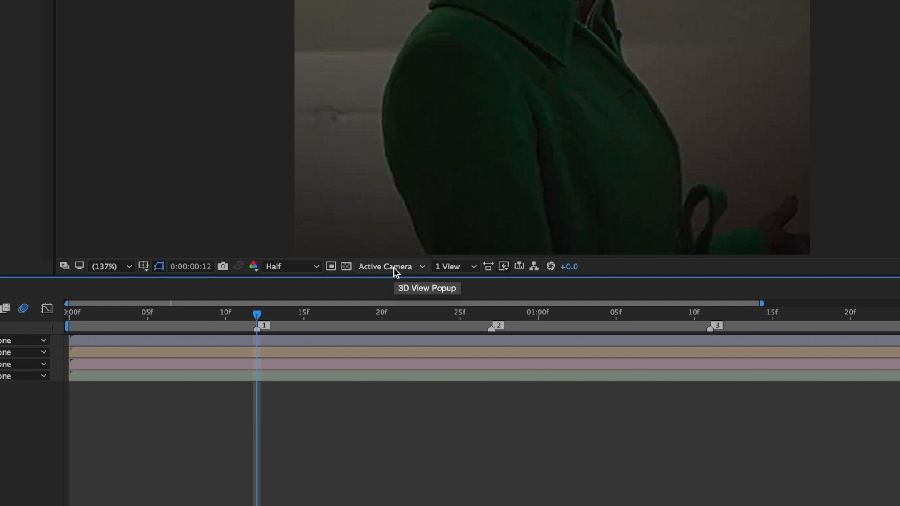
Switch the 3D view to Custom View 1 and select the yelena scenes Comp 13 layer.
left_click(393, 266)
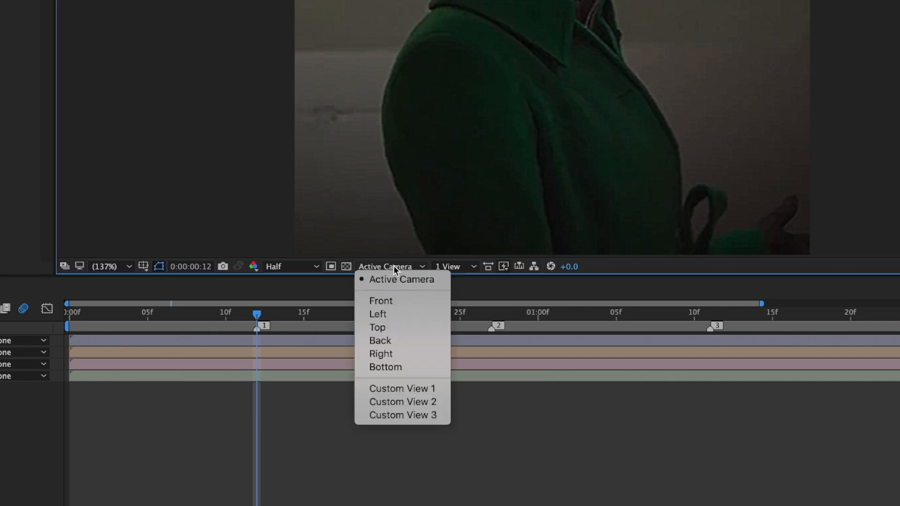
left_click(392, 388)
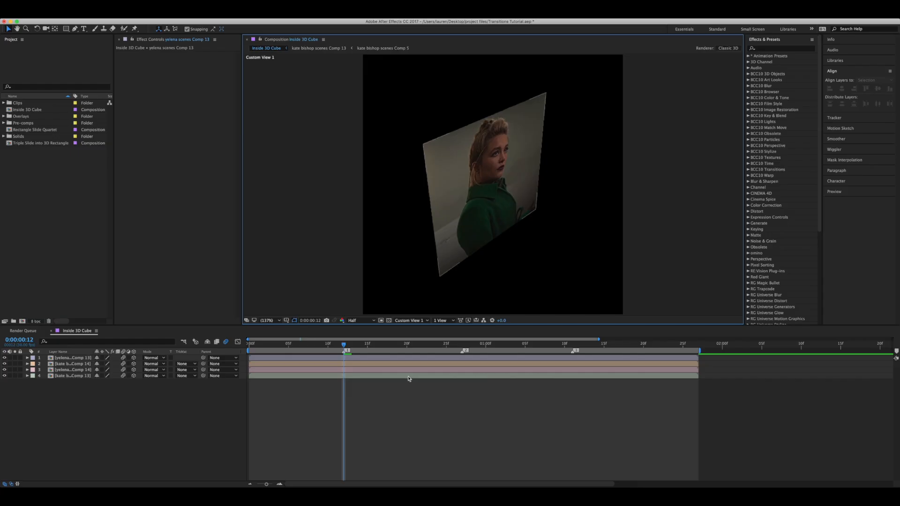
left_click(397, 359)
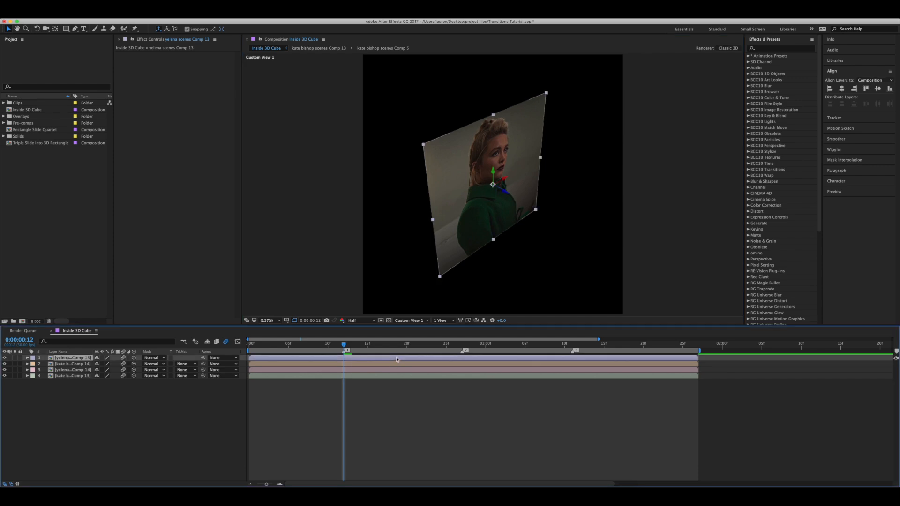
Set the kate bishop scenes Comp 14 layer's Y Rotation to 90° and move it against the first panel's far vertical edge.
left_click(350, 365)
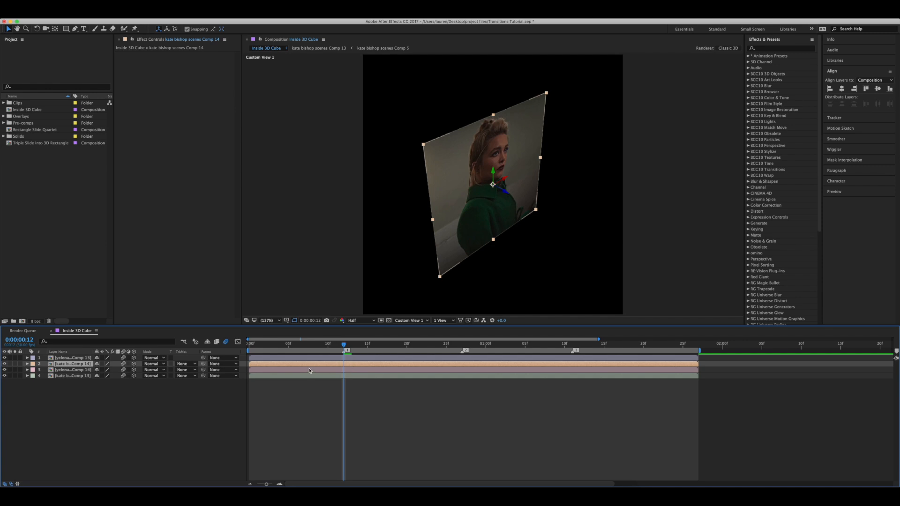
key("r")
left_click_drag(107, 382, 129, 375)
left_click(104, 382)
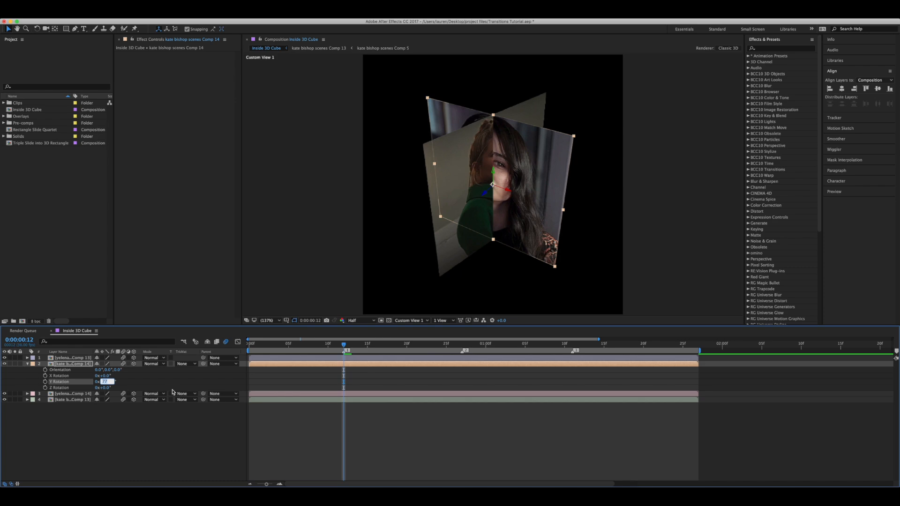
key("Return")
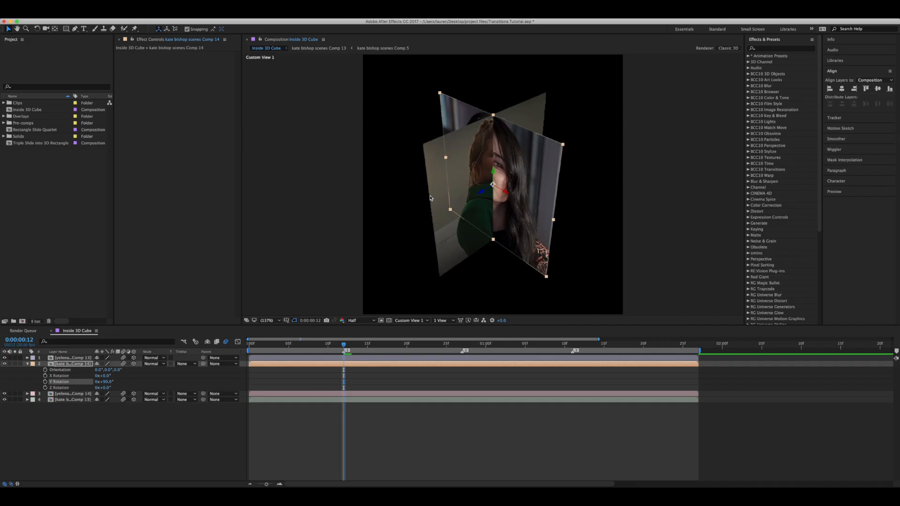
left_click_drag(452, 162, 546, 161)
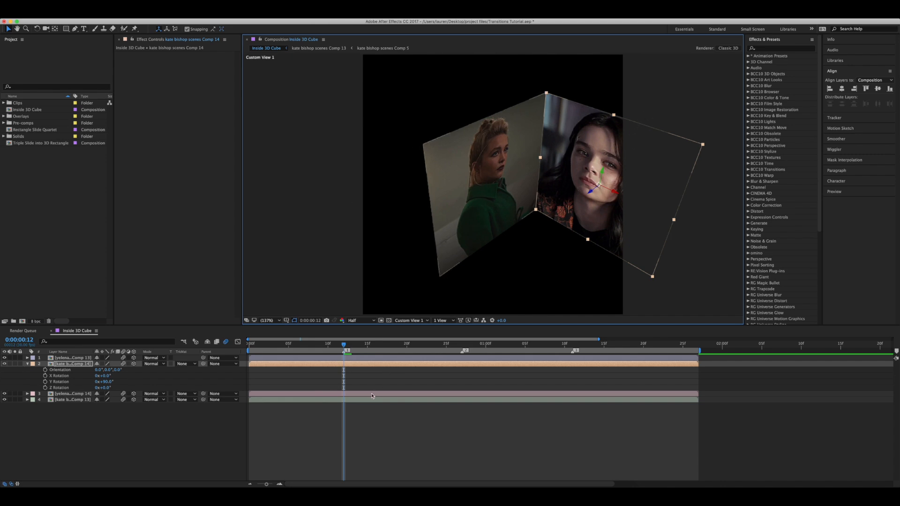
Set the yelena scenes Comp 14 layer's X Rotation to 90°.
left_click(339, 393)
key("r")
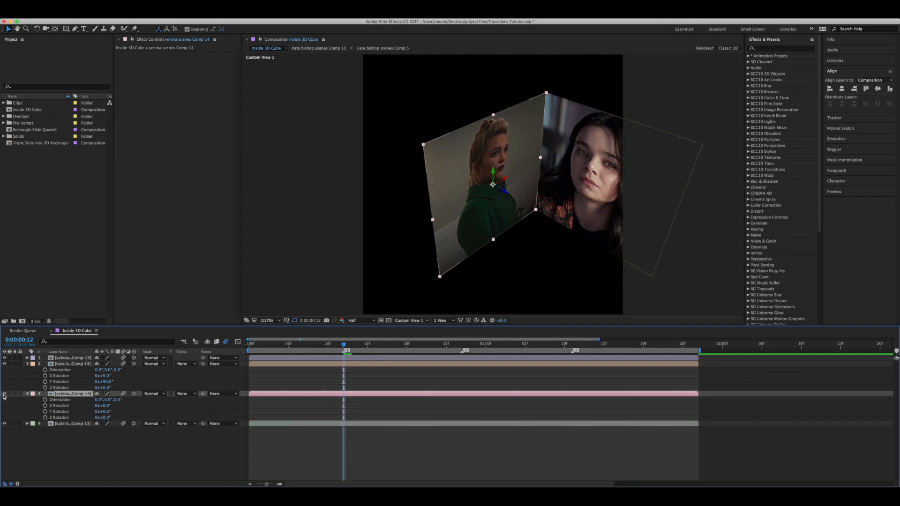
left_click_drag(106, 406, 102, 407)
left_click(107, 406)
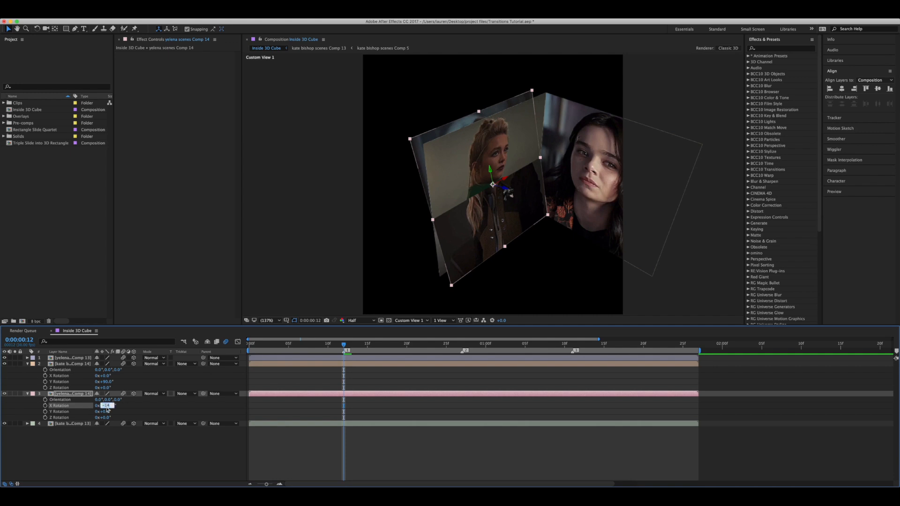
key("Return")
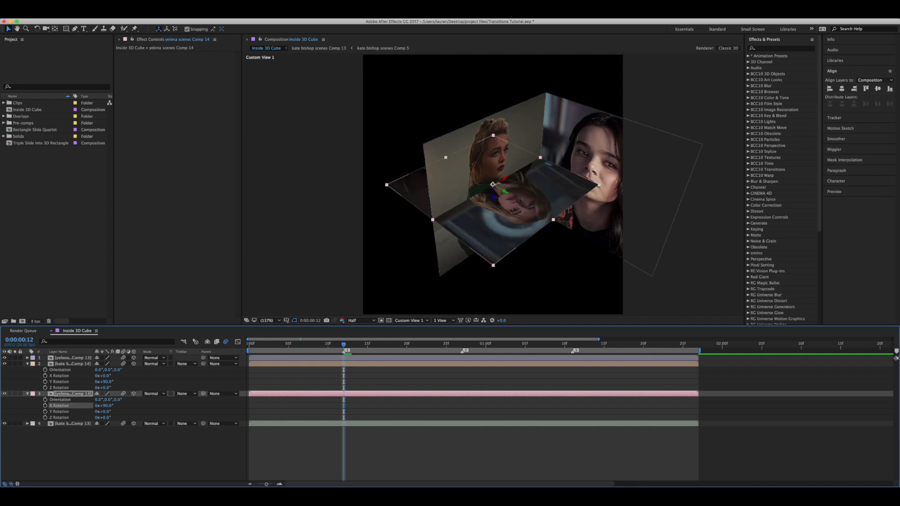
Set the yelena scenes Comp 14 layer's Z Rotation to -90° and snap the layer onto the upper edges of the two vertical panels.
left_click_drag(104, 418, 102, 422)
left_click(106, 418)
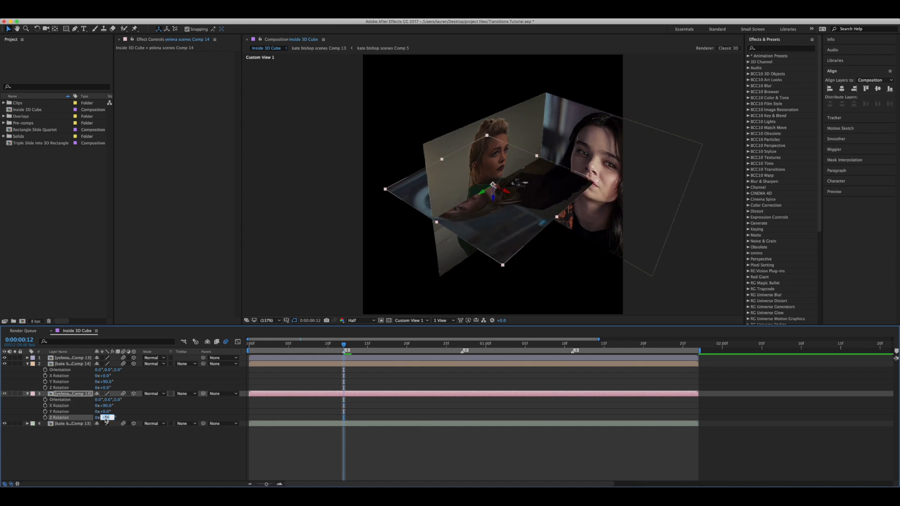
key("Return")
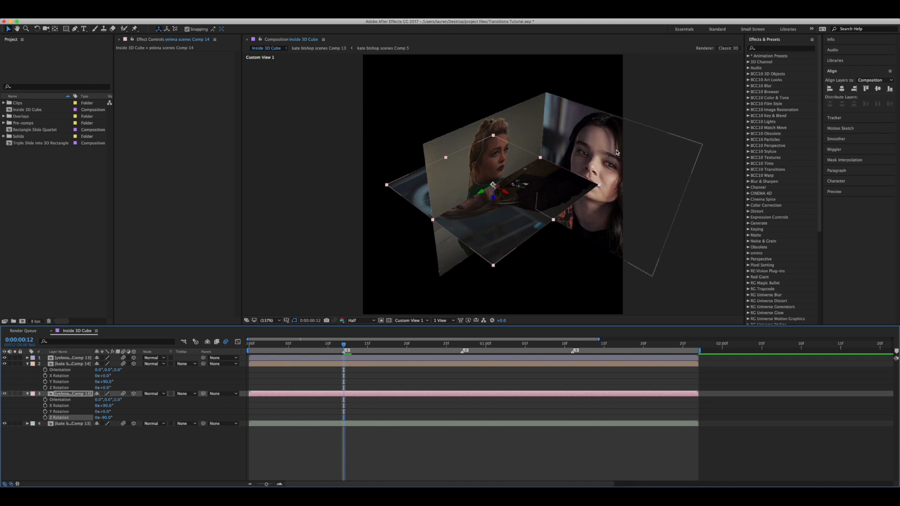
left_click_drag(532, 173, 544, 127)
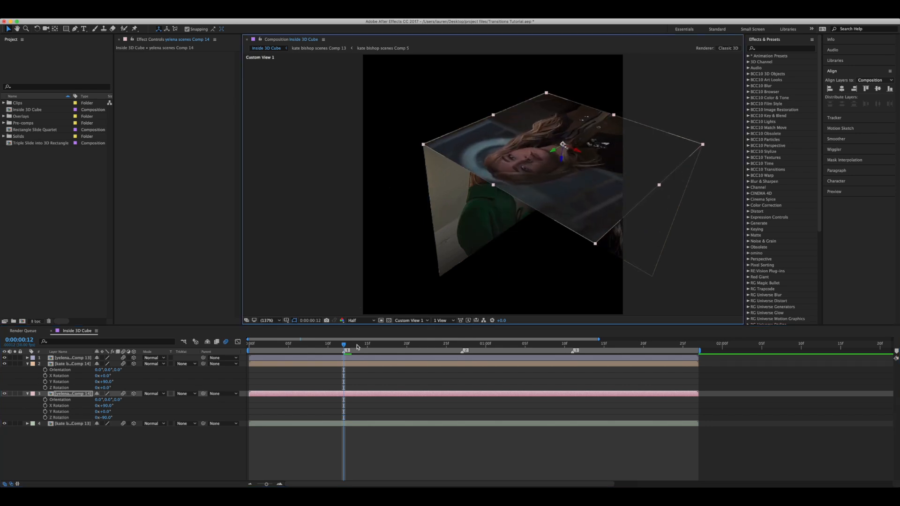
Add a null object above the scene layers and trim its end to match theirs at 0:00:01:27.
left_click(353, 357)
left_click(146, 18)
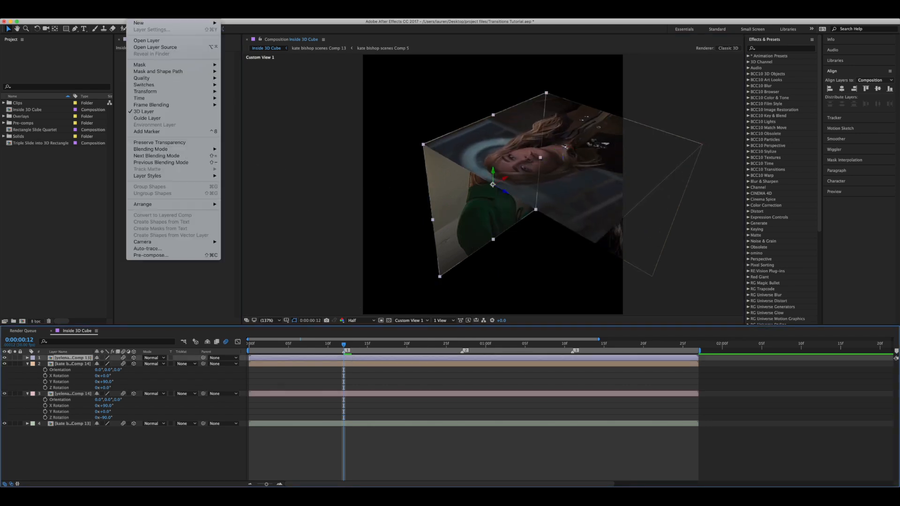
mouse_move(140, 23)
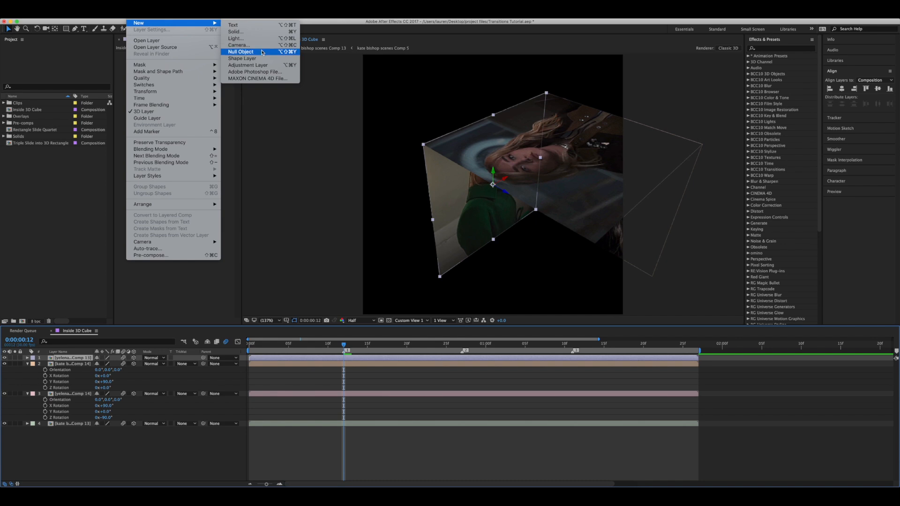
left_click(261, 50)
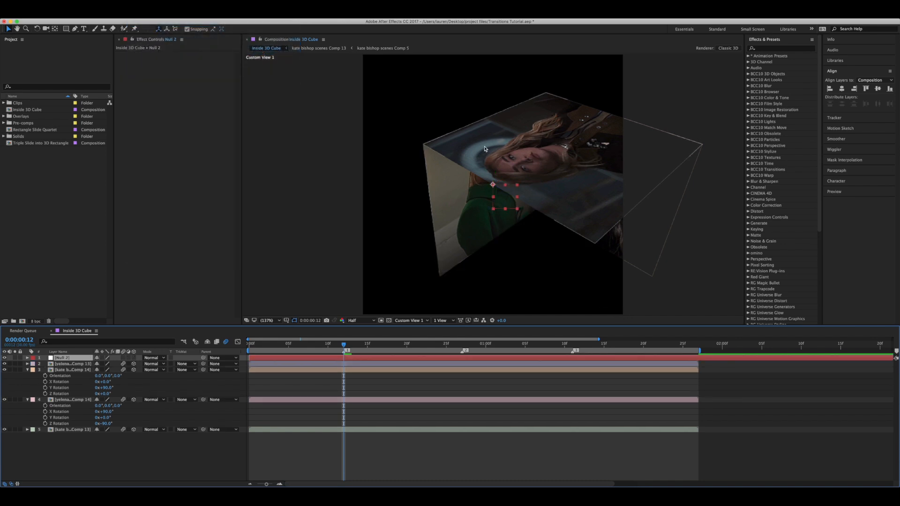
left_click(697, 344)
left_click(702, 359)
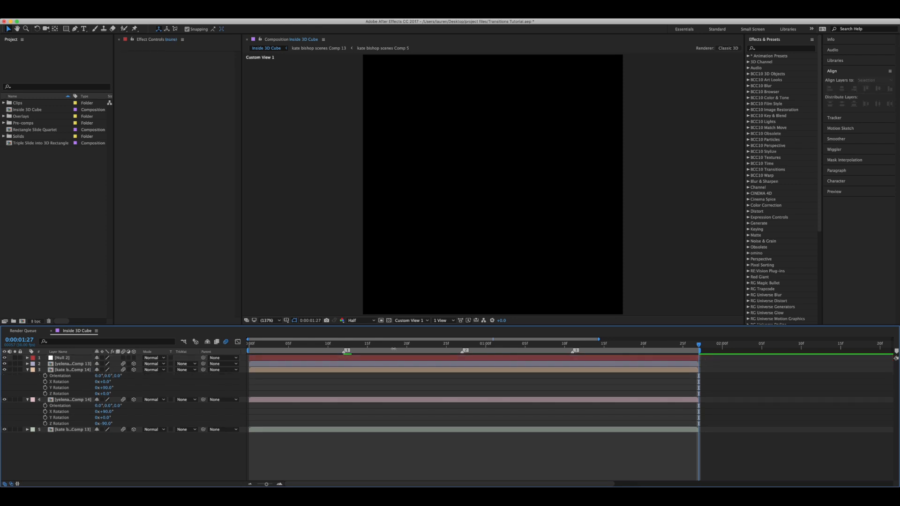
Make the null 3D and, using the Right view, move it to the cube's centre at a Z position of -540.
left_click(392, 346)
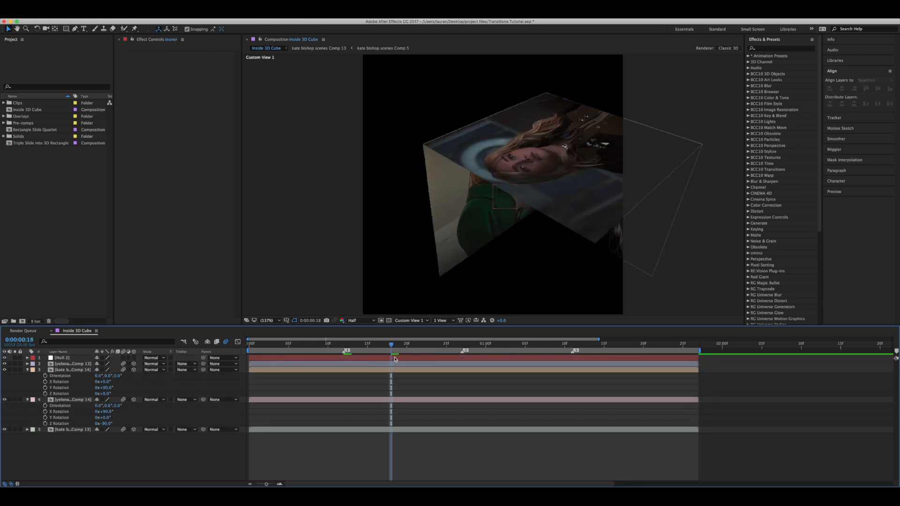
left_click(395, 359)
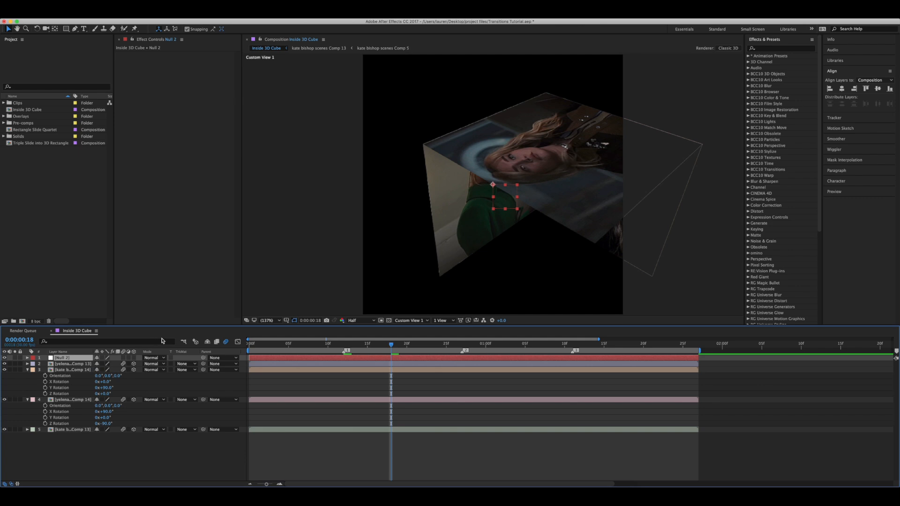
left_click(134, 358)
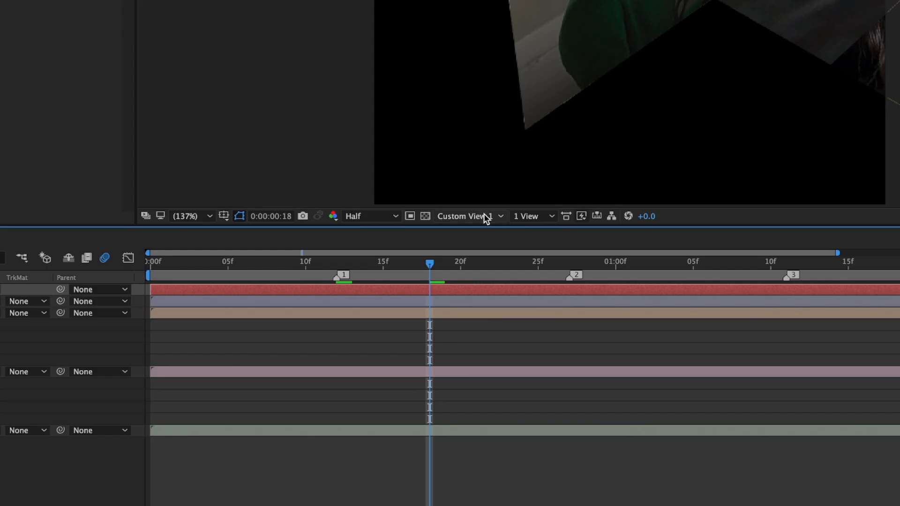
left_click(483, 216)
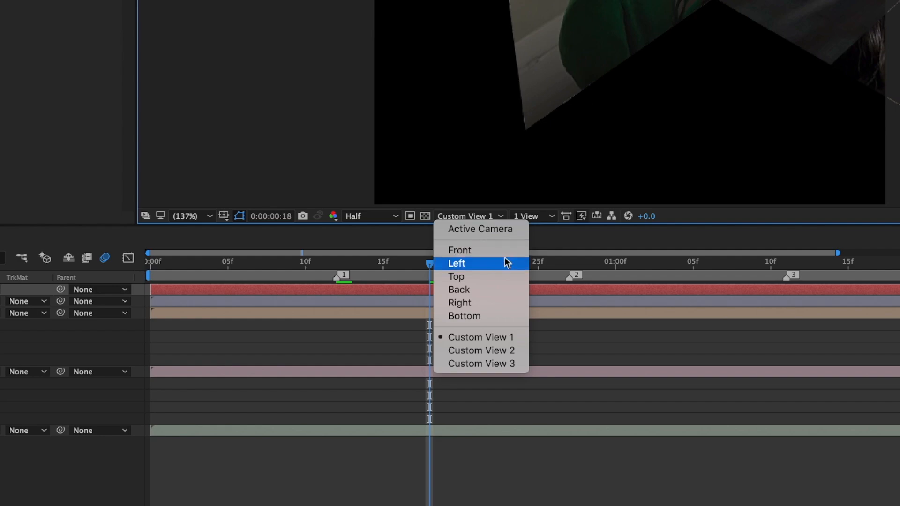
left_click(480, 303)
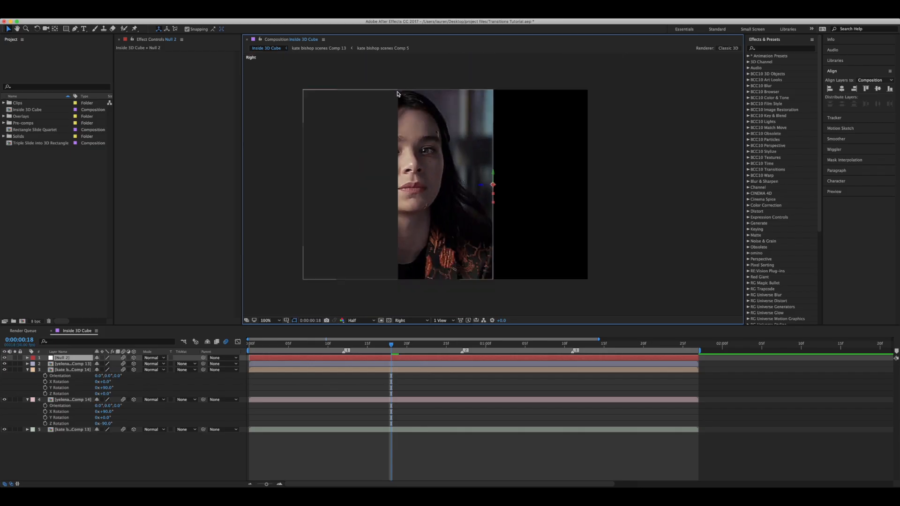
left_click_drag(479, 186, 386, 190)
left_click(411, 320)
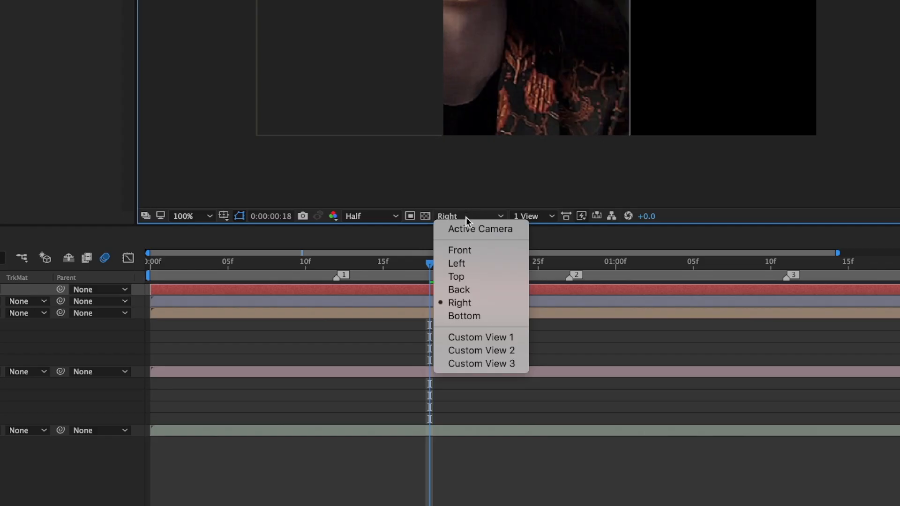
left_click(411, 327)
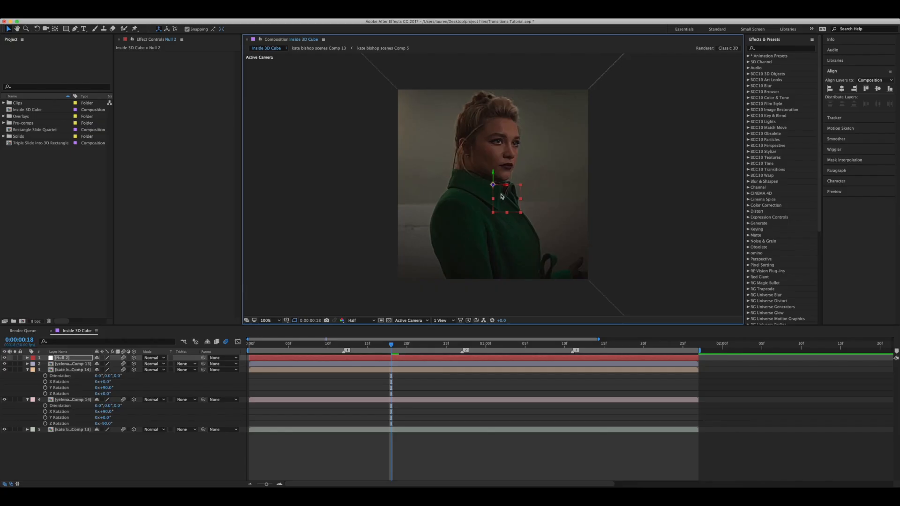
key("p")
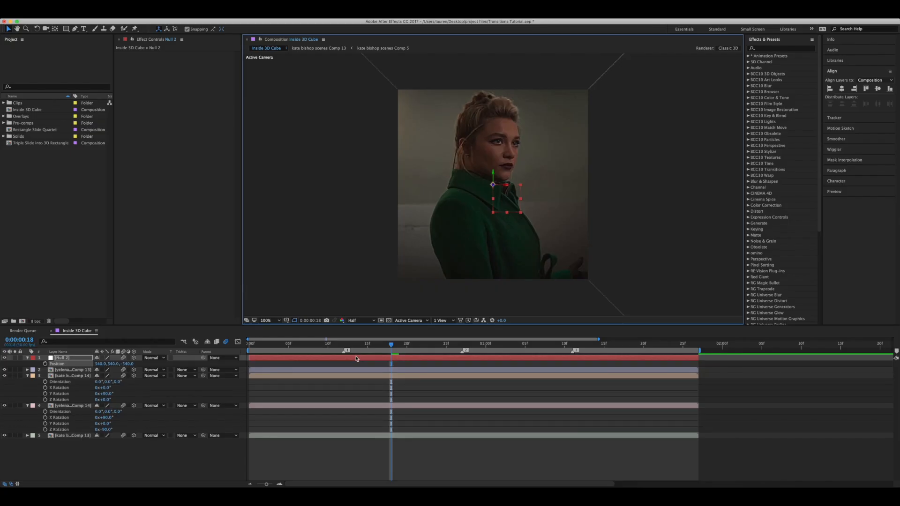
Show the null's rotation properties and parent all four scene layers to Null 2.
key("r")
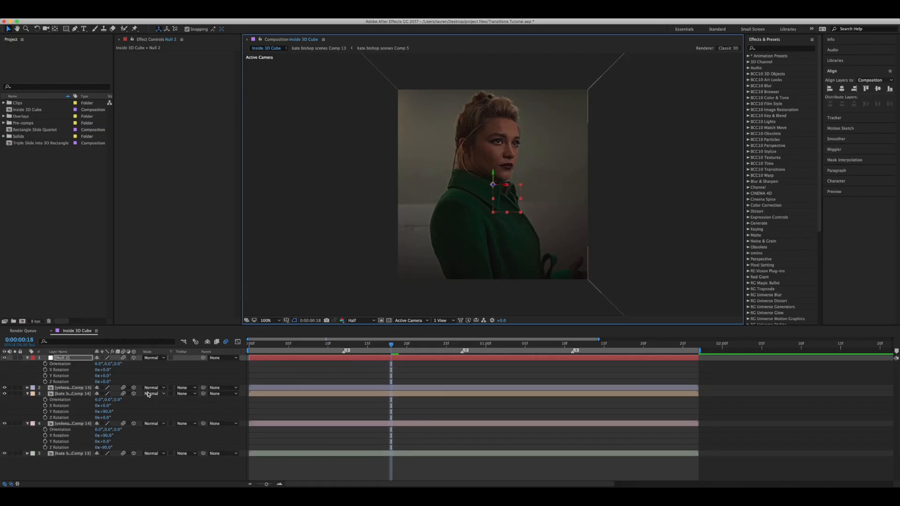
left_click_drag(103, 370, 112, 369)
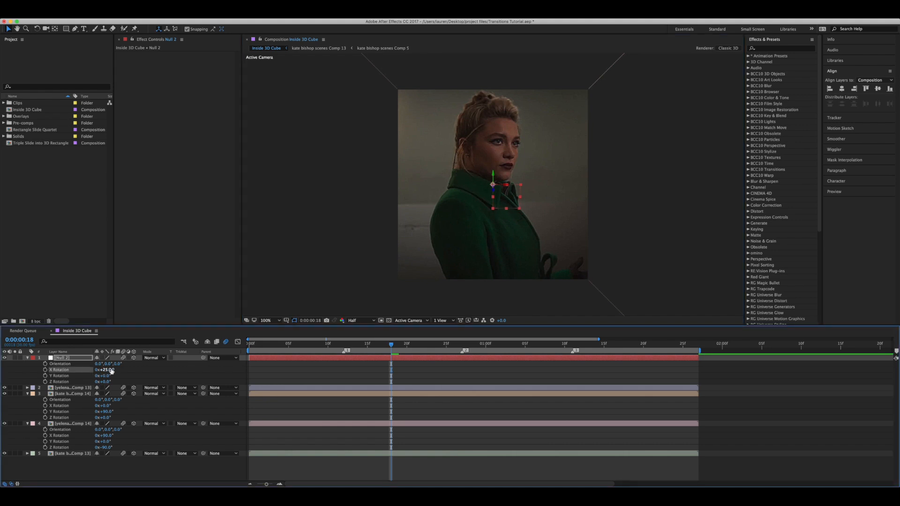
key("super+z")
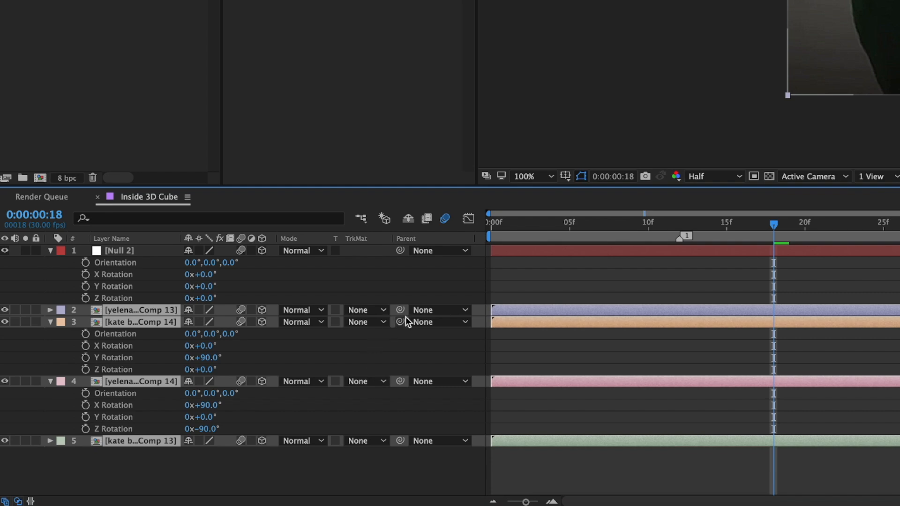
left_click_drag(400, 309, 143, 253)
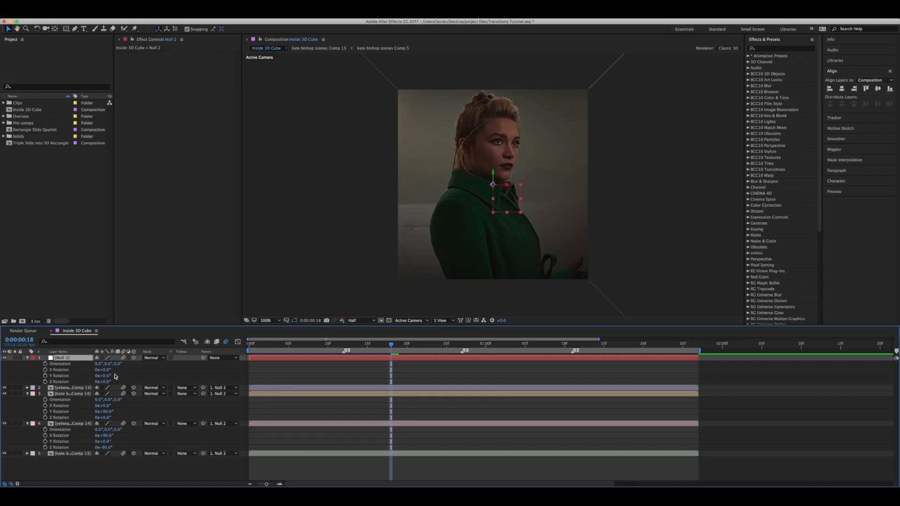
Keyframe the null's Y Rotation at 0° and place that keyframe on the first frame.
mouse_move(103, 370)
left_mouse_down()
mouse_move(93, 375)
mouse_move(105, 375)
left_mouse_up()
left_click(45, 376)
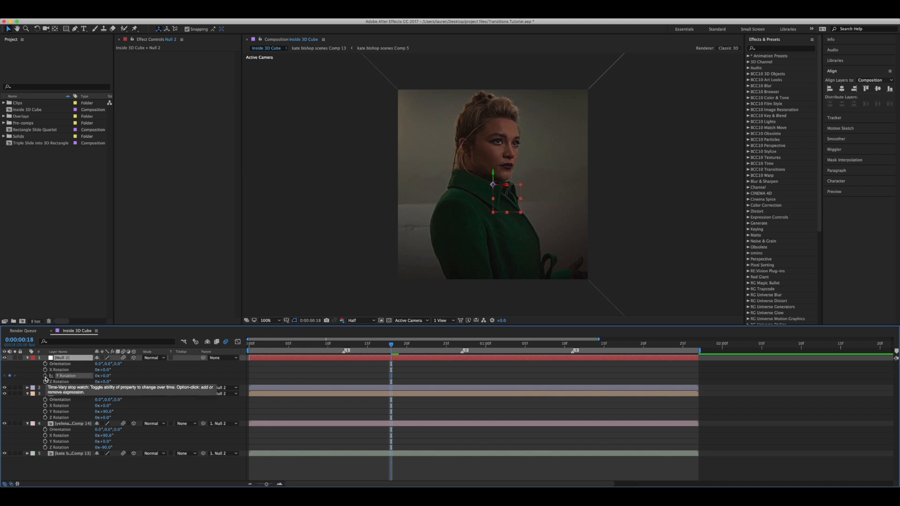
left_click_drag(106, 376, 82, 378)
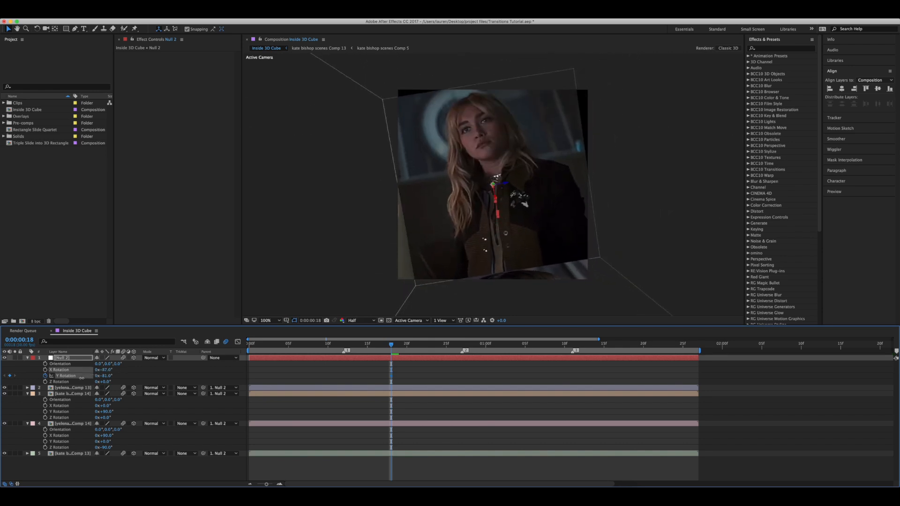
key("super+z")
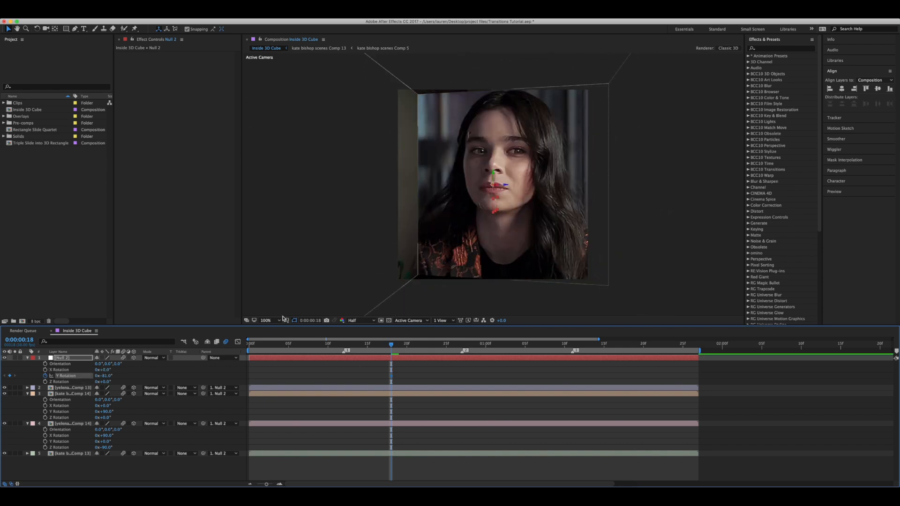
key("super+z")
left_click_drag(392, 376, 255, 378)
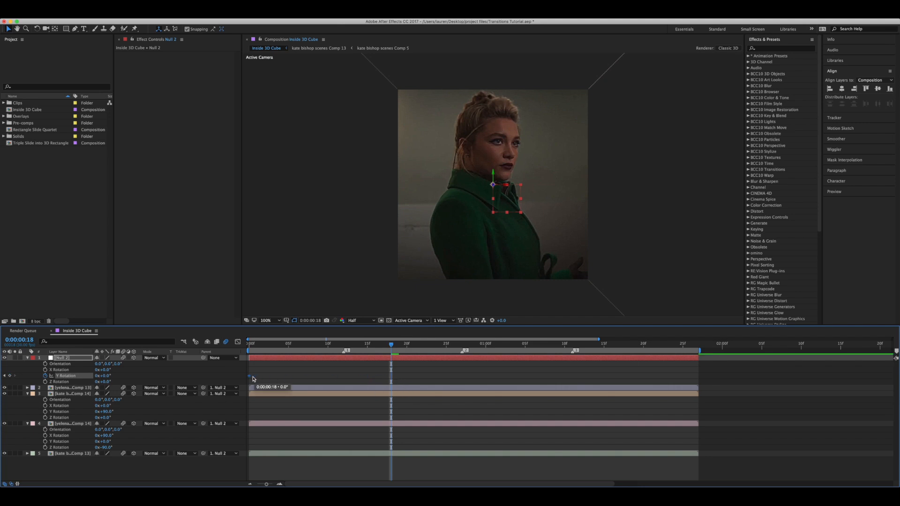
Add a -90° Y Rotation keyframe to the null and place it at marker 2.
left_click_drag(391, 345, 409, 346)
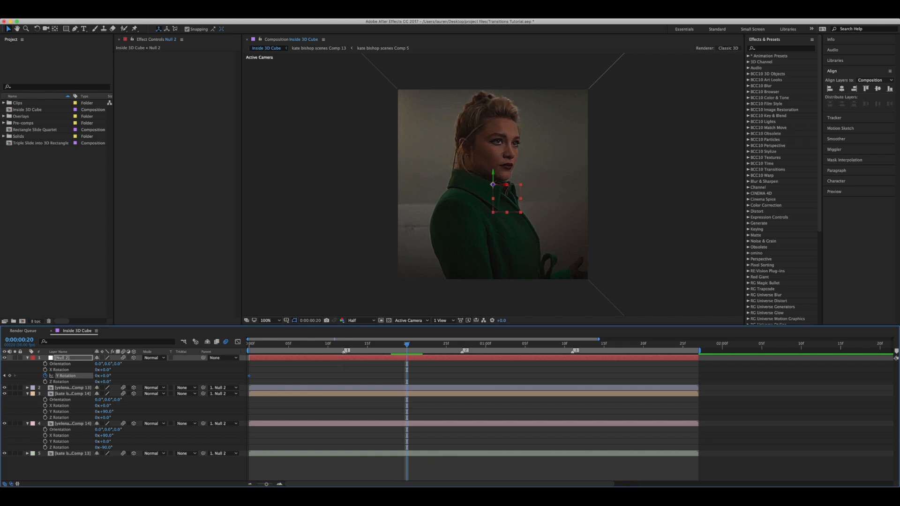
left_click_drag(105, 376, 81, 382)
left_click(106, 376)
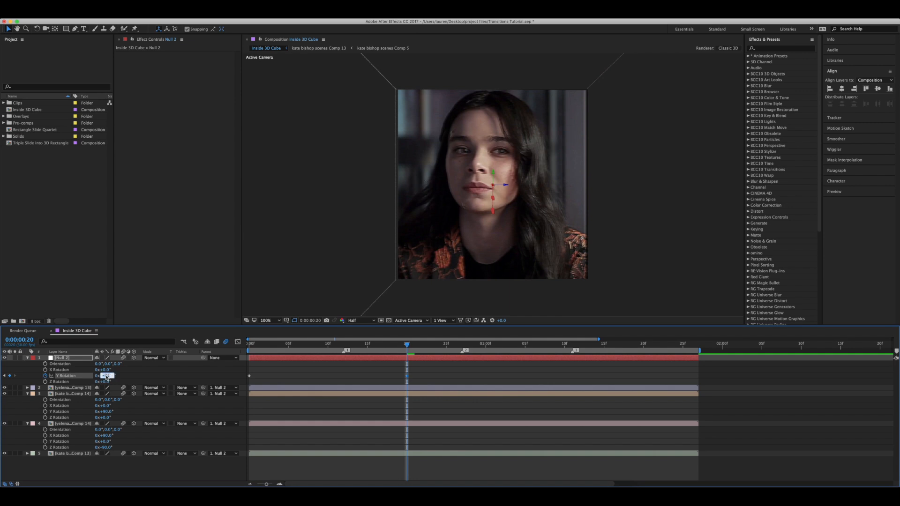
type("-90")
key("Return")
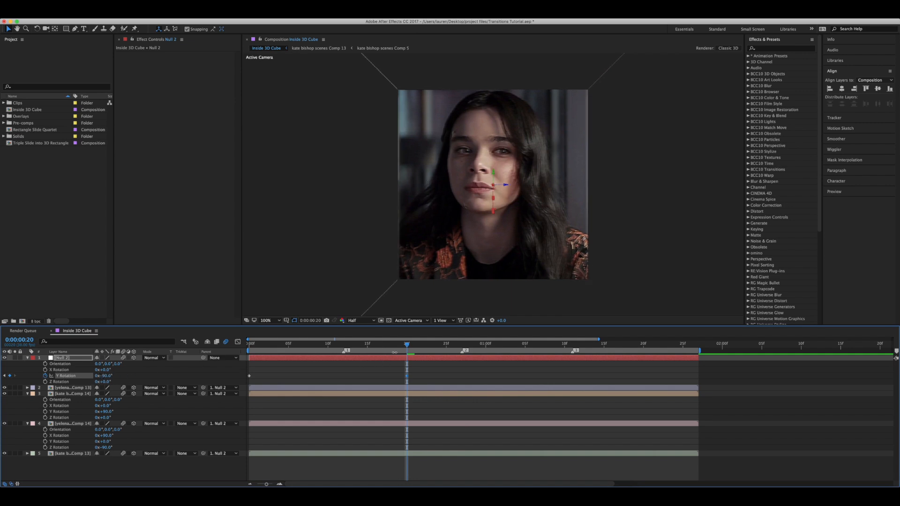
left_click(404, 359)
left_click_drag(406, 375, 462, 376)
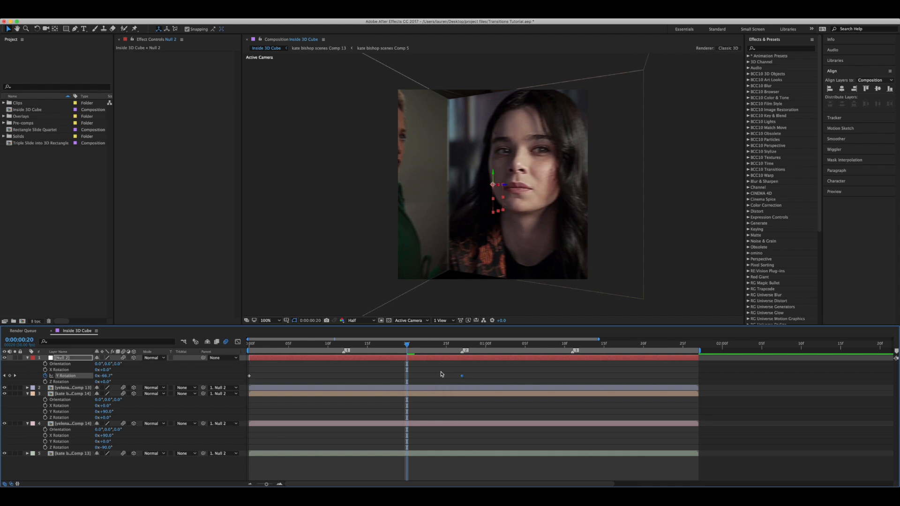
Keyframe the null's X Rotation at 0° on marker 1 and -90° on marker 3.
left_click(420, 360)
left_click(45, 370)
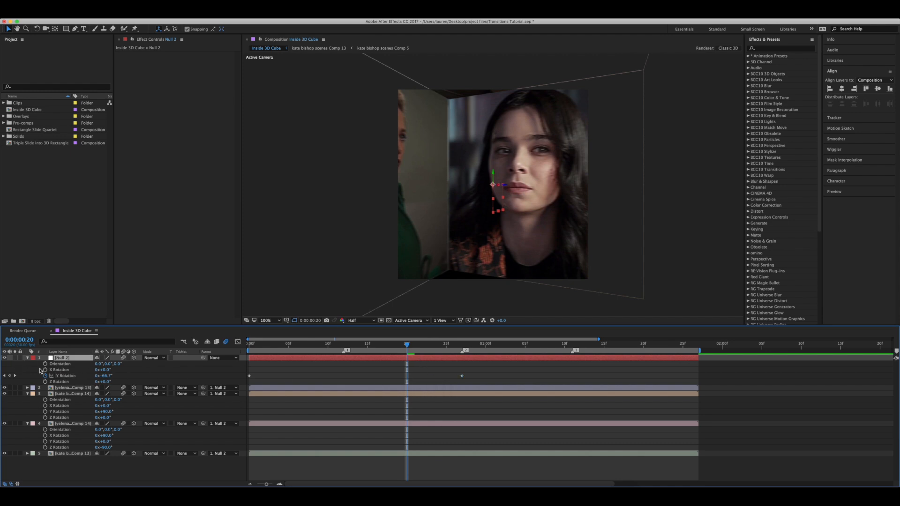
left_click_drag(407, 370, 568, 365)
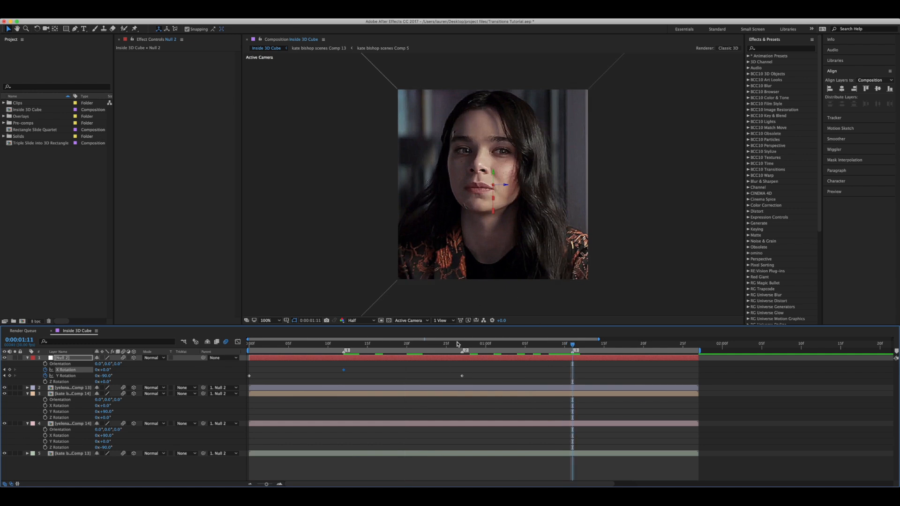
left_click_drag(103, 370, 81, 379)
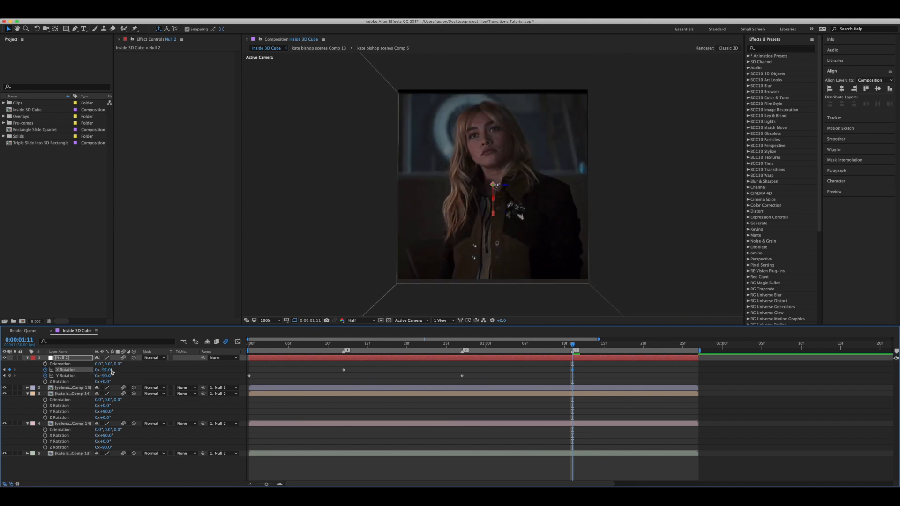
left_click(106, 370)
type("-90")
key("Return")
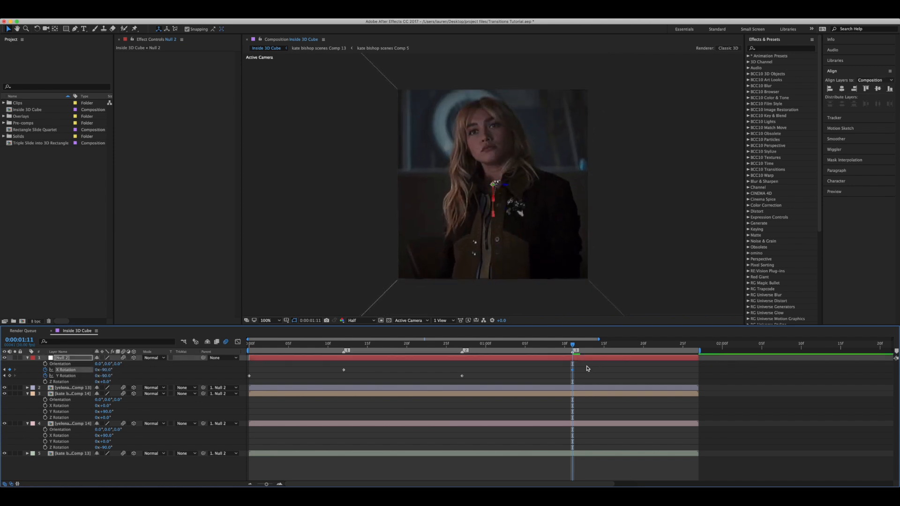
Select the kate bishop scenes Comp 13 layer, view the cube in Custom View 1 and show the layer's rotation properties.
left_click_drag(488, 348, 320, 406)
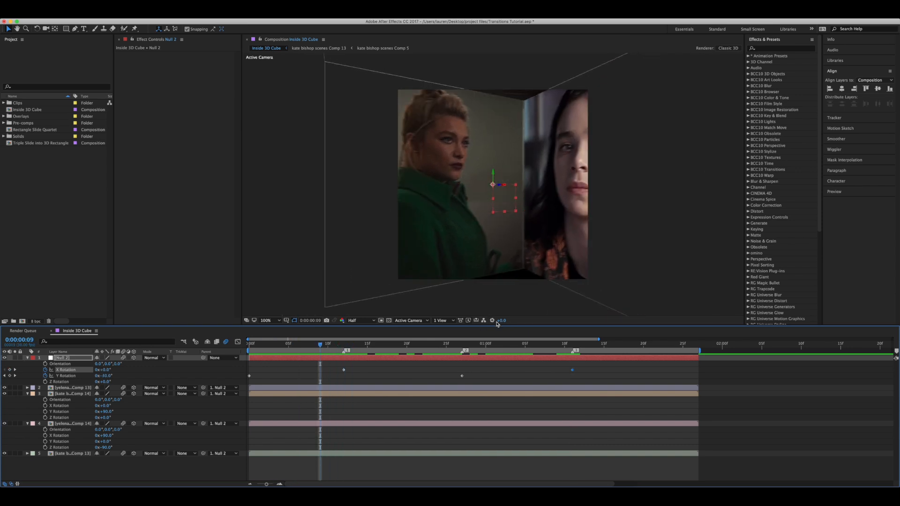
left_click(510, 296)
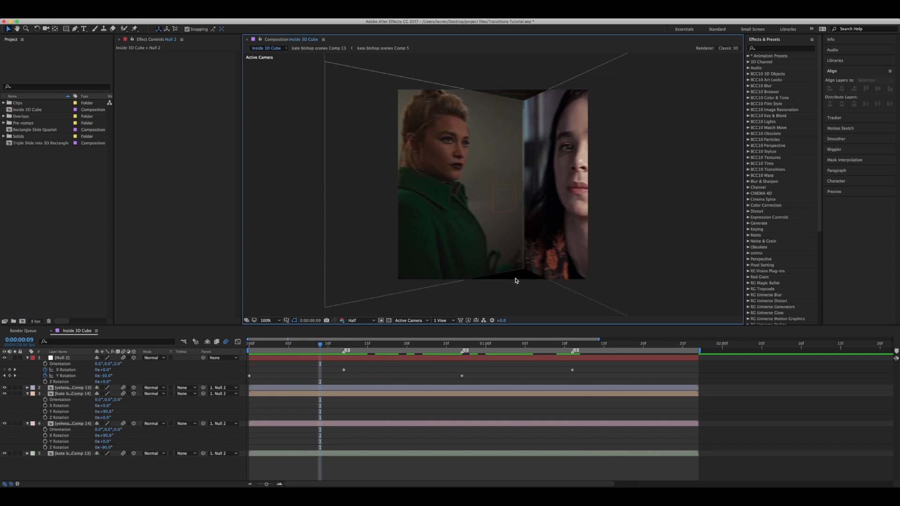
left_click(327, 424)
left_click(318, 453)
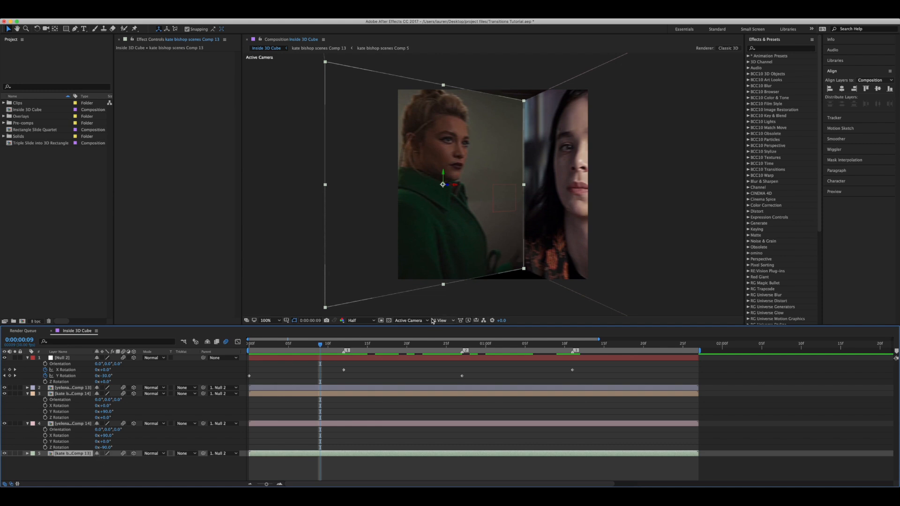
left_click(411, 321)
left_click(420, 385)
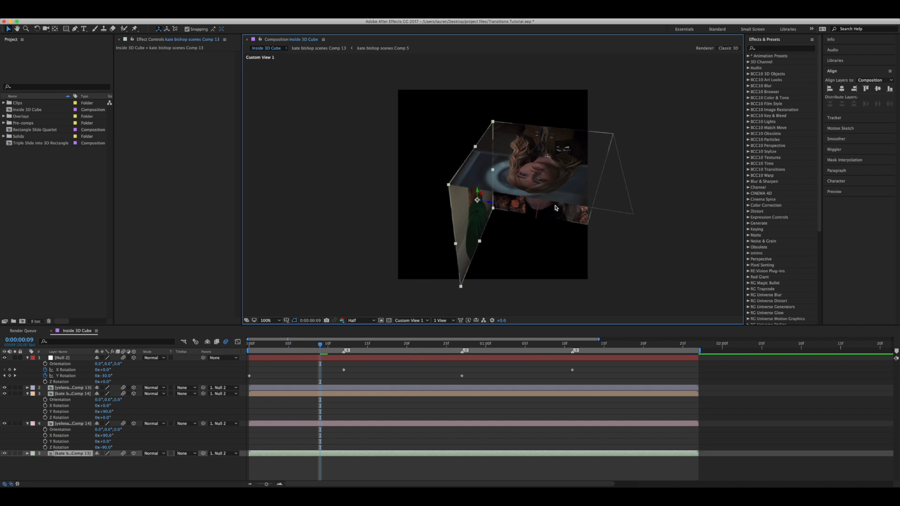
key("c")
left_click_drag(509, 228, 498, 214)
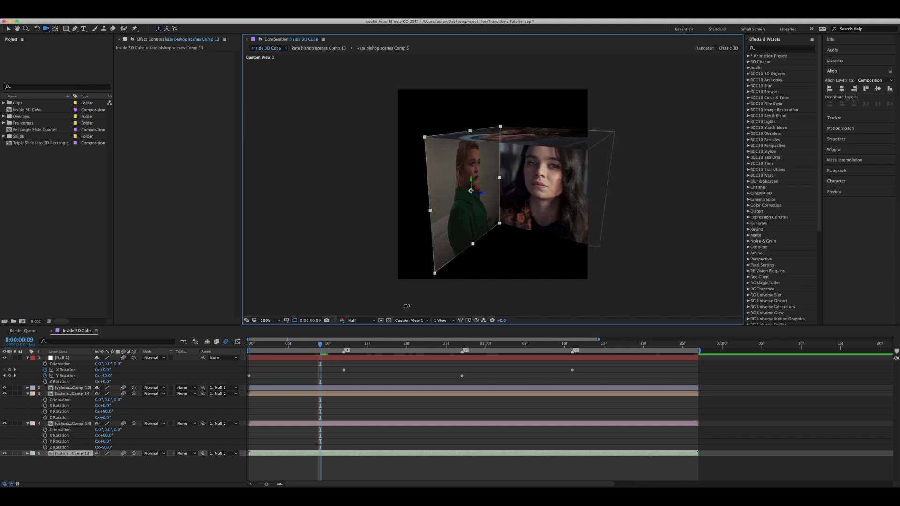
key("v")
key("r")
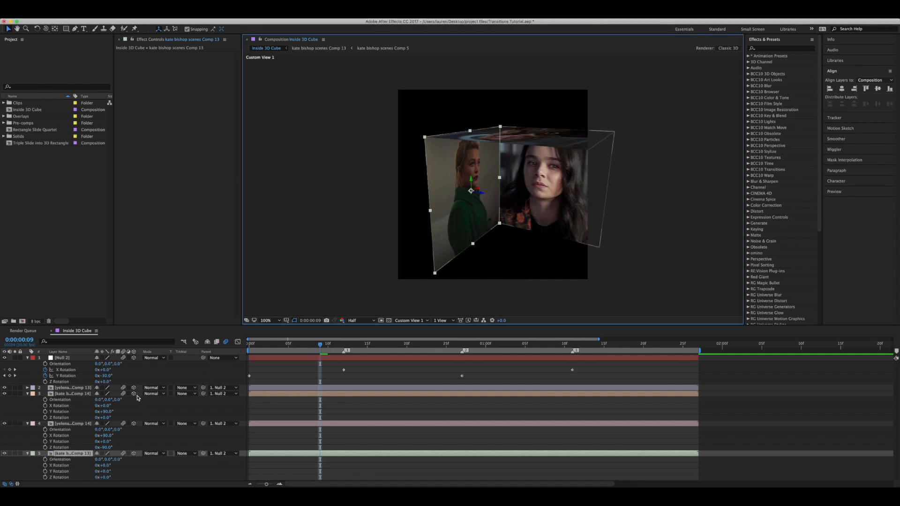
Set the kate bishop scenes Comp 13 layer's X Rotation to 90° and move it onto the cube's open underside as the floor.
left_click_drag(107, 472, 112, 466)
key("super+z")
left_click(107, 465)
type("90")
key("Return")
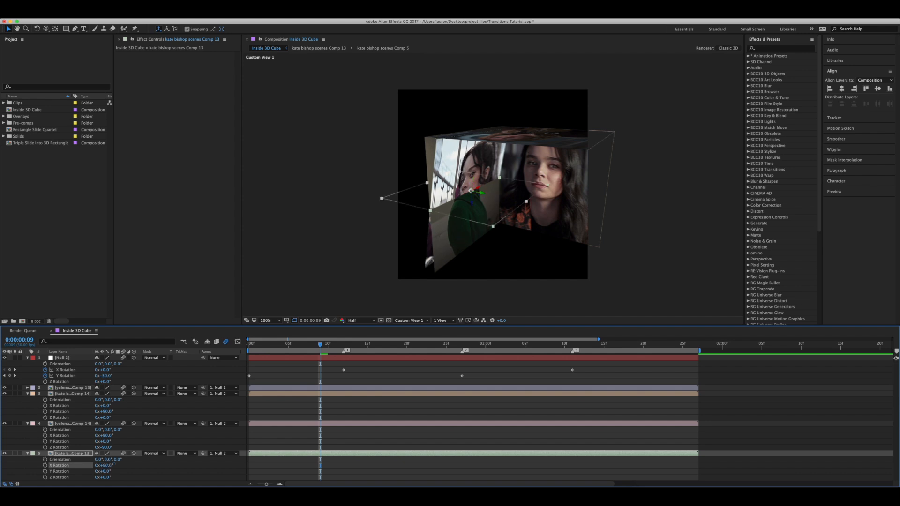
left_click_drag(460, 178, 504, 232)
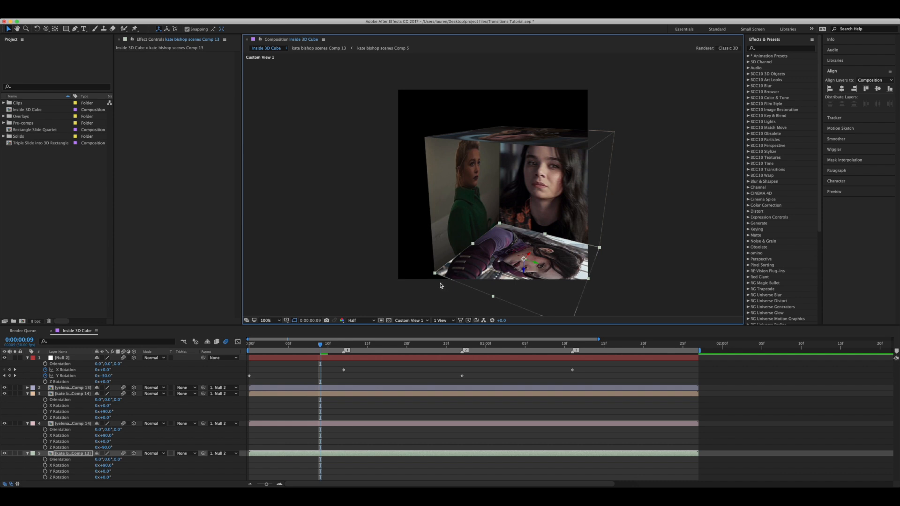
In the Active Camera view, check the start of the rotation and trim the floor layer's end to about frame 22.
left_click(423, 322)
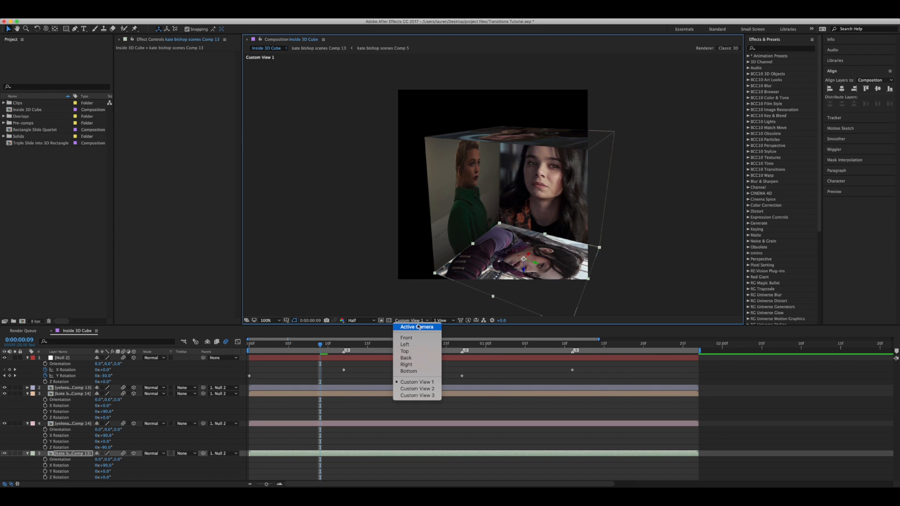
left_click(418, 327)
left_click_drag(315, 346, 353, 348)
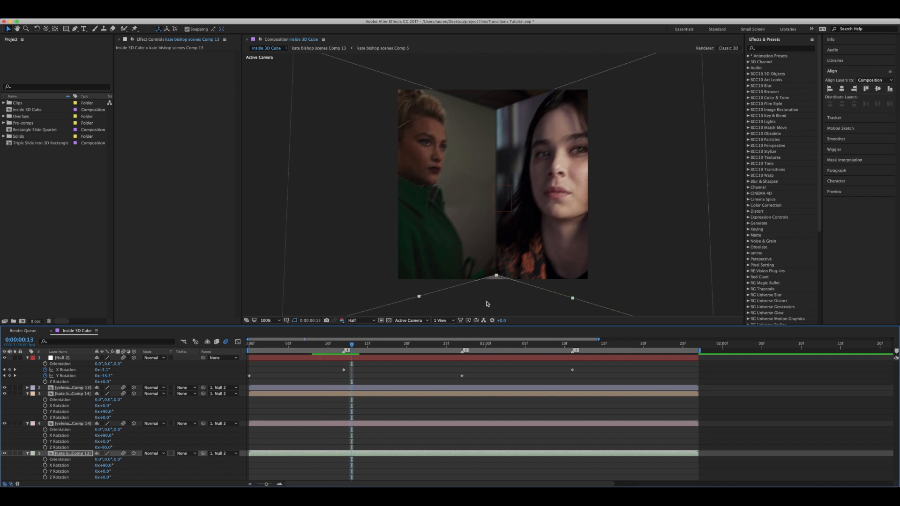
left_click_drag(334, 348, 250, 371)
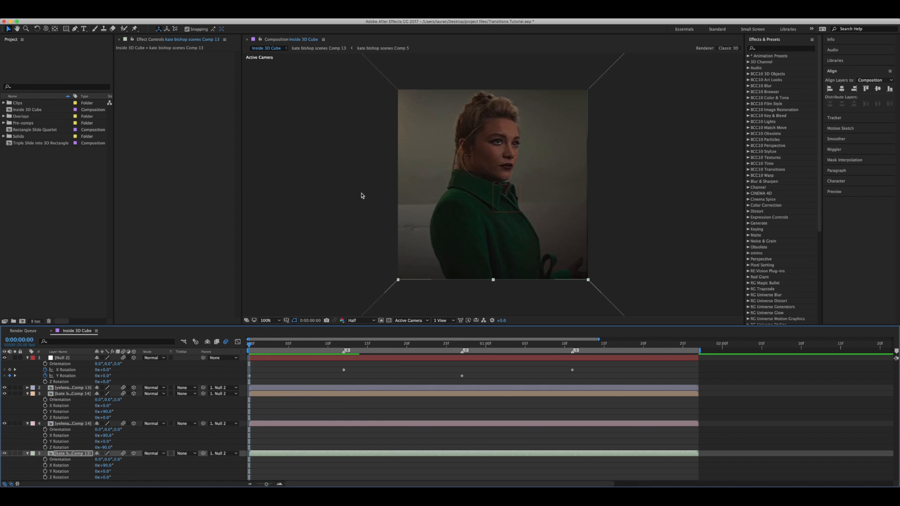
left_click_drag(265, 347, 358, 404)
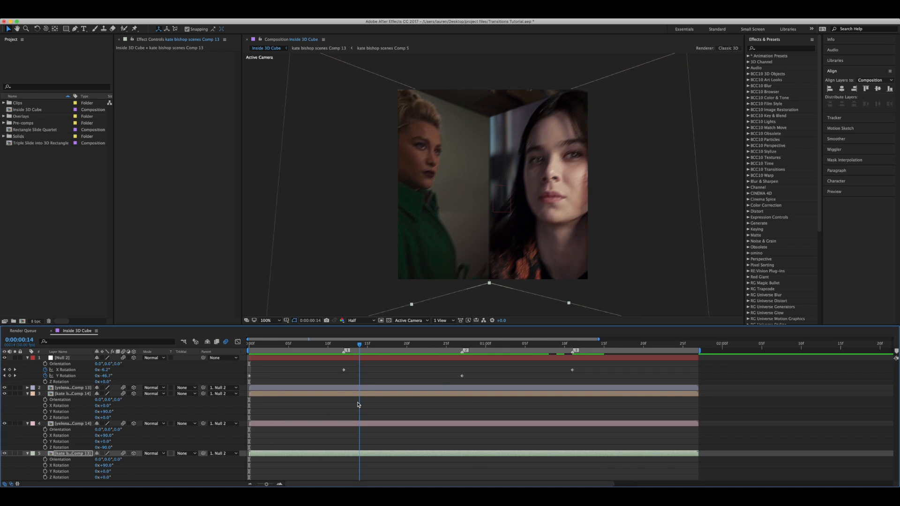
left_click_drag(363, 404, 375, 402)
left_click_drag(698, 453, 422, 453)
left_click_drag(378, 347, 349, 398)
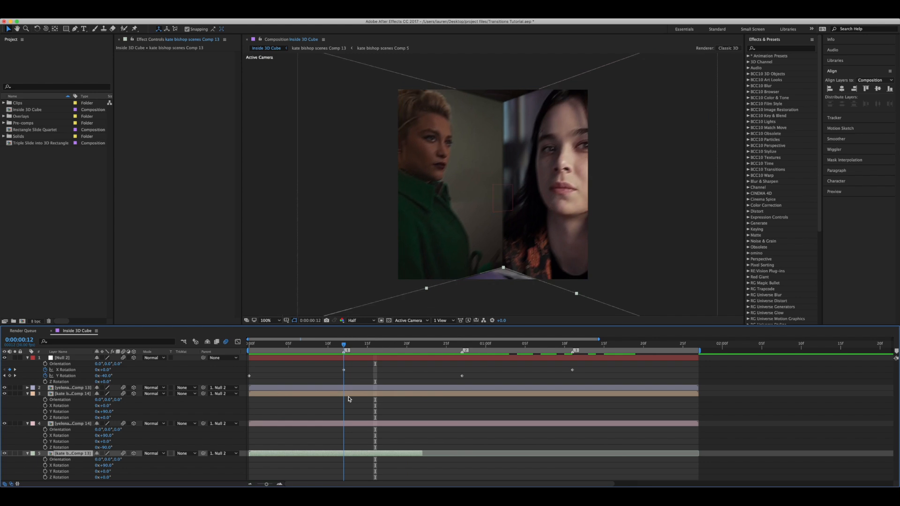
Apply Easy Ease to both of the null's Y Rotation keyframes.
left_click_drag(476, 376, 247, 386)
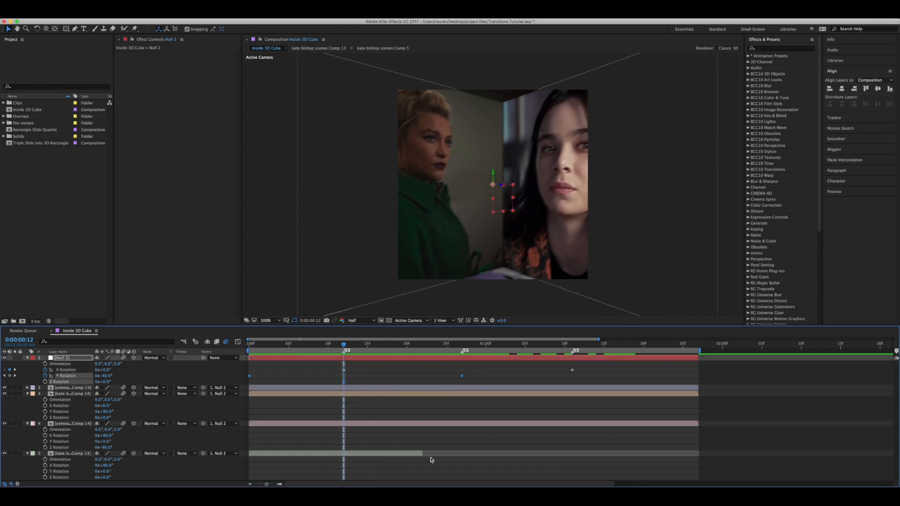
right_click(463, 378)
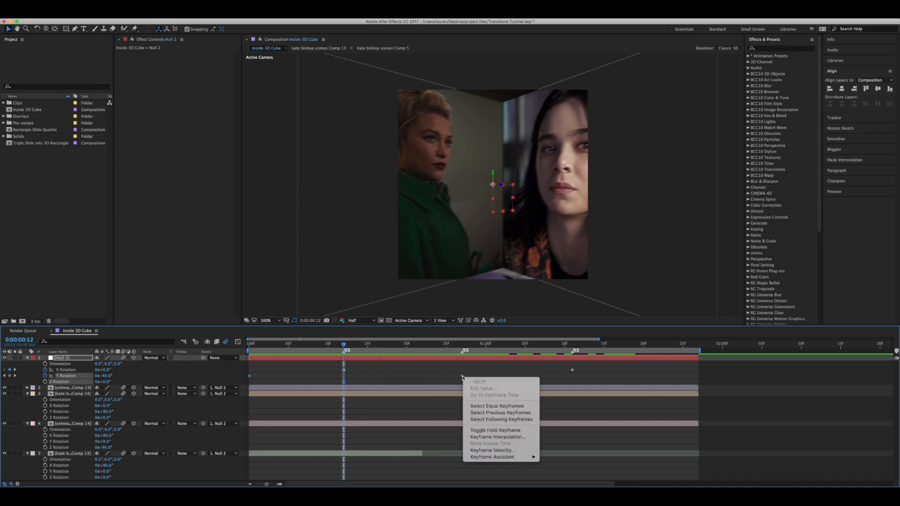
mouse_move(511, 457)
left_click(570, 445)
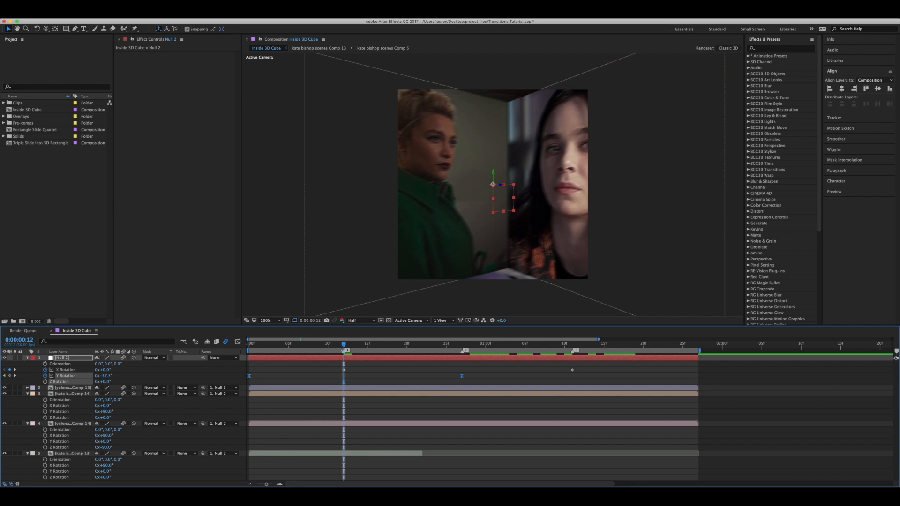
Extend the Y Rotation curve's ease handles so its steepest part falls near marker 1, and preview the motion.
left_click(237, 342)
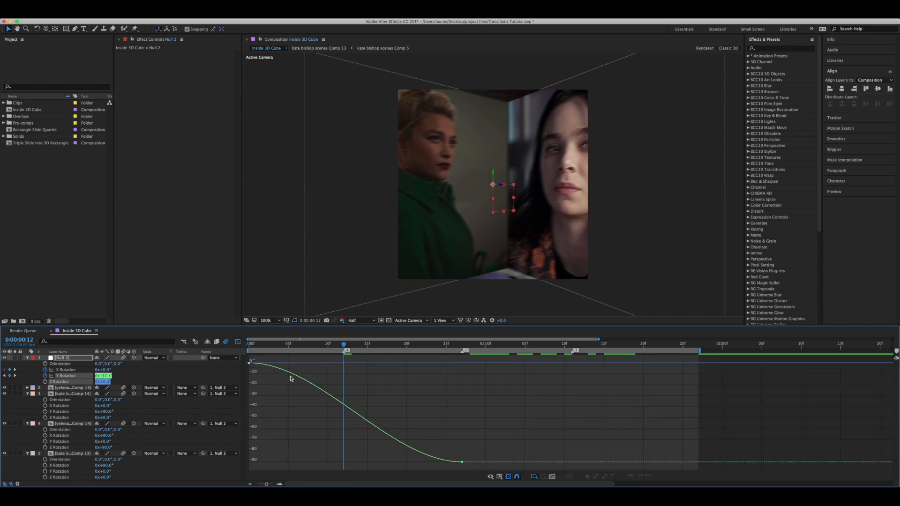
left_click(462, 462)
left_click_drag(390, 462, 249, 462)
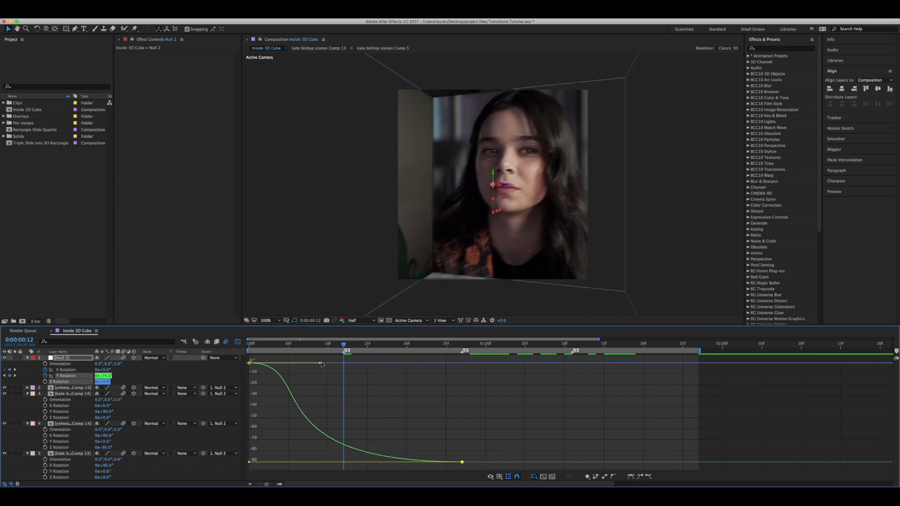
left_click_drag(320, 364, 431, 358)
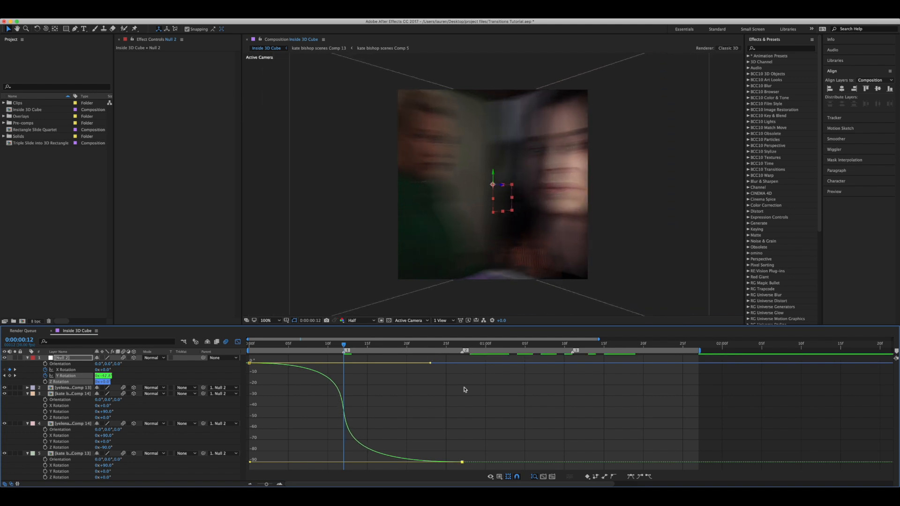
left_click_drag(282, 344, 247, 350)
key("space")
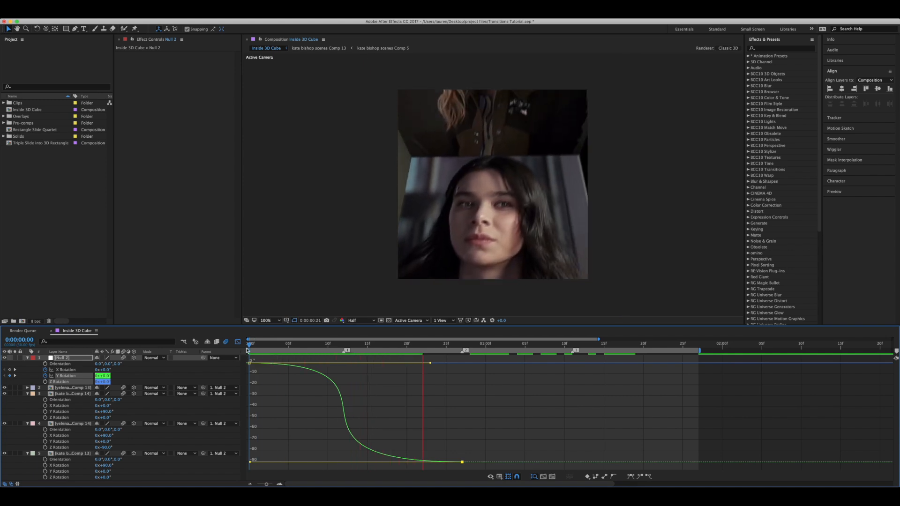
key("space")
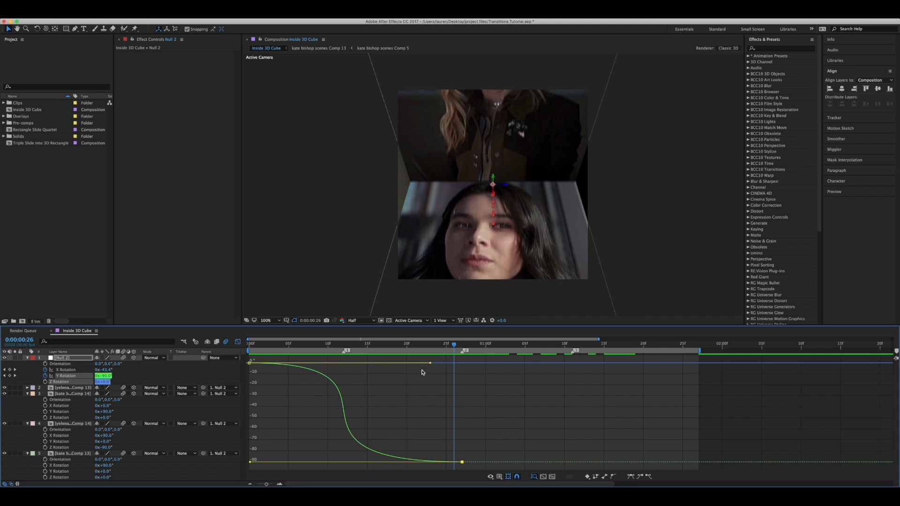
Shorten both ease handles of the Y Rotation curve slightly to soften the steep part, and preview the result.
left_click_drag(429, 364, 414, 363)
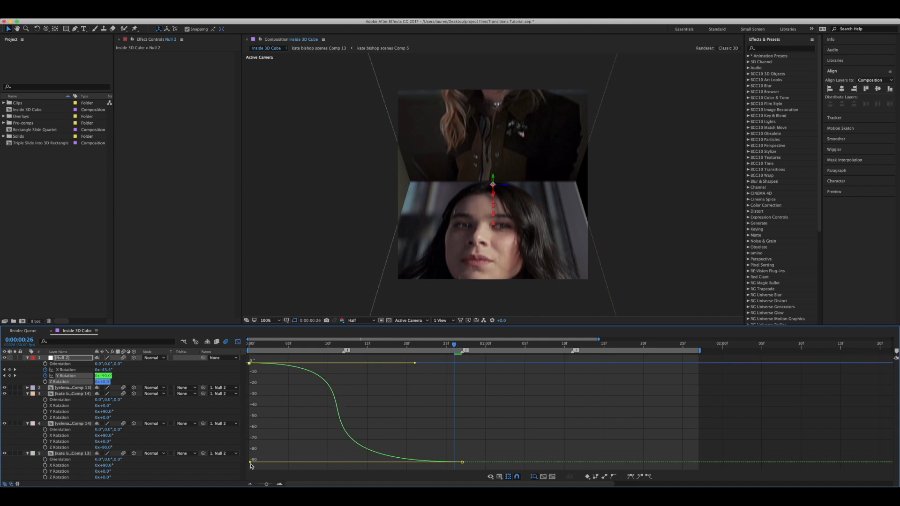
left_click_drag(251, 462, 263, 463)
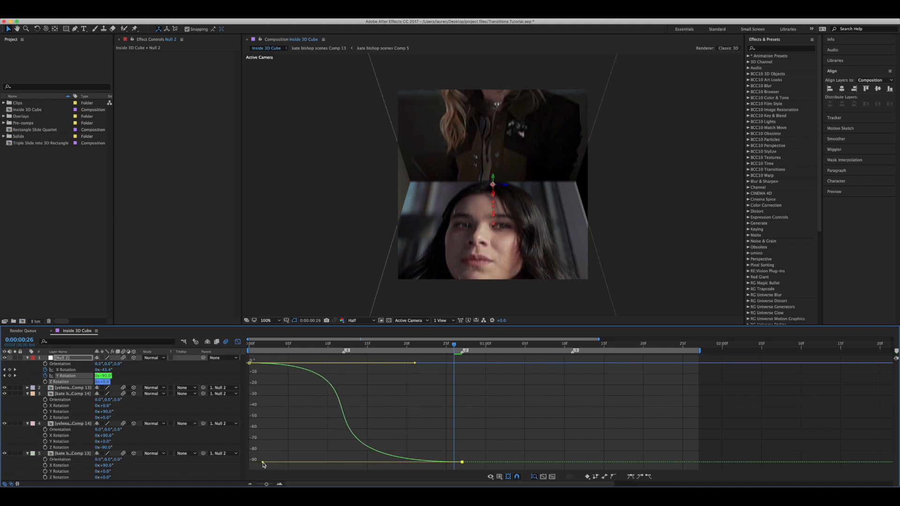
left_click(343, 347)
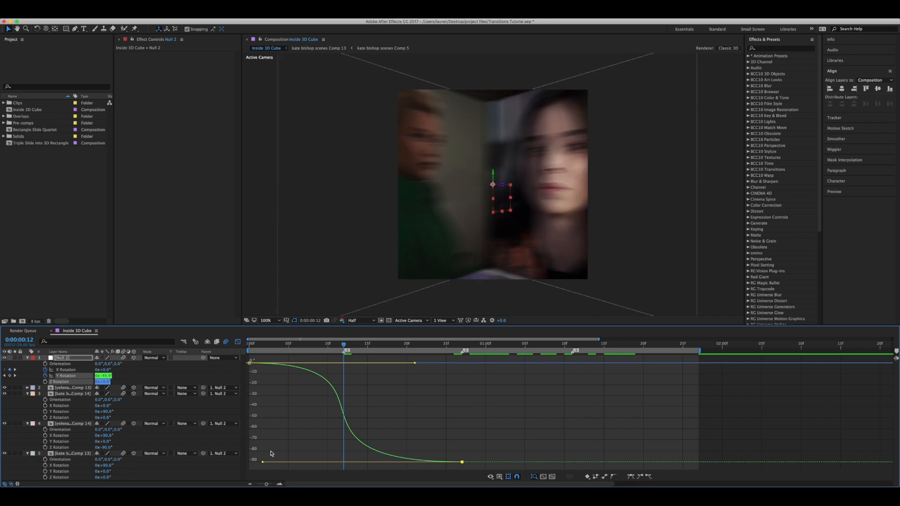
key("space")
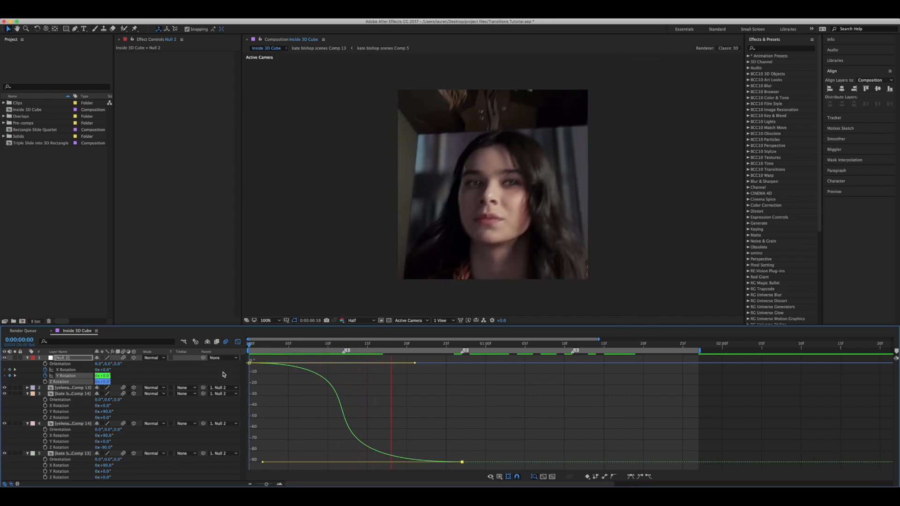
key("space")
left_click(238, 342)
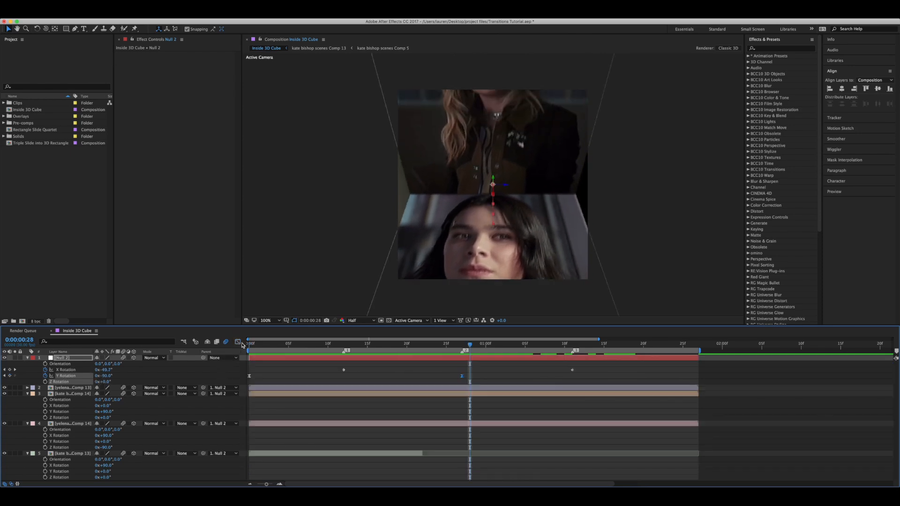
Apply Easy Ease to both of the null's X Rotation keyframes.
left_click_drag(339, 365, 575, 372)
right_click(574, 371)
left_click(572, 370)
right_click(572, 371)
mouse_move(609, 450)
left_click(675, 442)
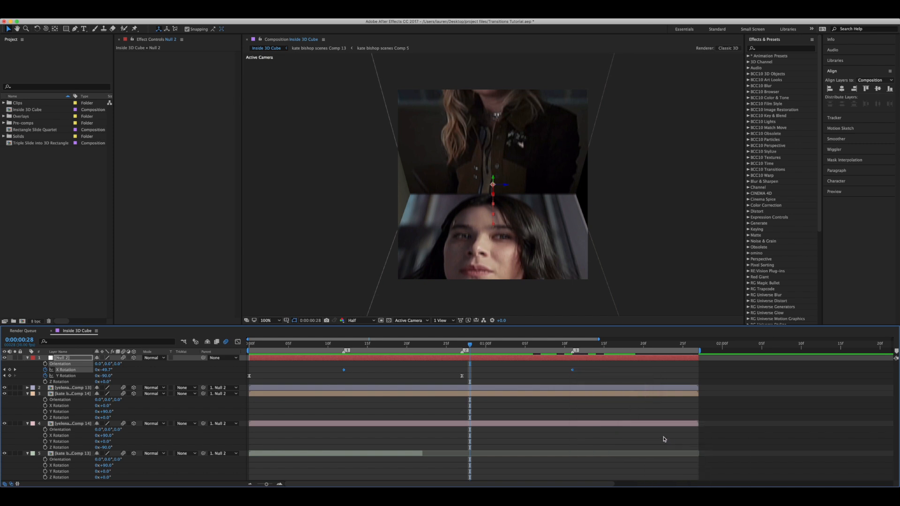
Extend the X Rotation curve's ease handles so its steepest part falls at marker 2, and preview the motion.
left_click_drag(466, 347, 461, 348)
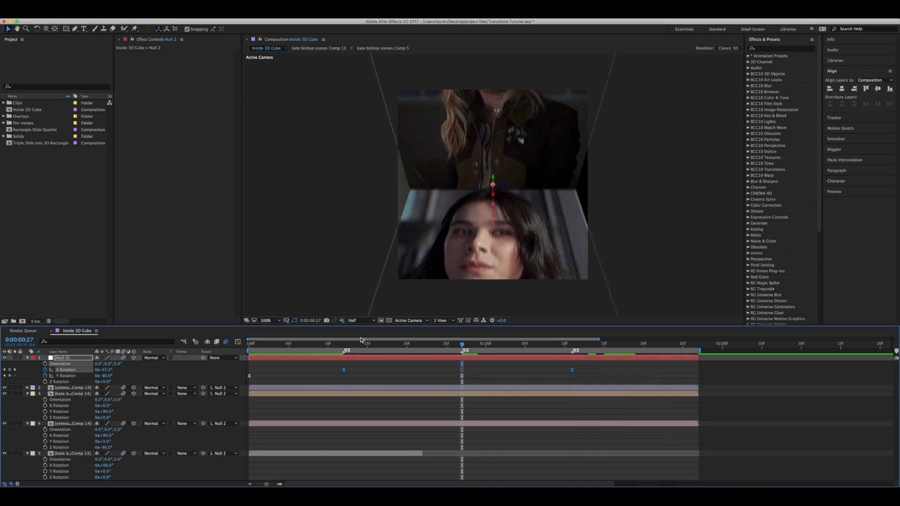
left_click(239, 342)
left_click(572, 463)
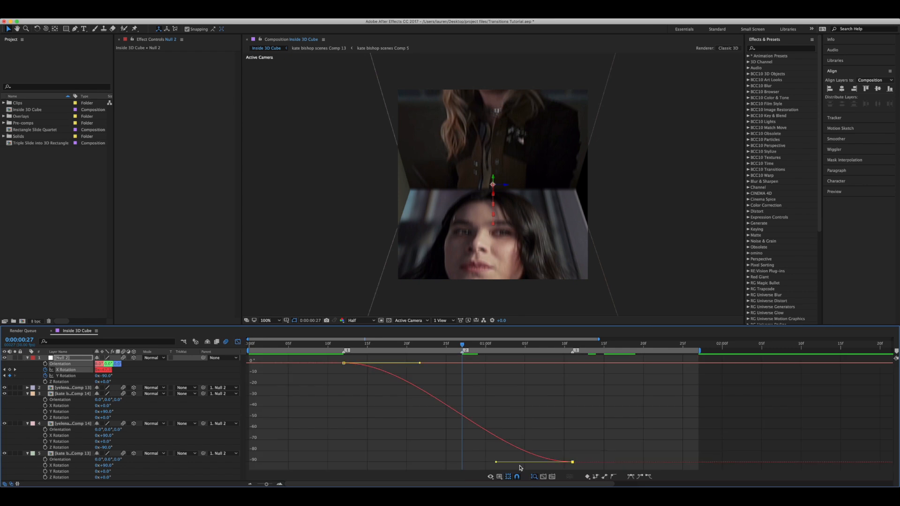
left_click_drag(496, 463, 396, 462)
left_click_drag(419, 363, 546, 367)
left_click_drag(390, 463, 378, 465)
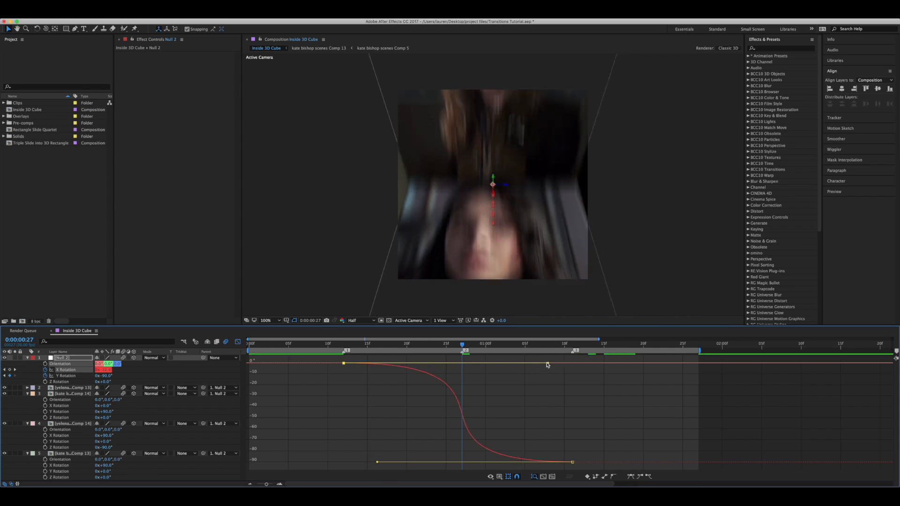
key("space")
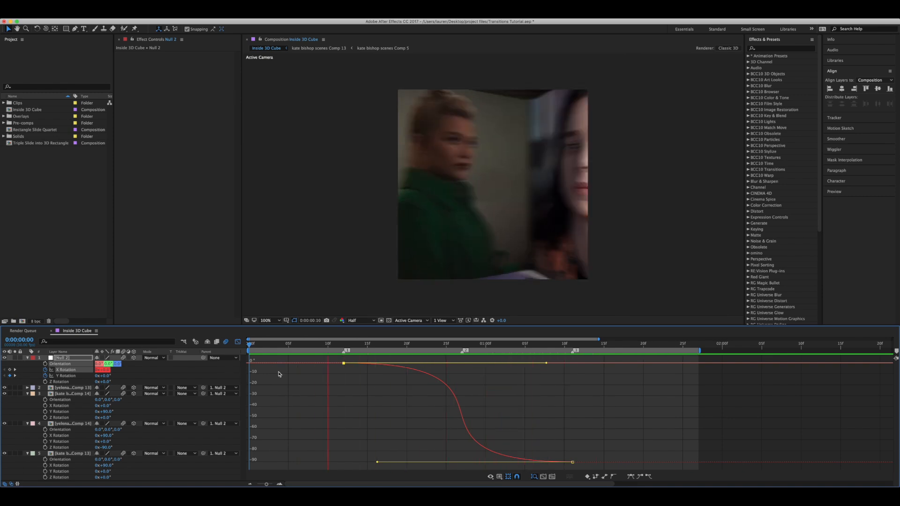
key("space")
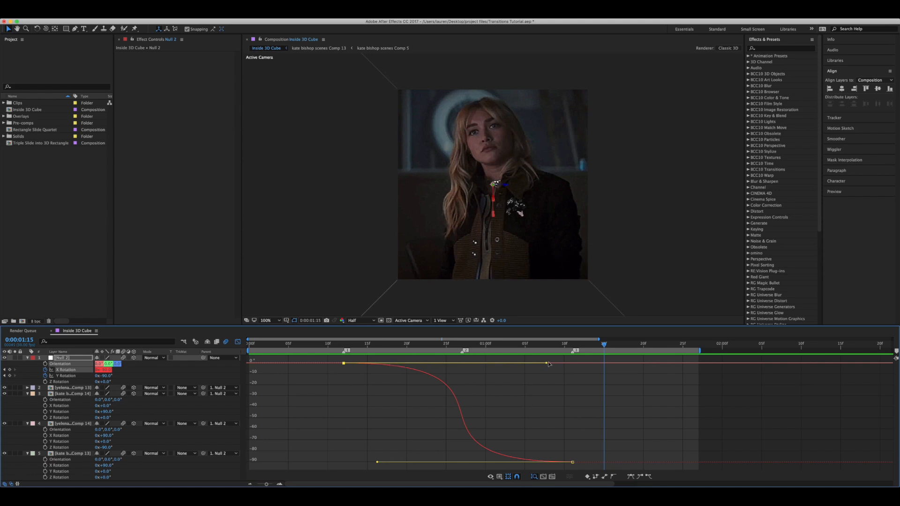
Shorten both ease handles of the X Rotation curve slightly and check the frame at marker 2.
left_click_drag(546, 364, 534, 363)
left_click_drag(377, 463, 380, 463)
left_click(466, 345)
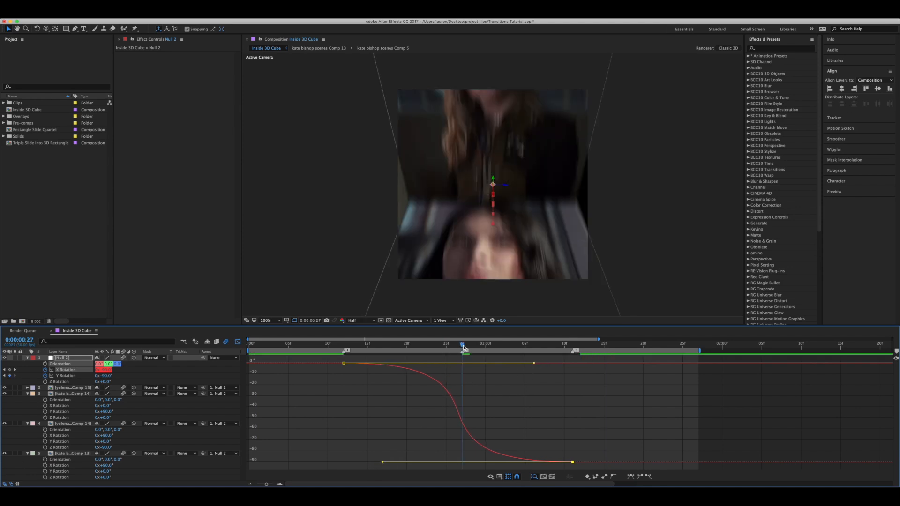
key("shift+F3")
Shorten the first Y Rotation keyframe's ease handle slightly while viewing the frame at marker 1.
left_click(345, 345)
left_click(249, 376)
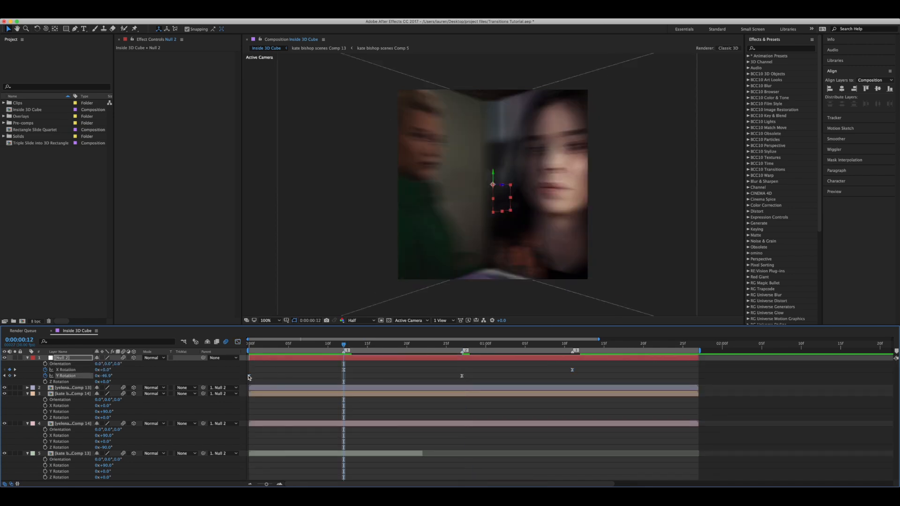
left_click(238, 342)
left_click_drag(414, 364, 411, 364)
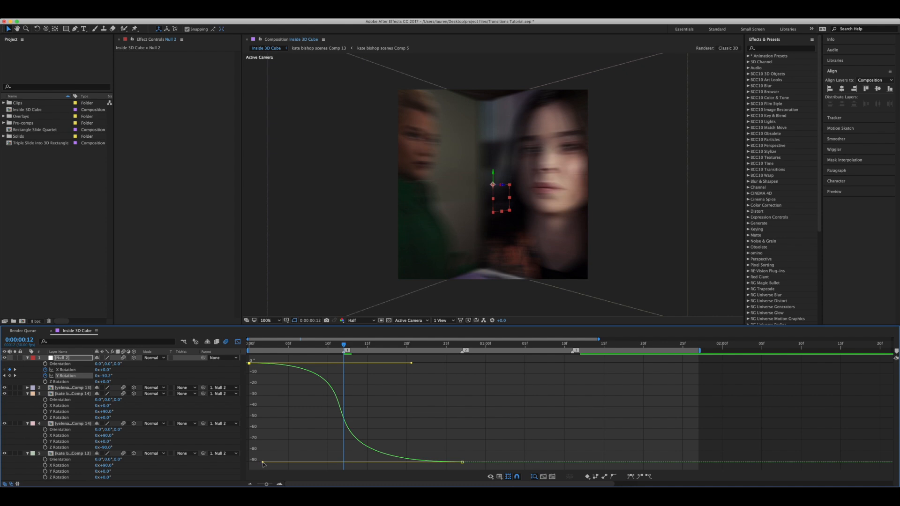
Shorten both ease handles of the Y Rotation curve slightly and preview the motion.
left_click_drag(263, 462, 267, 462)
left_click_drag(412, 364, 406, 363)
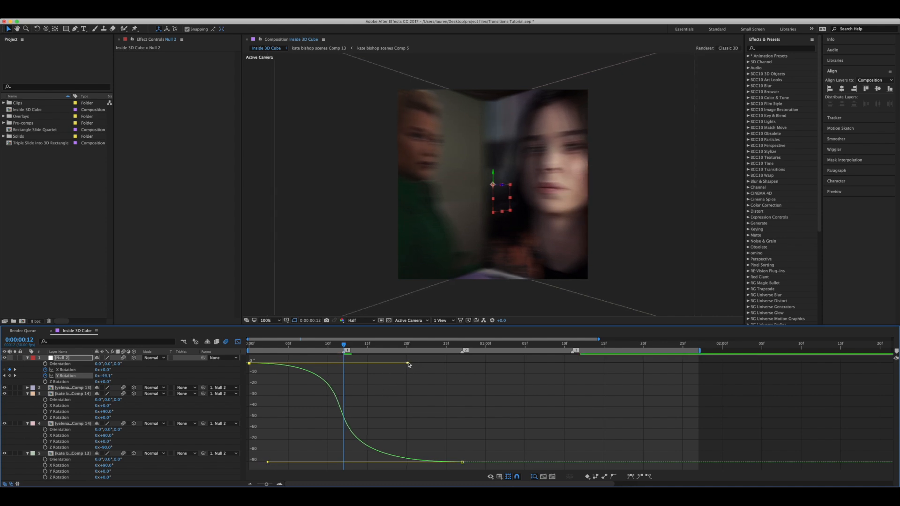
key("space")
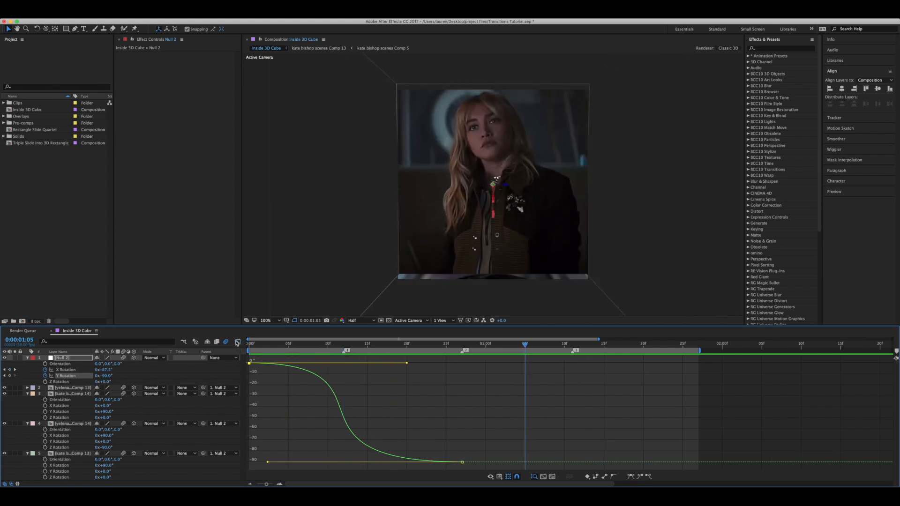
Move the null's X Rotation keyframes to 0:00:11 and 0:01:17, and its last Y Rotation keyframe to 0:01:00.
left_click(238, 342)
left_click_drag(573, 370, 620, 370)
left_click_drag(344, 373, 337, 373)
left_click_drag(461, 376, 484, 377)
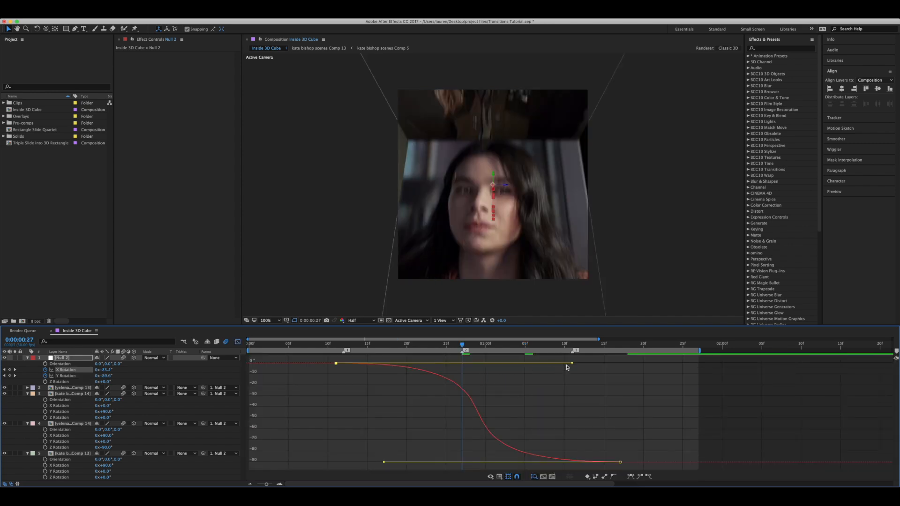
Reshape the X Rotation curve with its ease handles so its steepest part falls at marker 2.
left_click_drag(571, 363, 545, 363)
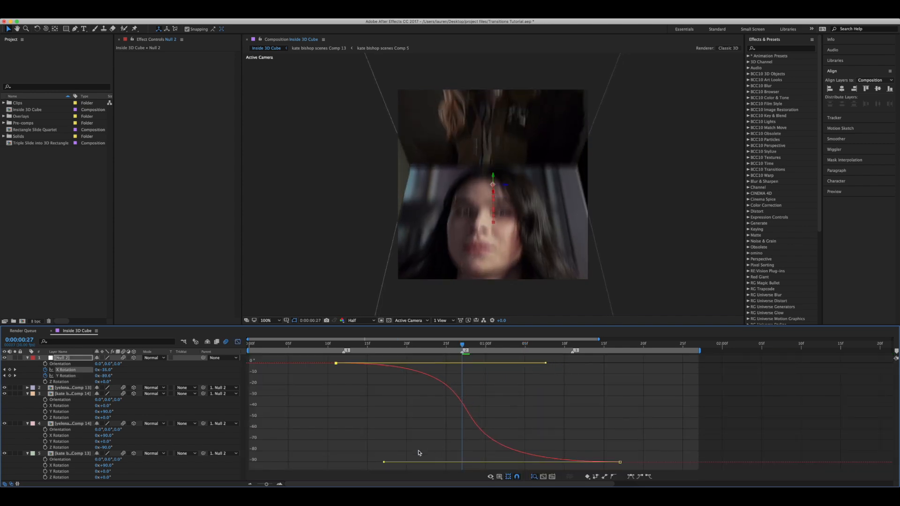
left_click_drag(382, 463, 356, 462)
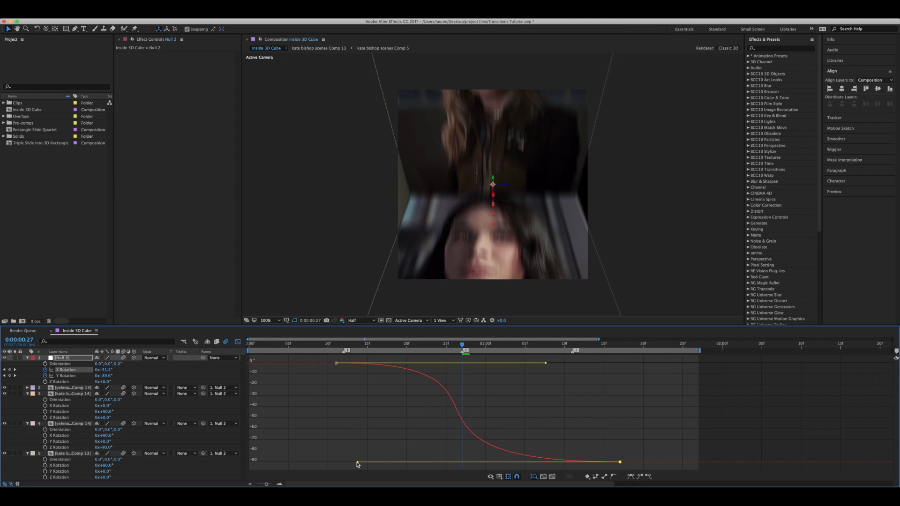
left_click_drag(546, 363, 553, 363)
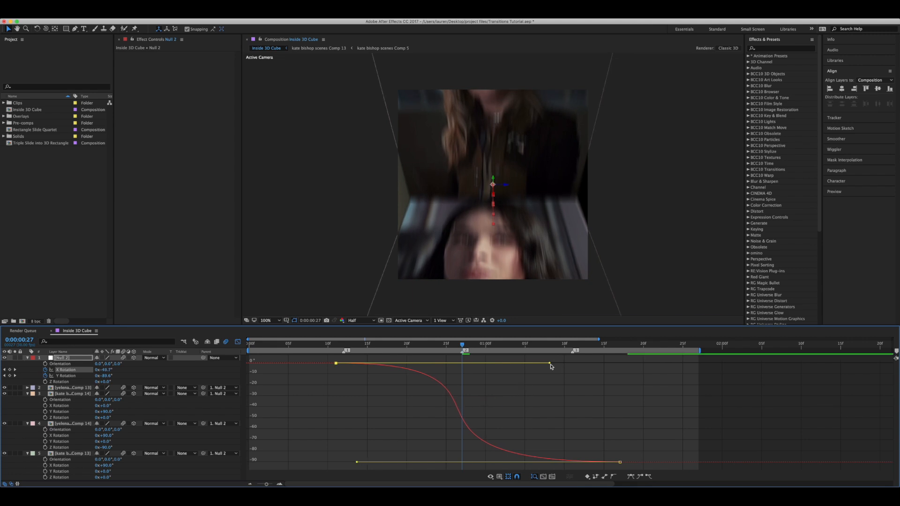
left_click(237, 341)
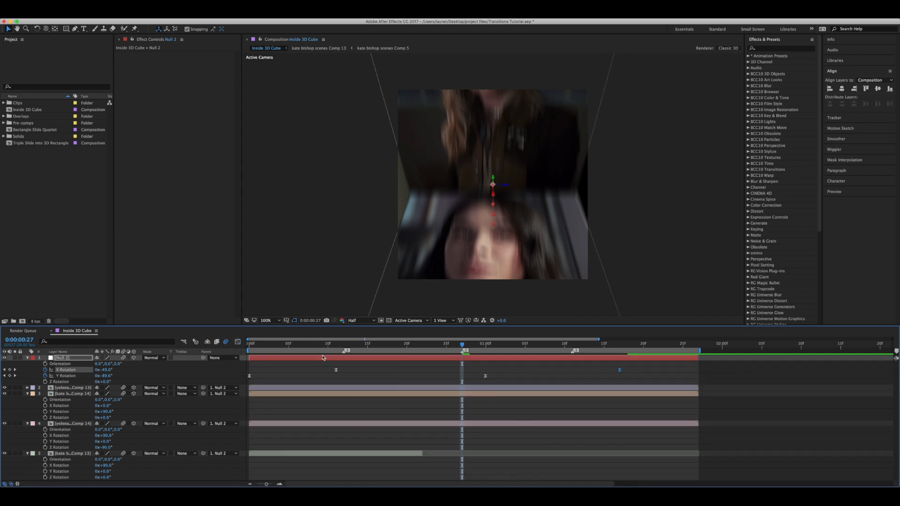
Adjust both ease handles of the Y Rotation curve so the fast part falls at marker 1, and preview the motion.
left_click(345, 346)
left_click(486, 375)
key("shift+F3")
left_click_drag(425, 363, 409, 363)
left_click_drag(270, 464, 251, 462)
left_click_drag(410, 364, 420, 363)
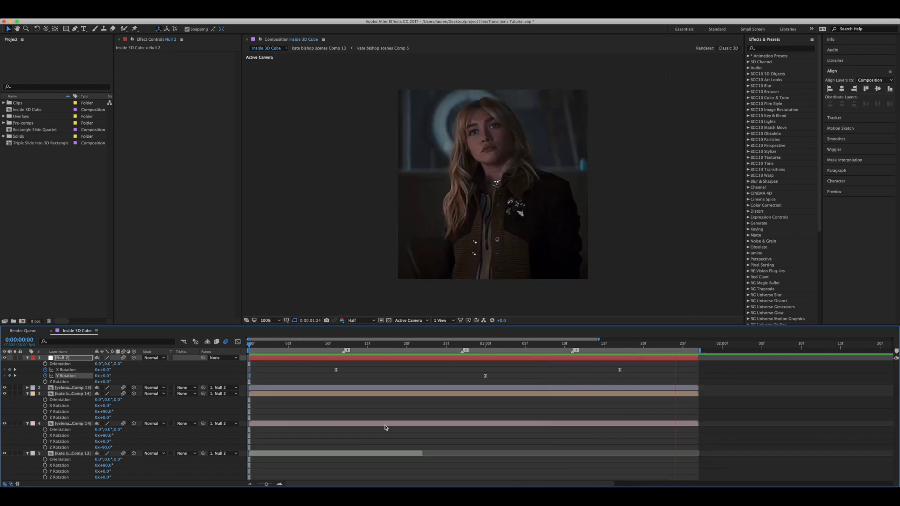
key("space")
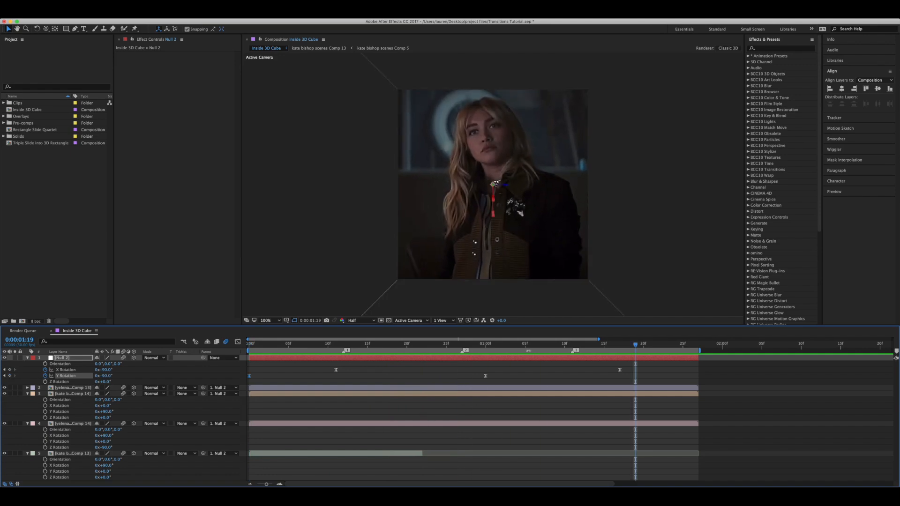
Trim the end of the bottom kate bishop scenes Comp 13 layer to 0:00:19.
left_click_drag(553, 347, 504, 370)
left_click_drag(475, 374, 503, 370)
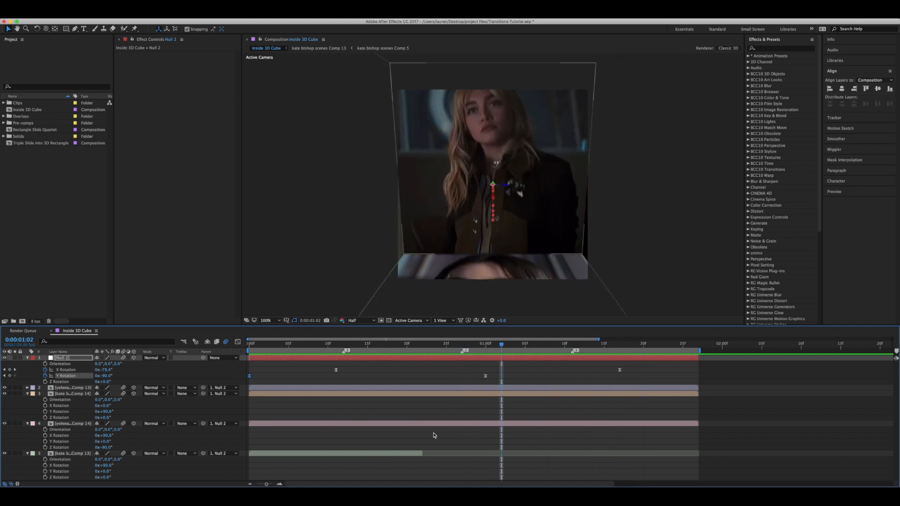
left_click(390, 455)
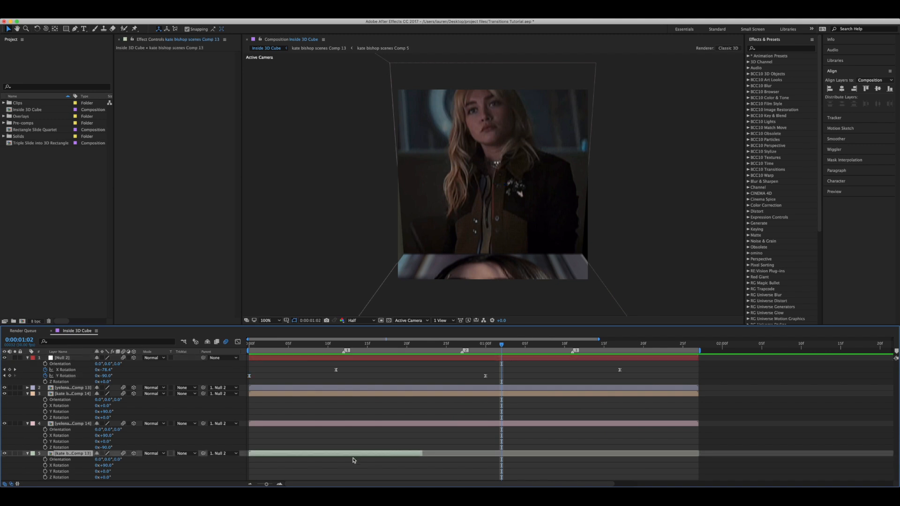
mouse_move(381, 346)
left_mouse_down()
mouse_move(372, 348)
mouse_move(389, 349)
mouse_move(360, 351)
mouse_move(397, 351)
left_mouse_up()
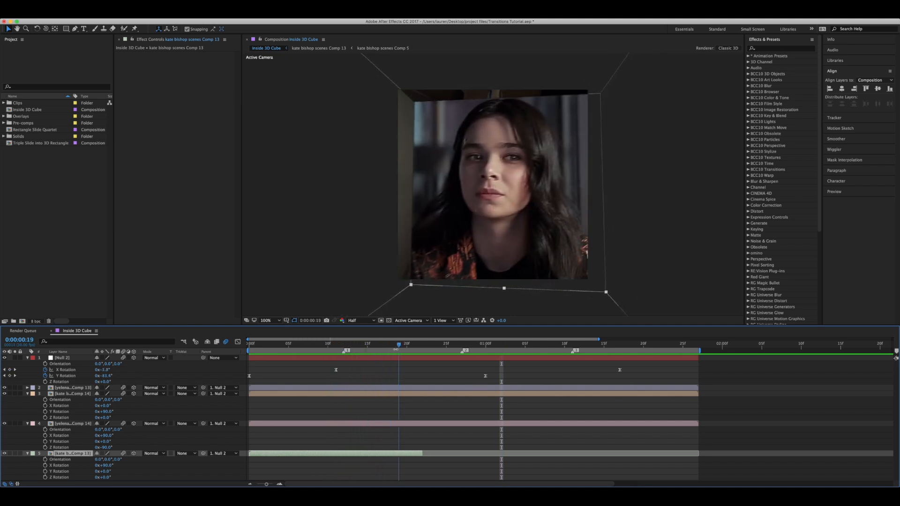
left_click_drag(414, 453, 399, 454)
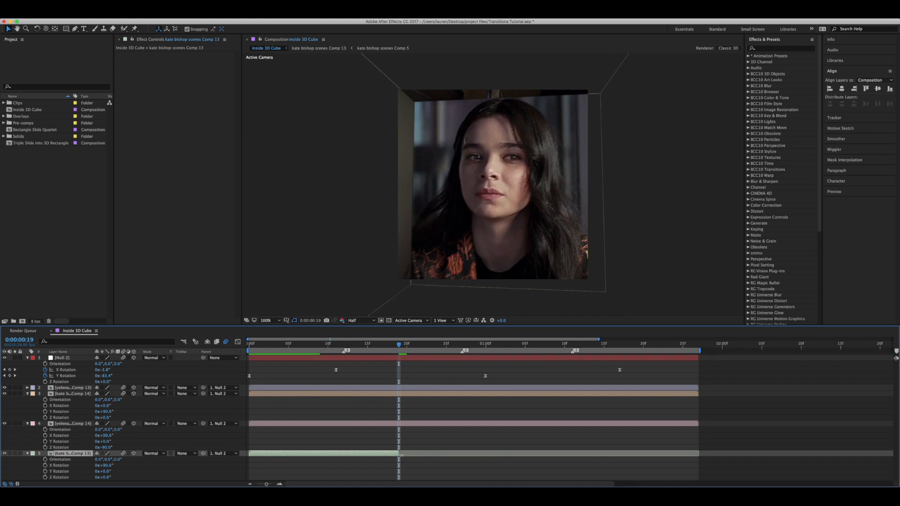
In Custom View 1, duplicate the kate bishop scenes Comp 13 layer and make the copy run from 0:01:03 to the composition's end.
left_click_drag(400, 345, 508, 367)
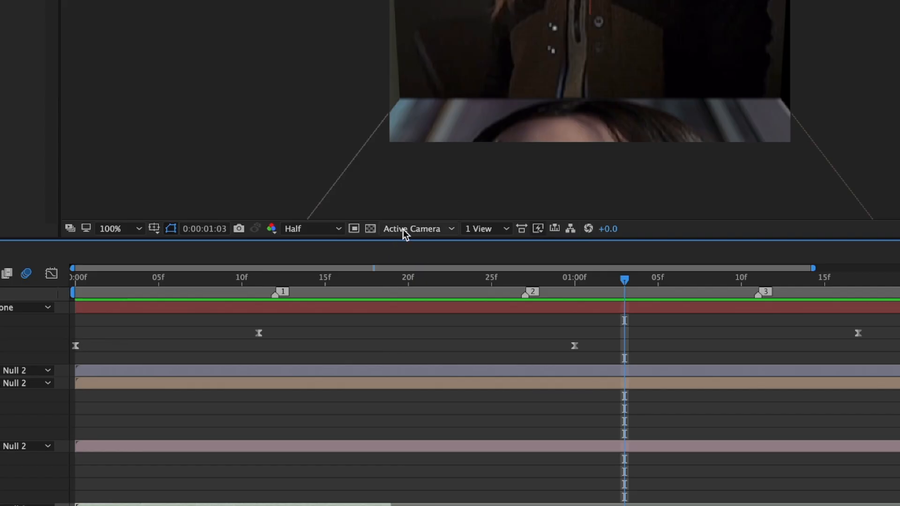
left_click(404, 321)
left_click(404, 359)
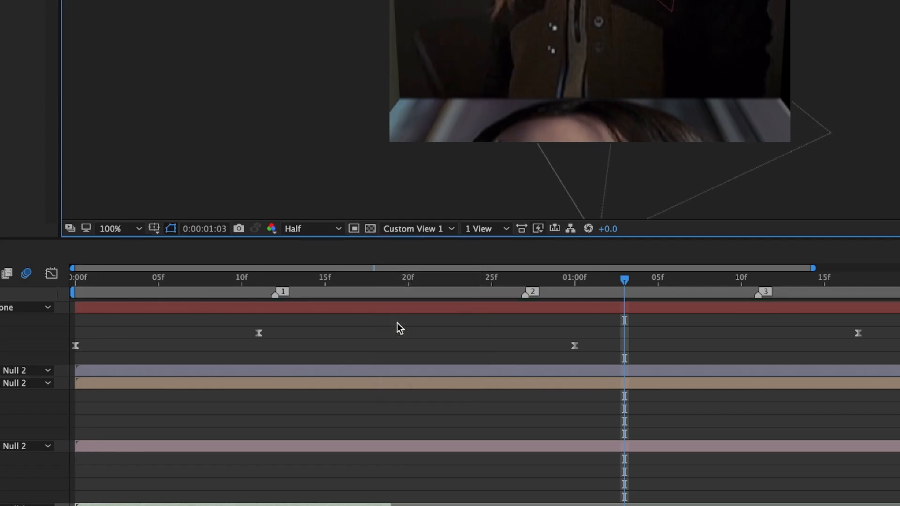
key("ctrl+d")
left_click_drag(399, 455, 698, 463)
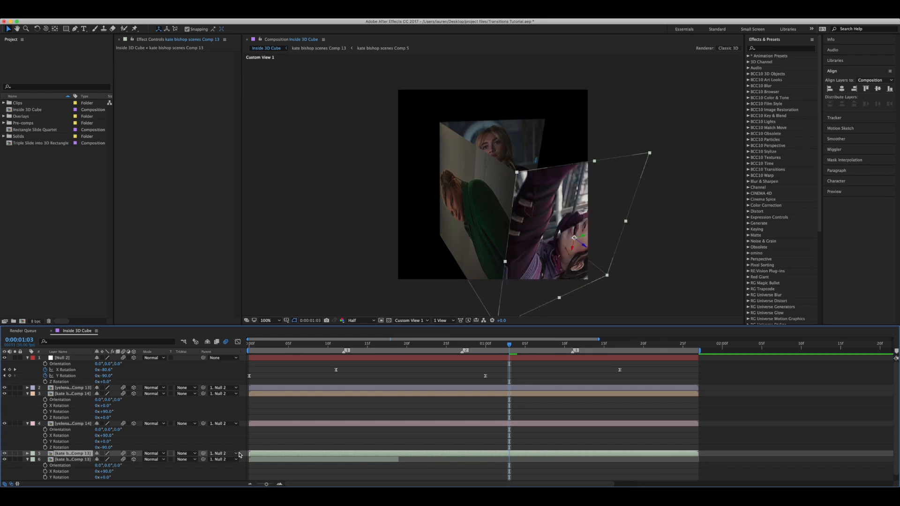
left_click_drag(249, 453, 509, 453)
Set the duplicated layer's X Rotation to 0°.
key("r")
scroll(117, 460, "down", 1)
left_click(109, 454)
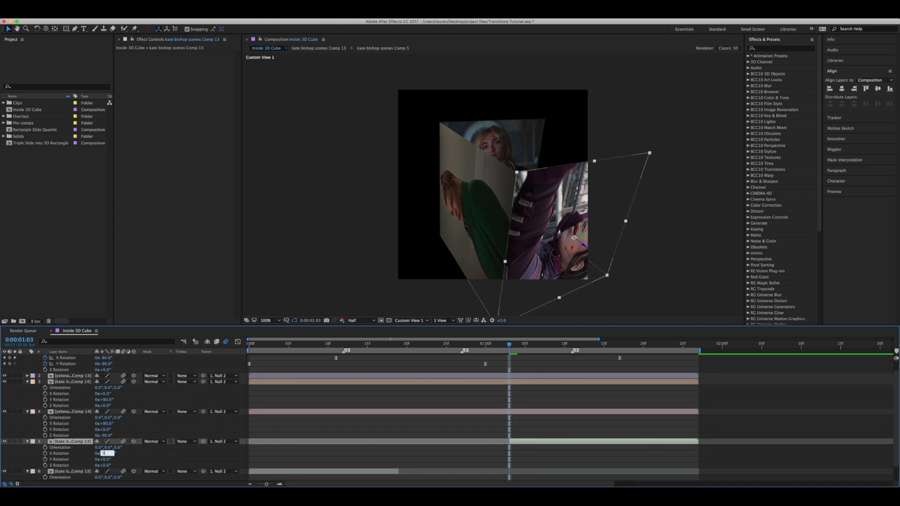
type("0")
key("Return")
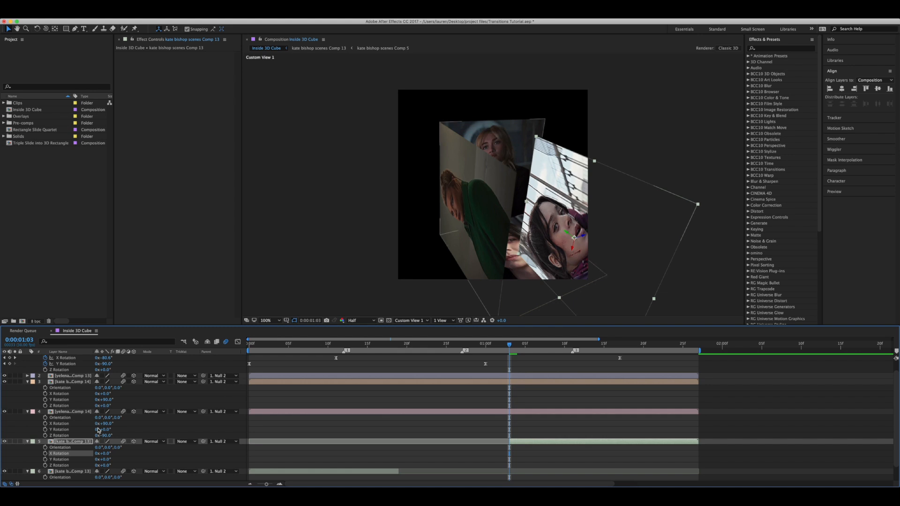
left_click_drag(109, 461, 116, 468)
key("super+z")
Set the duplicated layer's Z Rotation to -90° and move it up against the cube's open side.
key("c")
key("c")
key("c")
left_click_drag(489, 184, 497, 213)
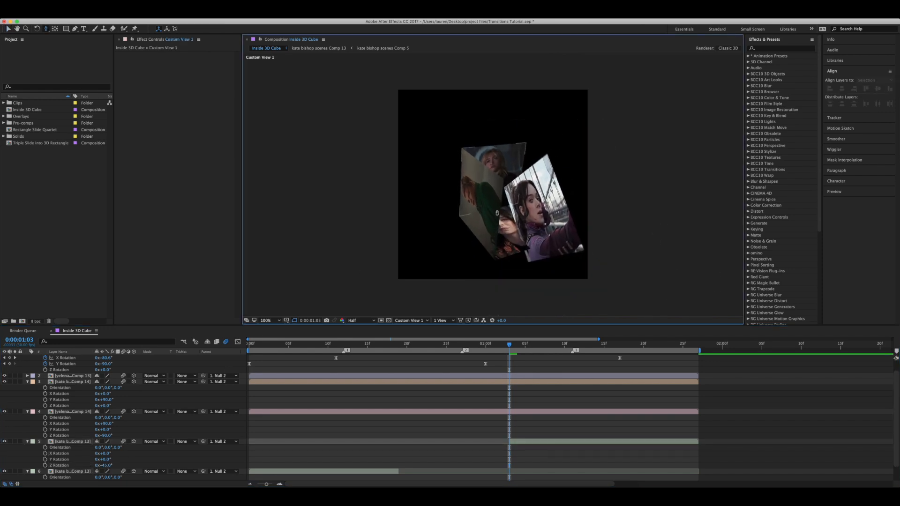
key("v")
left_click(106, 466)
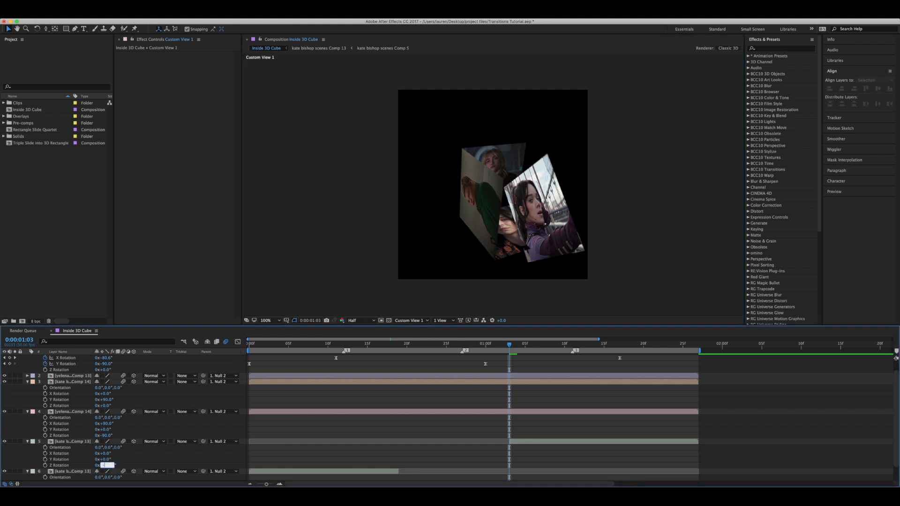
type("-90")
key("Return")
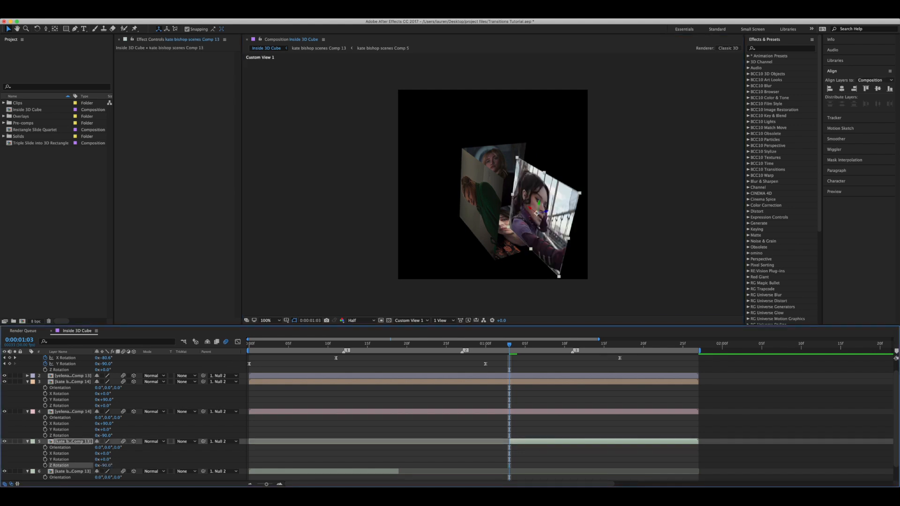
left_click_drag(514, 199, 525, 175)
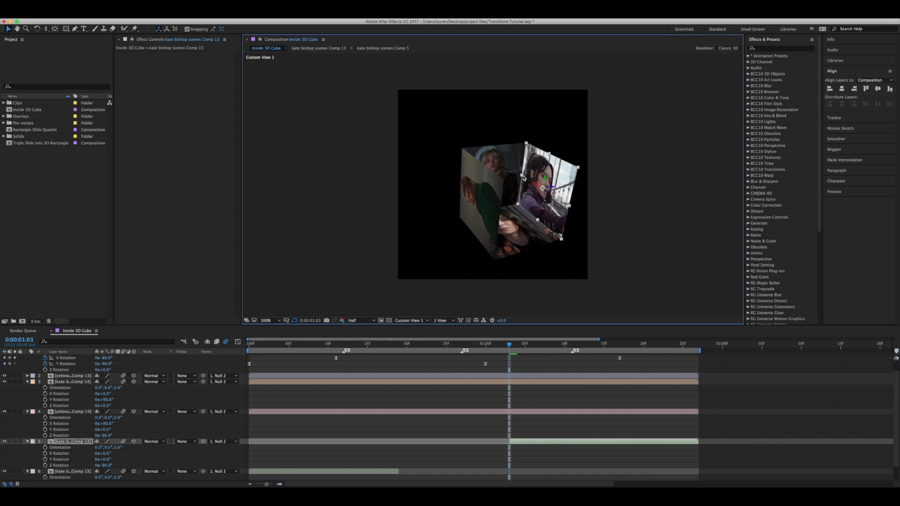
Return to the Active Camera view and extend the duplicated layer's start back to 0:00:22.
left_click(409, 320)
left_click(407, 327)
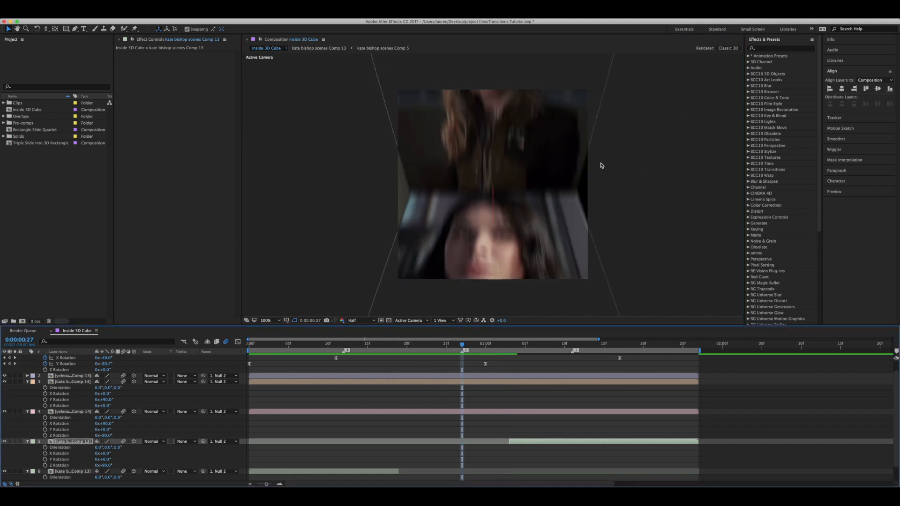
left_click_drag(461, 346, 423, 351)
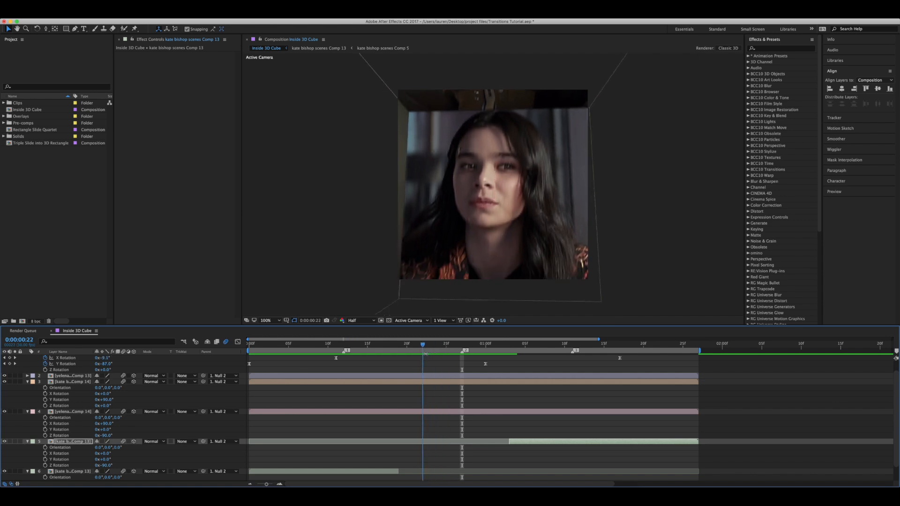
left_click_drag(508, 442, 423, 440)
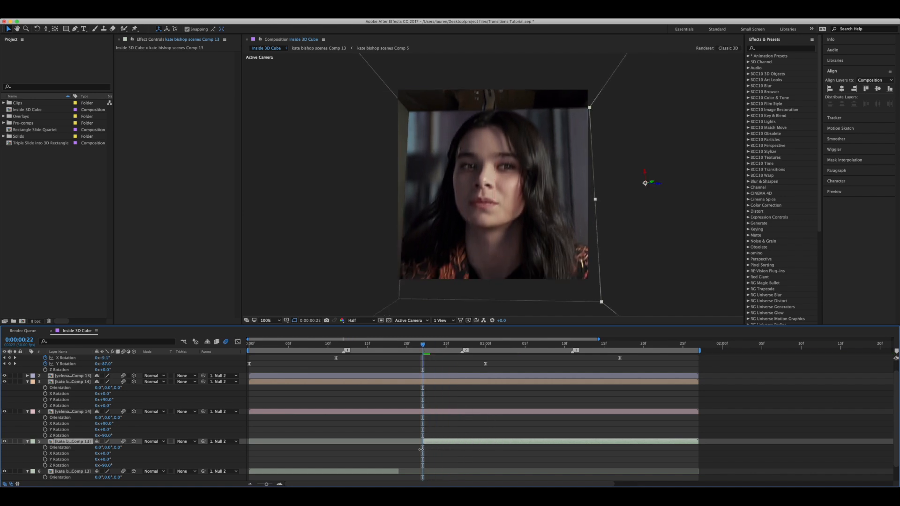
Set the Z Rotation of the bottom kate bishop scenes Comp 13 layer to 90°.
left_click_drag(428, 349, 331, 443)
left_click(333, 471)
scroll(330, 467, "down", 2)
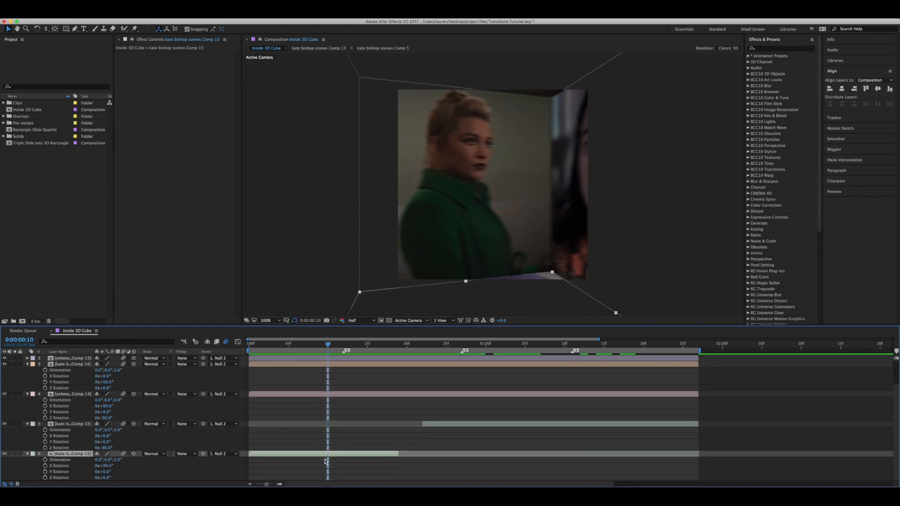
left_click_drag(104, 478, 136, 477)
left_click(110, 479)
type("90")
key("Return")
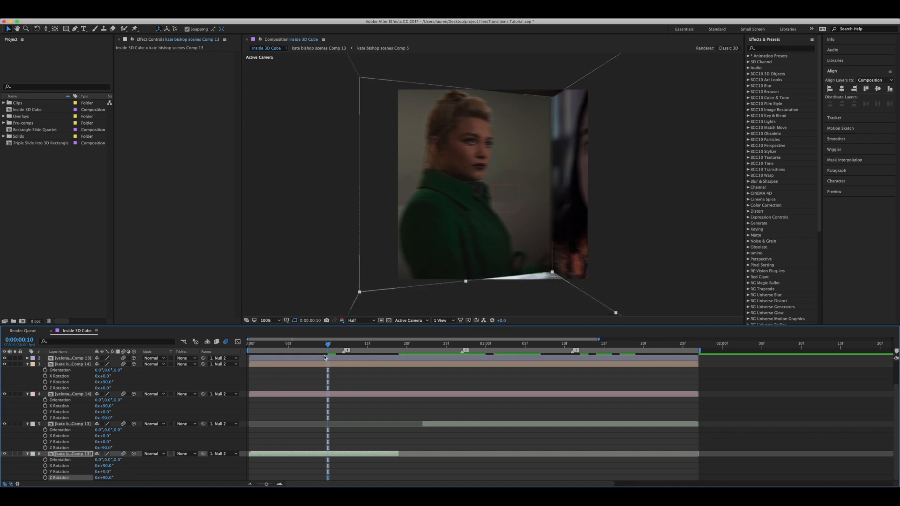
Re-enter the bottom layer's Z Rotation while viewing the frame at 0:00:14.
left_click_drag(358, 345, 360, 346)
left_click_drag(105, 478, 125, 479)
left_click(107, 478)
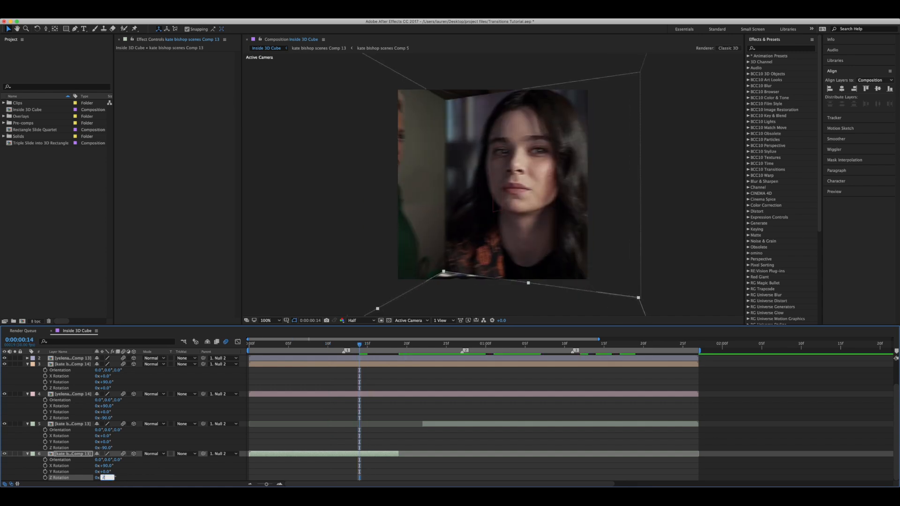
key("Return")
Try changing the null's Z Rotation at marker 2 and undo it.
left_click_drag(360, 345, 533, 382)
scroll(518, 408, "up", 2)
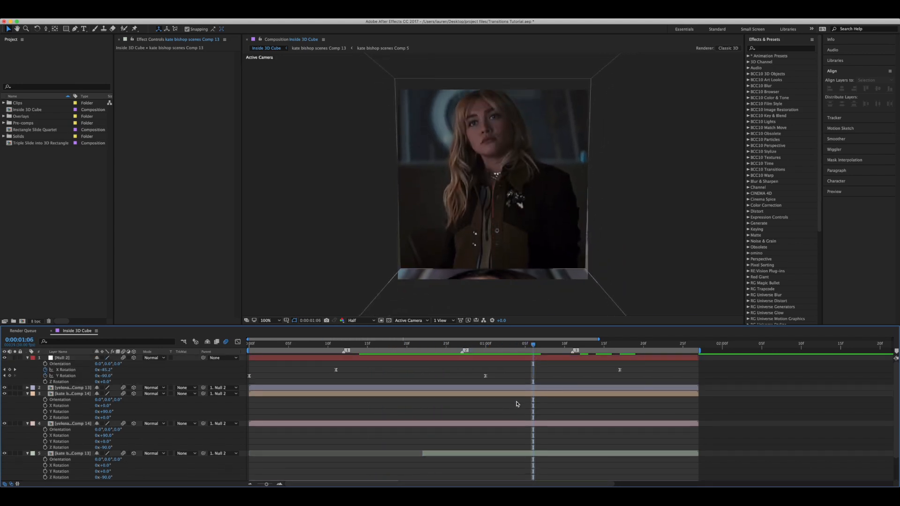
left_click(466, 346)
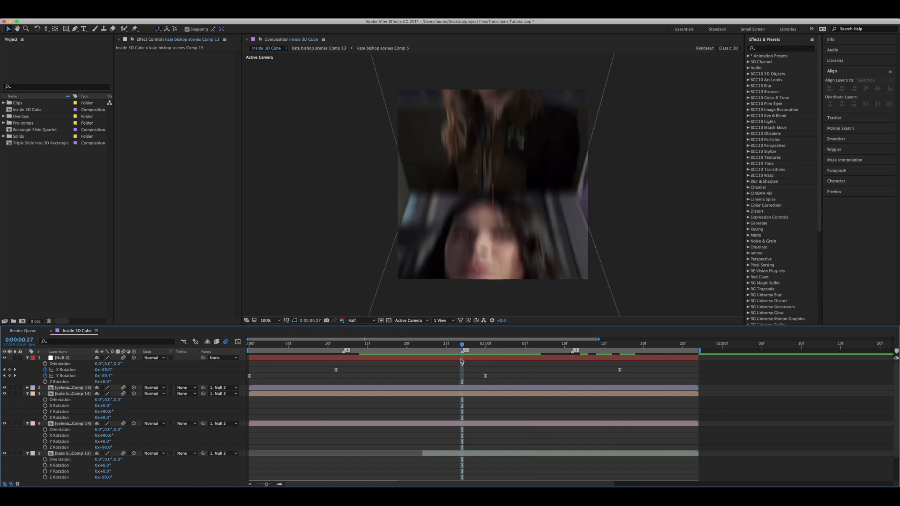
left_click(462, 359)
left_click_drag(102, 382, 125, 382)
key("super+z")
Try changing the null's rotation values at 0:01:20 and undo the changes.
left_click(643, 345)
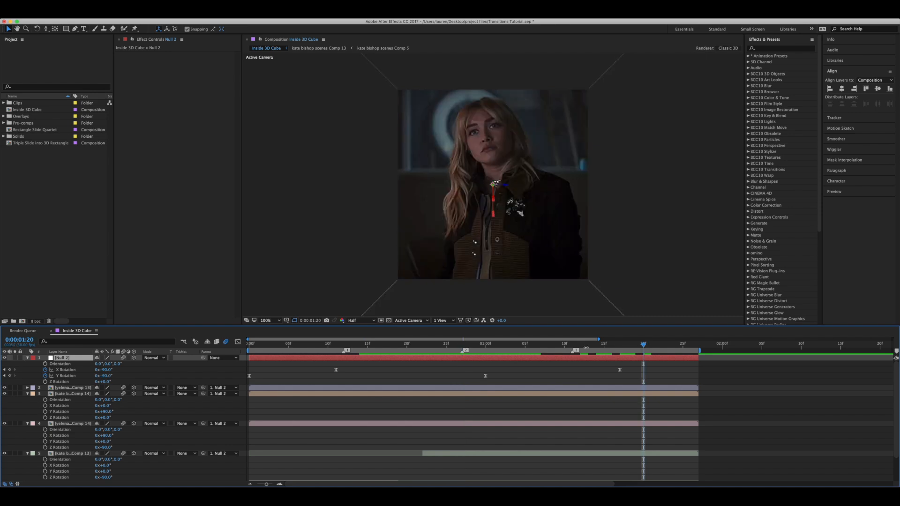
left_click_drag(107, 371, 214, 379)
key("super+z")
key("super+z")
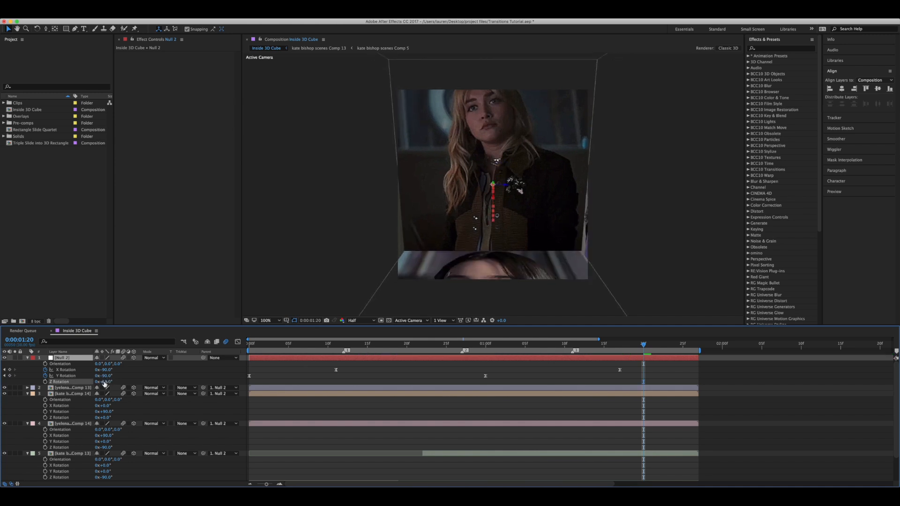
key("super+z")
Try turning the null with its Y Orientation, and set that value back to 0°.
left_click_drag(119, 364, 103, 364)
key("super+z")
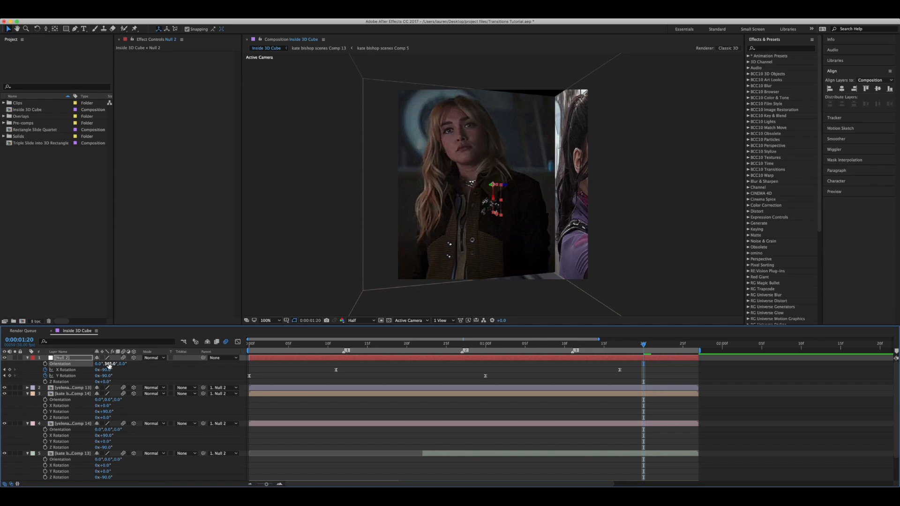
left_click(110, 364)
type("0")
key("Return")
Turn the null's Y Orientation at 0:00:01:26 and hide the yelena scenes Comp 13 layer blocking the view.
key("space")
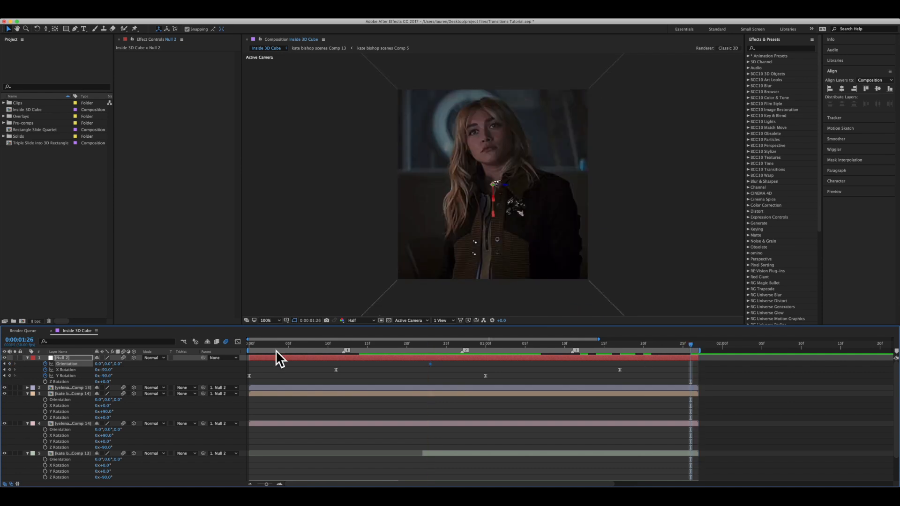
left_click_drag(109, 365, 81, 364)
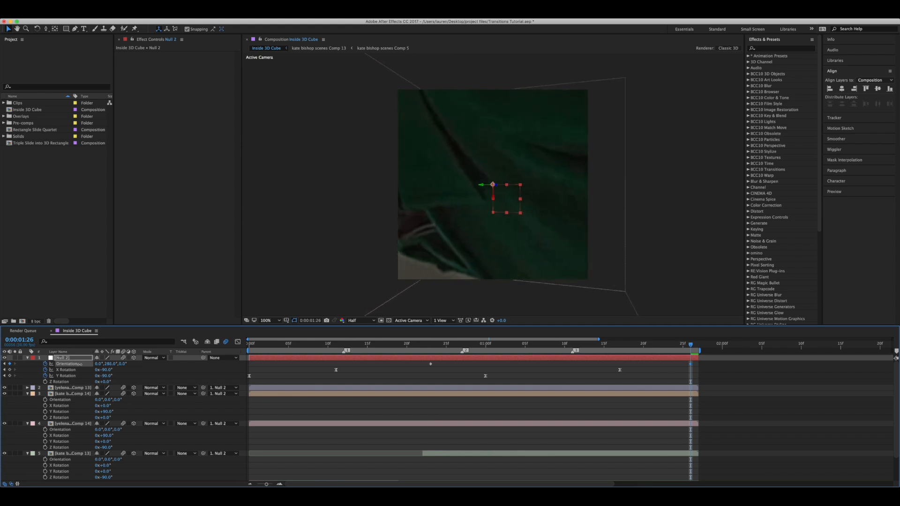
left_click(595, 387)
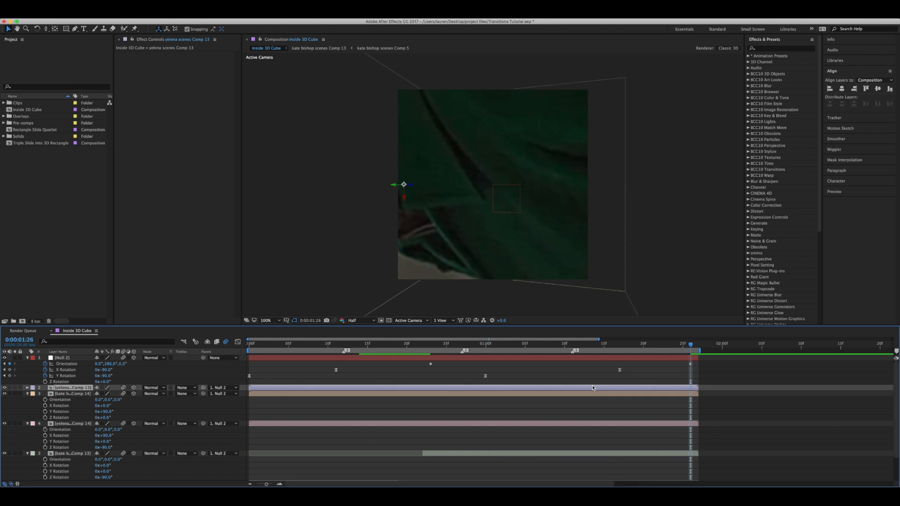
left_click(573, 423)
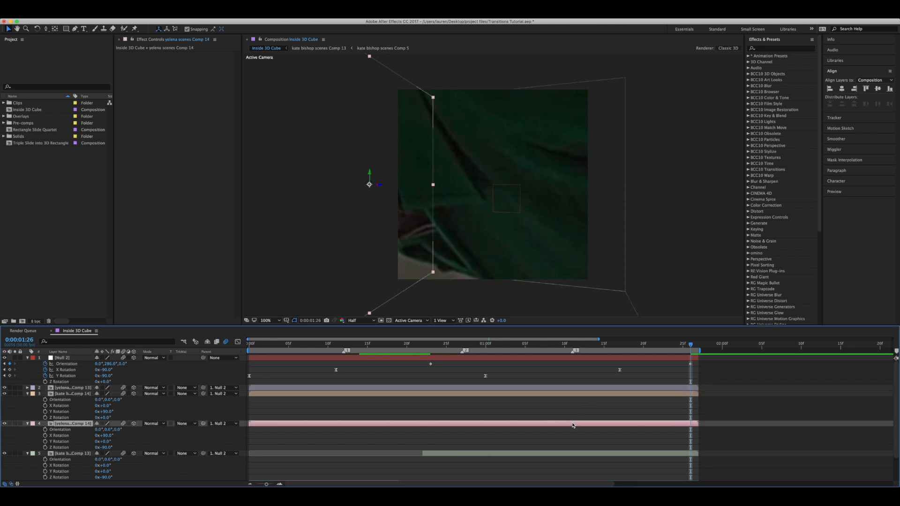
left_click(574, 388)
left_click(4, 388)
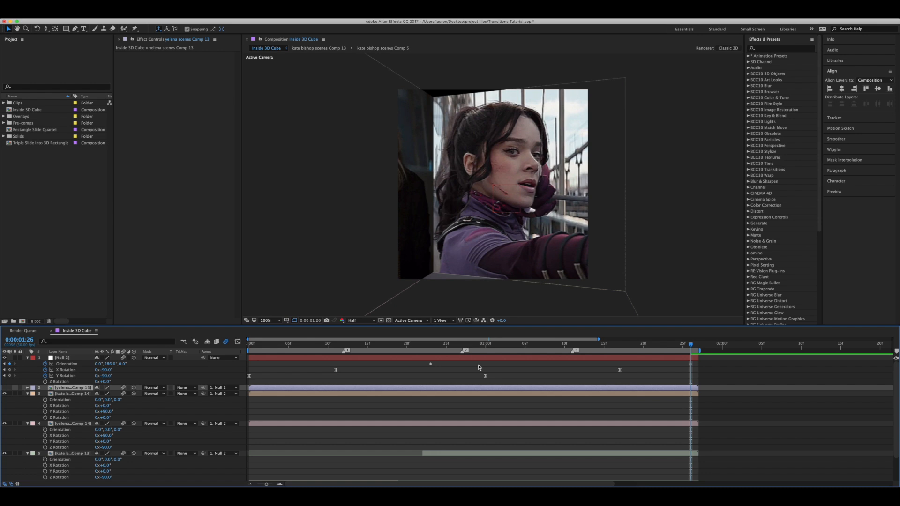
Set the null's Y Orientation to 270° at 0:00:01:26.
left_click_drag(112, 364, 106, 364)
left_click(111, 363)
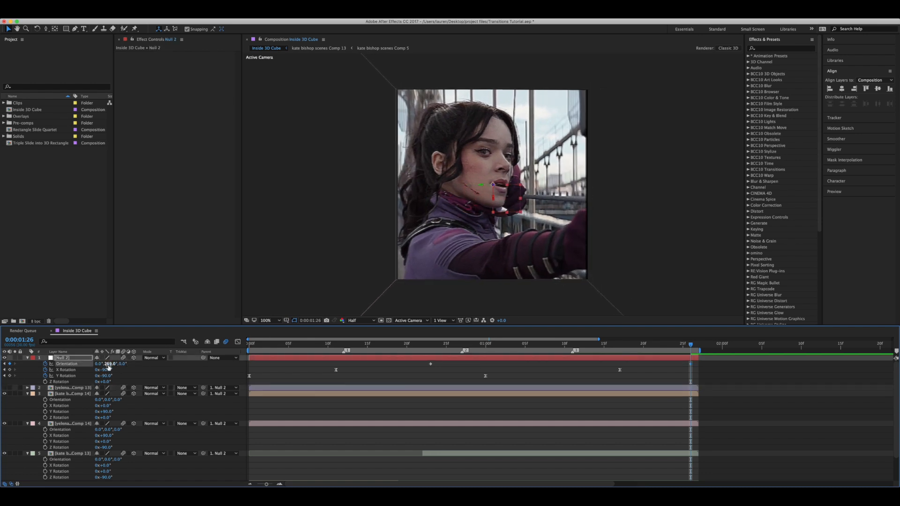
type("270")
key("Return")
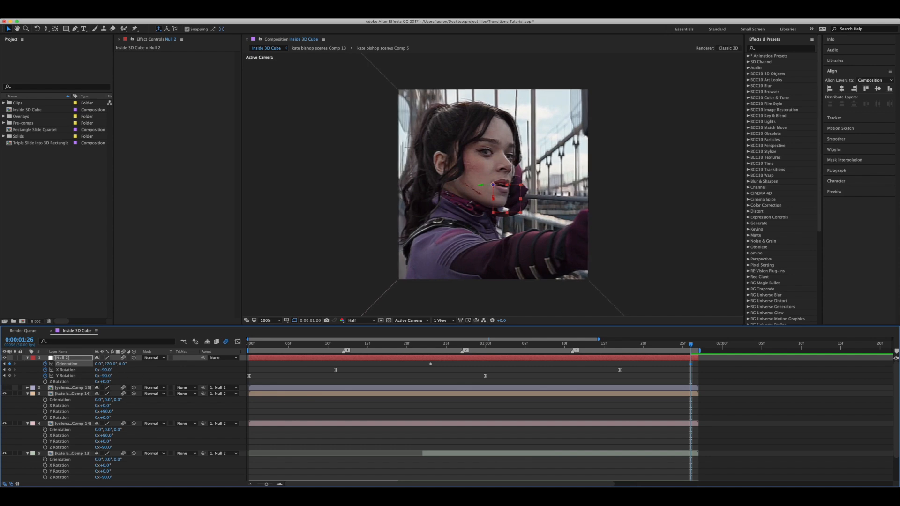
Move the null's last Orientation keyframe to the end of the clip and apply Easy Ease to both Orientation keyframes.
left_click_drag(690, 364, 412, 366)
right_click(431, 366)
mouse_move(487, 442)
left_click(534, 440)
Shape the null's Orientation speed graph into a steep peak at the 0:00:01:11 marker, comparing it with the X Rotation curve.
left_click(573, 347)
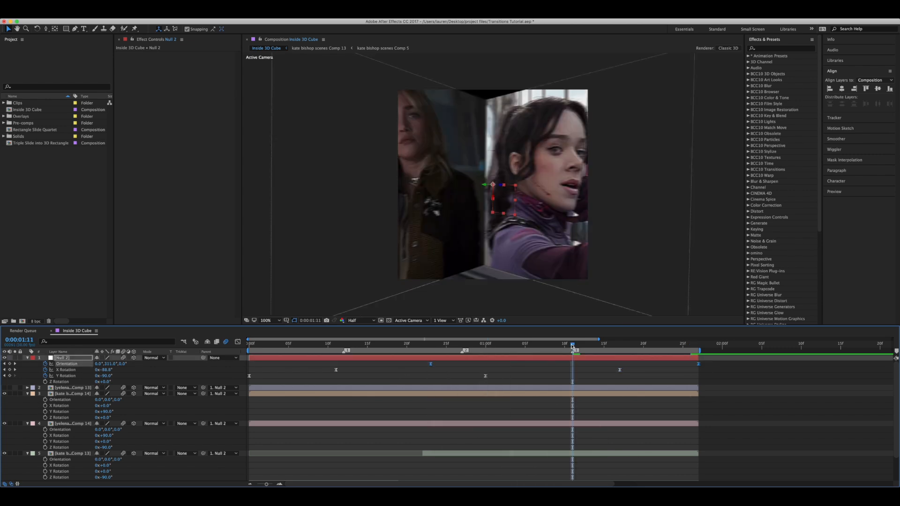
left_click(238, 342)
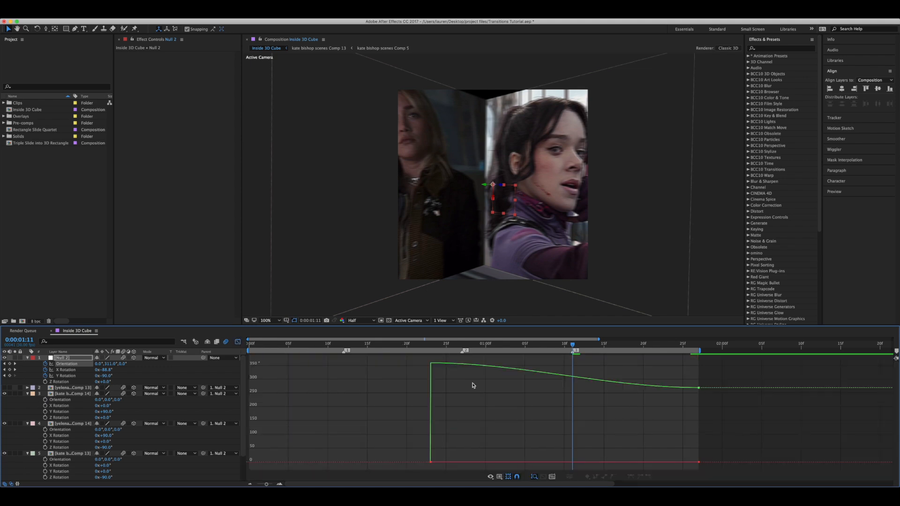
left_click(498, 476)
left_click(518, 427)
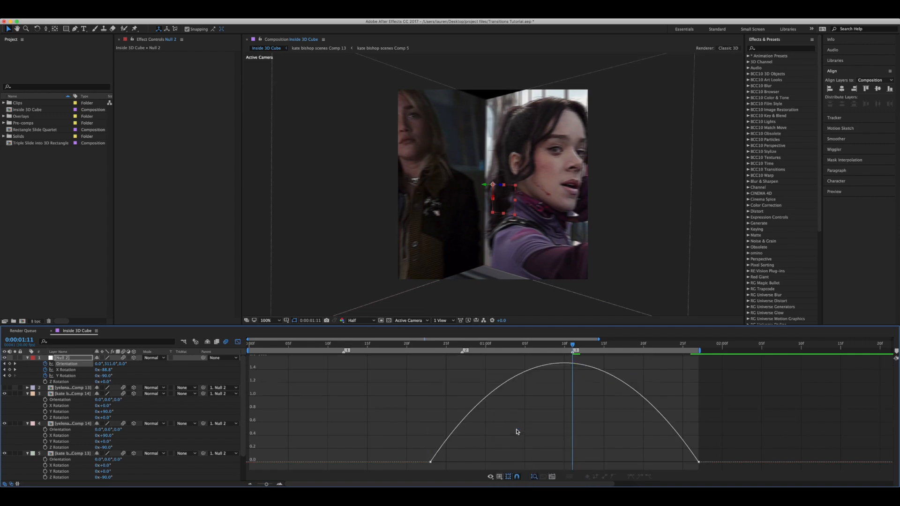
left_click(432, 464)
left_click_drag(477, 464, 543, 463)
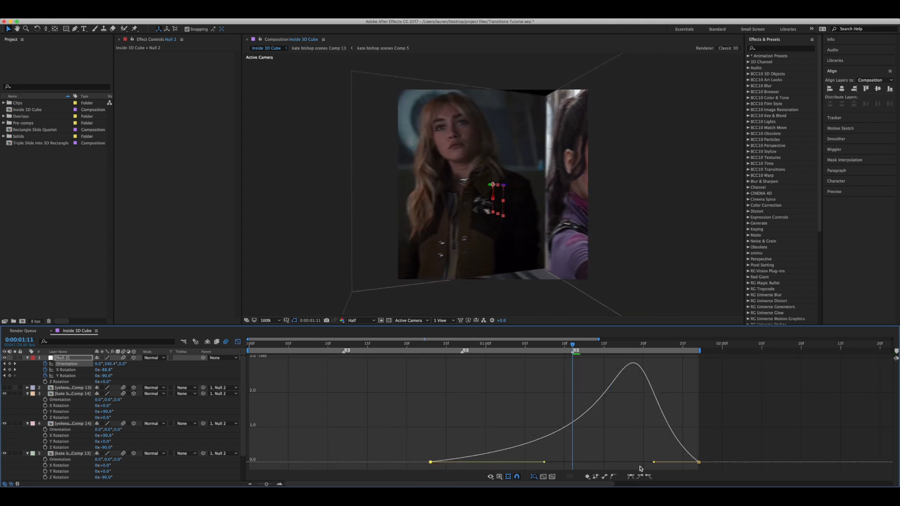
left_click_drag(654, 463, 596, 467)
left_click(69, 370)
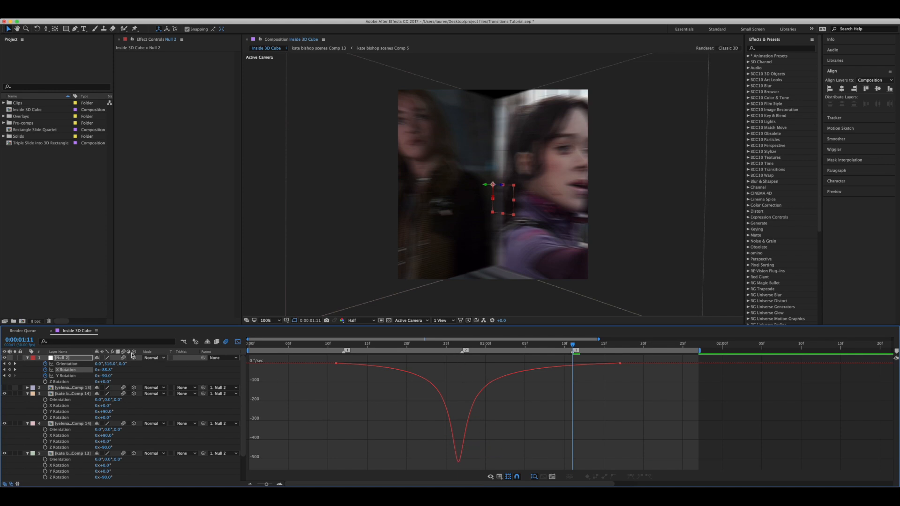
left_click(67, 364)
Preview the cube rotation from 0:00:00:18 and scrub back to 0:00:00:10.
left_click(391, 349)
key("space")
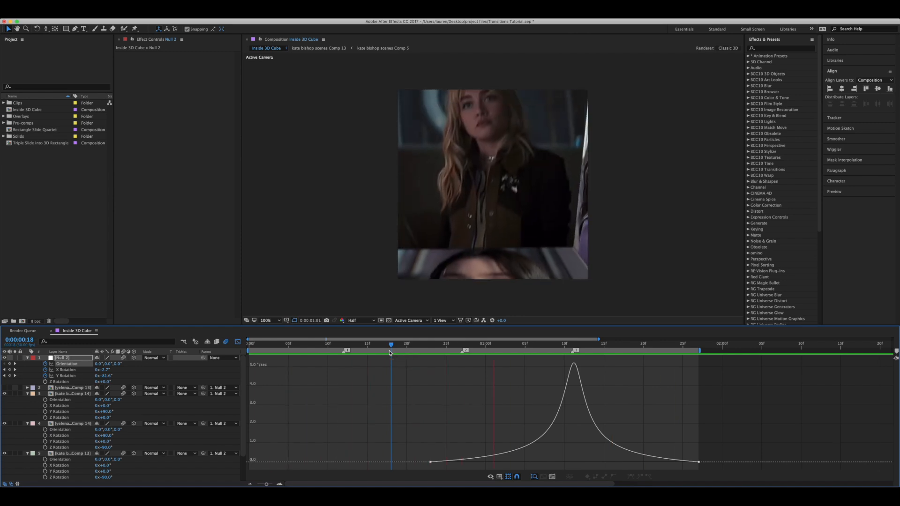
key("space")
left_click_drag(495, 348, 327, 356)
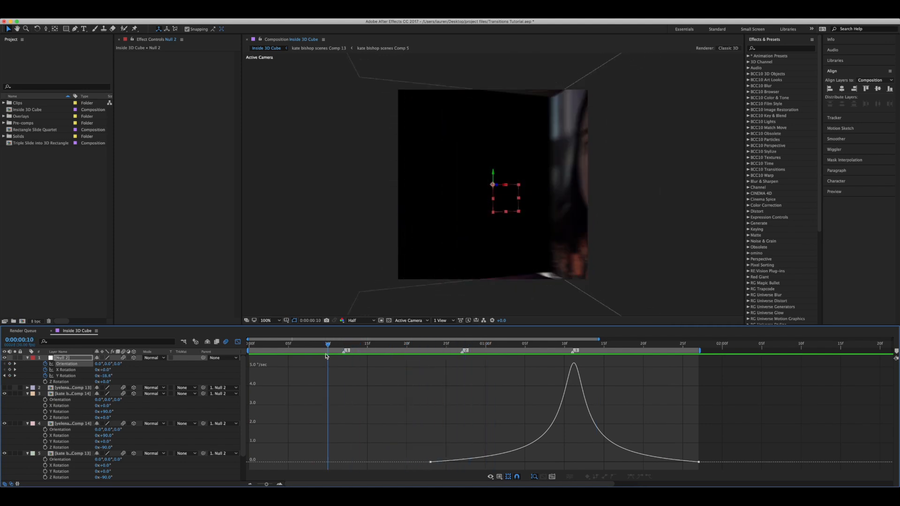
Close the graph editor, show the hidden yelena scenes Comp 13 layer again, and trim its end to 0:00:01:01.
left_click(238, 342)
left_click(4, 388)
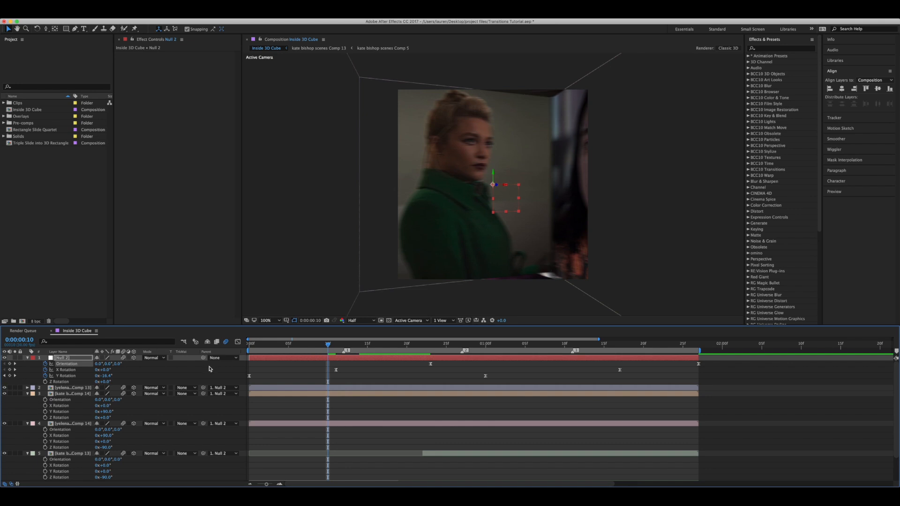
left_click_drag(335, 345, 528, 346)
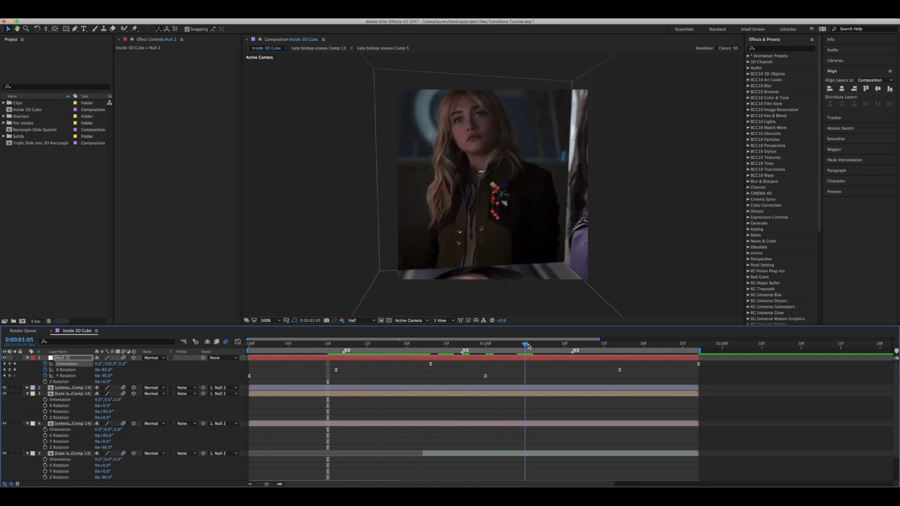
left_click_drag(525, 346, 485, 346)
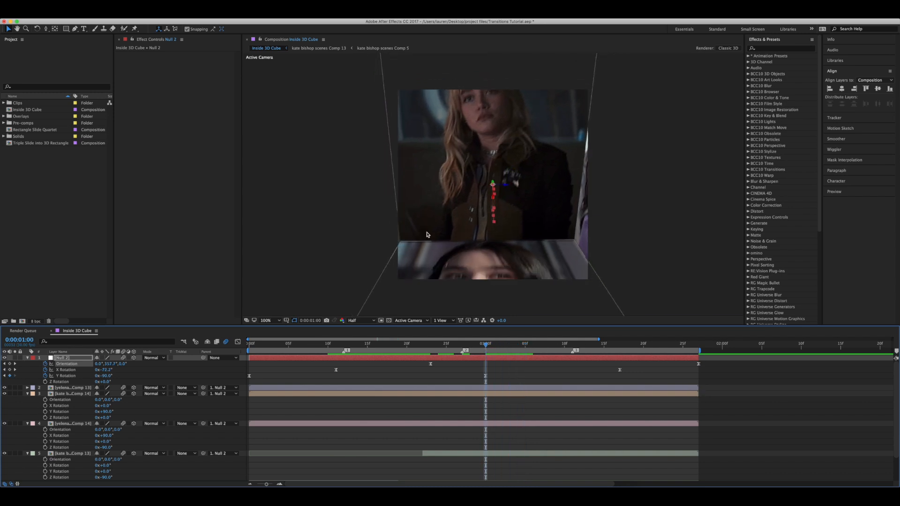
left_click(494, 346)
key("alt+Right")
left_click_drag(700, 387, 494, 388)
Duplicate the trimmed yelena scenes Comp 13 layer and extend the copy to the end of the other layers.
left_click_drag(494, 345, 584, 346)
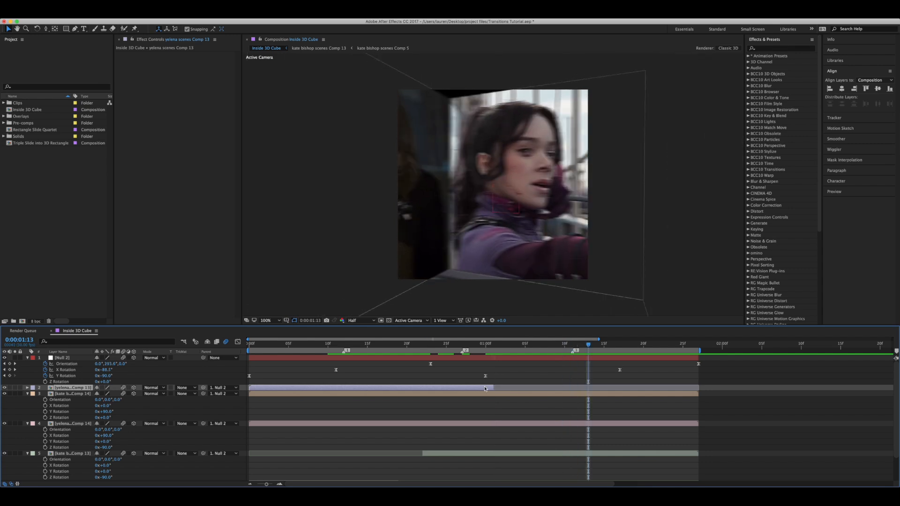
key("super+d")
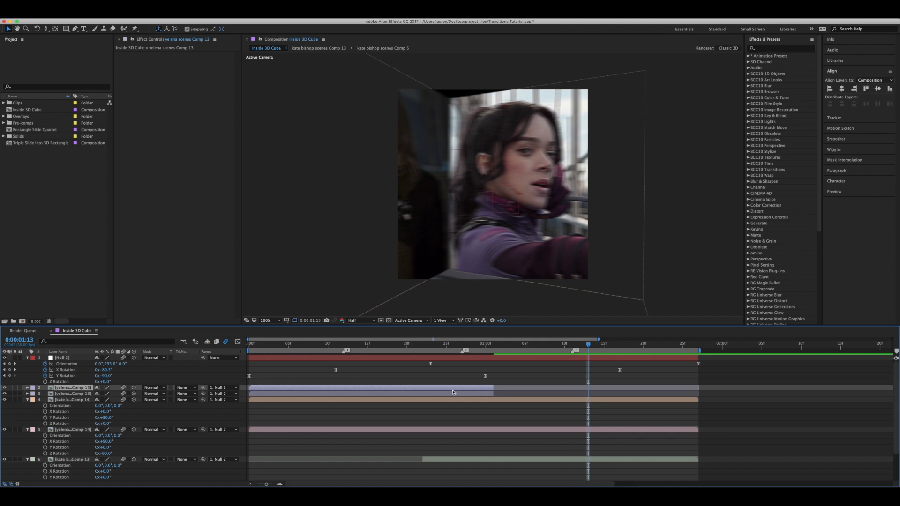
left_click_drag(494, 387, 699, 388)
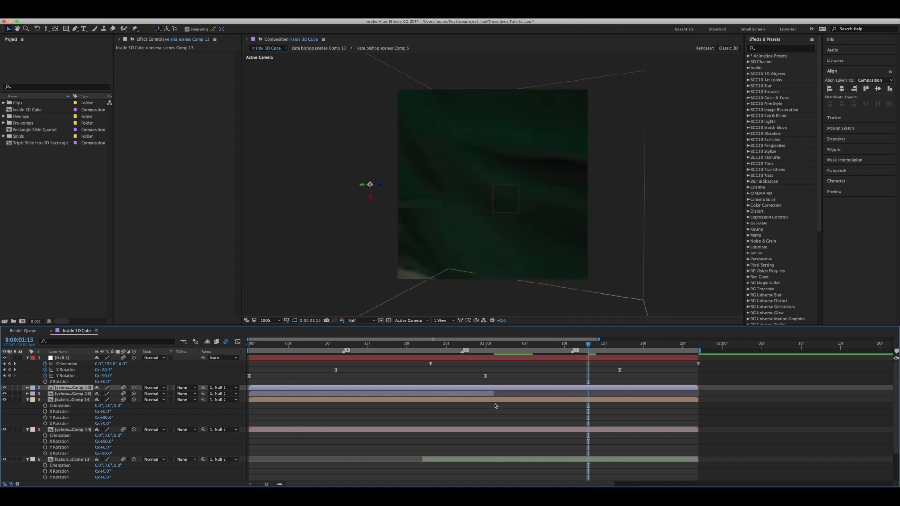
Cut away the early part of the duplicated yelena scenes Comp 13 layer so that it starts at 0:00:01:07.
key("super+shift+d")
left_click(519, 396)
key("Delete")
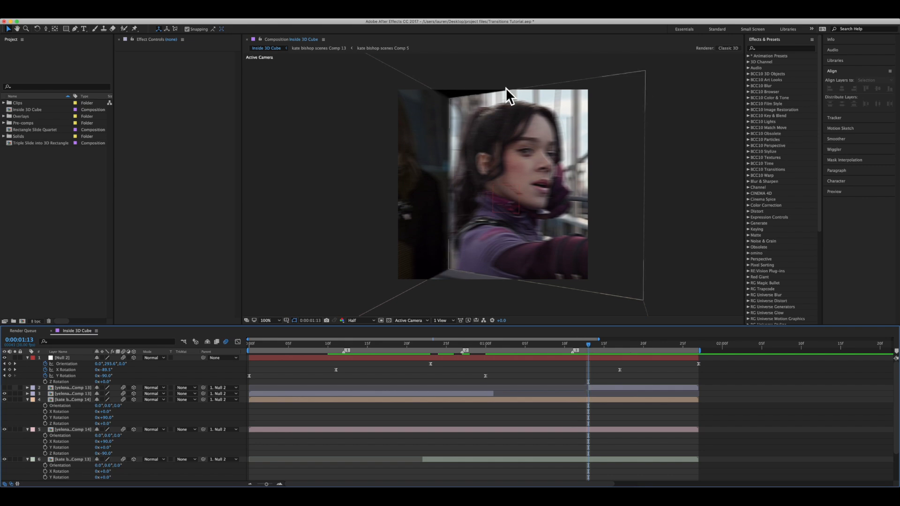
left_click_drag(588, 345, 541, 355)
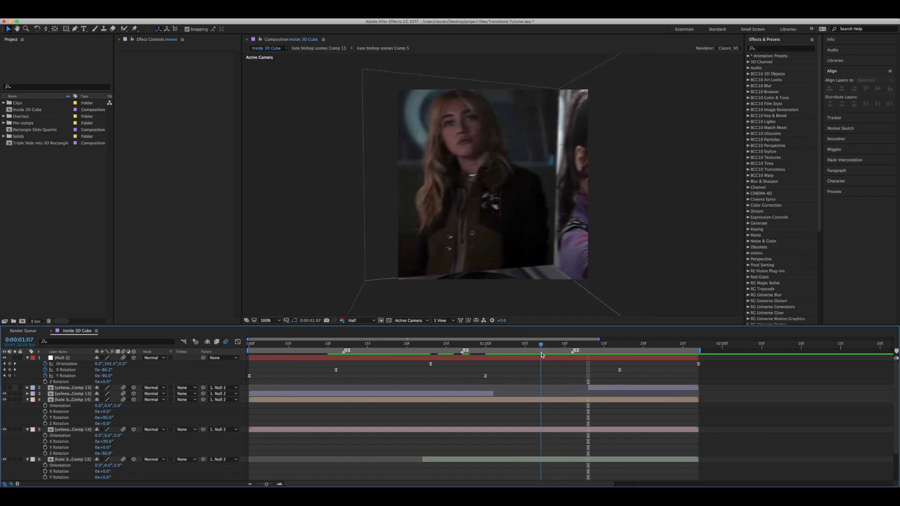
left_click_drag(588, 387, 541, 387)
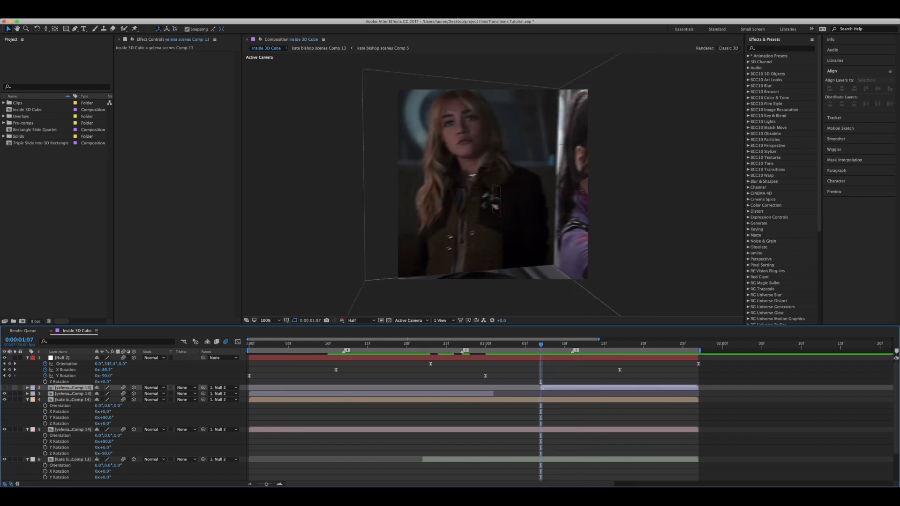
Switch to Custom View 1, then show the duplicated layer and its rotation properties at 0:00:01:09.
left_click(415, 321)
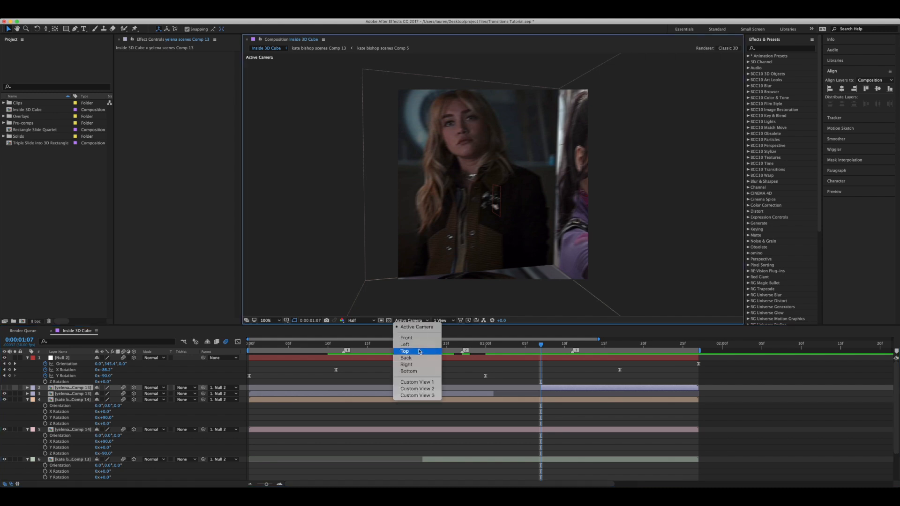
left_click(421, 383)
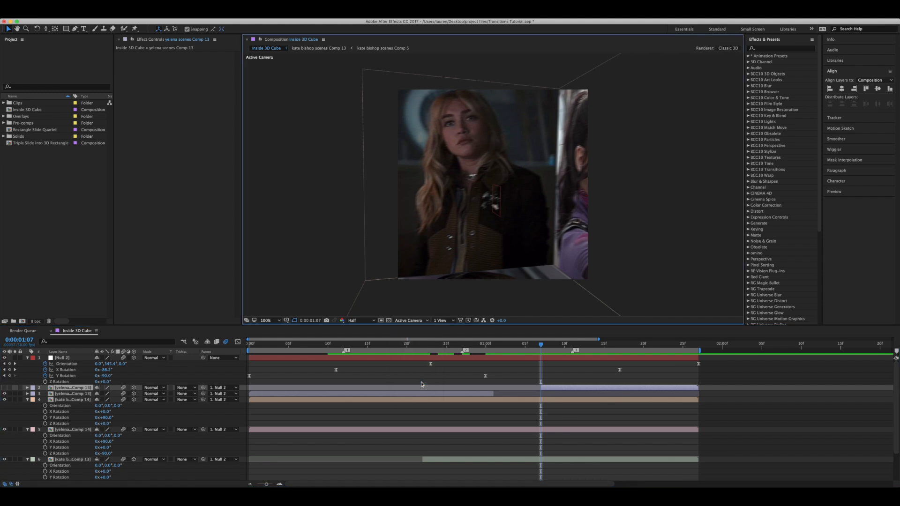
left_click(556, 345)
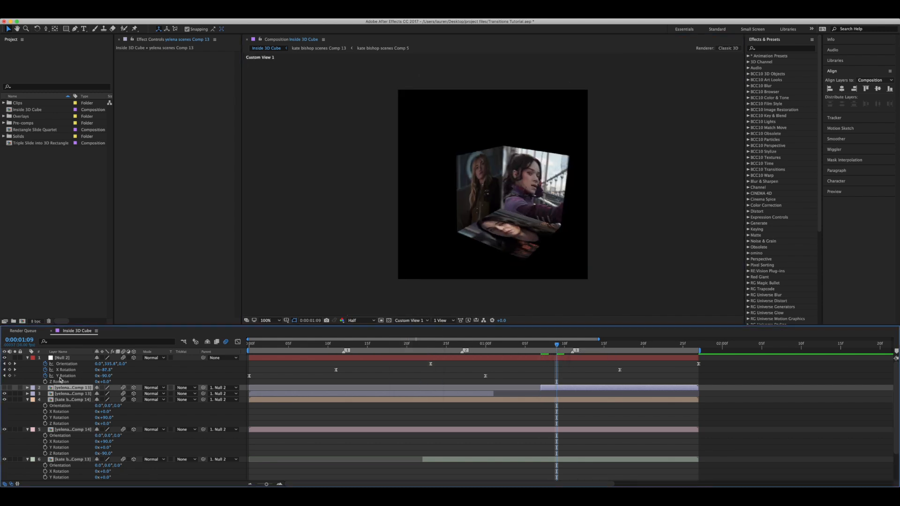
left_click(5, 388)
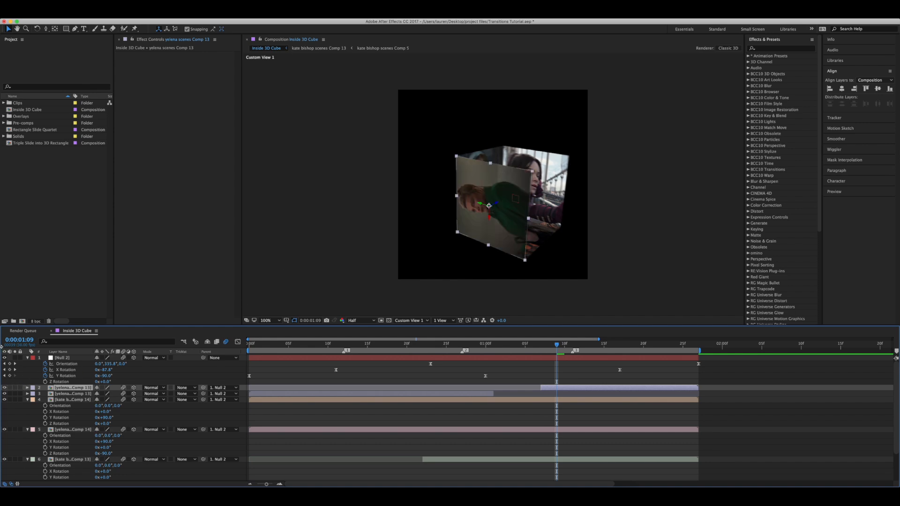
key("r")
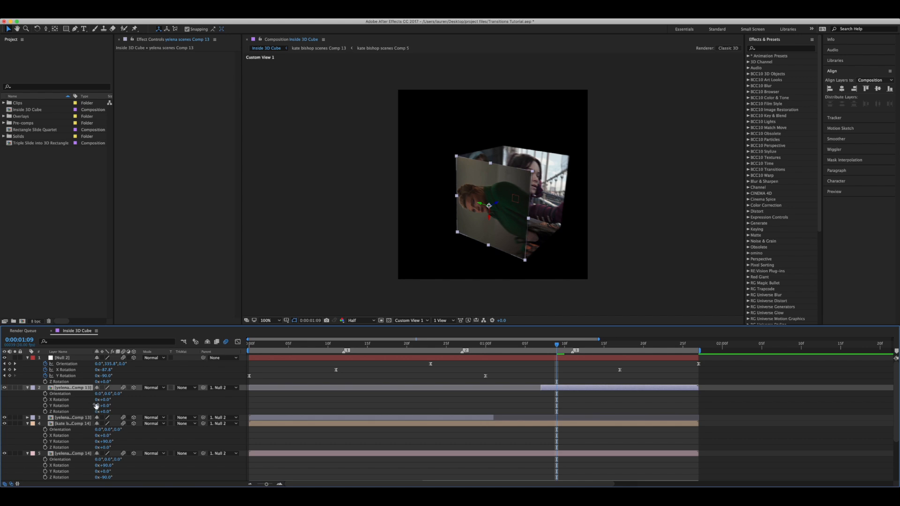
Set the duplicated layer's X Rotation to -90° and its Y Rotation to 90°.
left_click_drag(103, 400, 95, 408)
left_click(106, 400)
type("-")
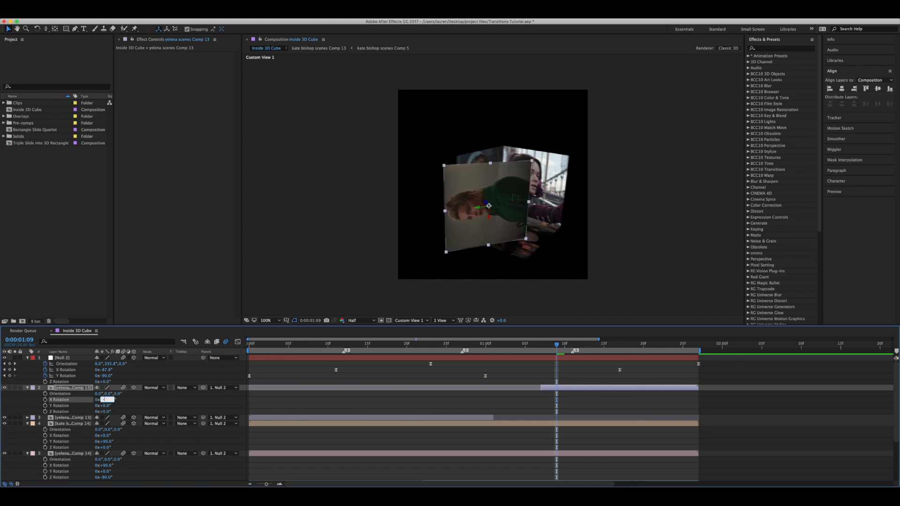
type("90")
key("Return")
mouse_move(102, 406)
left_mouse_down()
mouse_move(117, 406)
mouse_move(96, 406)
left_mouse_up()
left_click(106, 406)
type("90")
key("Return")
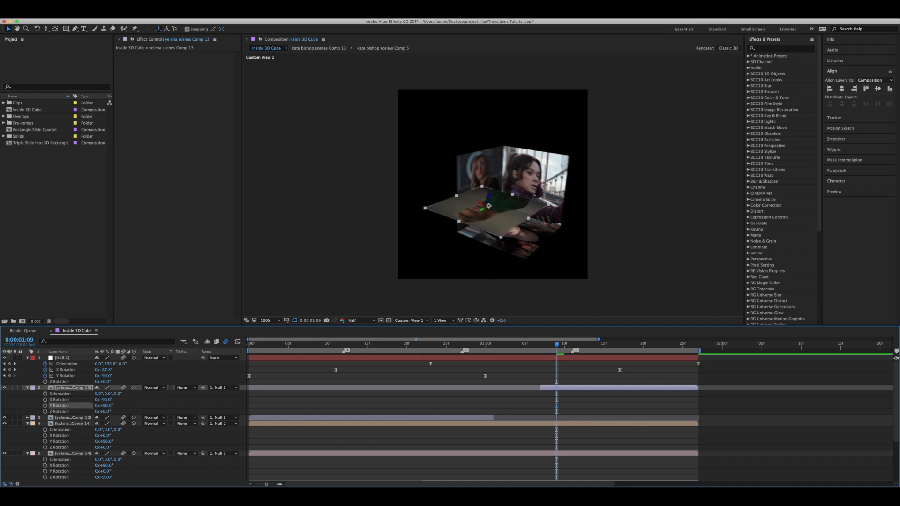
Snap the duplicated layer onto the open top of the cube and return to the Active Camera view.
left_click_drag(510, 199, 533, 154)
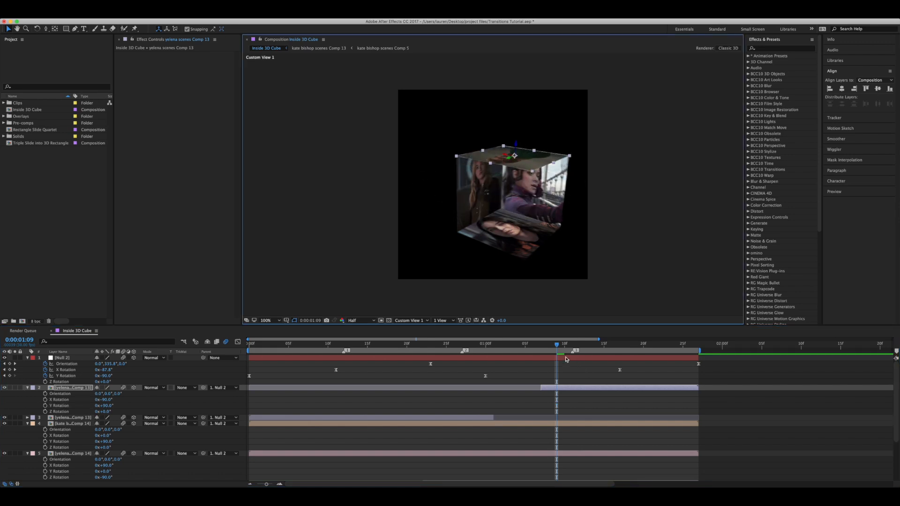
left_click(418, 320)
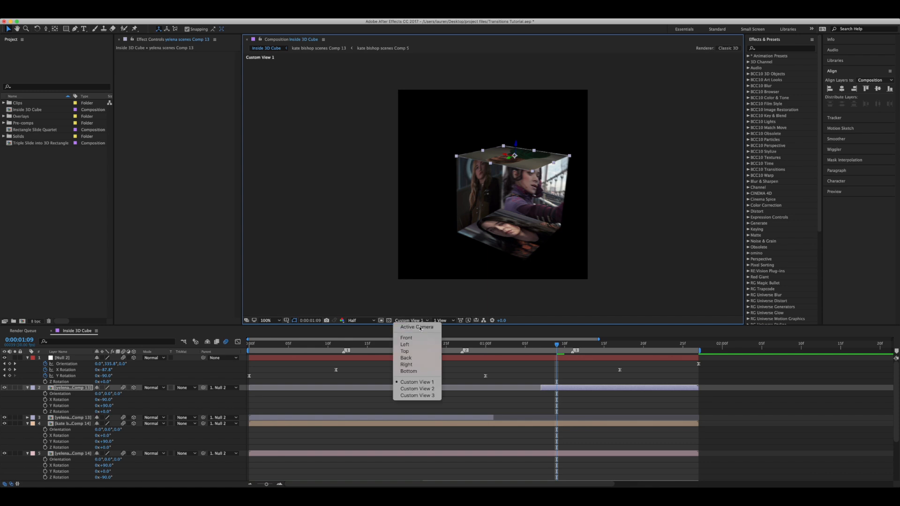
left_click(418, 327)
Preview the complete Inside 3D Cube transition from the beginning.
key("space")
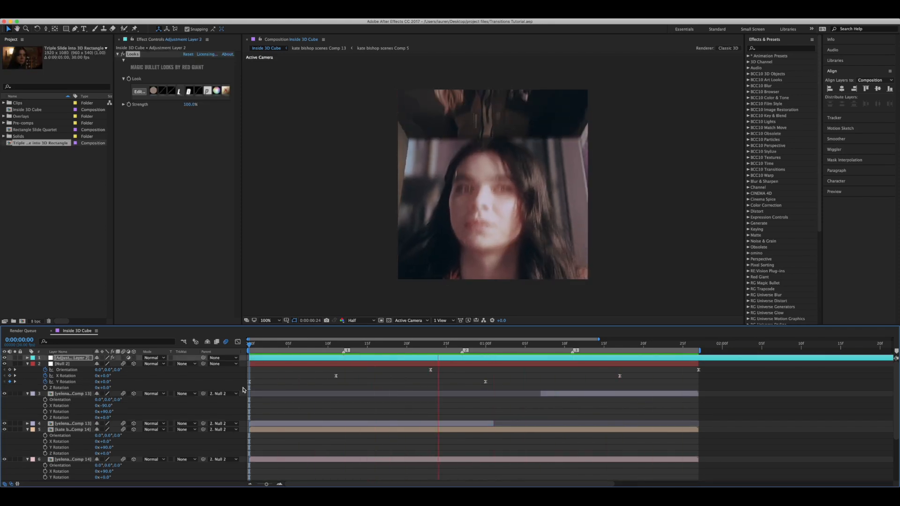
left_click(357, 398)
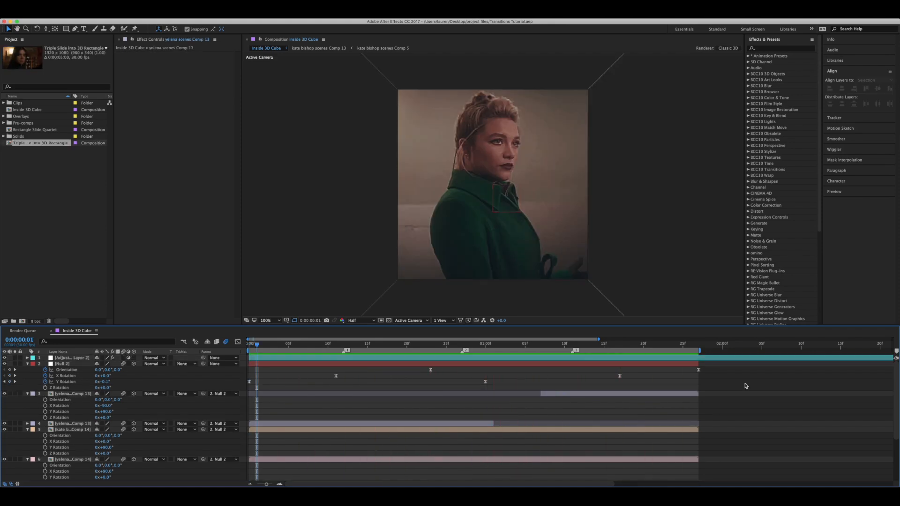